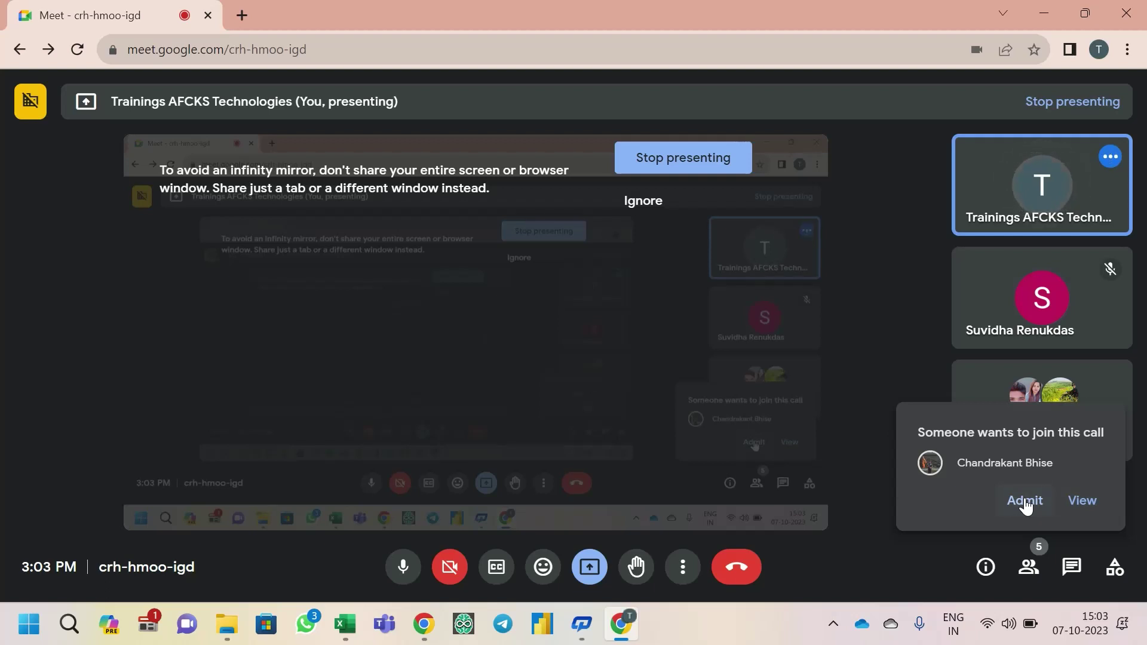
- Admit the people waiting to join the call
left_click(1026, 505)
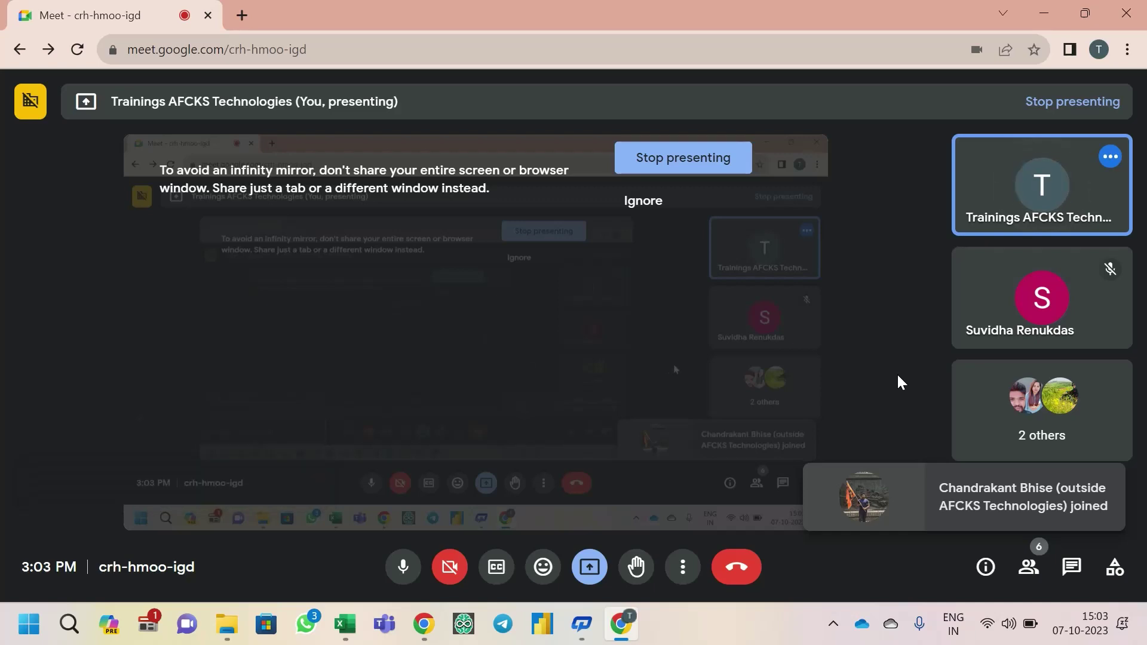
key("alt+Tab")
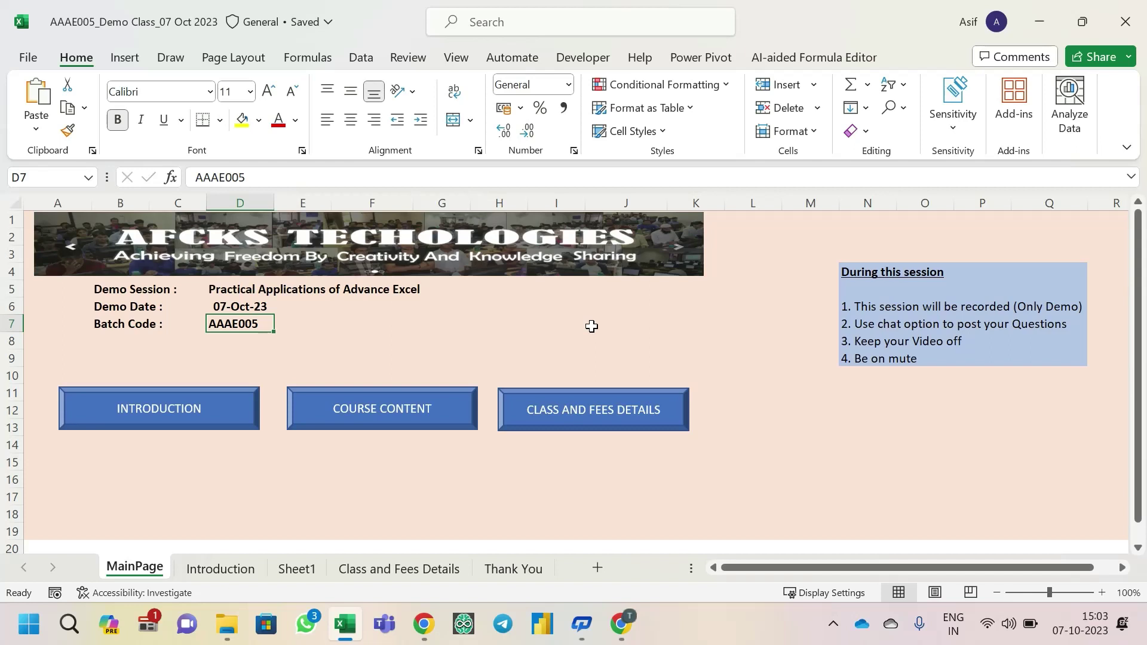
key("alt+Tab")
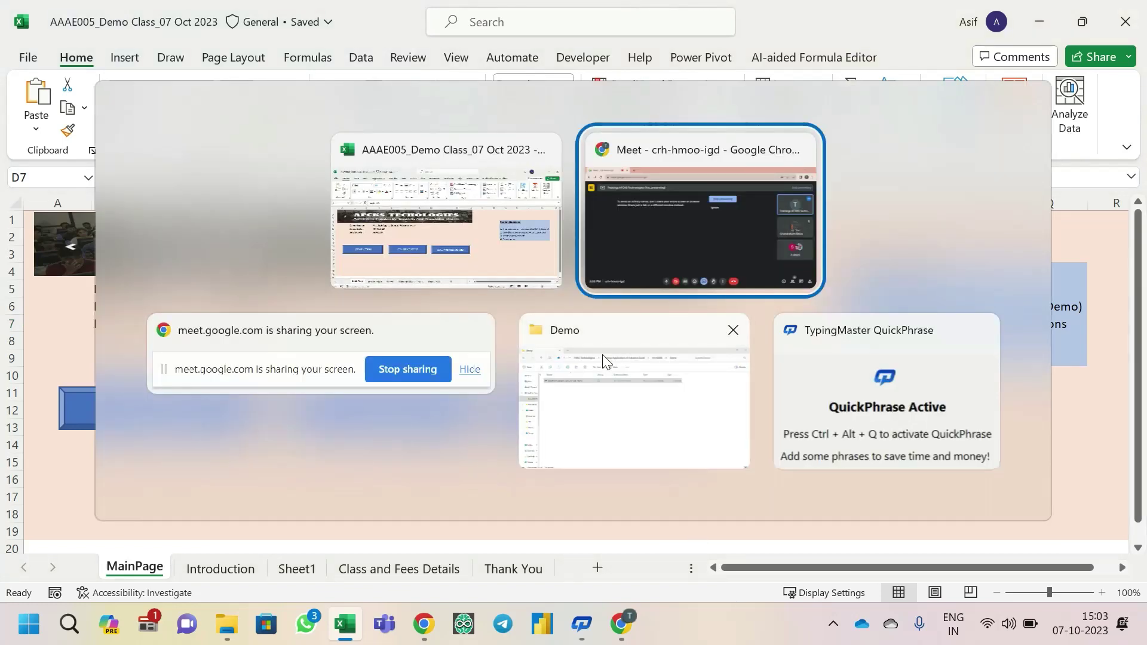
left_click(1024, 509)
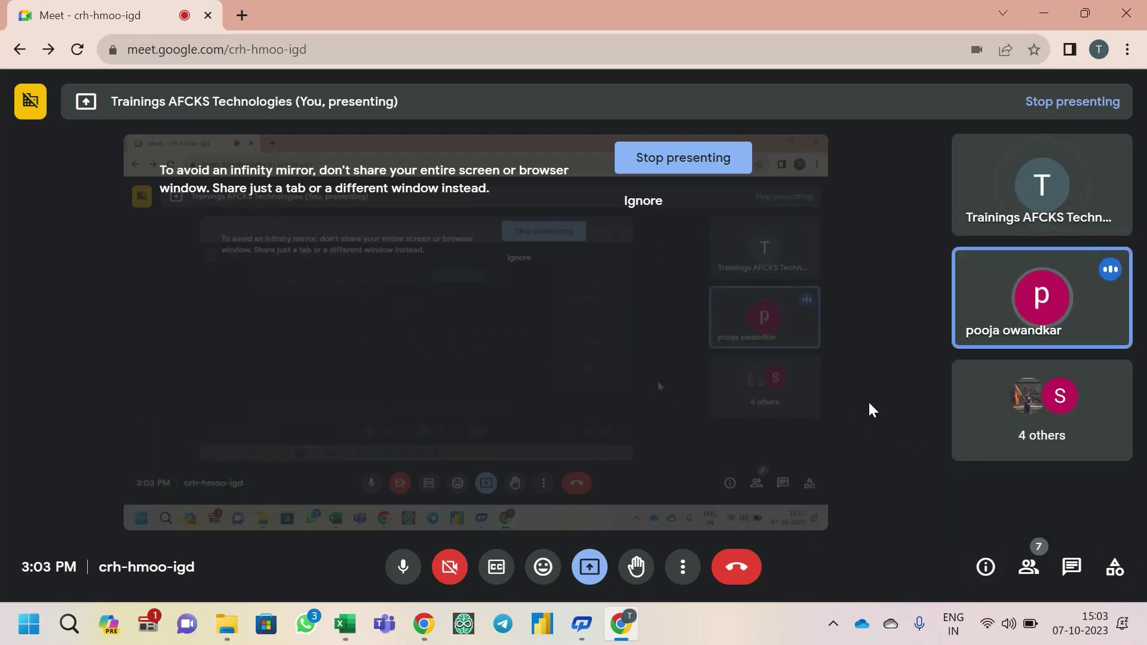
- Examine the list of meeting participants, and switch back to the Excel workbook's MainPage sheet
key("alt+Tab")
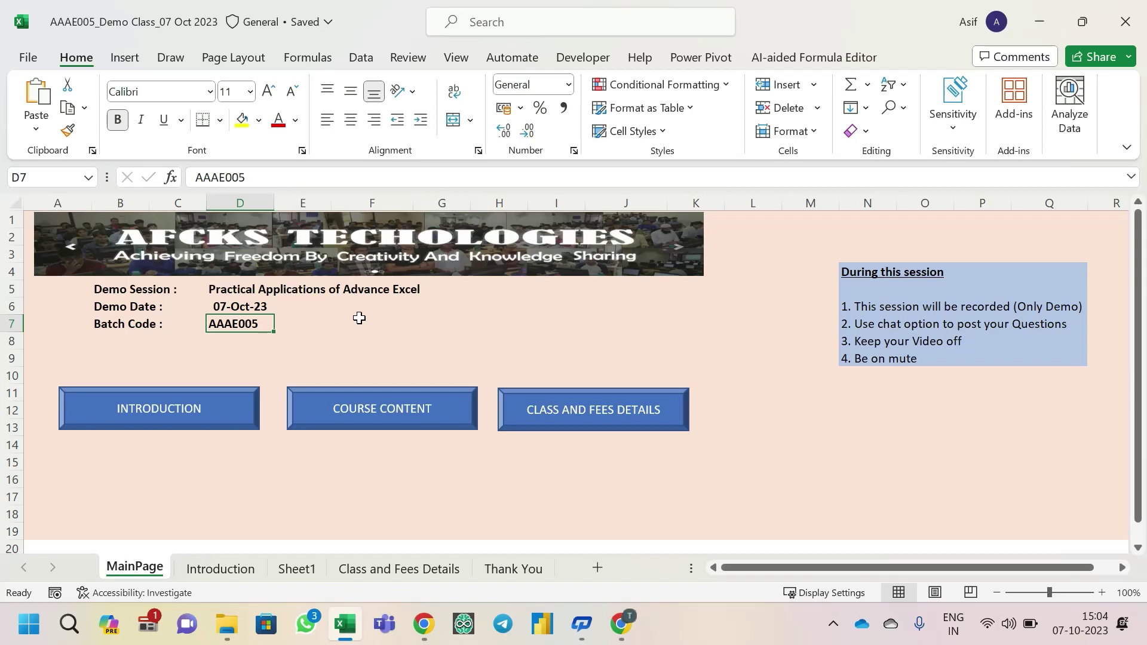
key("alt+Tab")
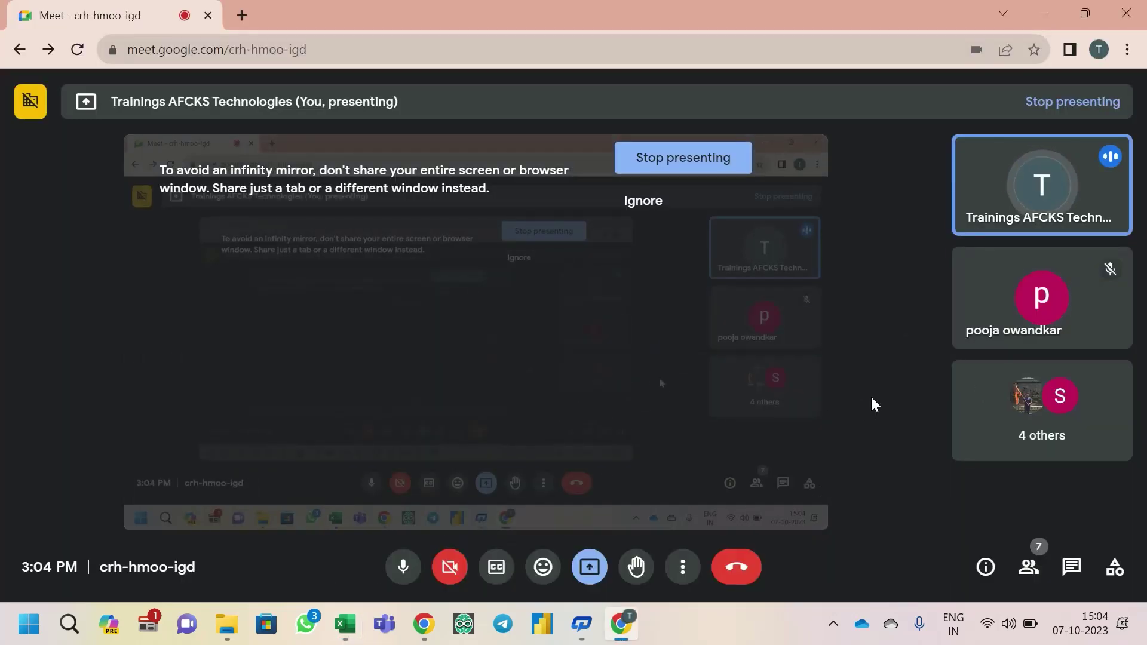
left_click(1030, 571)
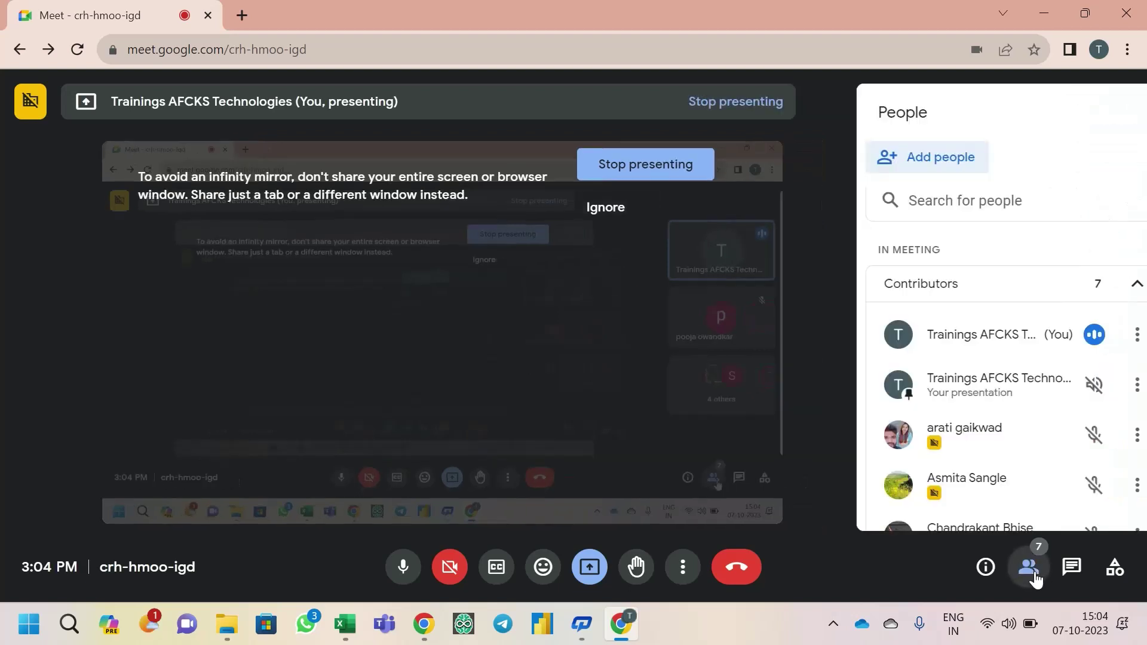
scroll(973, 392, "down", 3)
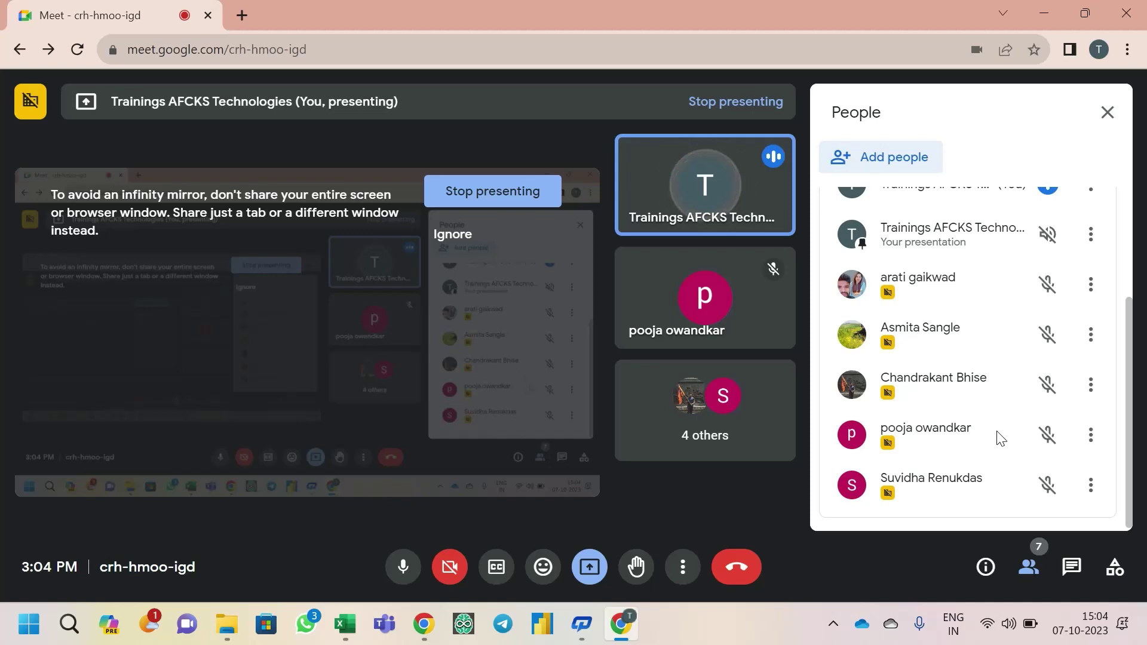
key("alt+Tab")
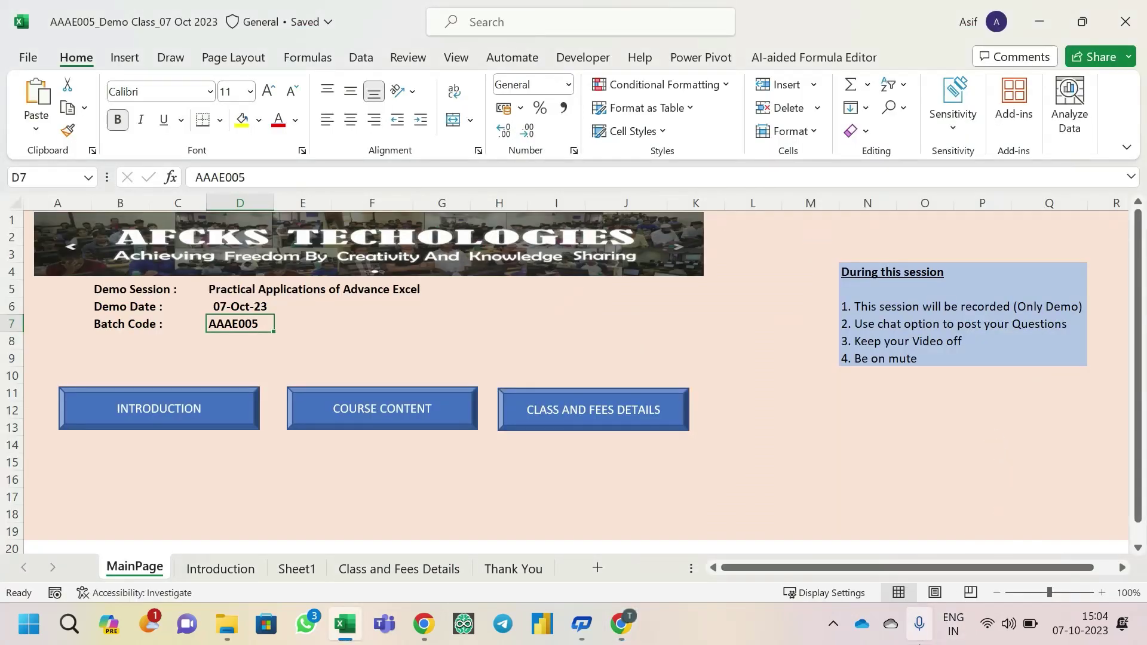
- Switch to Google Meet and admit the person waiting to join from the participants list
mouse_move(919, 643)
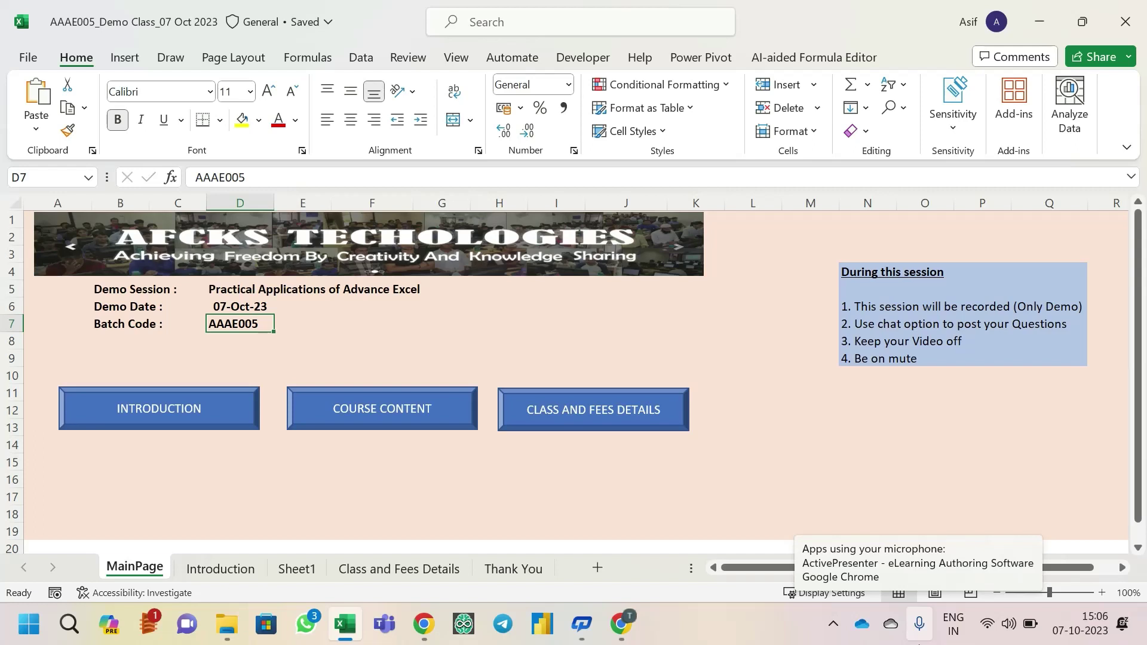
key("alt+Tab")
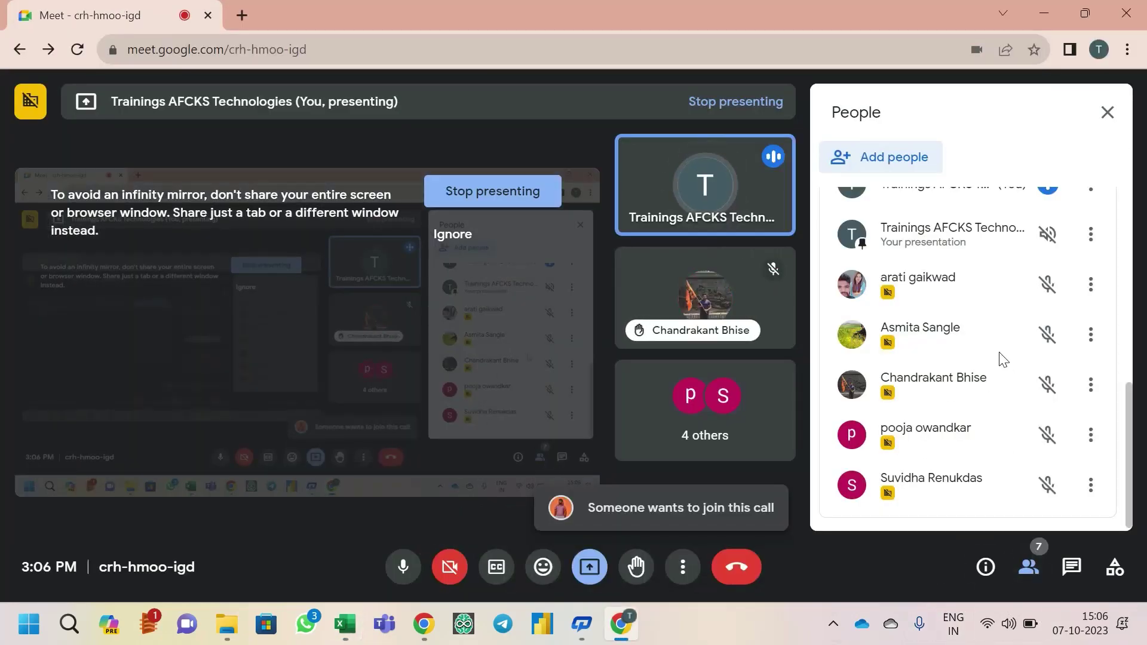
scroll(1004, 360, "up", 5)
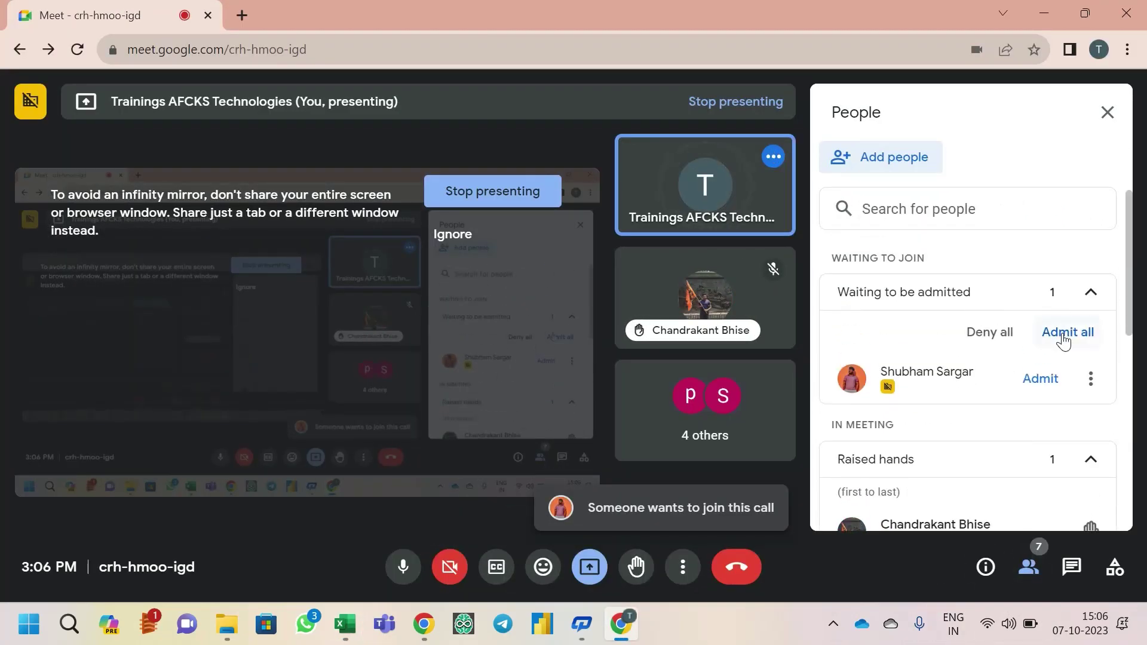
left_click(1043, 380)
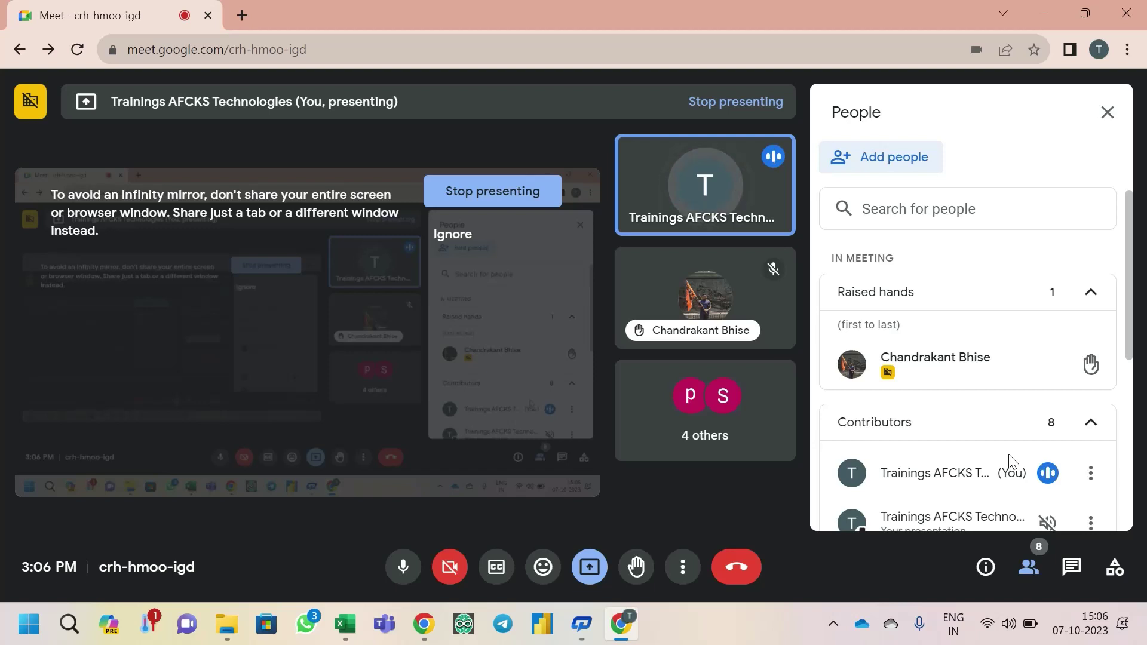
- Check the raised hands and contributors in the participants list, and close the list
scroll(956, 399, "down", 3)
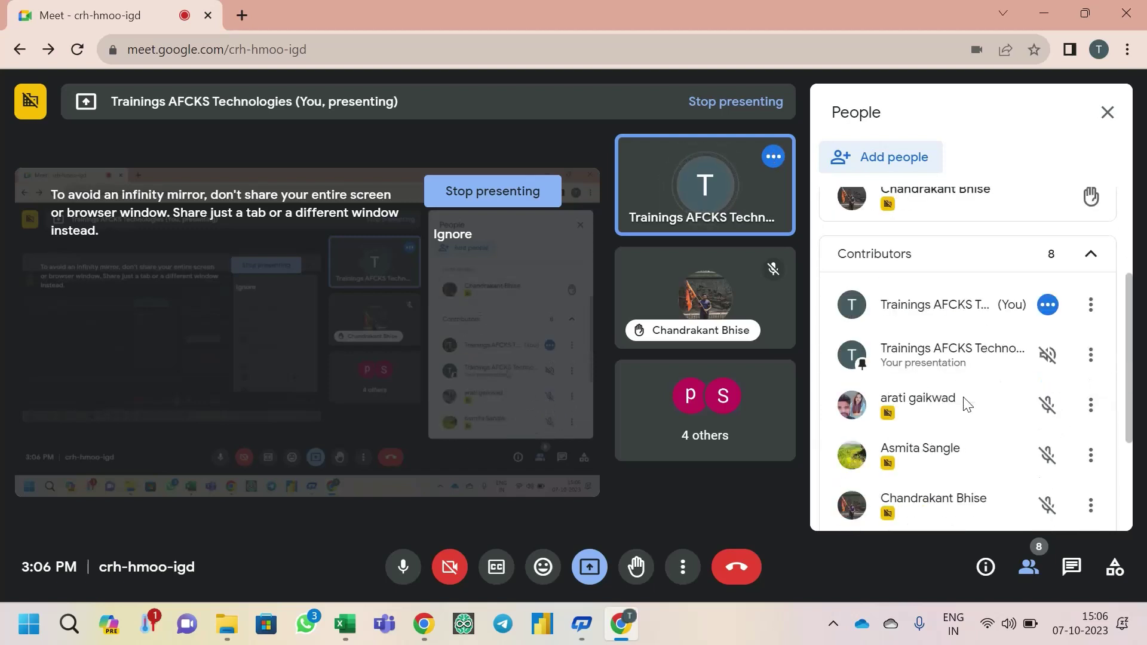
scroll(964, 400, "up", 3)
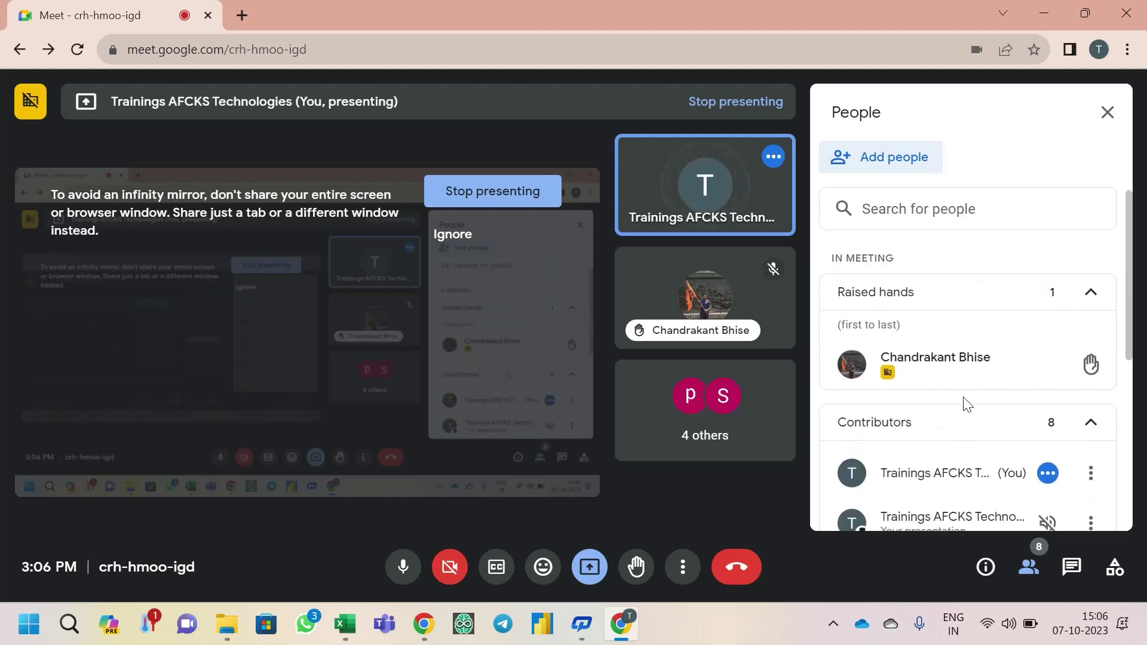
left_click(1108, 114)
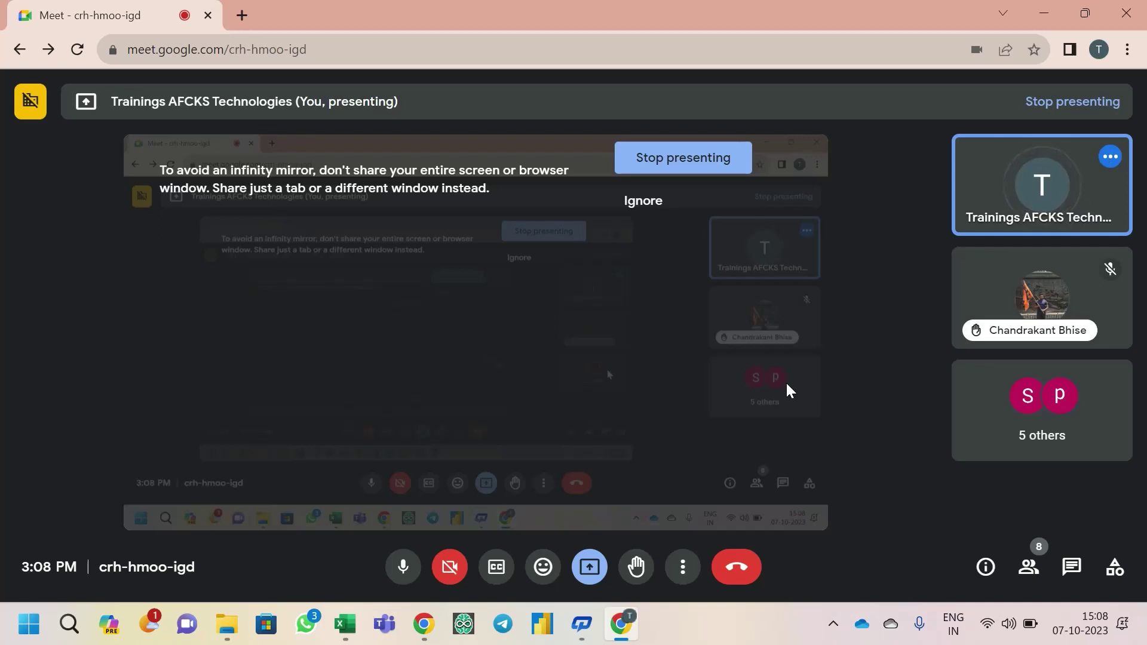
- Reopen the participants list, examine the microphone status of all contributors, and close the list
key("alt+Tab")
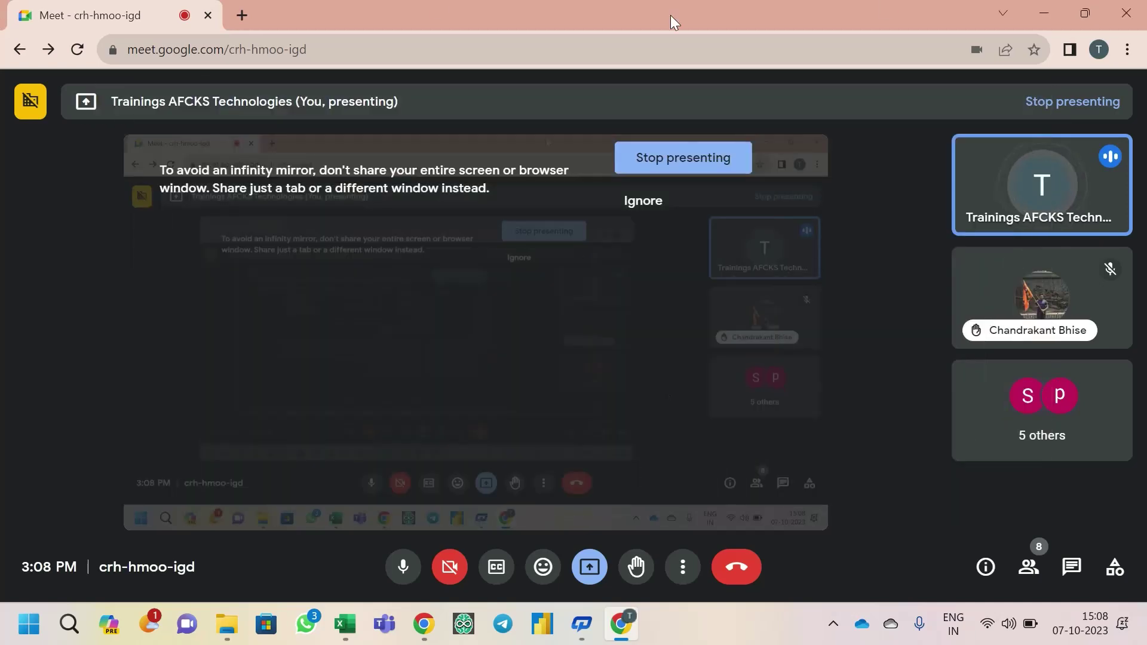
left_click(1028, 567)
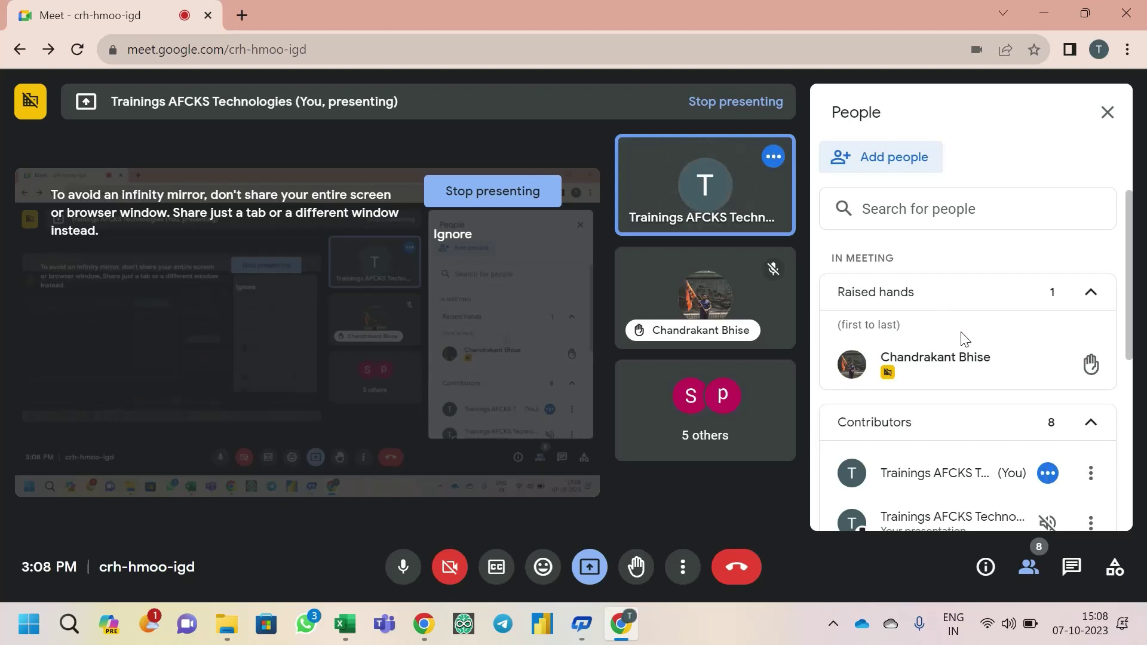
scroll(964, 329, "down", 5)
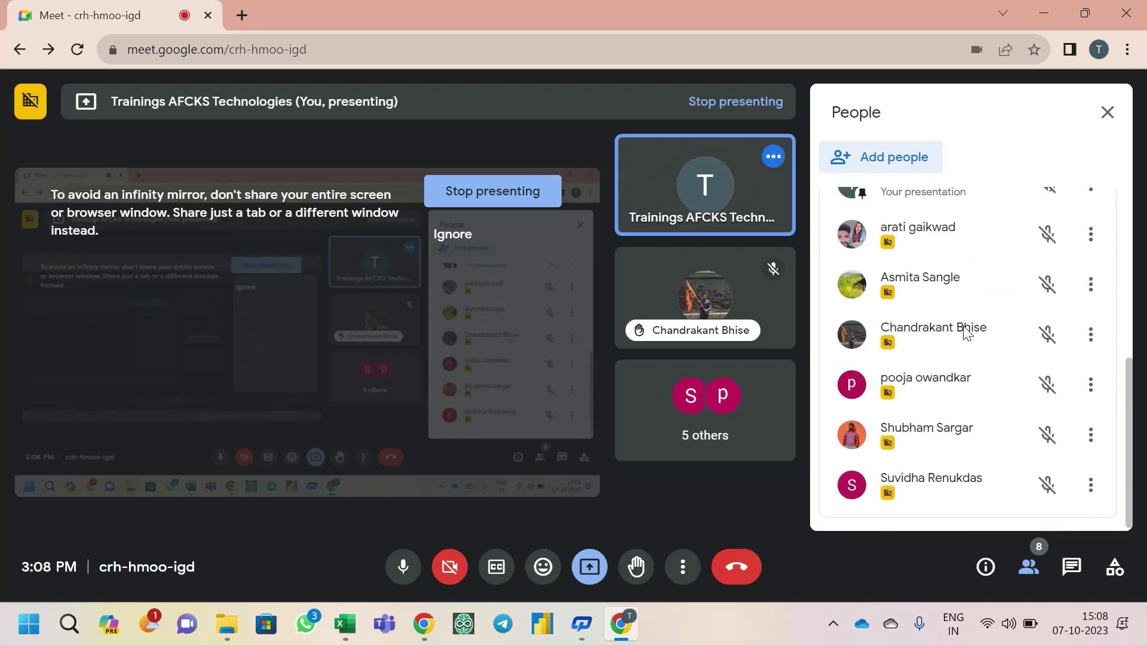
scroll(1019, 360, "up", 3)
scroll(977, 323, "down", 3)
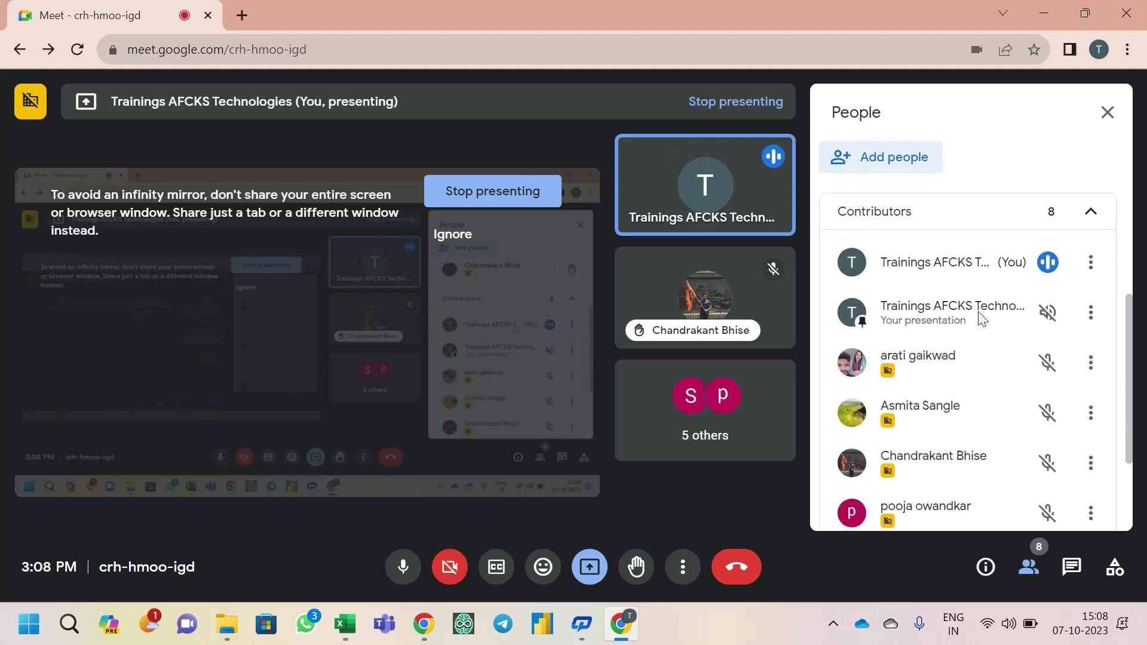
scroll(986, 314, "up", 2)
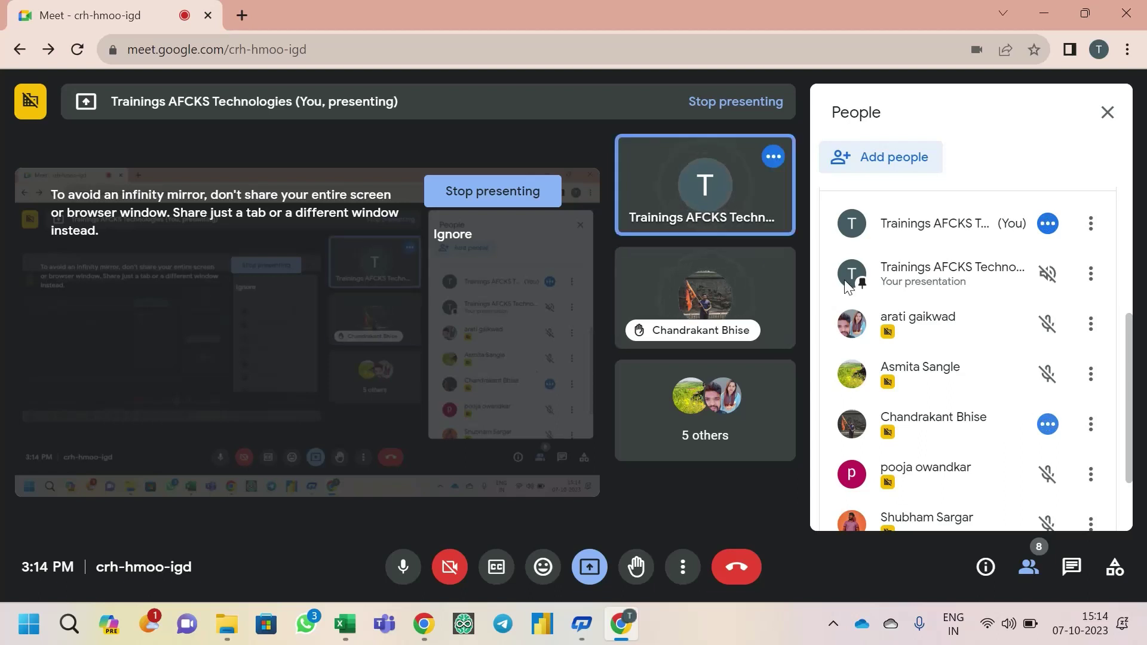
scroll(977, 369, "down", 2)
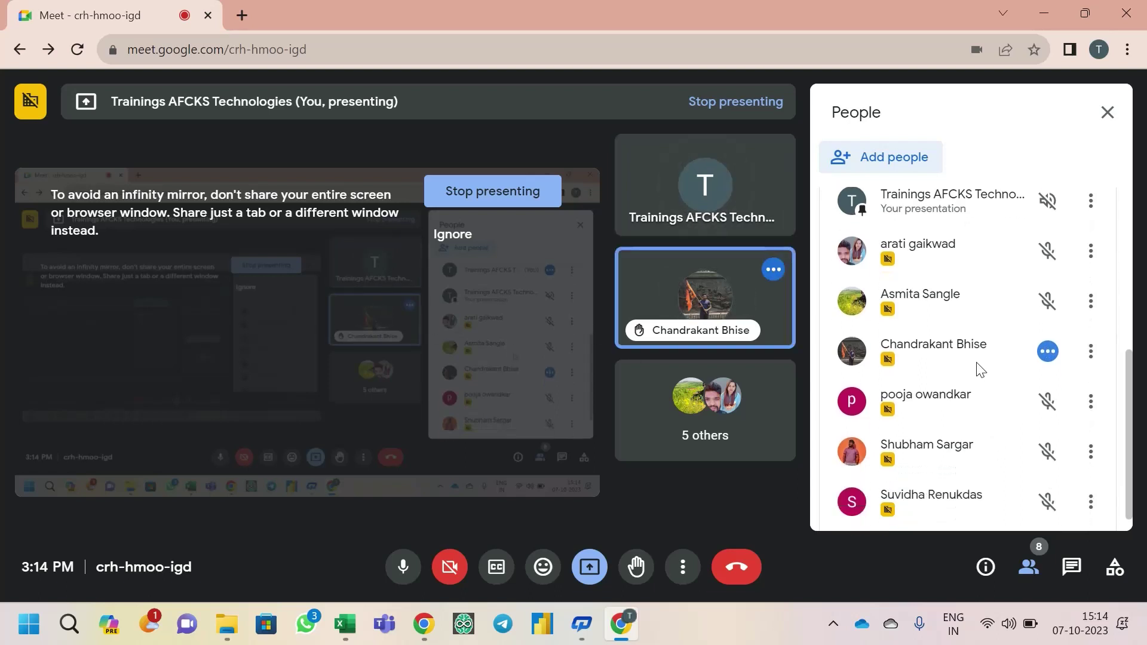
scroll(979, 367, "down", 1)
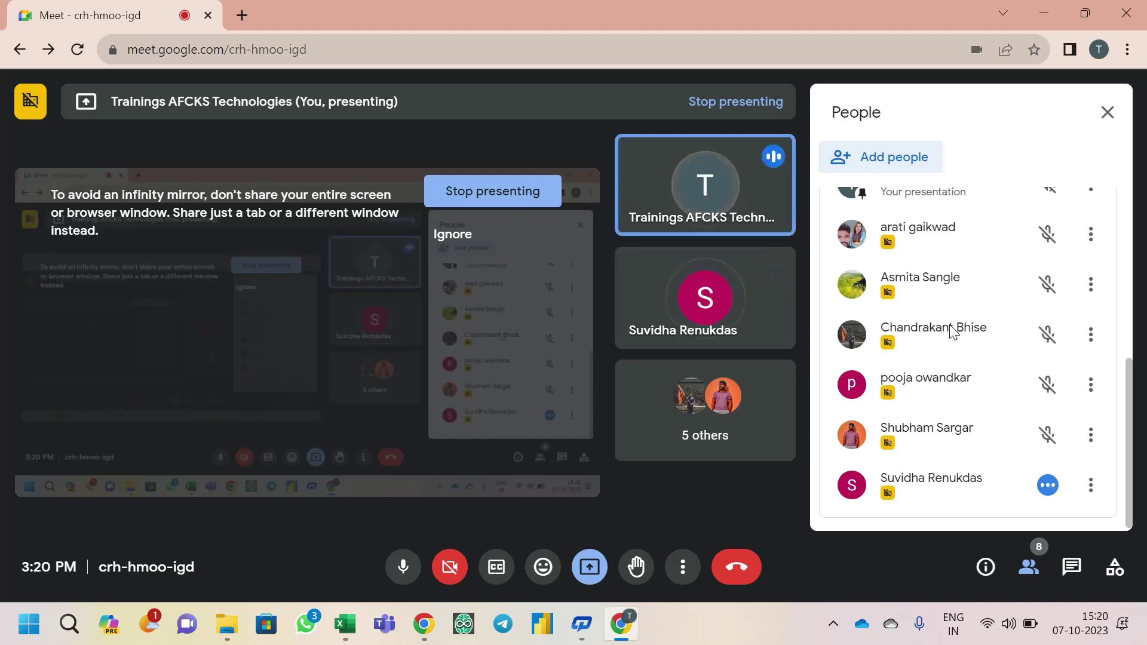
left_click(1108, 112)
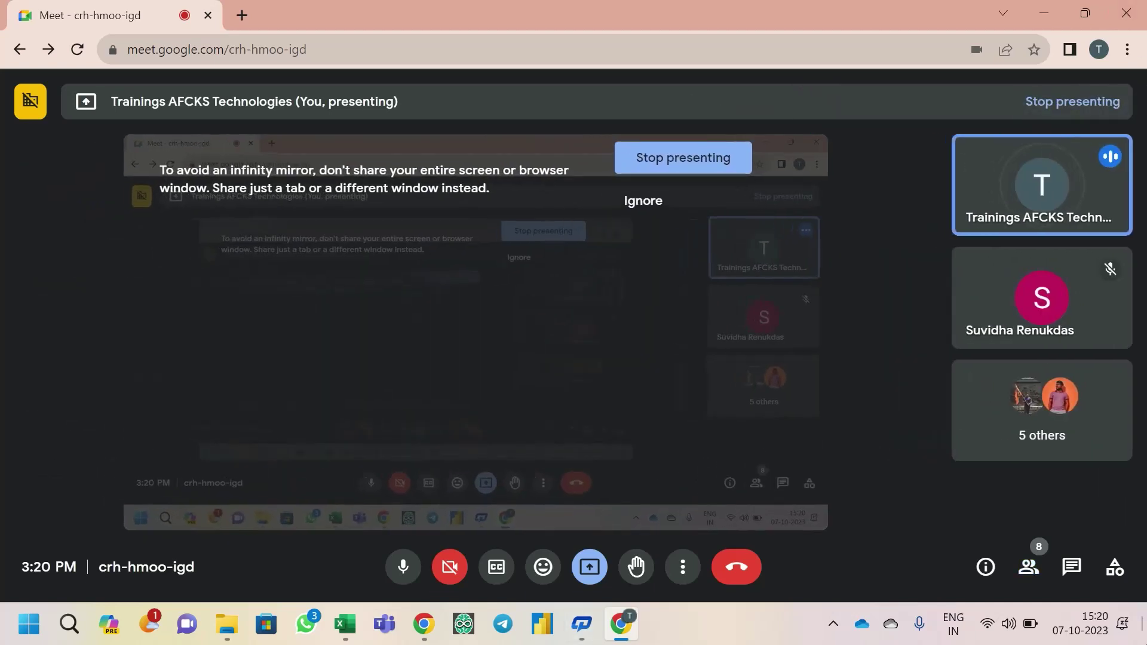
- Bring up the Excel workbook, and return to Google Meet to admit the newly waiting participant
key("alt+Tab")
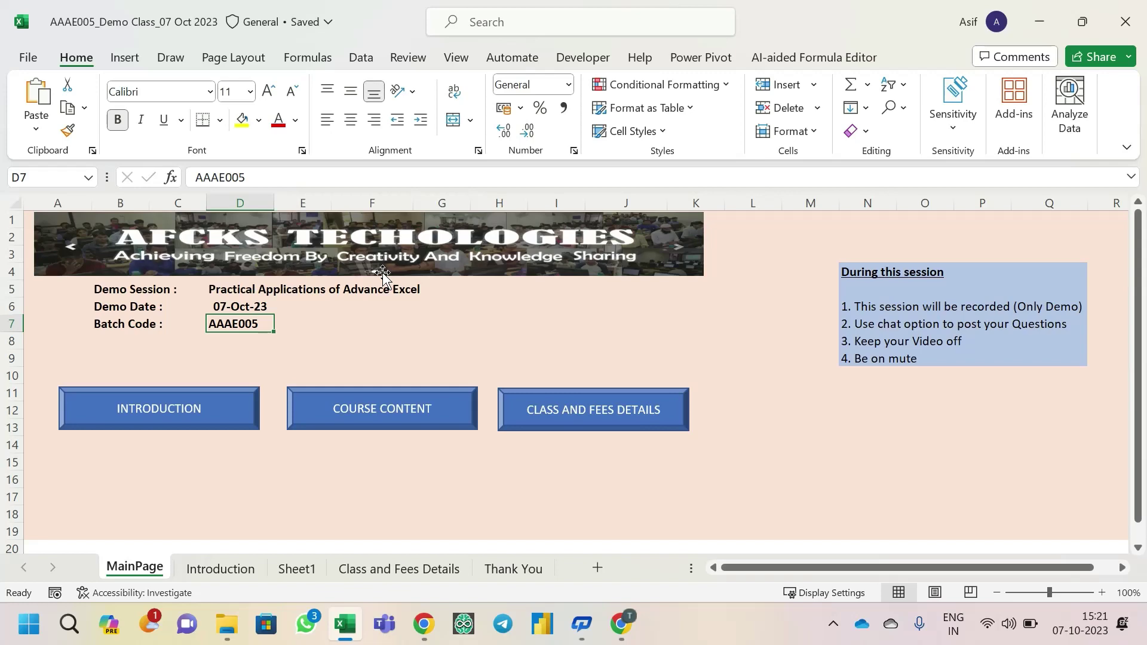
key("alt+Tab")
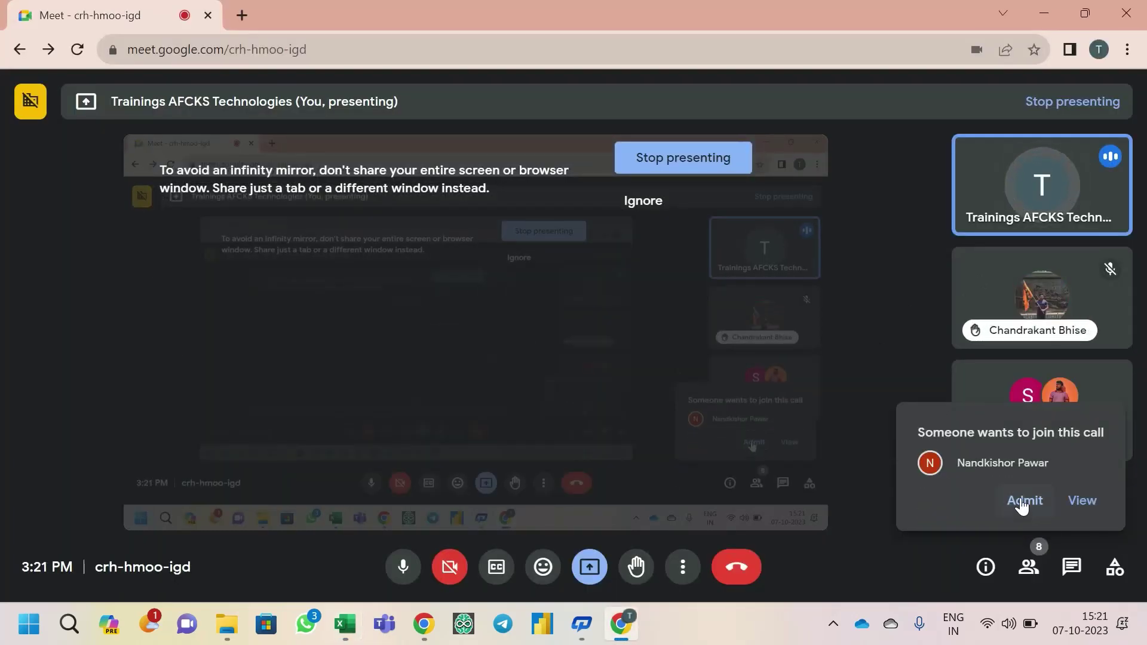
left_click(1022, 502)
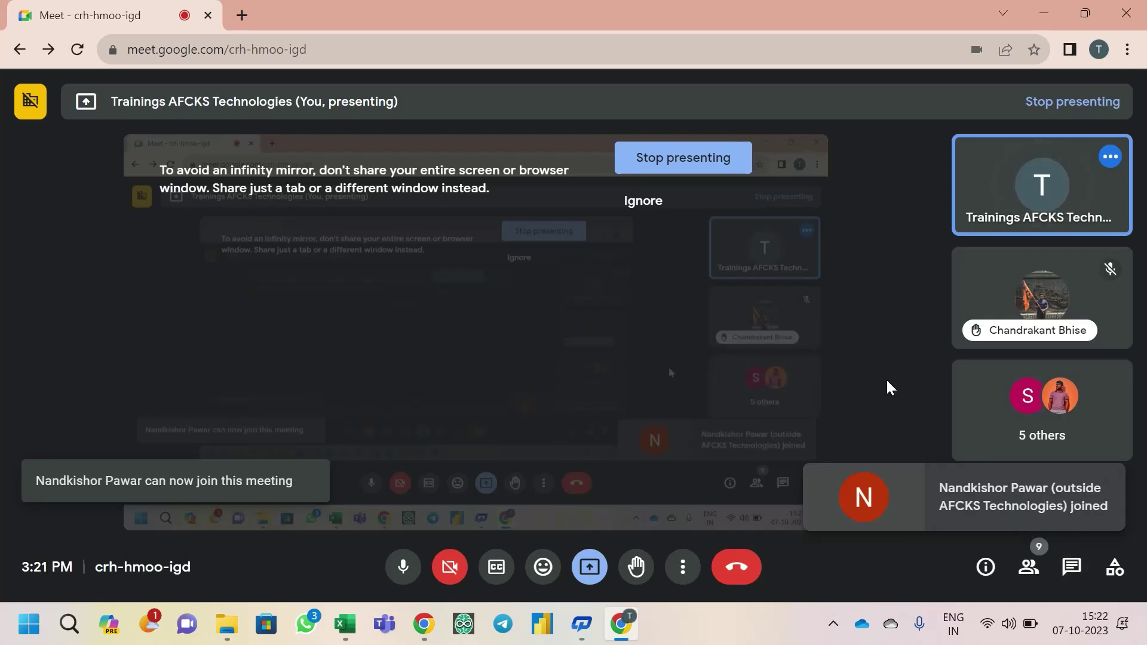
- Mute the presenter's microphone in the Google Meet call and turn it back on
key("alt+Tab")
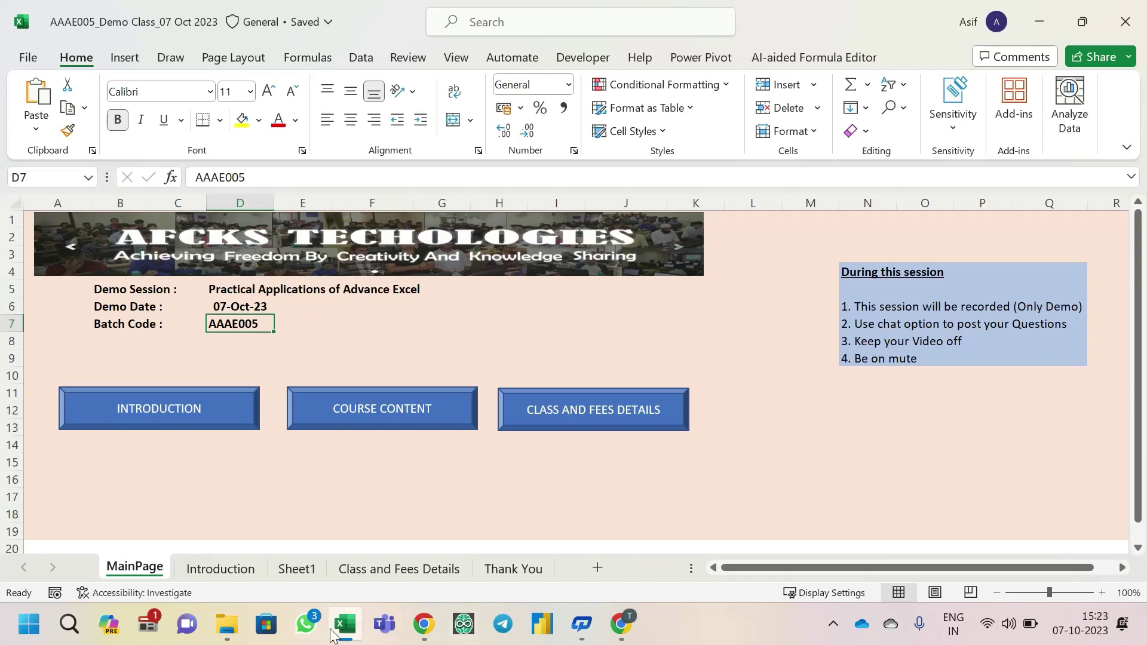
left_click(622, 624)
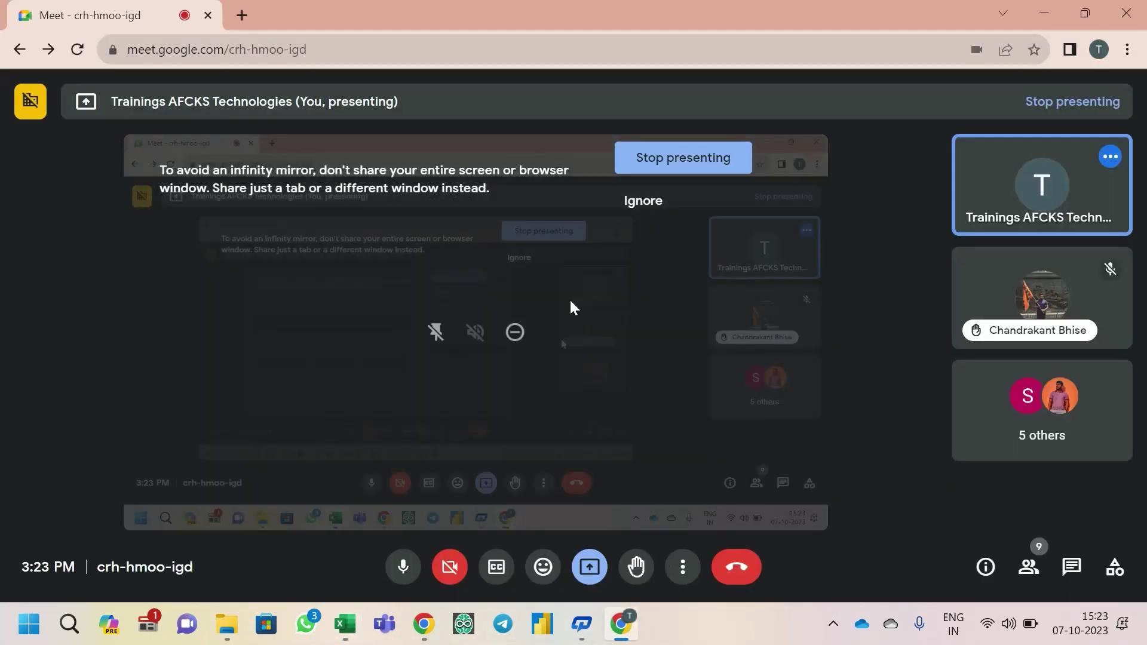
left_click(406, 573)
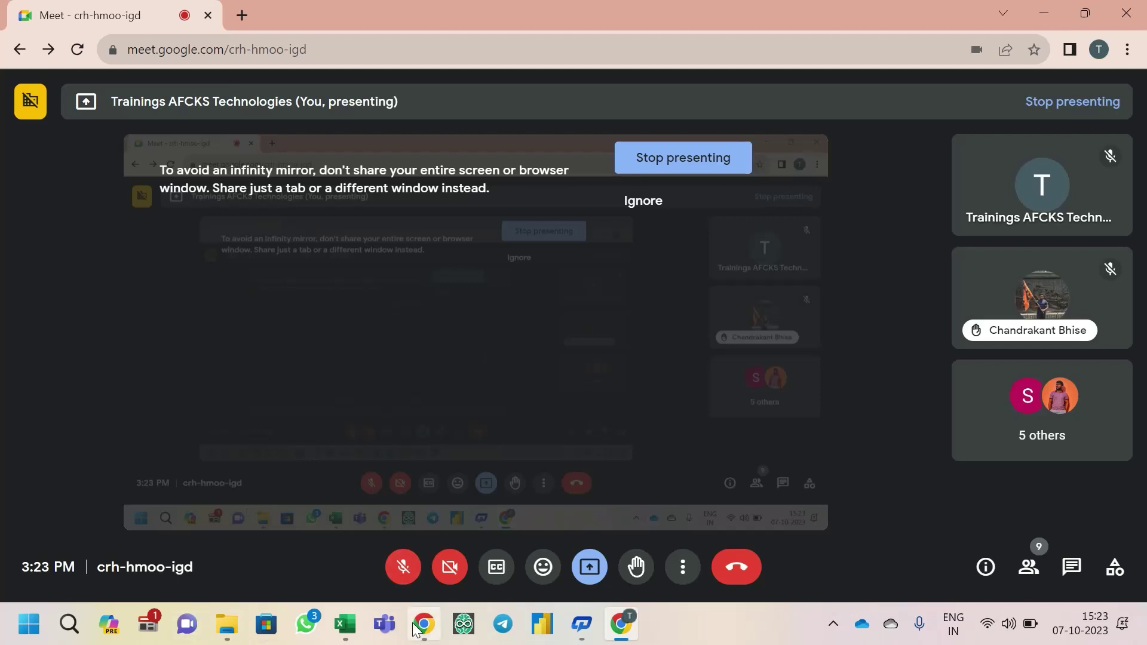
left_click(402, 573)
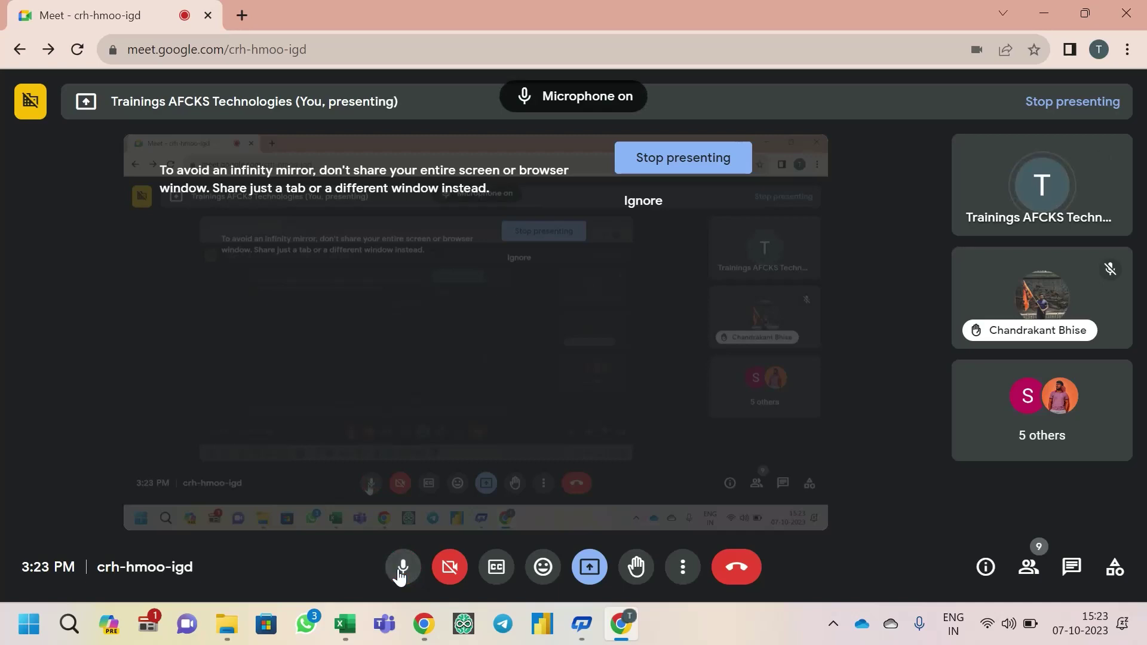
- Switch to the Excel demo workbook and show the Introduction sheet
key("alt+Tab")
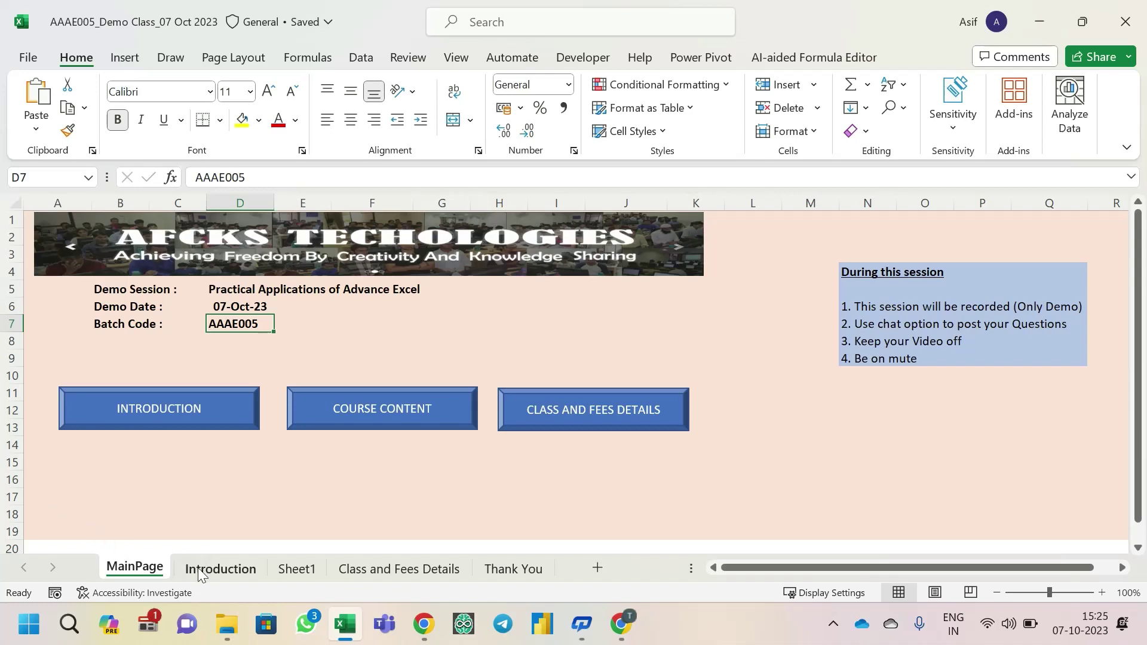
left_click(220, 568)
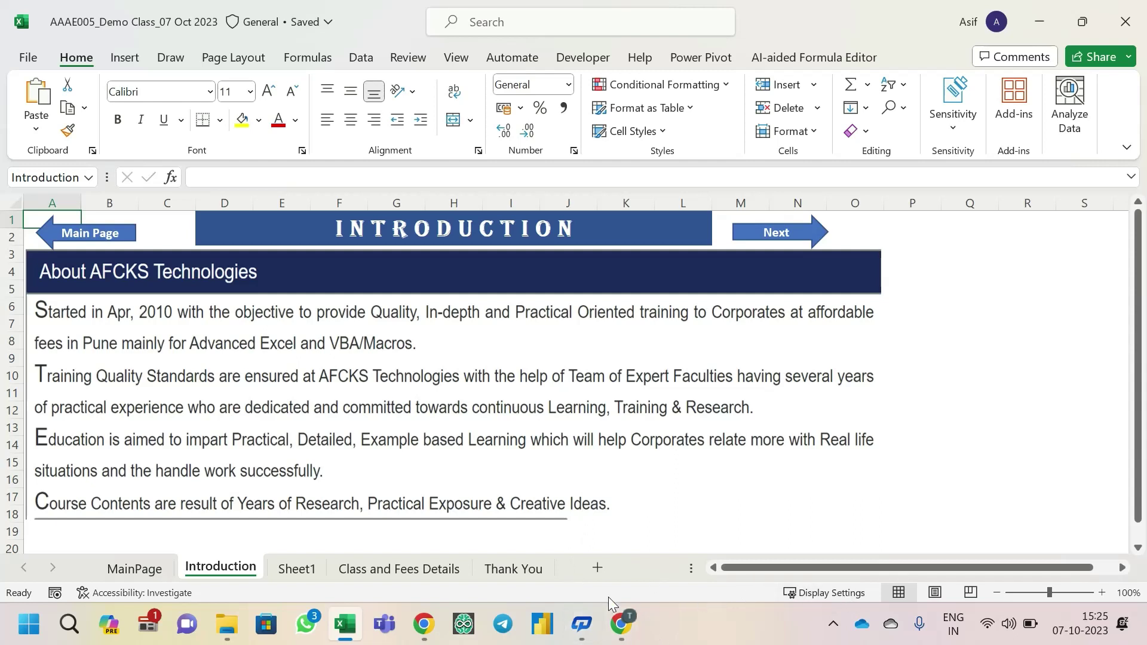
- Open Sheet1 and enter "We are here for Advance excel classes" in cell B1
left_click(284, 574)
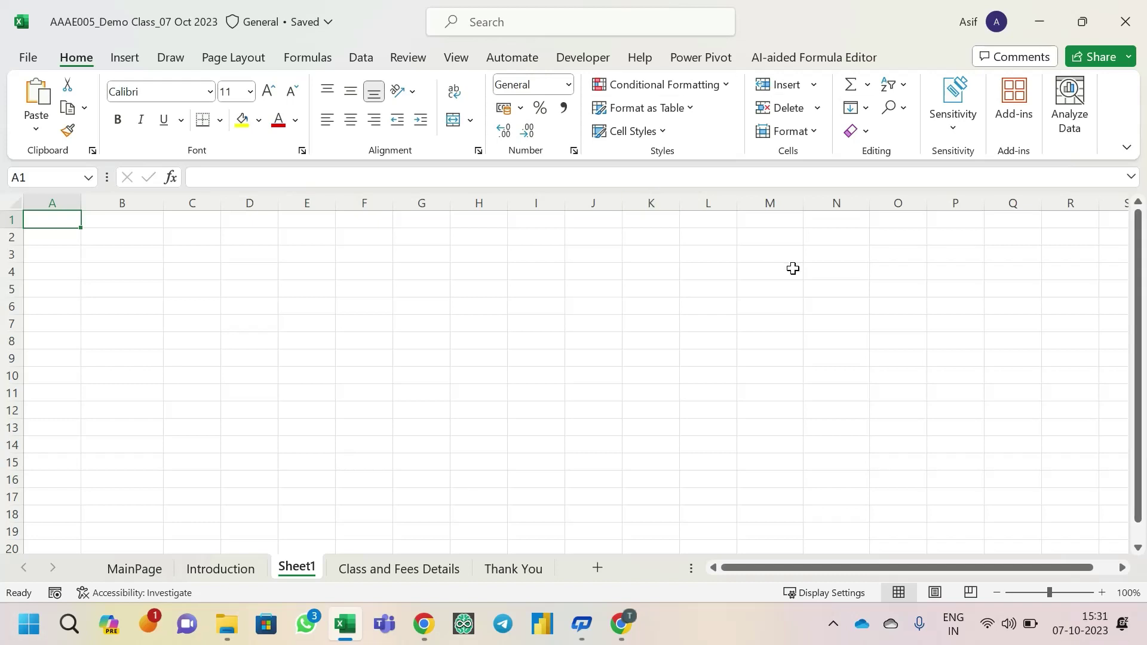
left_click(99, 227)
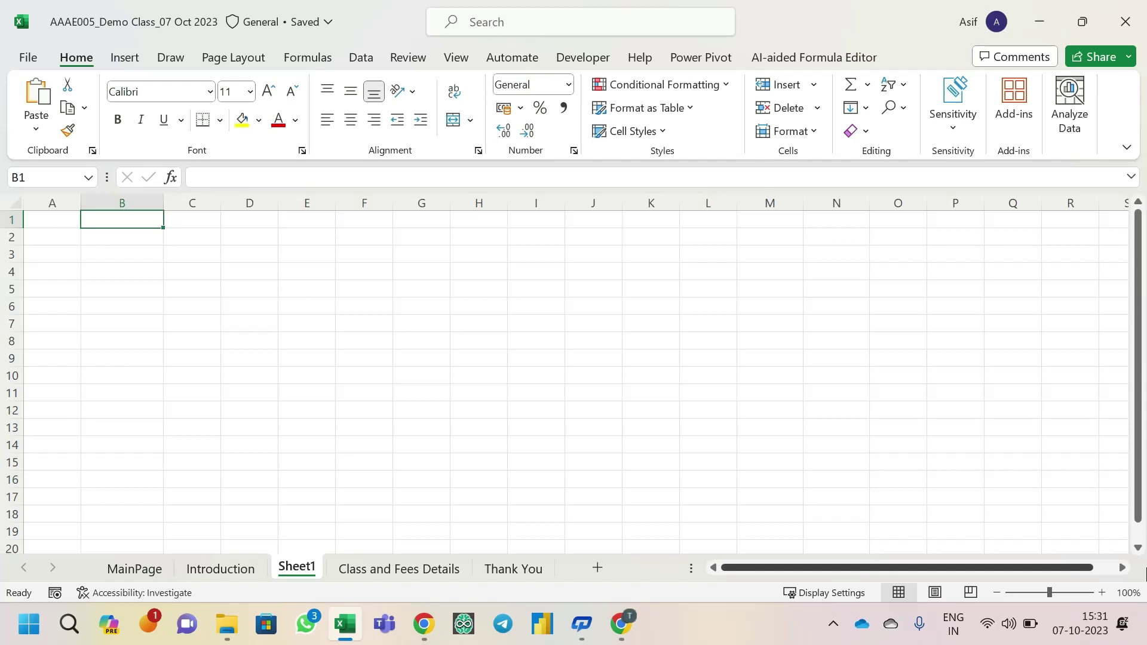
type("Advance")
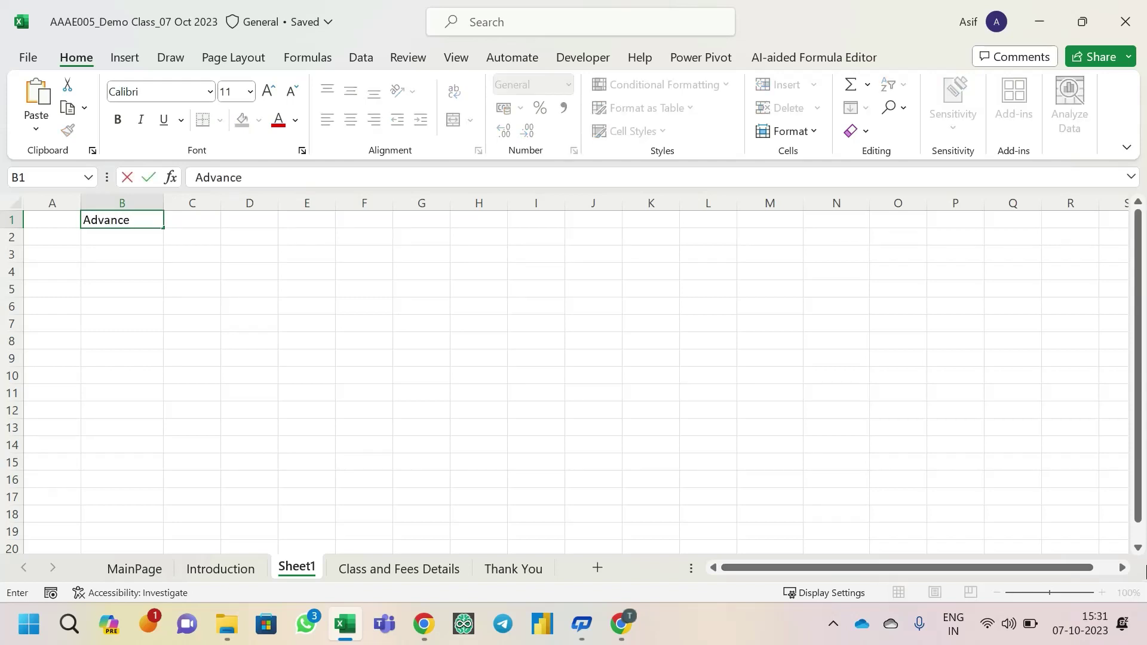
key("BackSpace")
key("BackSpace")
key("BackSpace")
key("BackSpace")
key("BackSpace")
key("BackSpace")
key("BackSpace")
type("We are here for Ad")
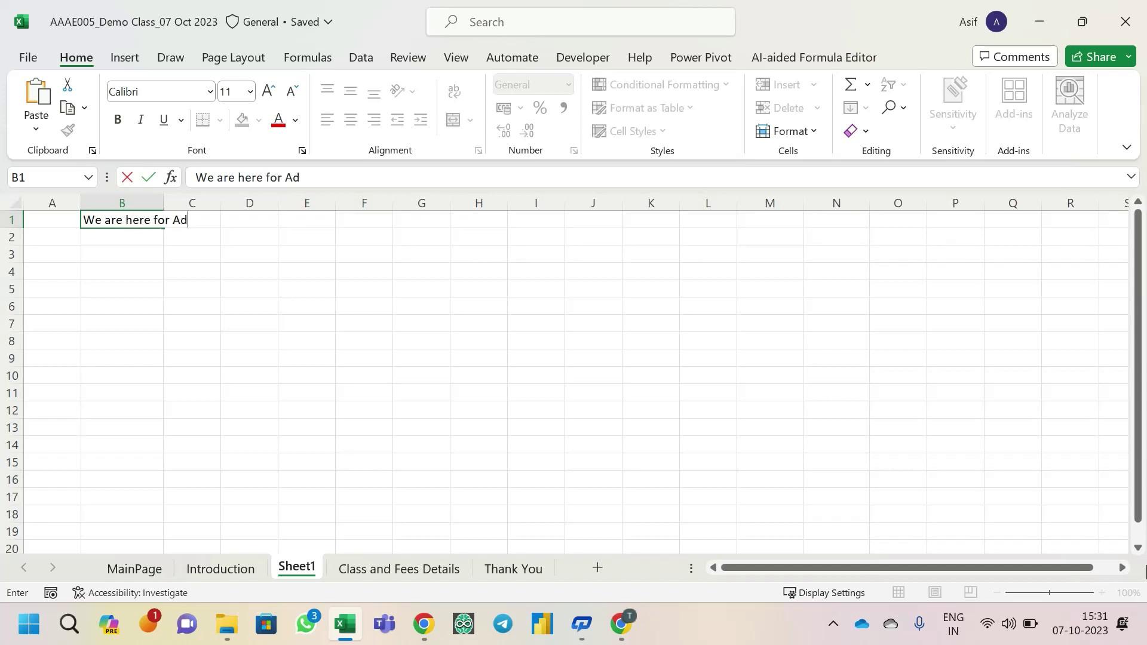
type("vance excel")
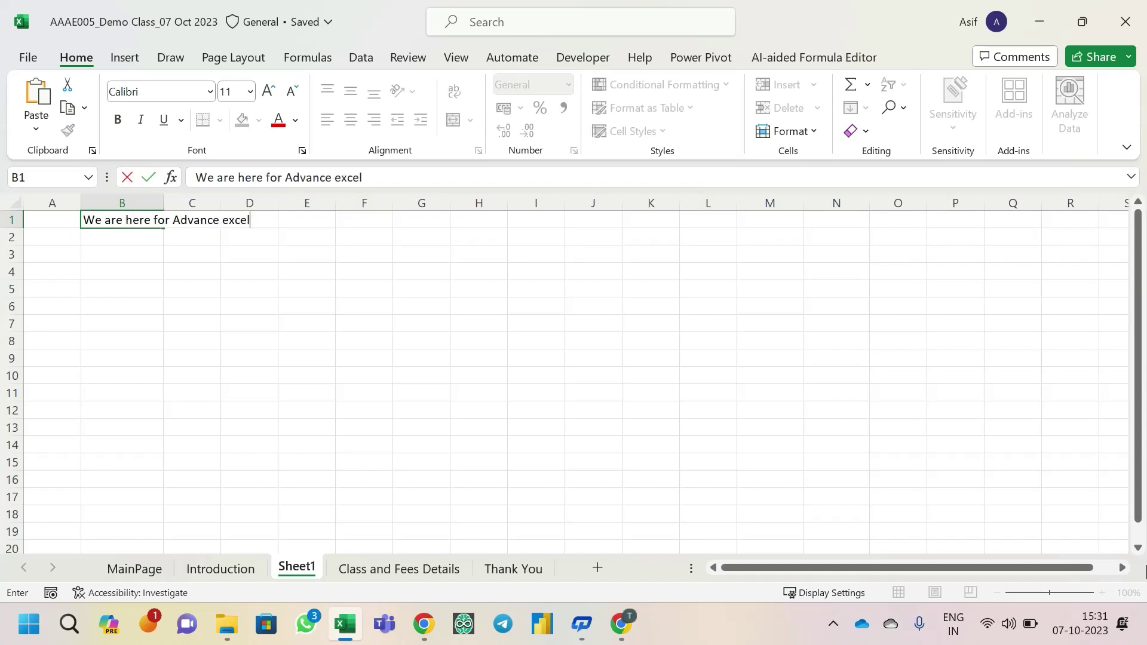
type(" classes")
key("Return")
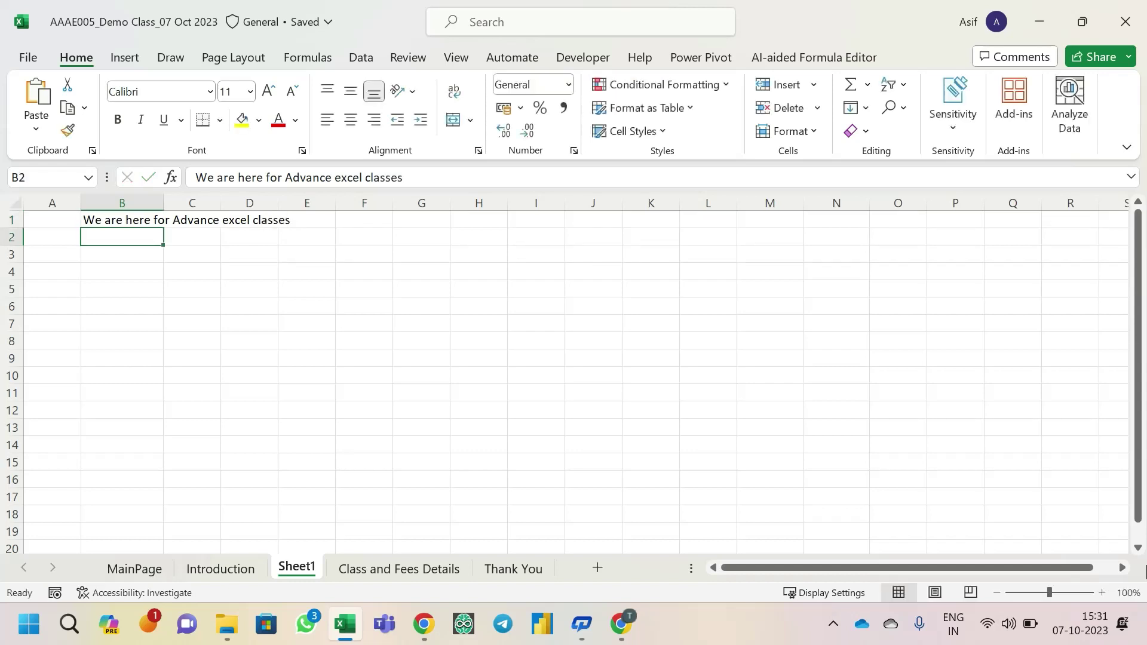
- Autofit the width of column B to the heading text in cell B1
key("Up")
key("Right")
key("Right")
key("Right")
key("Right")
key("Right")
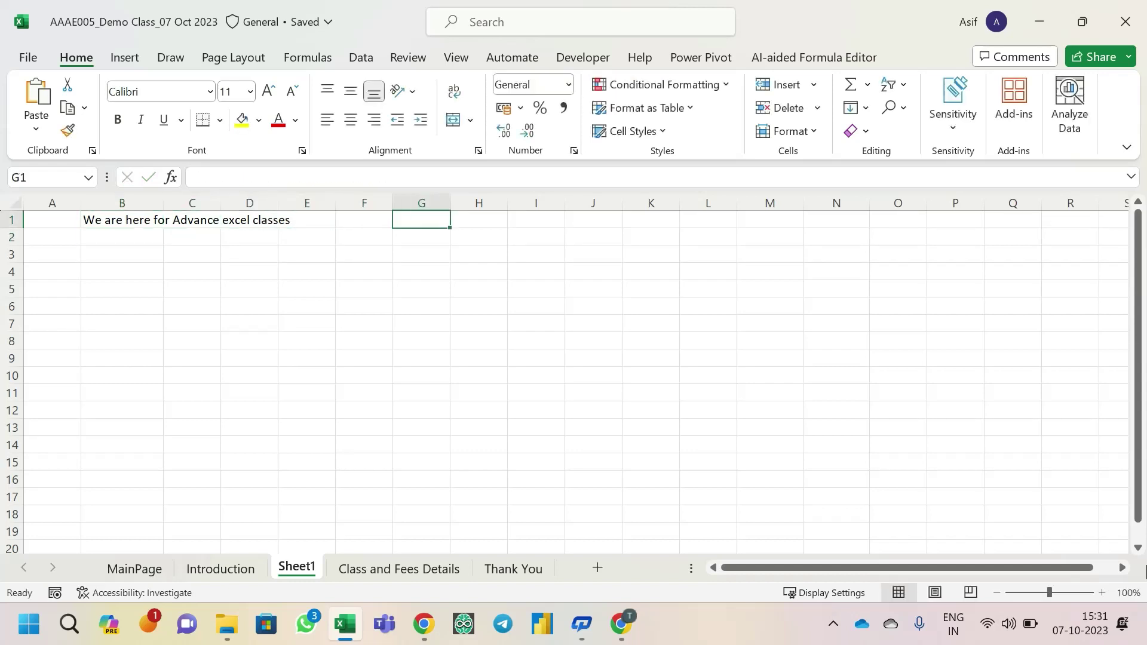
double_click(162, 202)
left_click(274, 220)
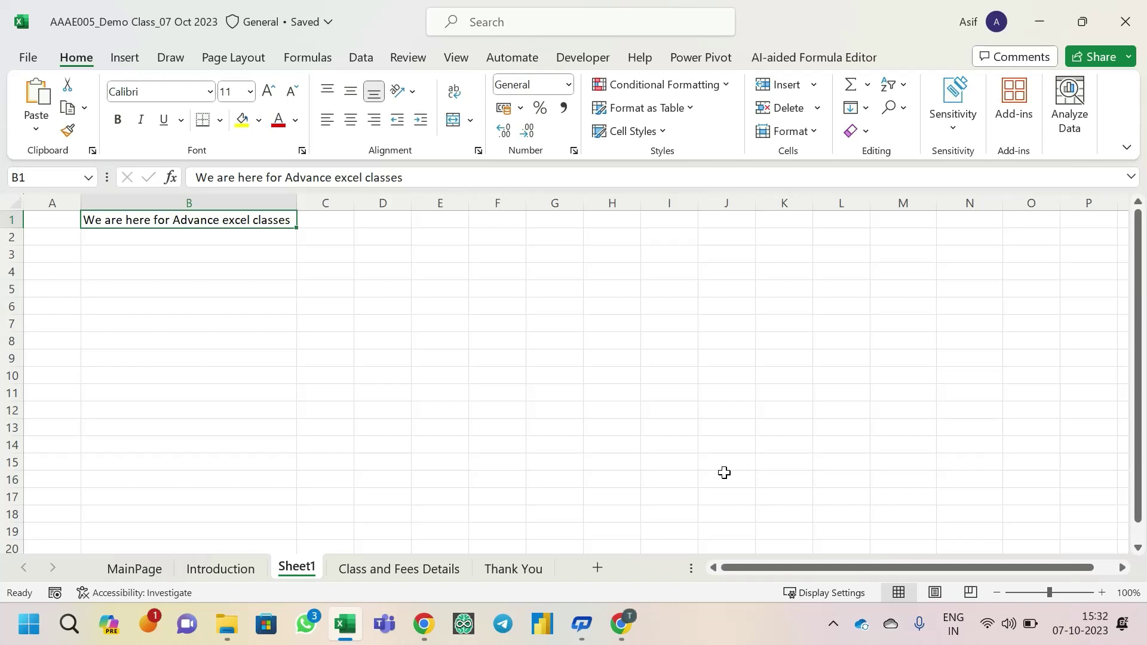
- Check the participants in the Google Meet call, and return to cell B1 of the Excel workbook
key("alt+Tab")
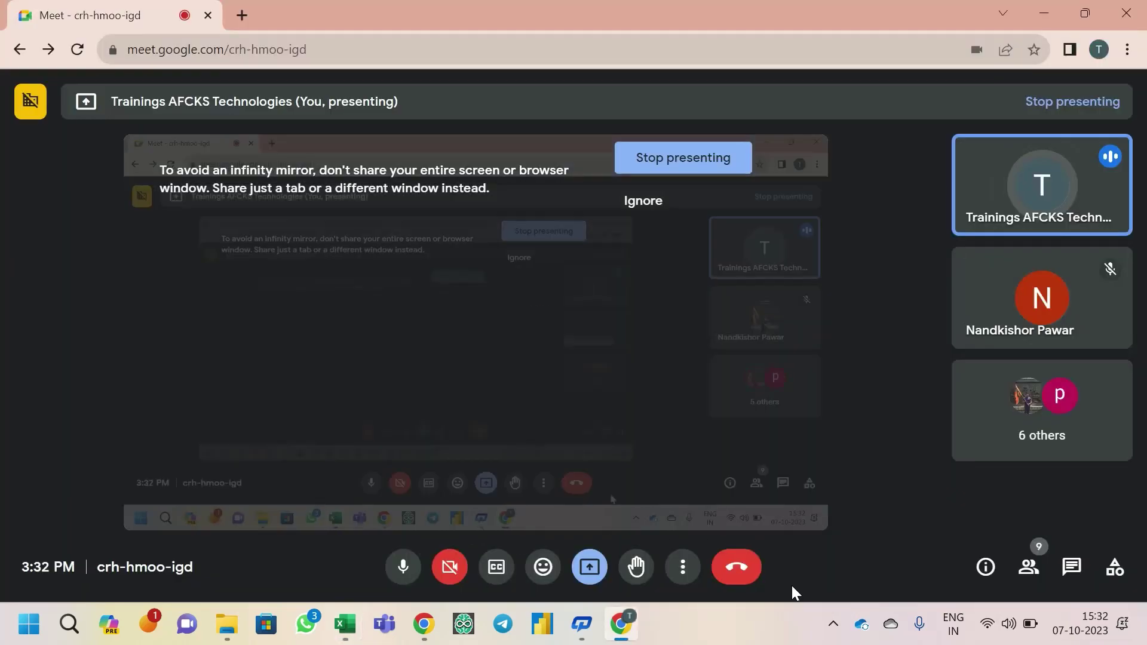
key("alt+Tab")
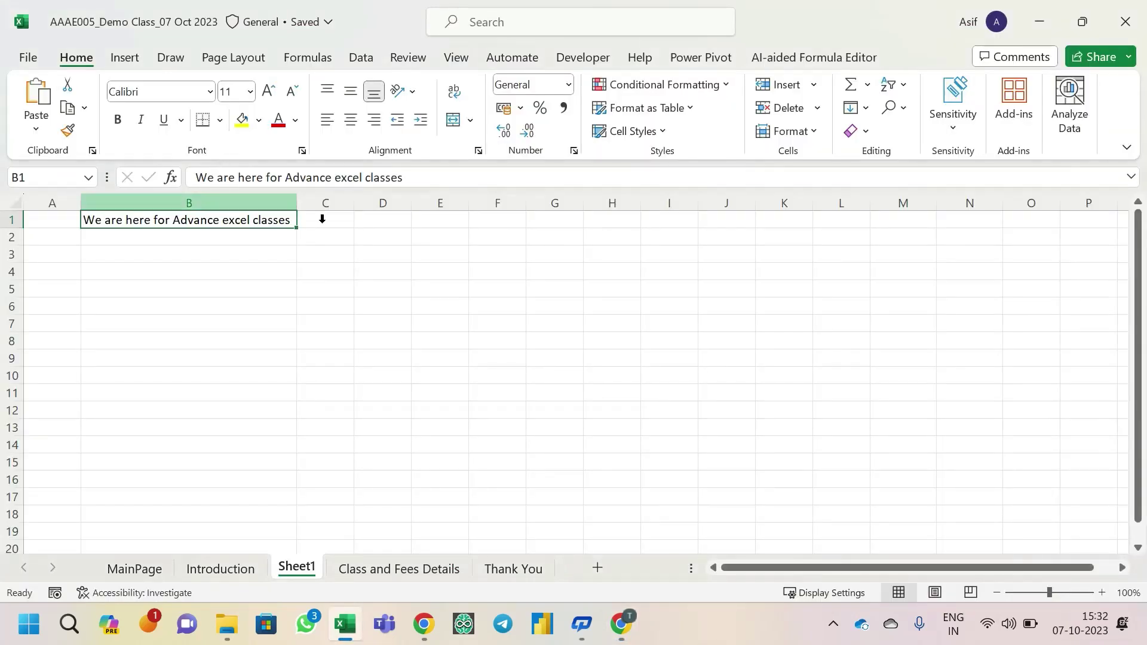
left_click(432, 222)
key("Left")
key("Left")
key("Left")
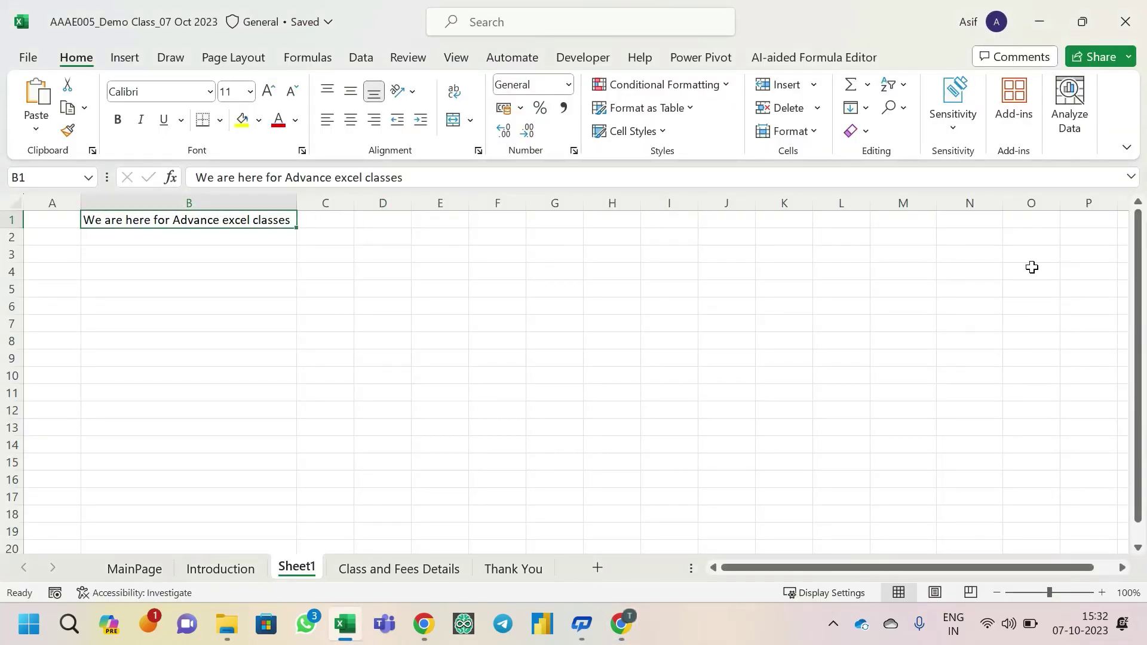
- Enter "Basic" in cell B3 and "Advance" in cell B4
key("Down")
key("Down")
type("Basic")
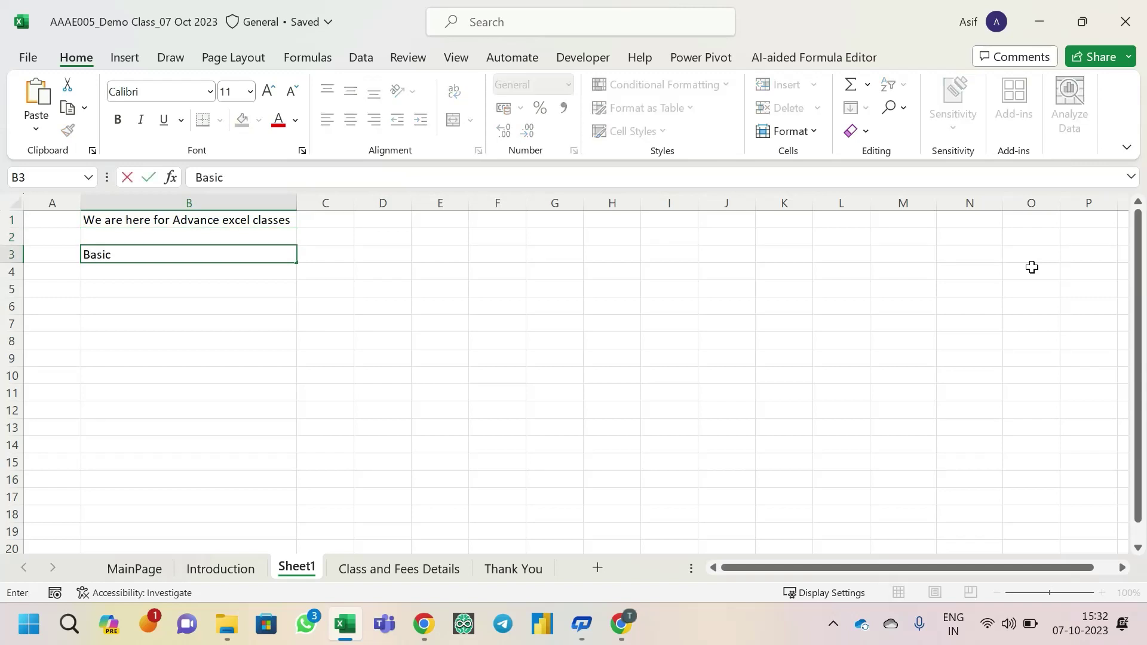
key("Return")
type("Advance")
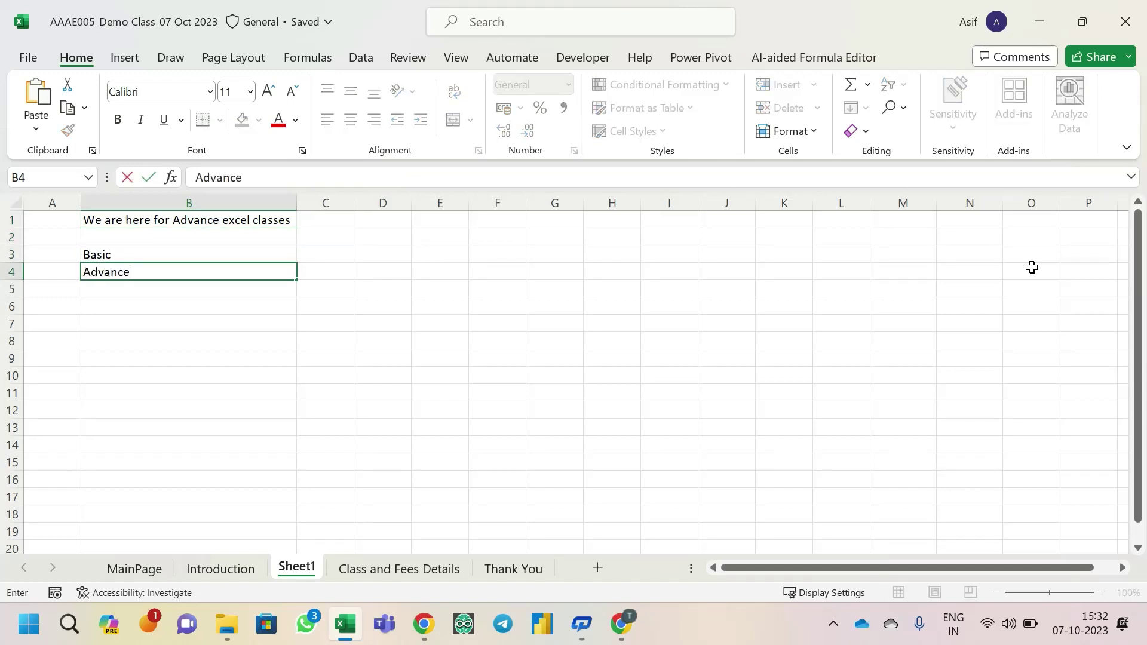
key("Return")
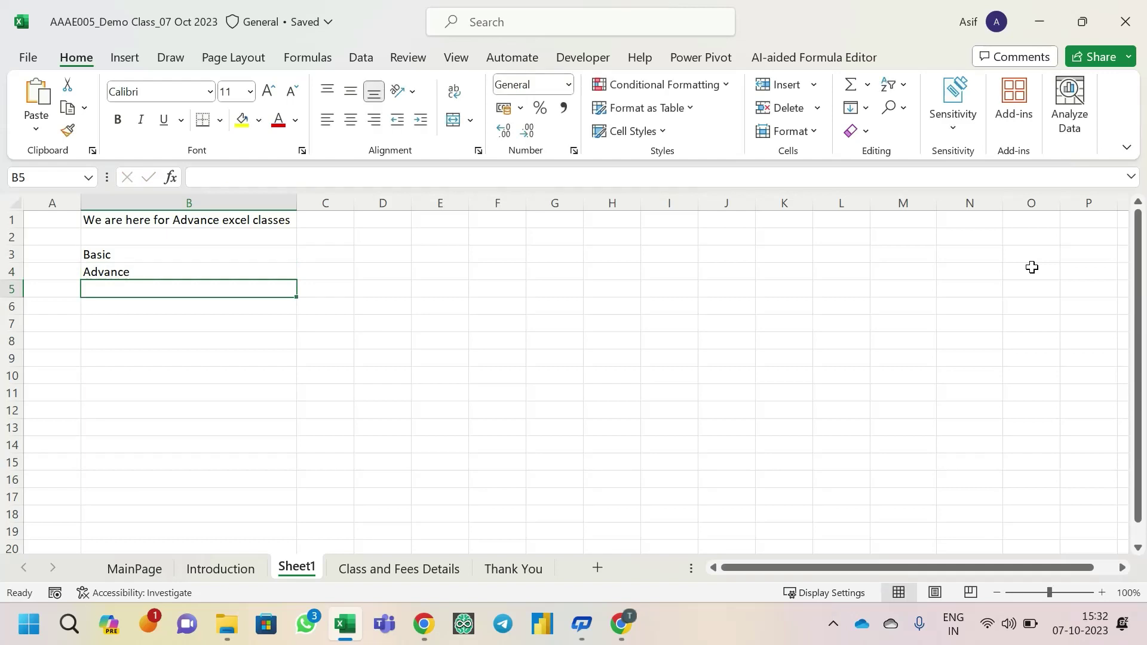
key("Up")
key("Up")
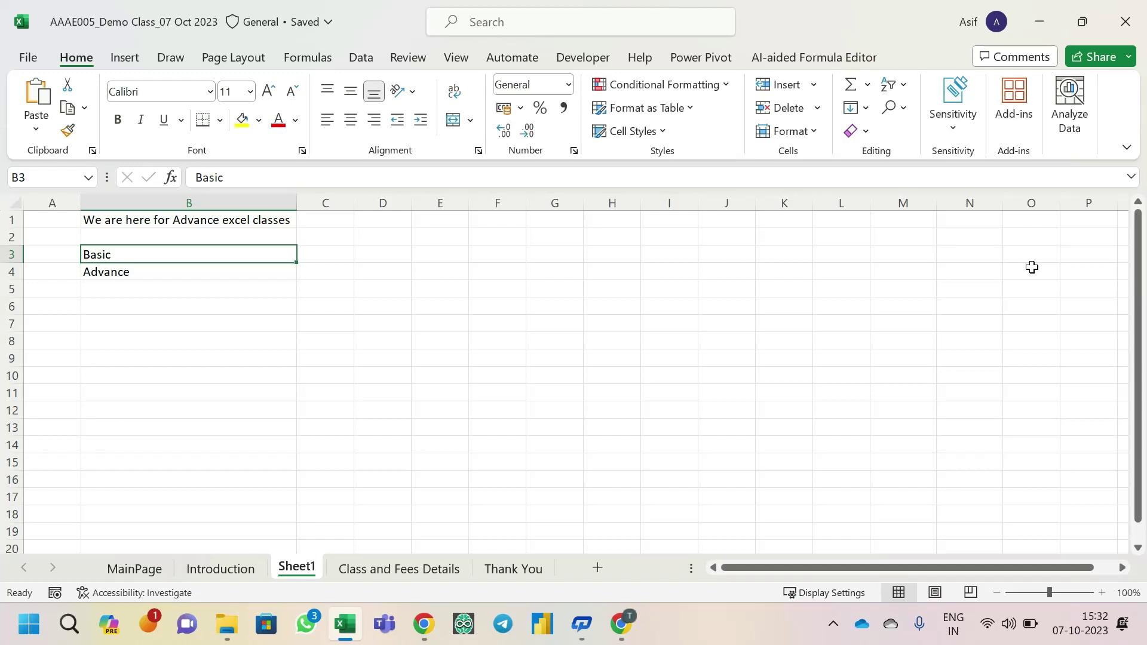
key("Down")
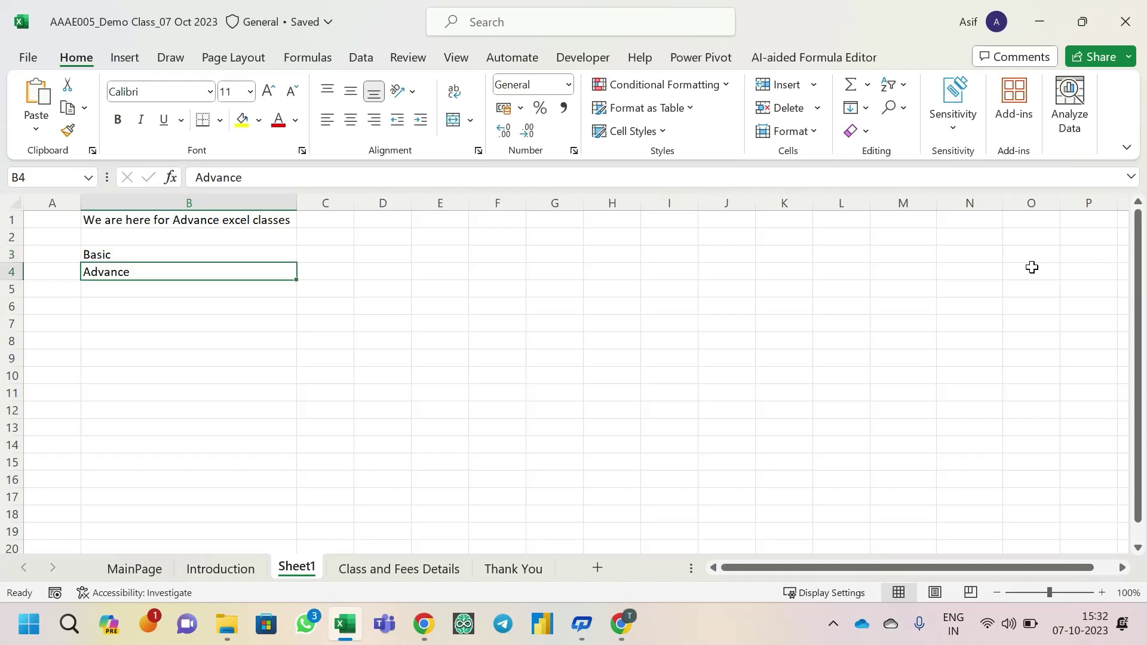
key("Right")
key("Up")
key("Down")
key("Left")
key("Down")
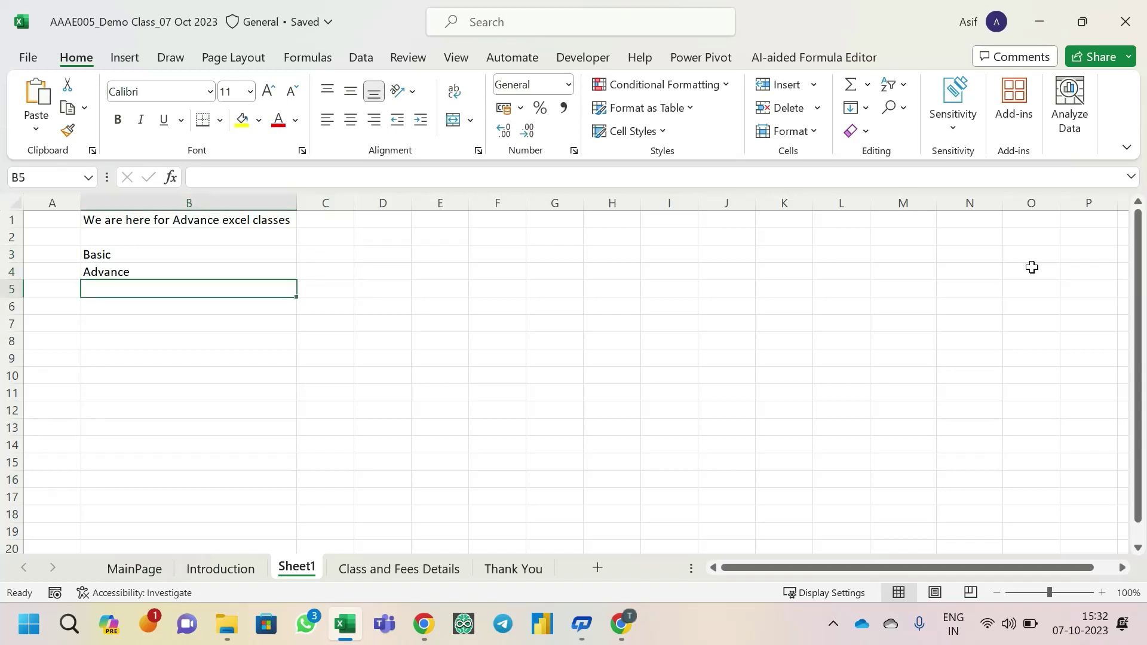
key("Left")
key("Right")
- Enter the question "What is difference between basic & advance excel?" in cell B6
key("Down")
key("Down")
key("Up")
type("What is di")
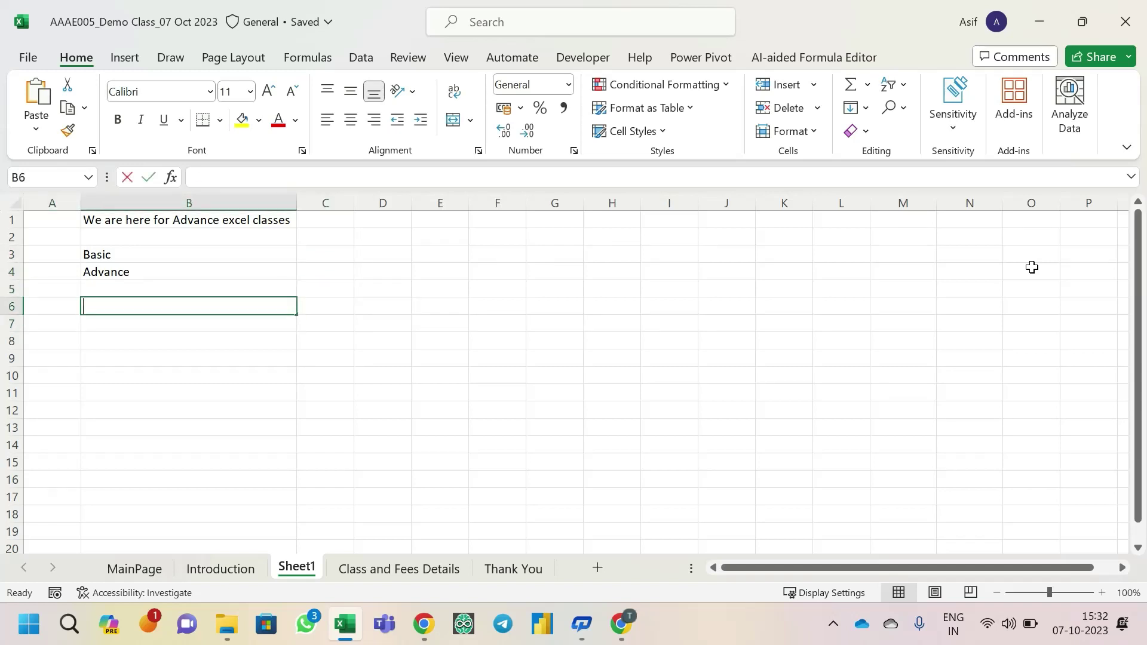
type("ffe")
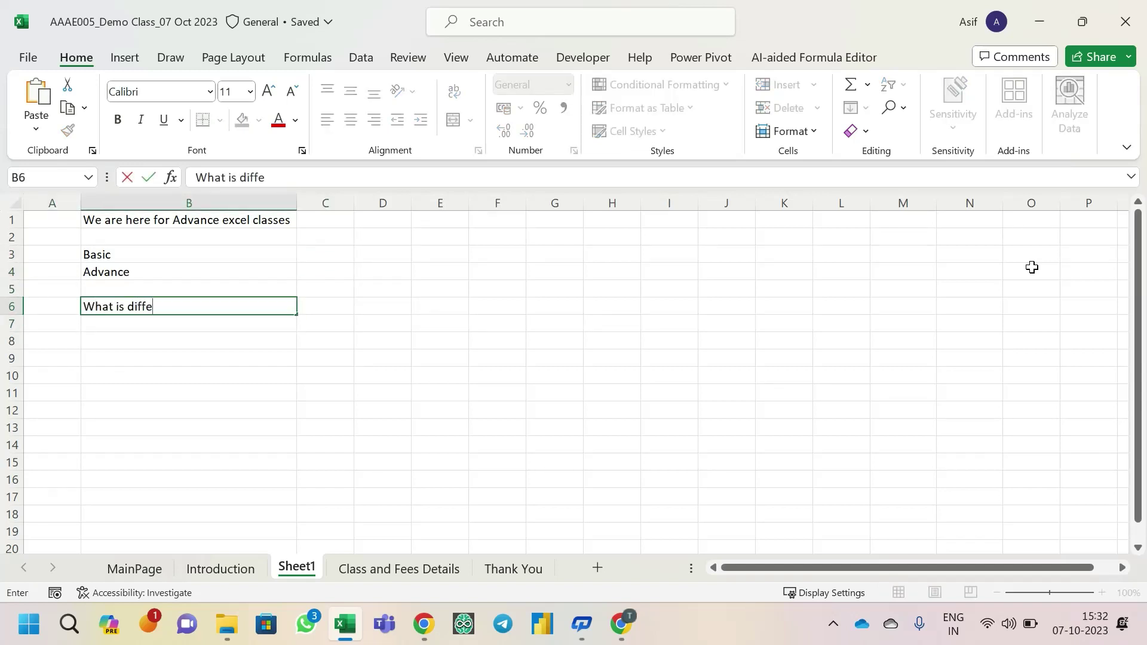
type("rence bet")
key("BackSpace")
key("BackSpace")
key("BackSpace")
type("between")
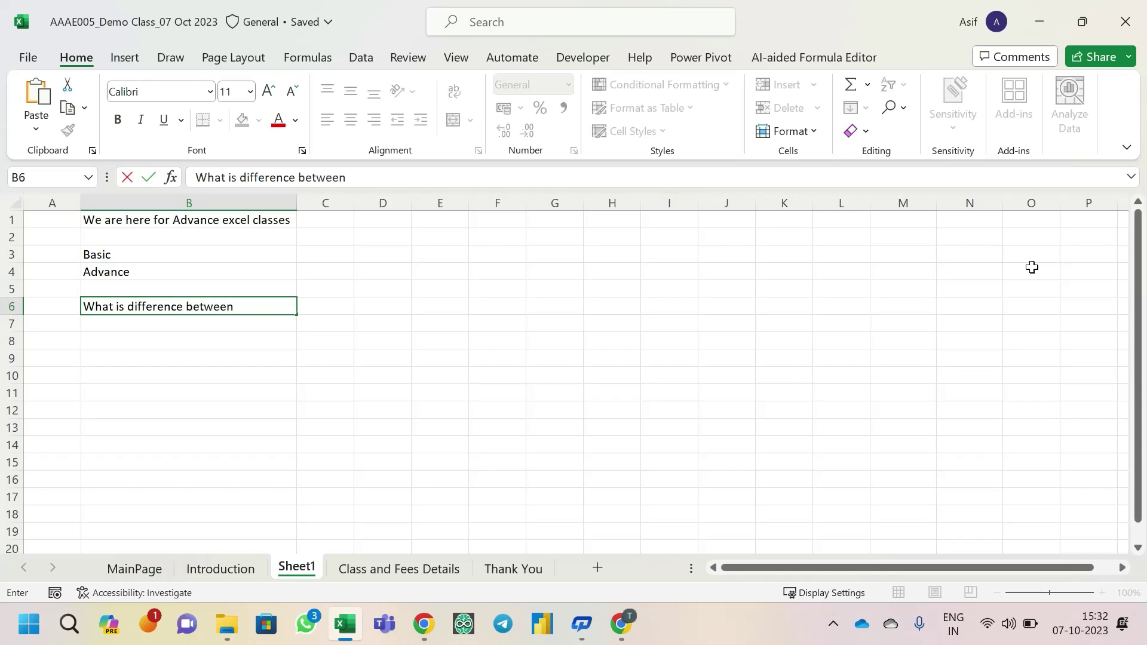
type(" basic & advance excel")
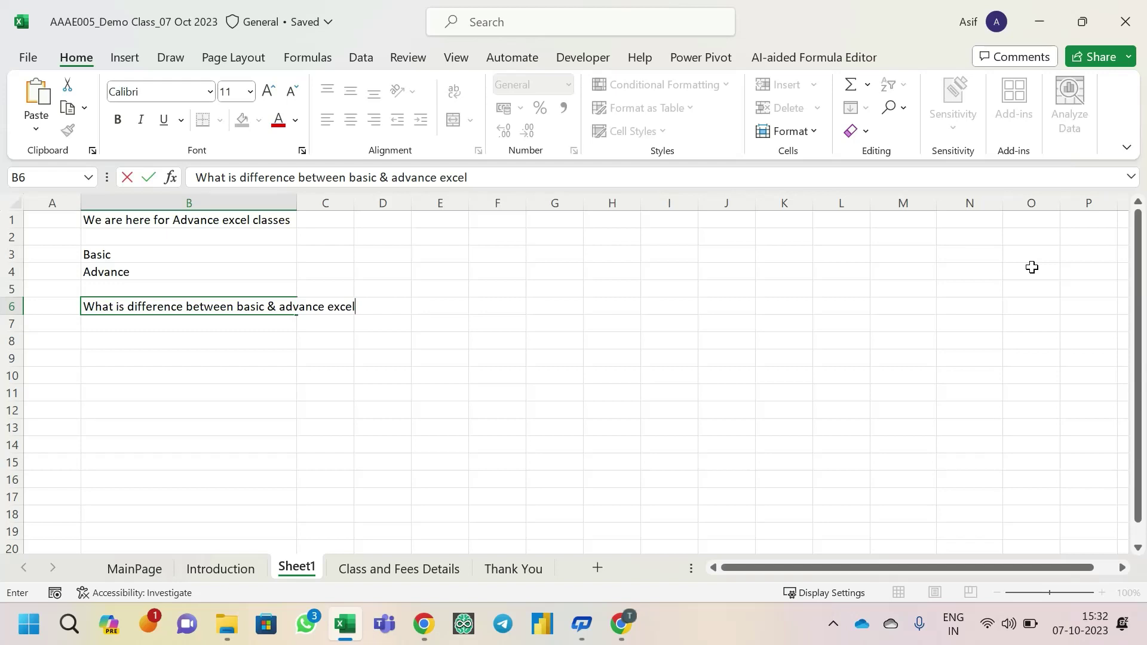
type("?")
key("Return")
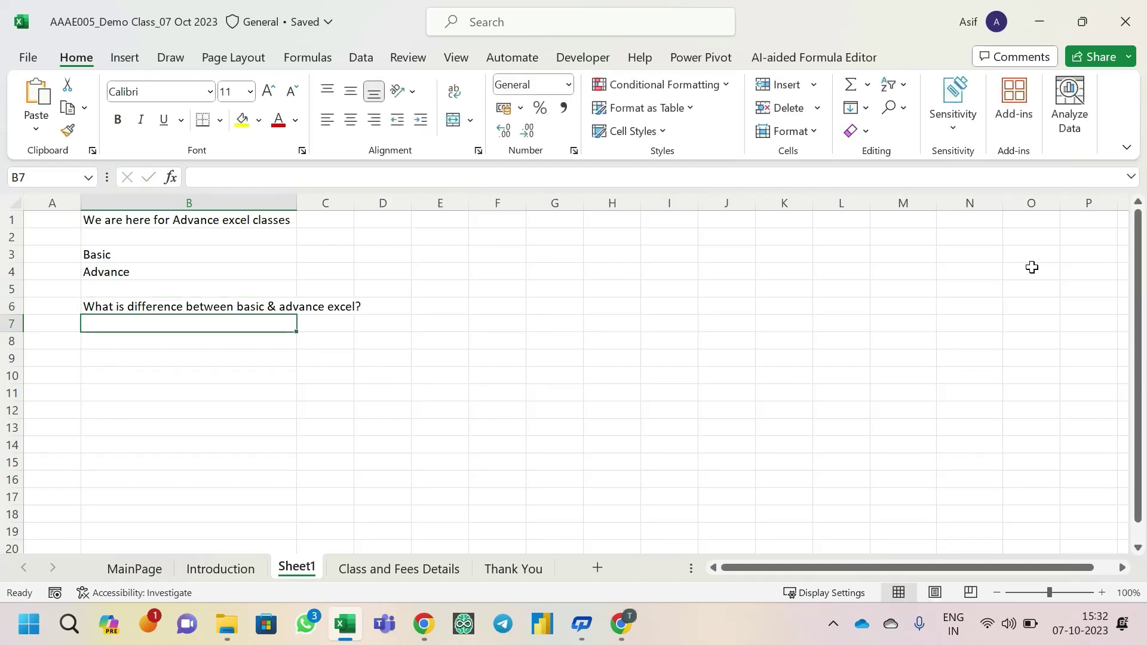
- Switch to Google Meet, dismiss the raised-hand notification, check who is speaking, and return to the Excel workbook
key("alt+Tab")
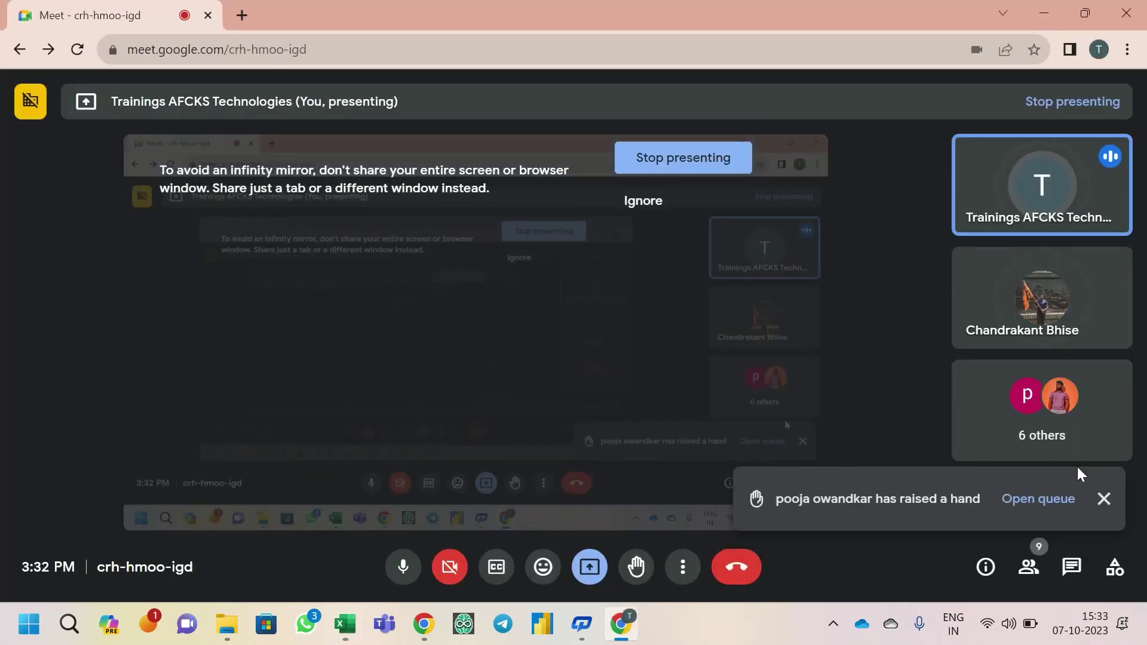
left_click(1105, 499)
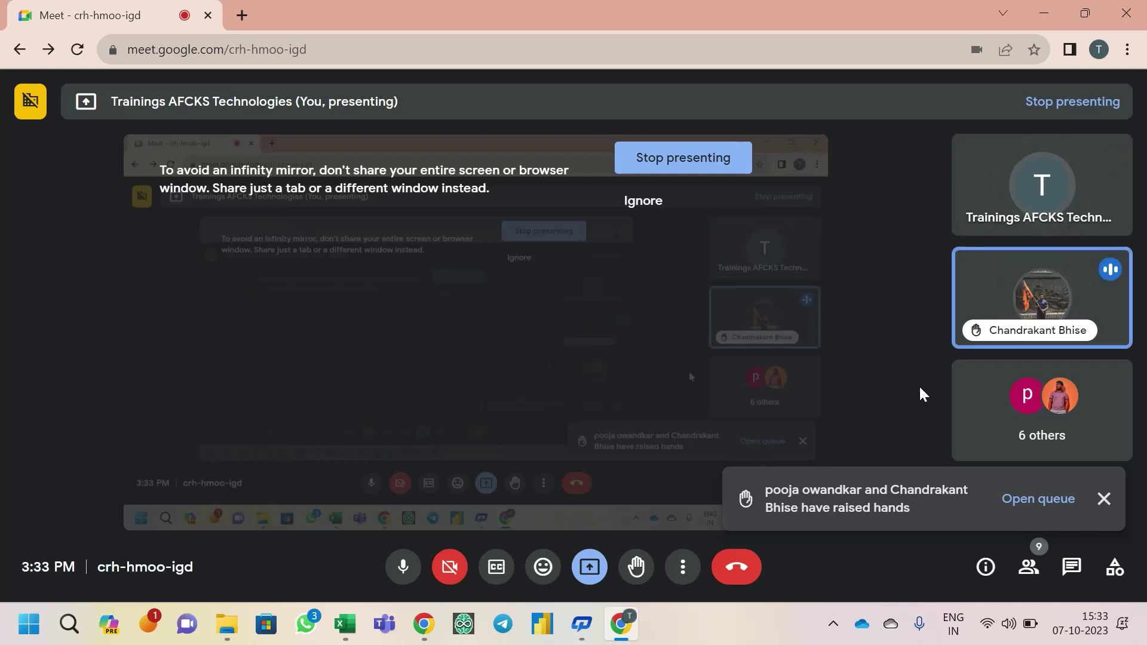
mouse_move(1076, 316)
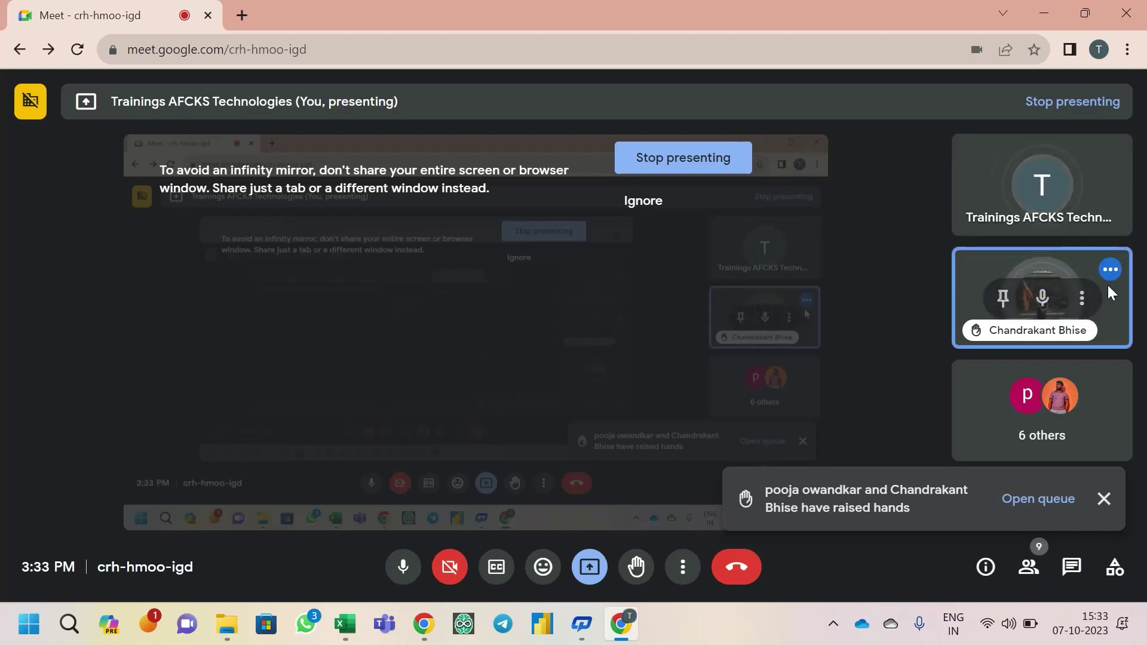
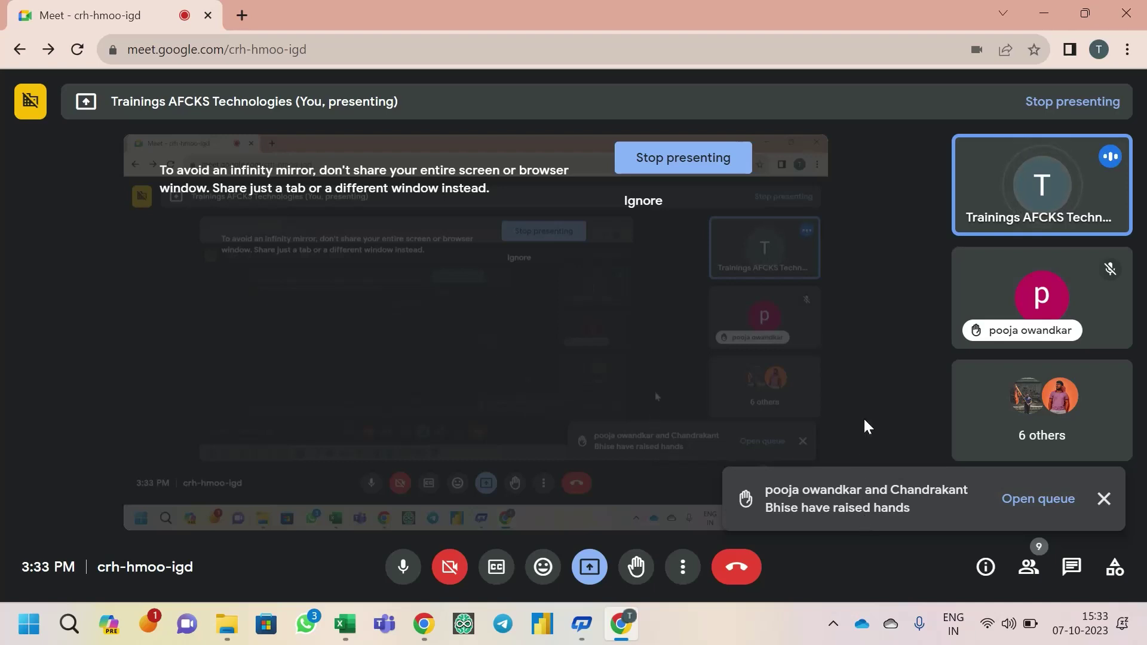
key("alt+Tab")
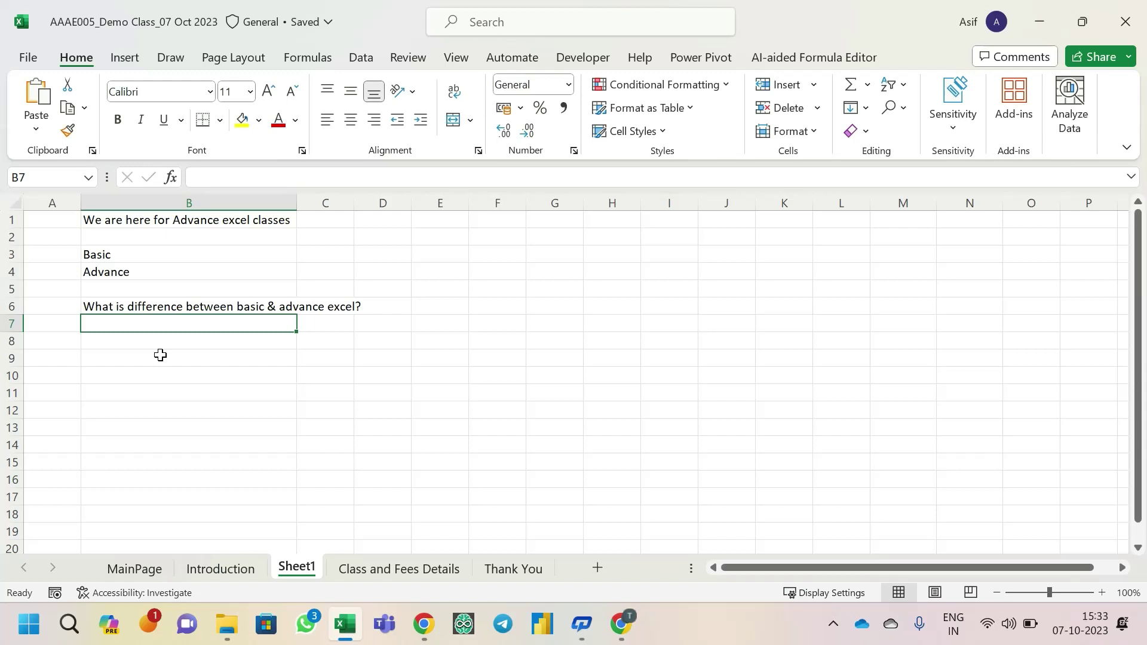
- Describe Basic in cell C3 as "Taskbar, Basic predifined things"
left_click(303, 261)
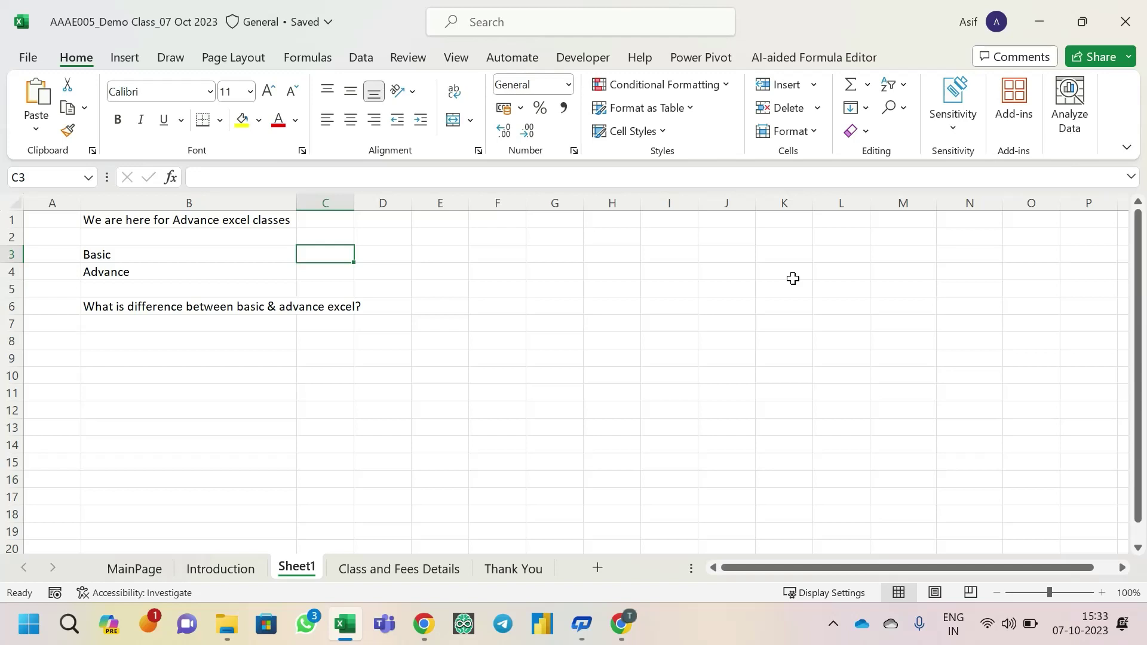
type("T")
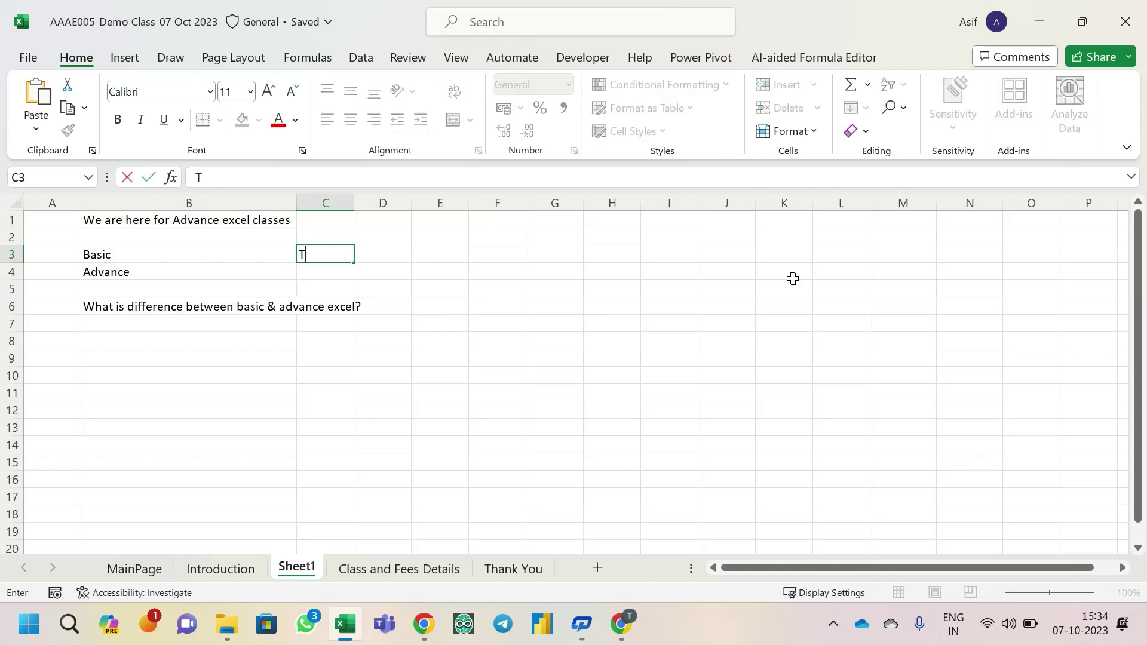
type("askbar, Basic")
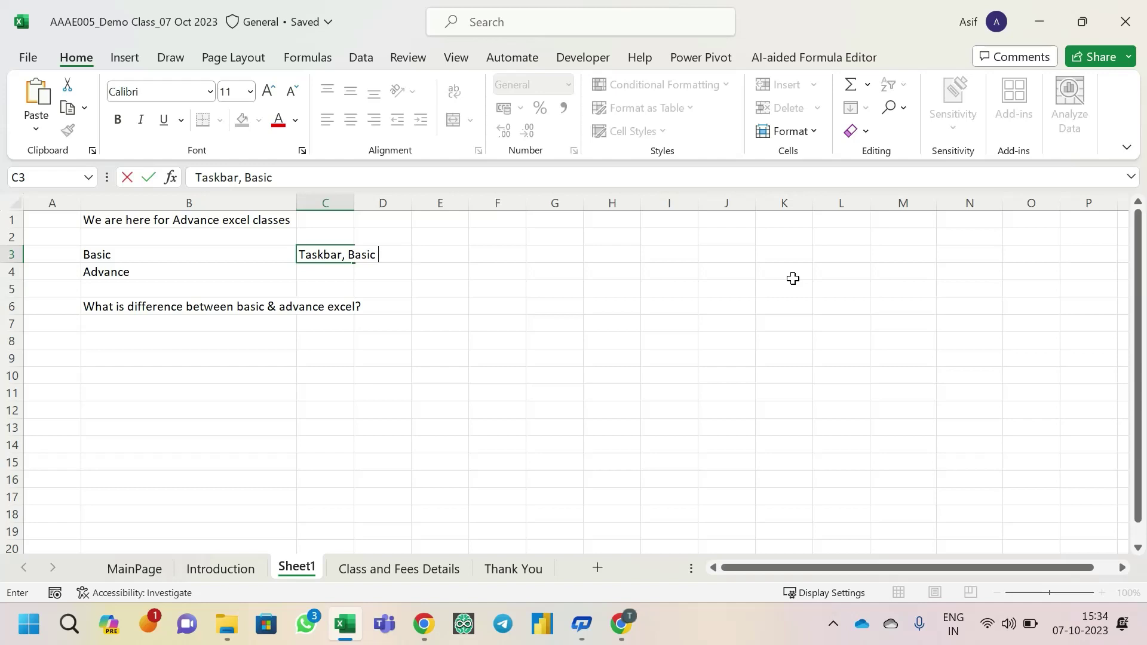
type(" predifined thi")
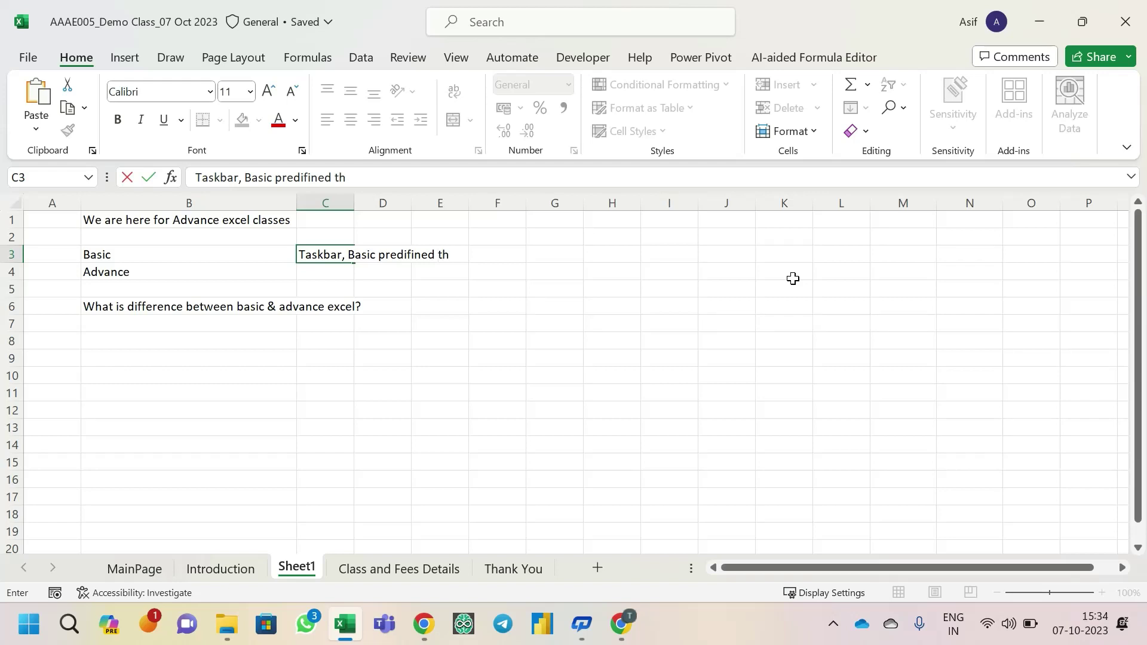
key("BackSpace")
type("ings")
key("Return")
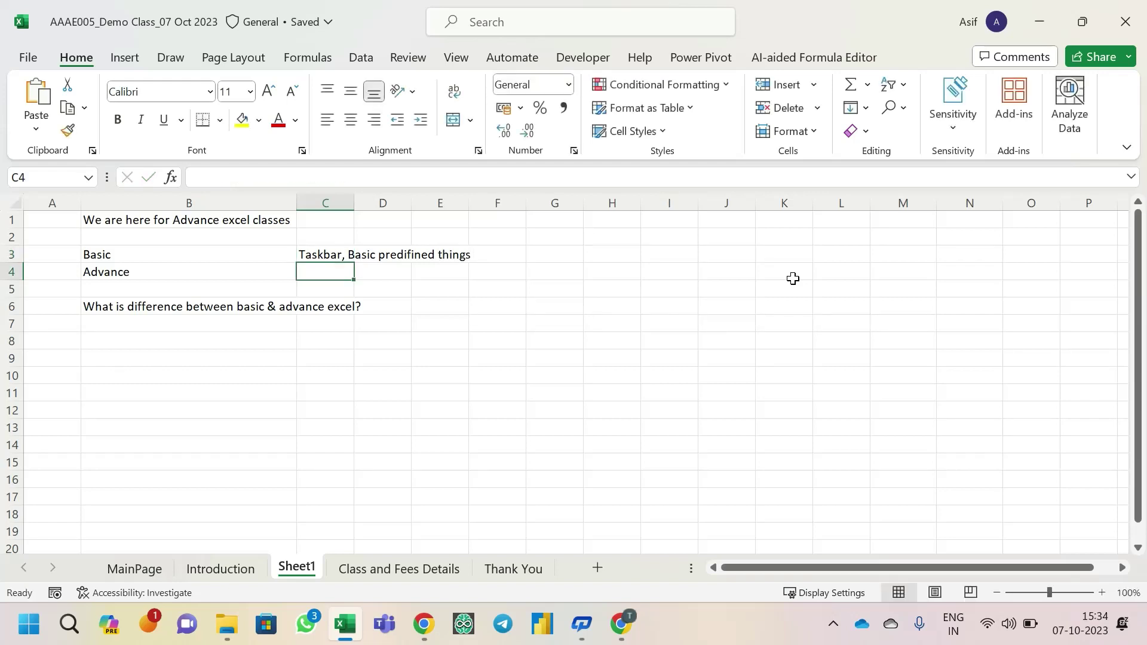
- Describe Advance in cell C4 as "Dashboard, Complex Functions, MIS Reporting"
type("Dashboard,")
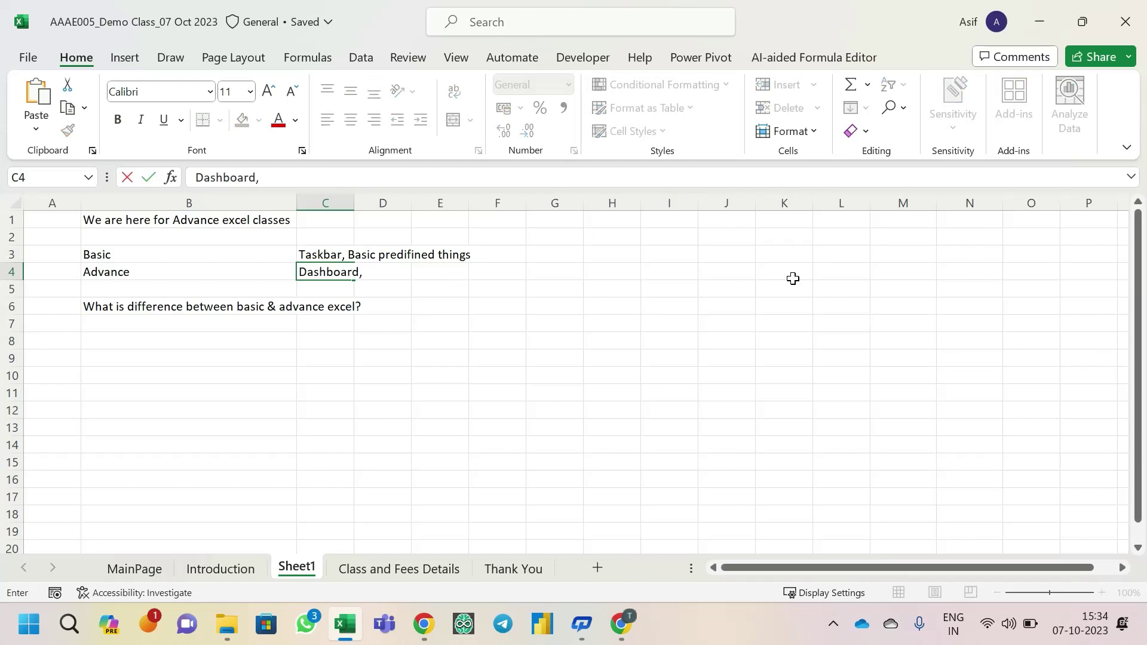
type(" Complex Functions")
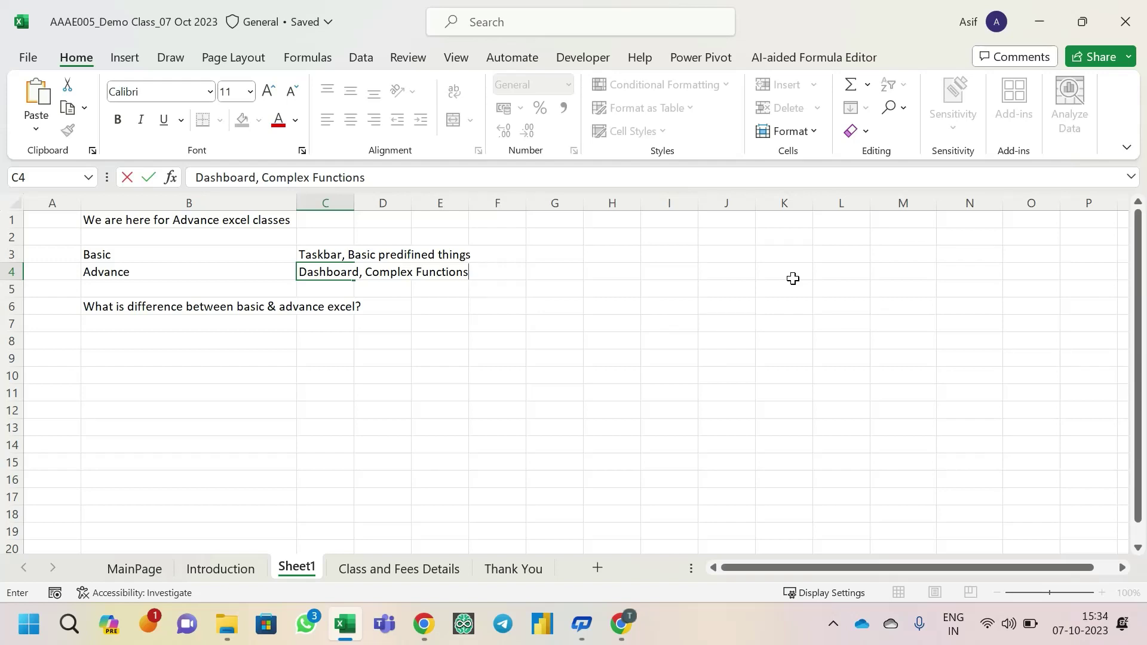
type(", MIS Reporting")
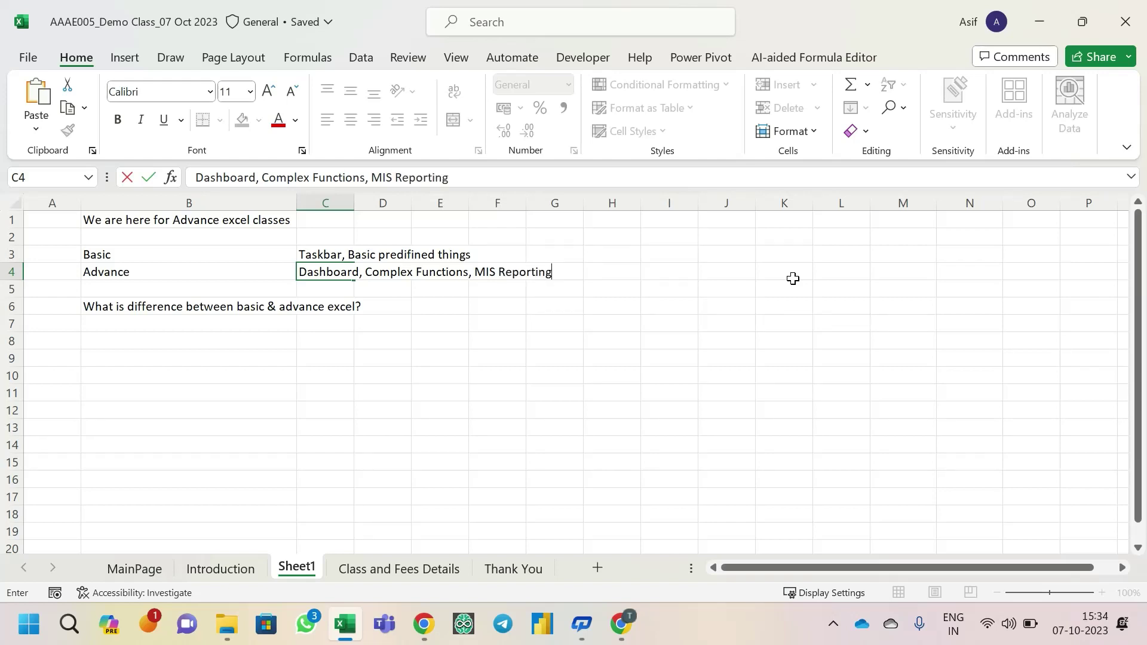
key("Return")
key("Up")
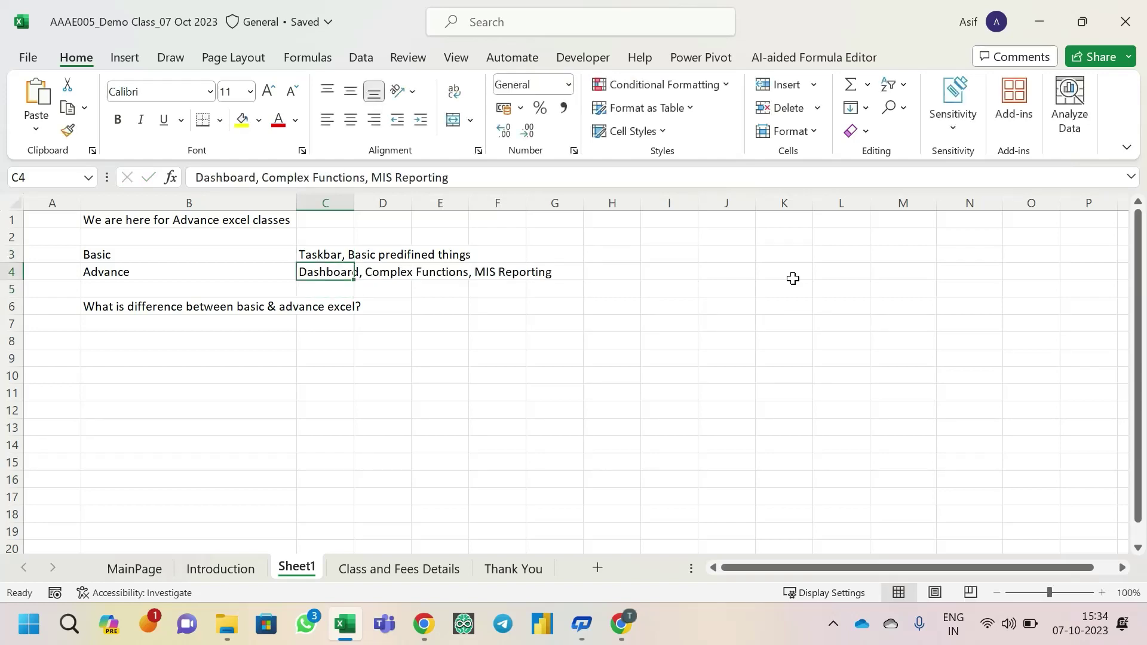
- Switch to Google Meet to check who is speaking, and return to cell C4 in the Excel workbook
key("alt+Tab")
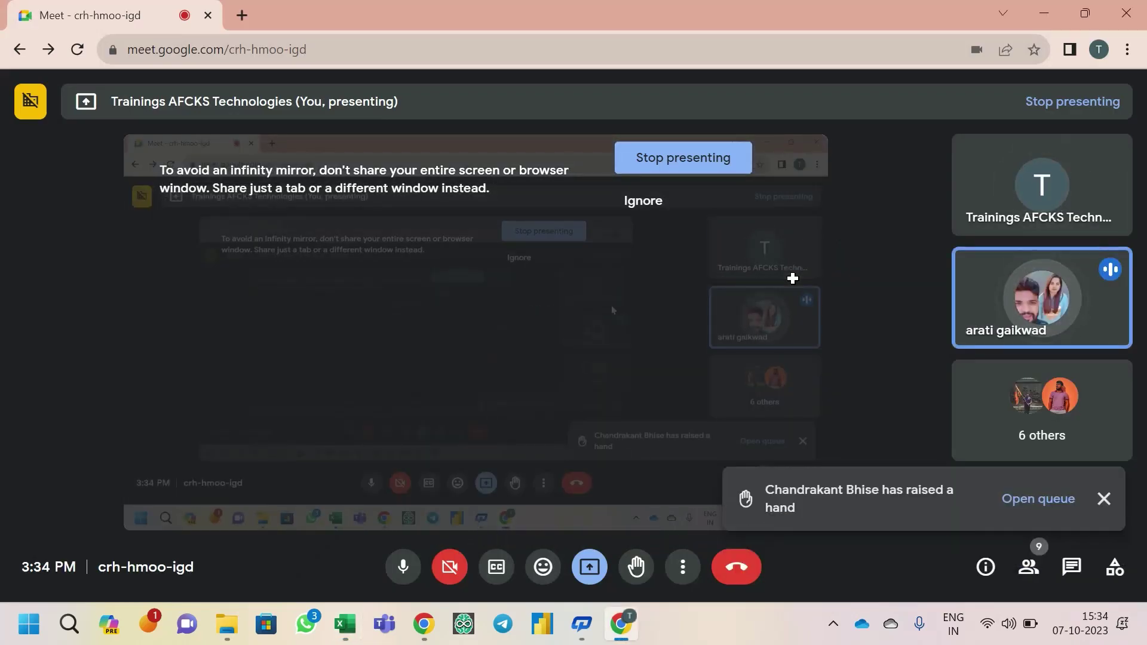
key("alt+Tab")
key("Right")
key("Right")
key("Right")
key("Right")
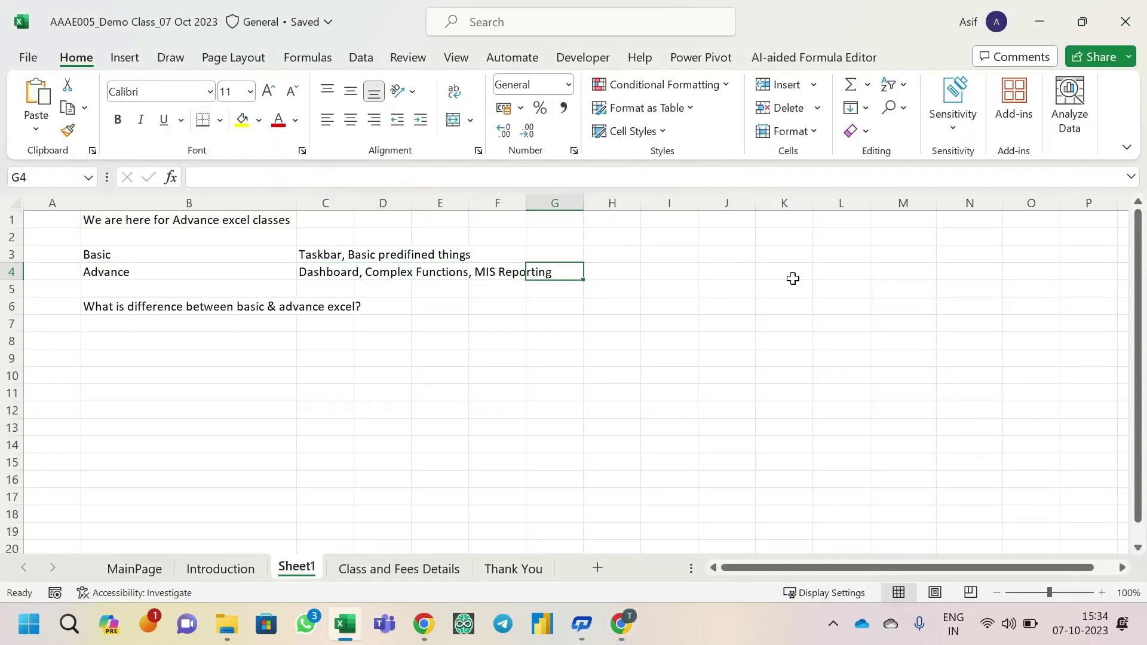
key("Left")
key("Left")
key("Left")
key("Left")
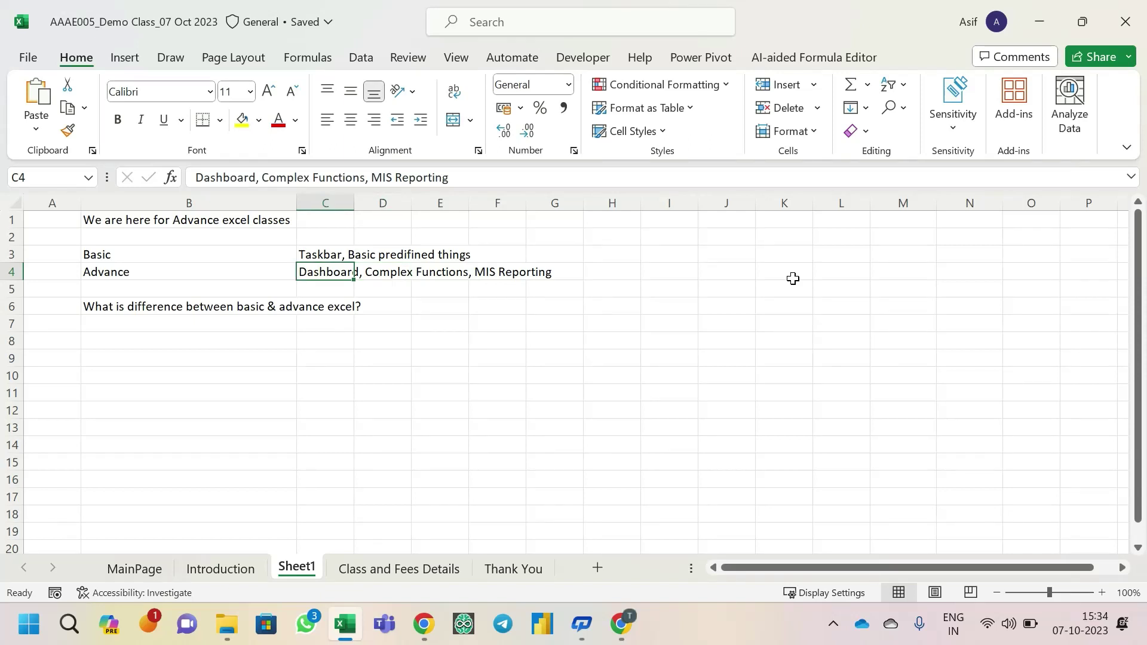
- Append ", Pivot Table, Macro" to the Advance description in cell C4
key("F2")
type("Piv")
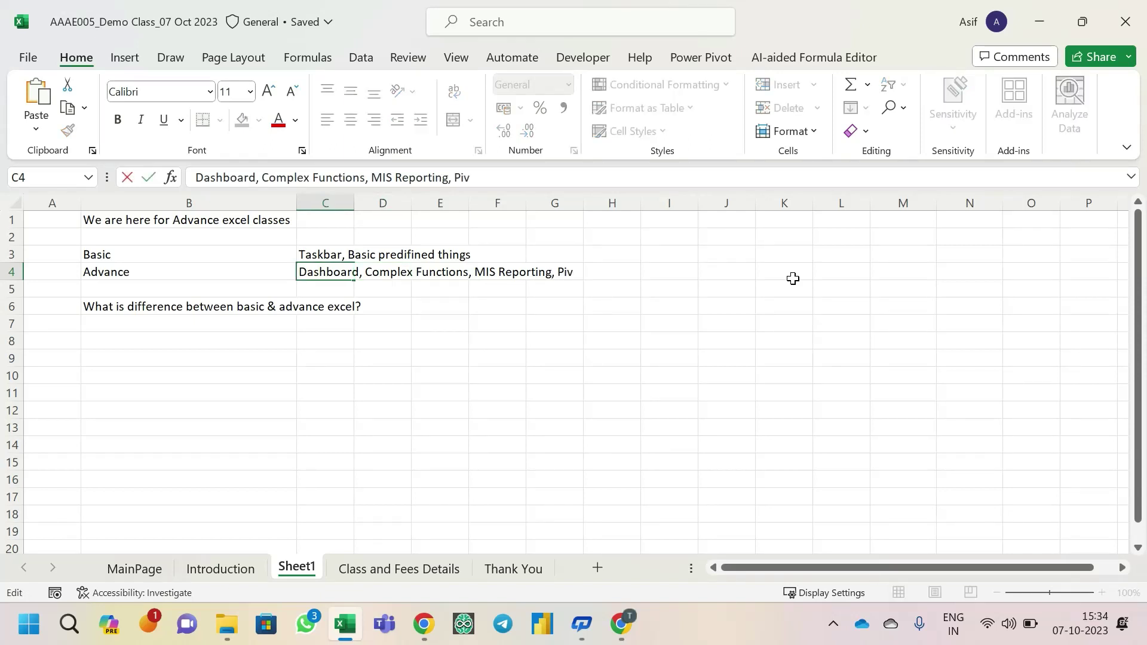
type("ot")
key("BackSpace")
type("ot Table, Macro")
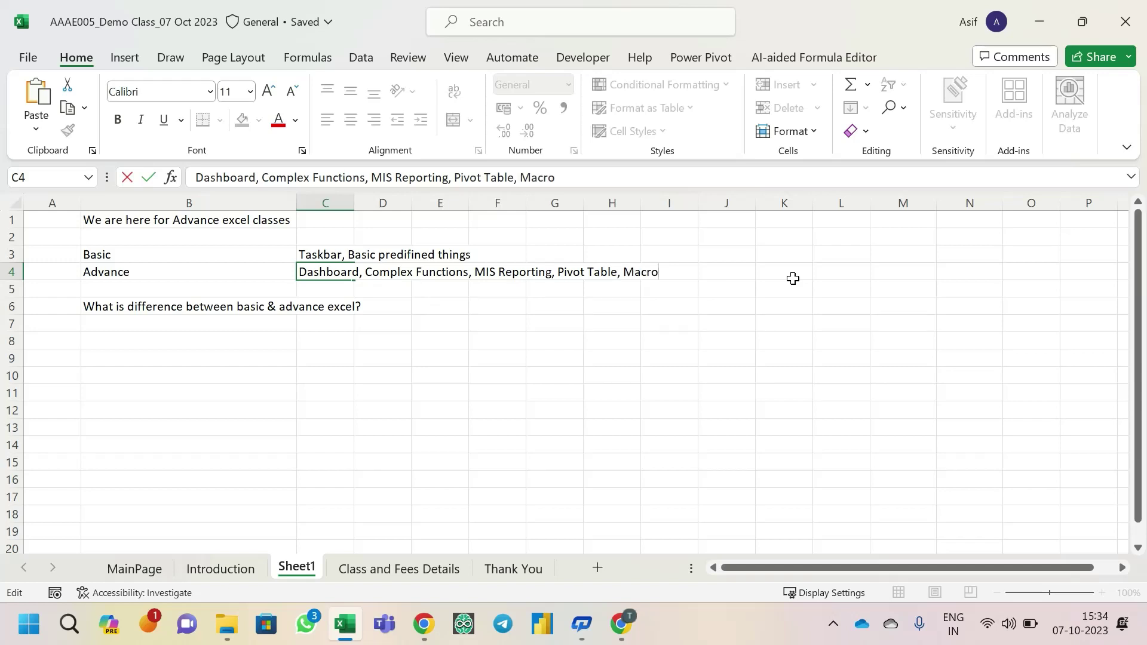
key("Return")
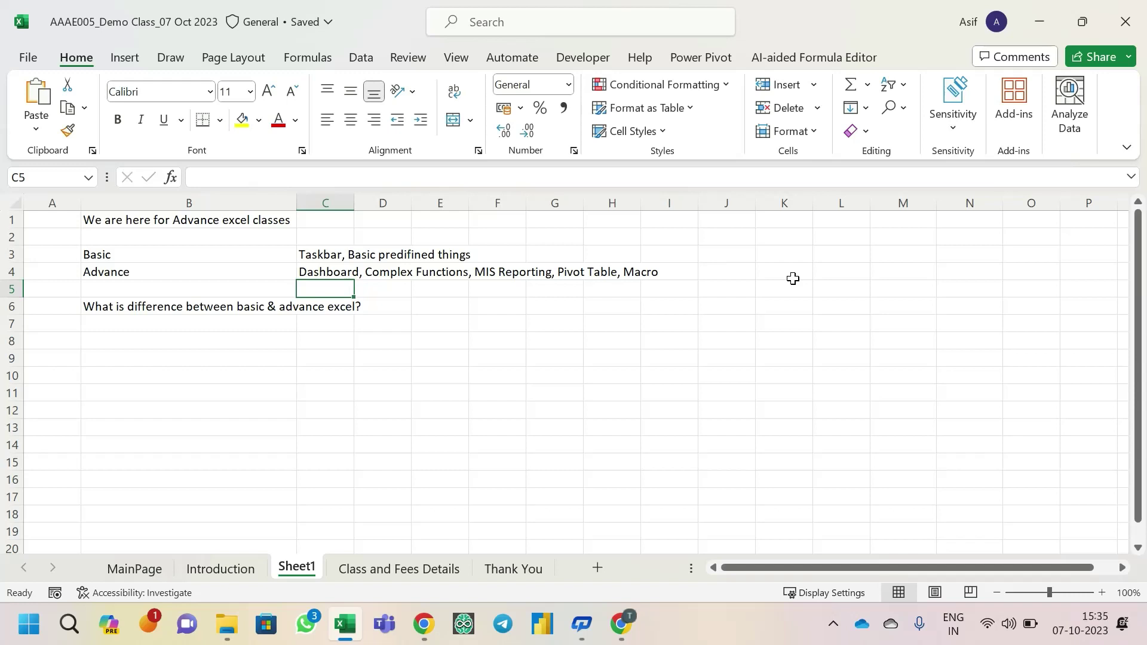
- Check the current speaker in Google Meet, and return to the Excel workbook
key("alt+Tab")
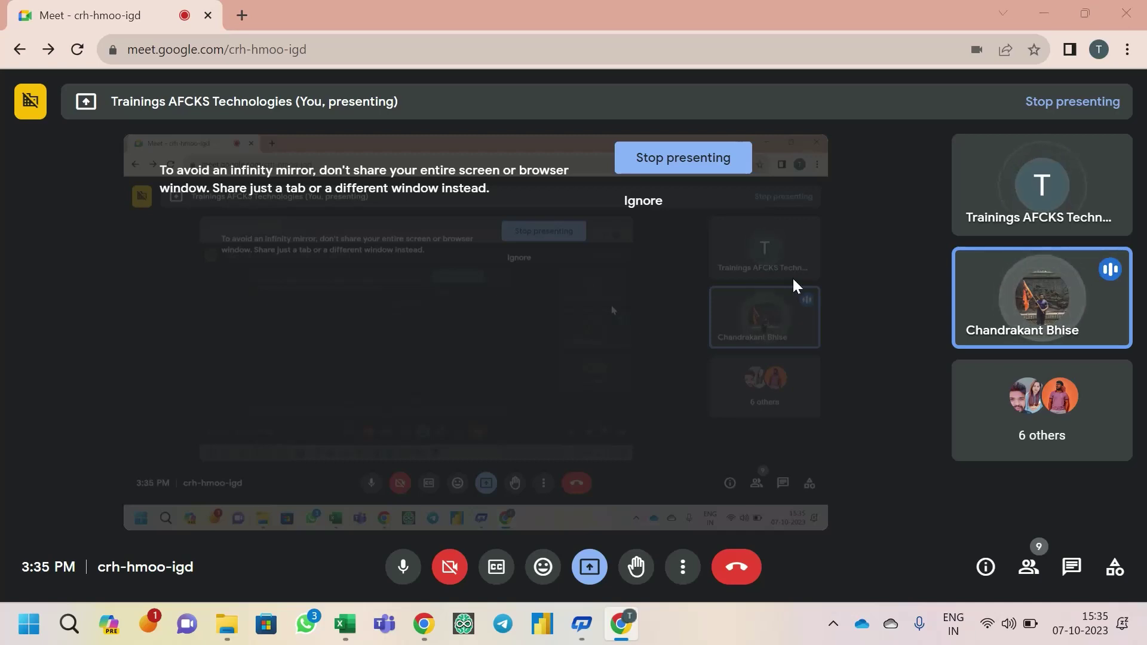
key("alt+Tab")
key("Up")
key("Up")
key("Up")
key("Right")
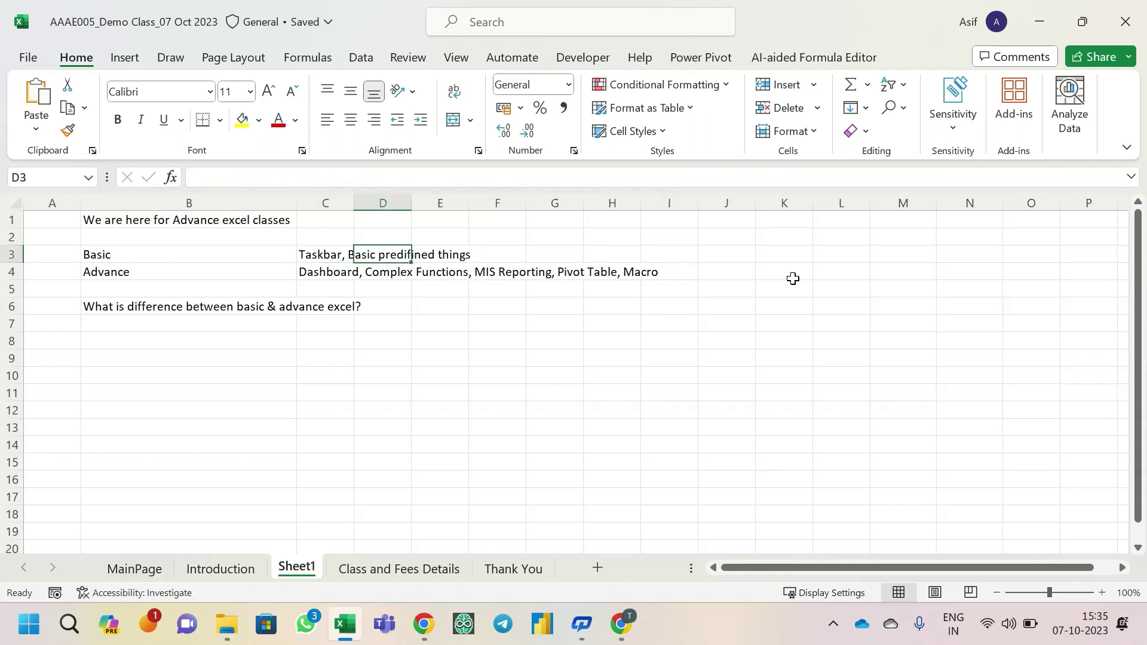
key("Left")
key("F2")
type(",")
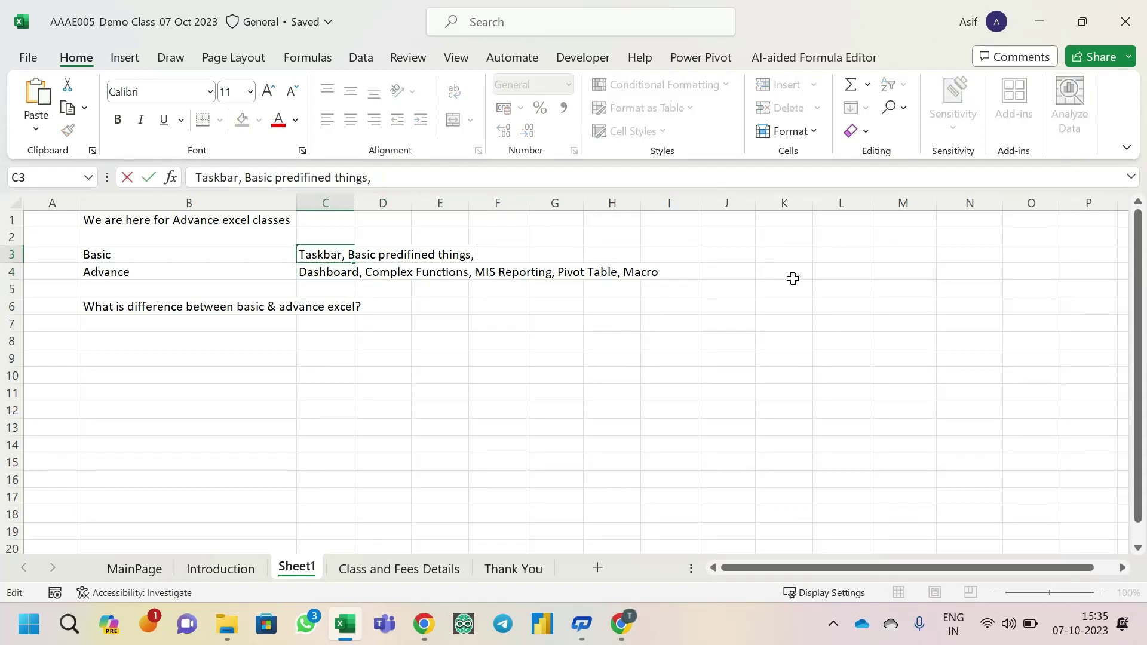
key("BackSpace")
key("Return")
key("Up")
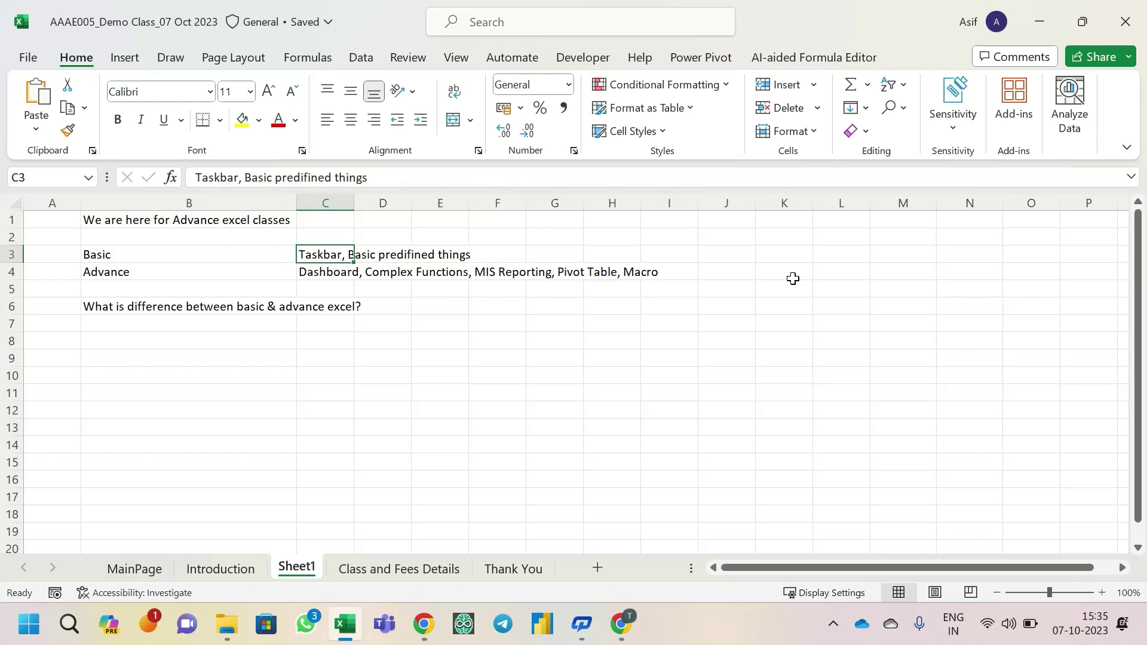
- Switch to Google Meet, admit the waiting participant to the call, and return to the Excel workbook
key("alt+Tab")
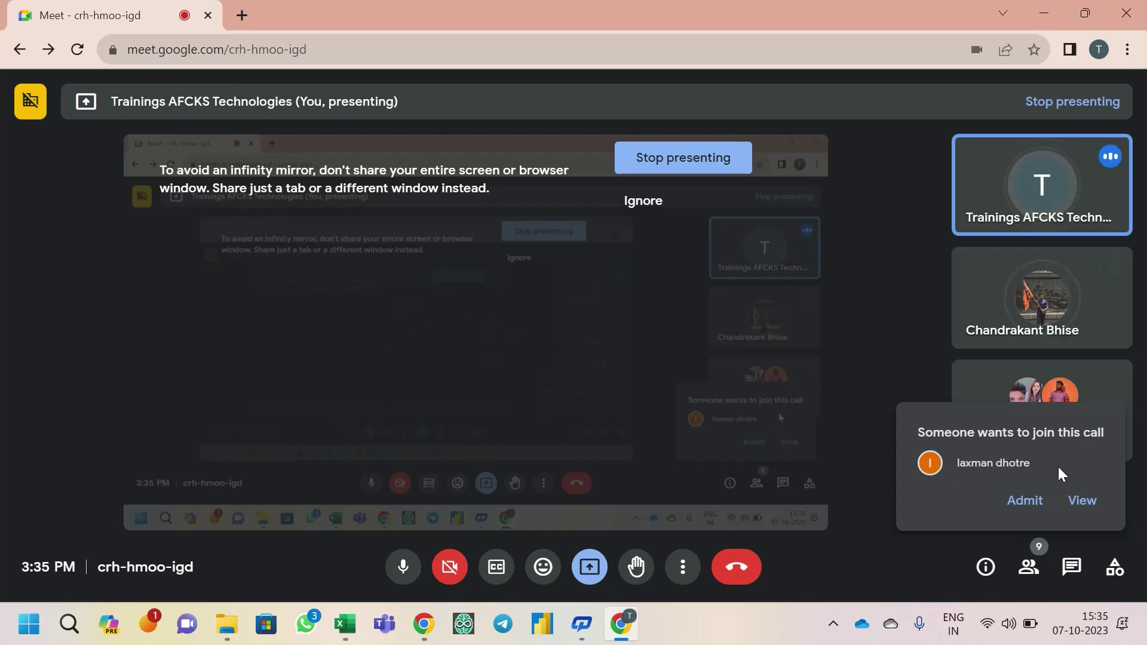
left_click(1023, 502)
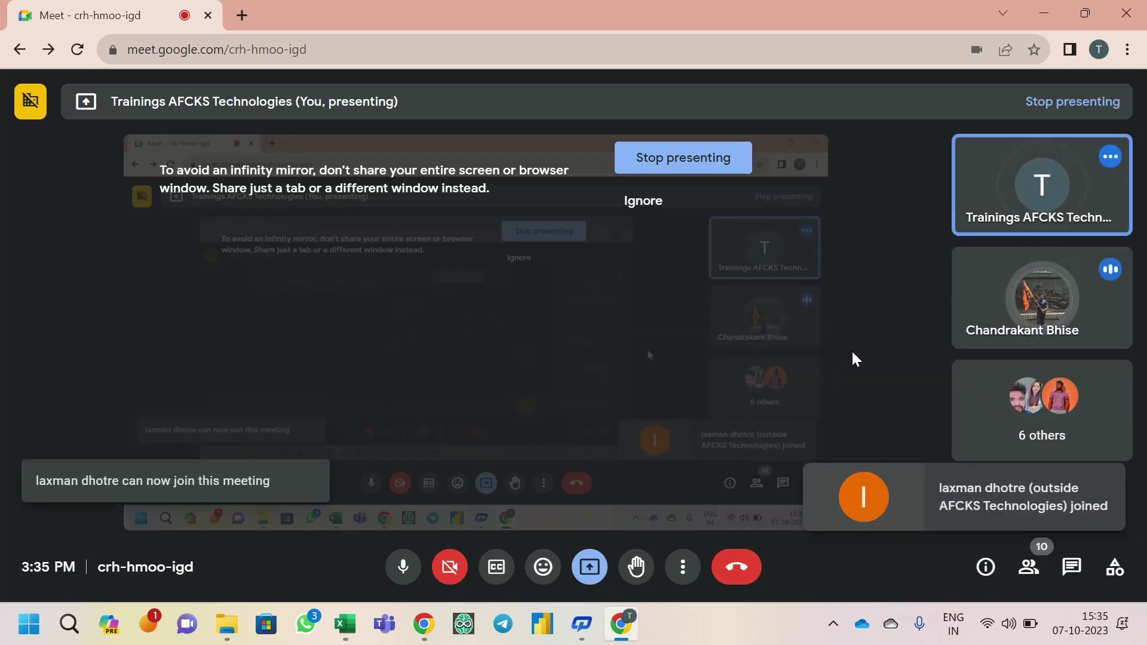
key("alt+Tab")
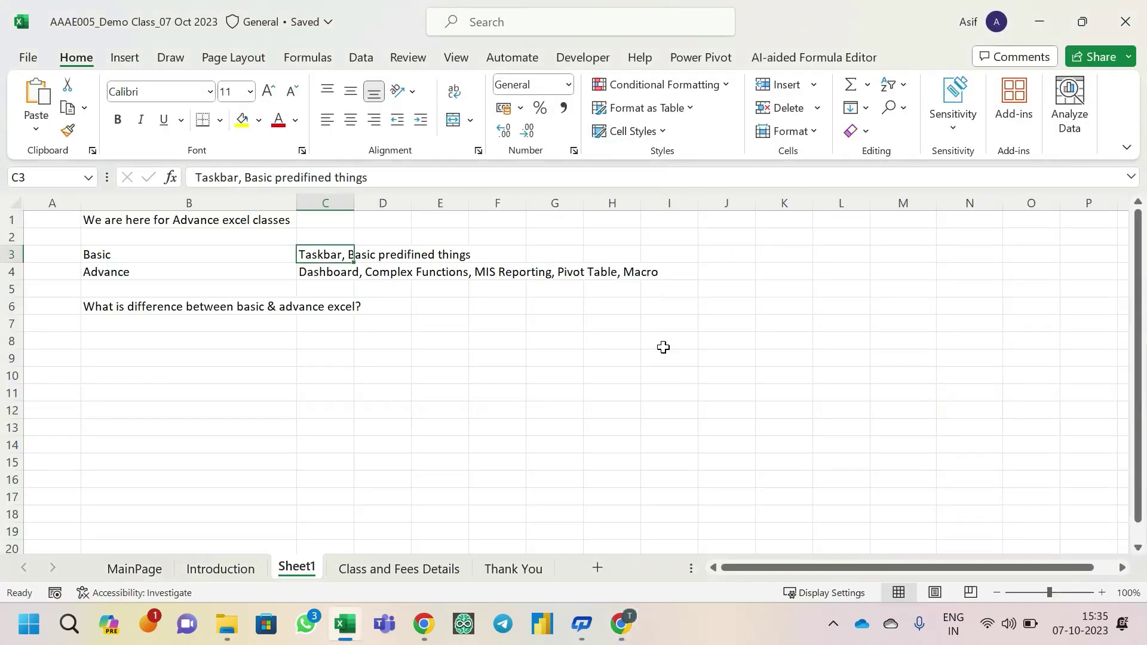
- Enter "Vlookup, Hlookup, Aggregate function, Index , Match" in cell J3
key("Right")
key("Right")
key("Right")
key("Right")
key("Right")
key("Right")
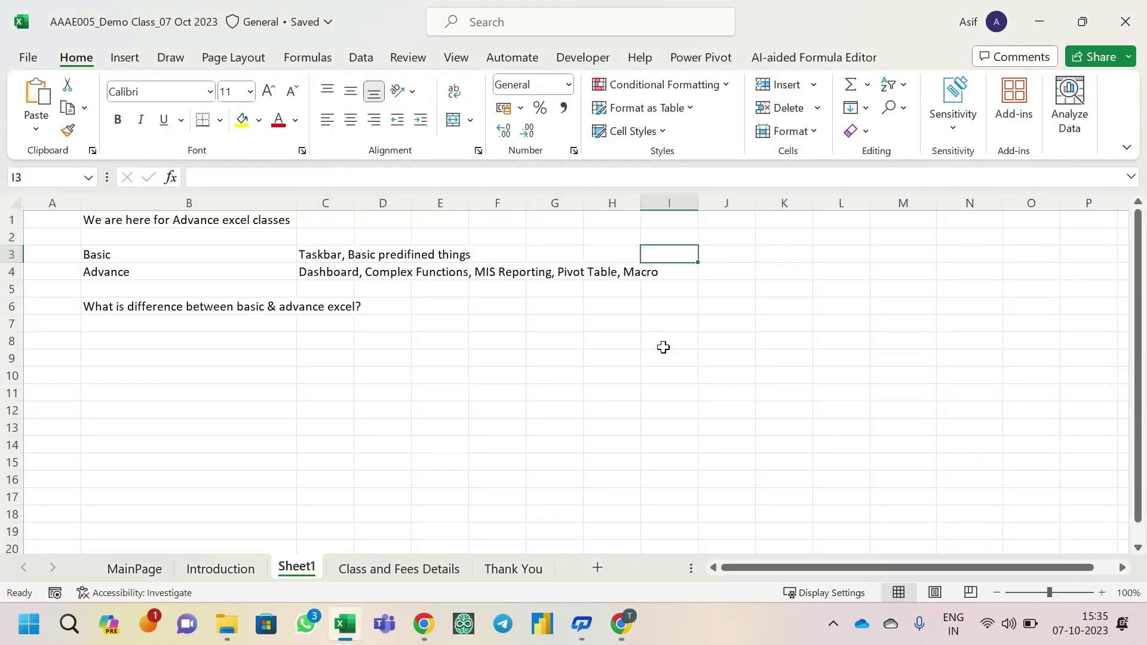
key("Right")
key("Right")
key("Left")
key("Left")
key("Right")
type("Vlook")
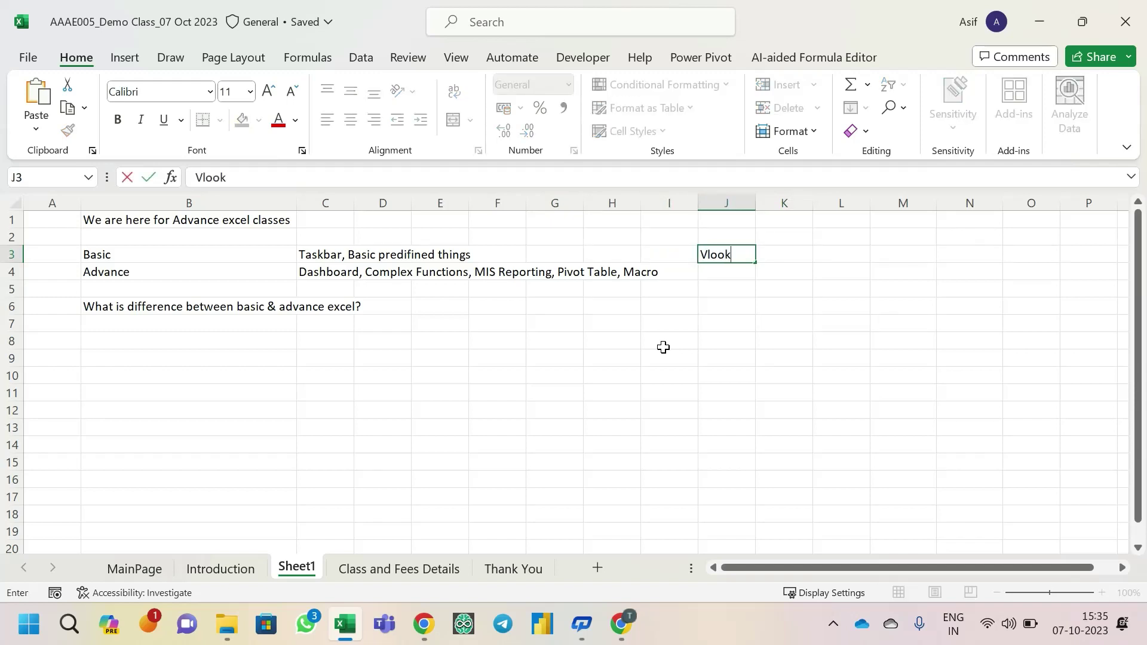
type("up, Hlookup, Agrre")
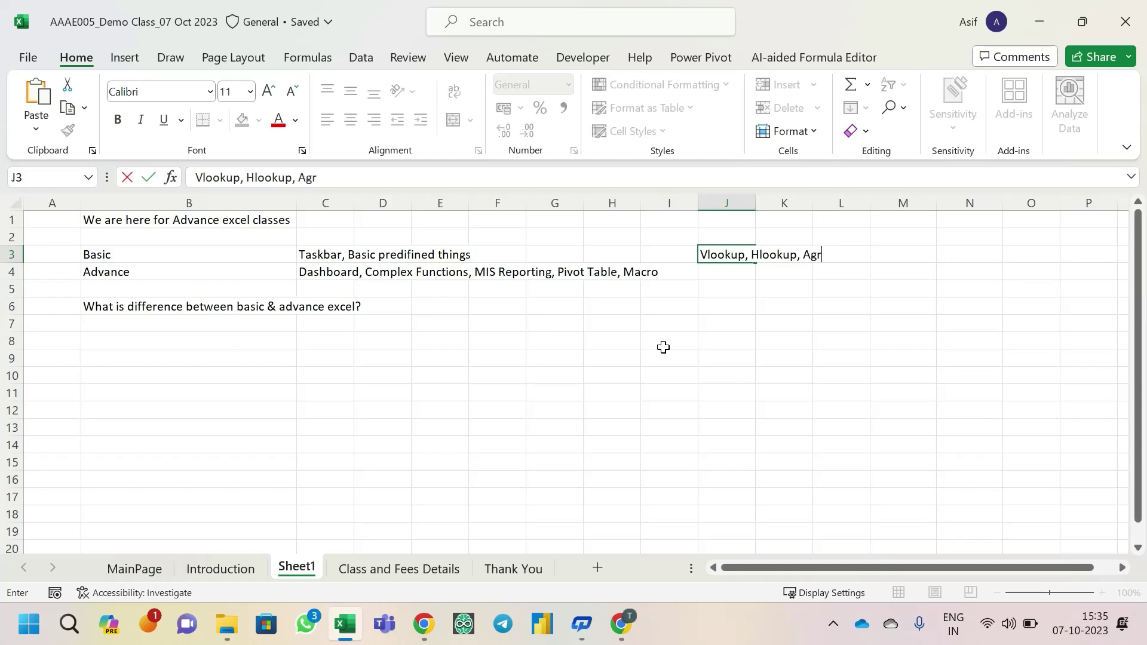
key("BackSpace")
key("BackSpace")
key("BackSpace")
type("gregate function")
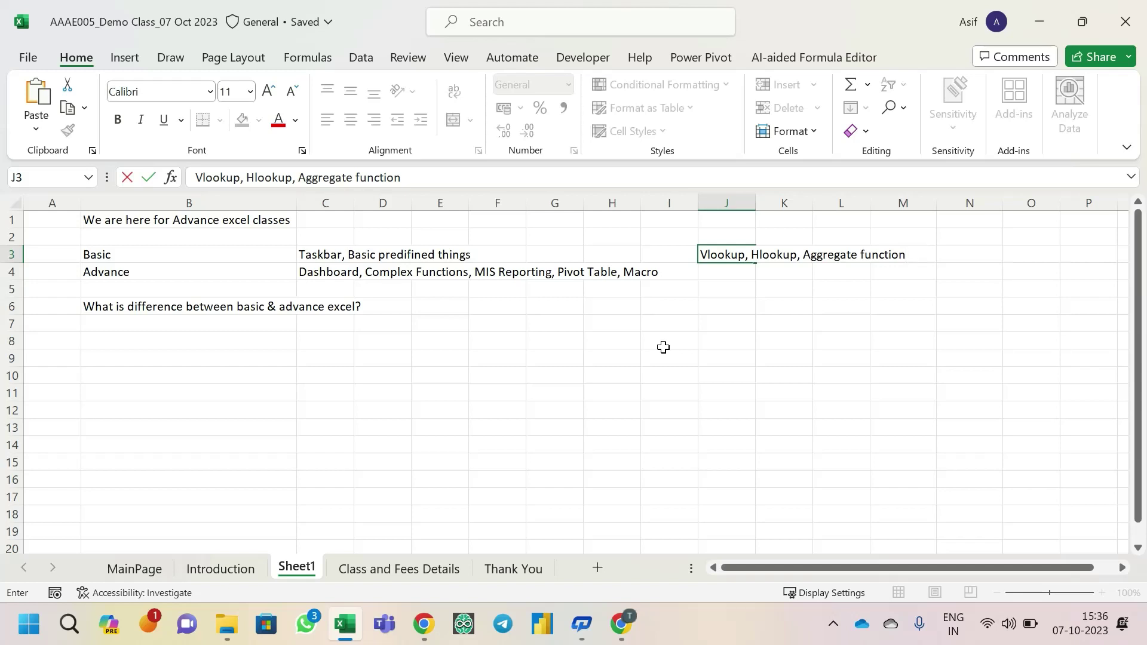
type(", Index , Mattch")
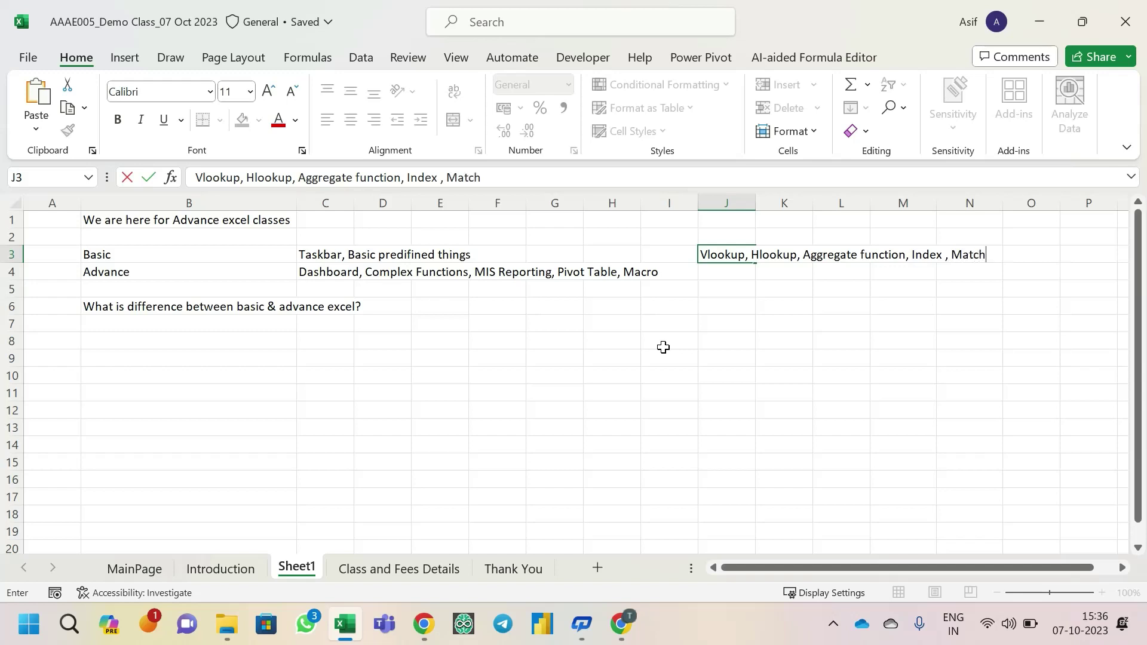
key("Return")
key("Up")
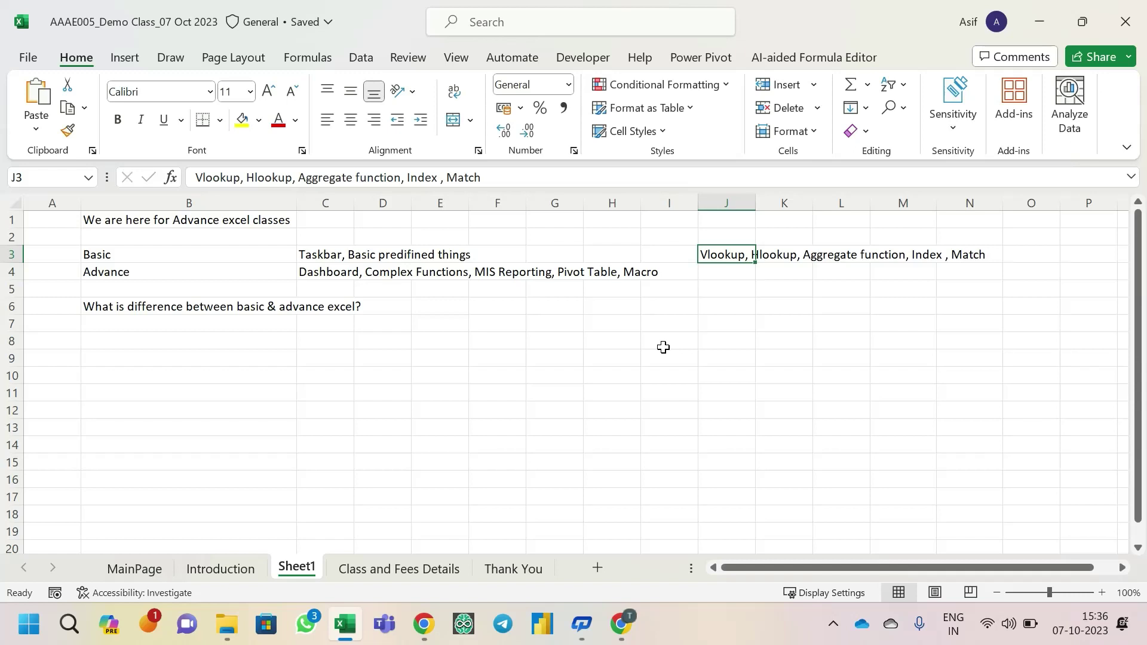
key("Down")
key("Down")
key("Down")
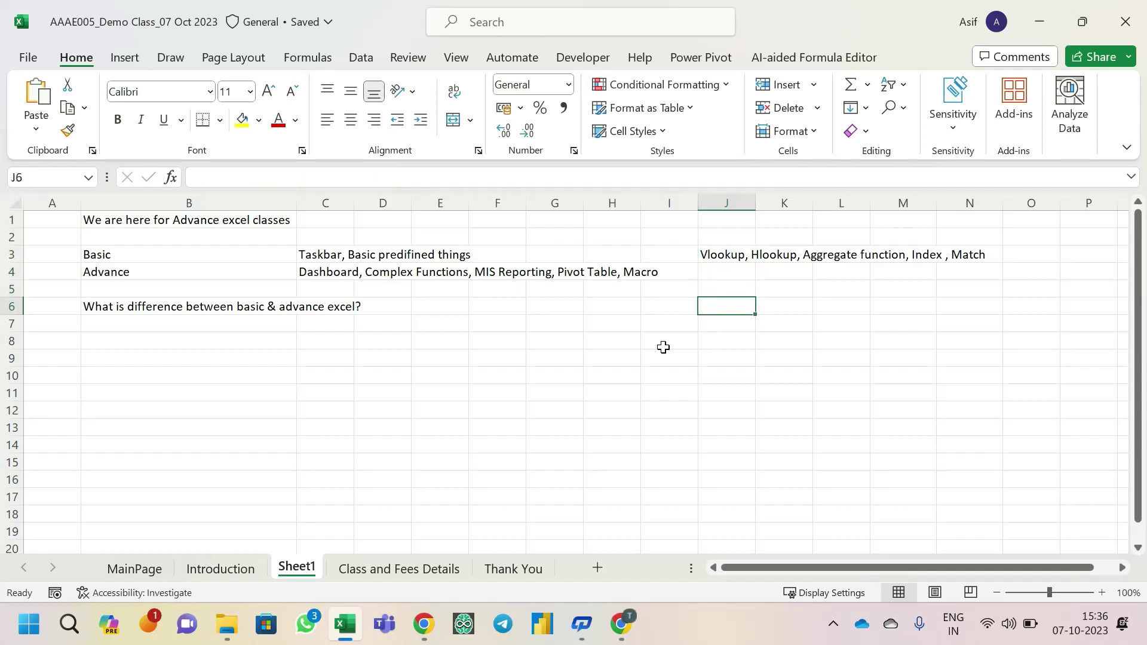
key("Up")
key("Up")
key("Up")
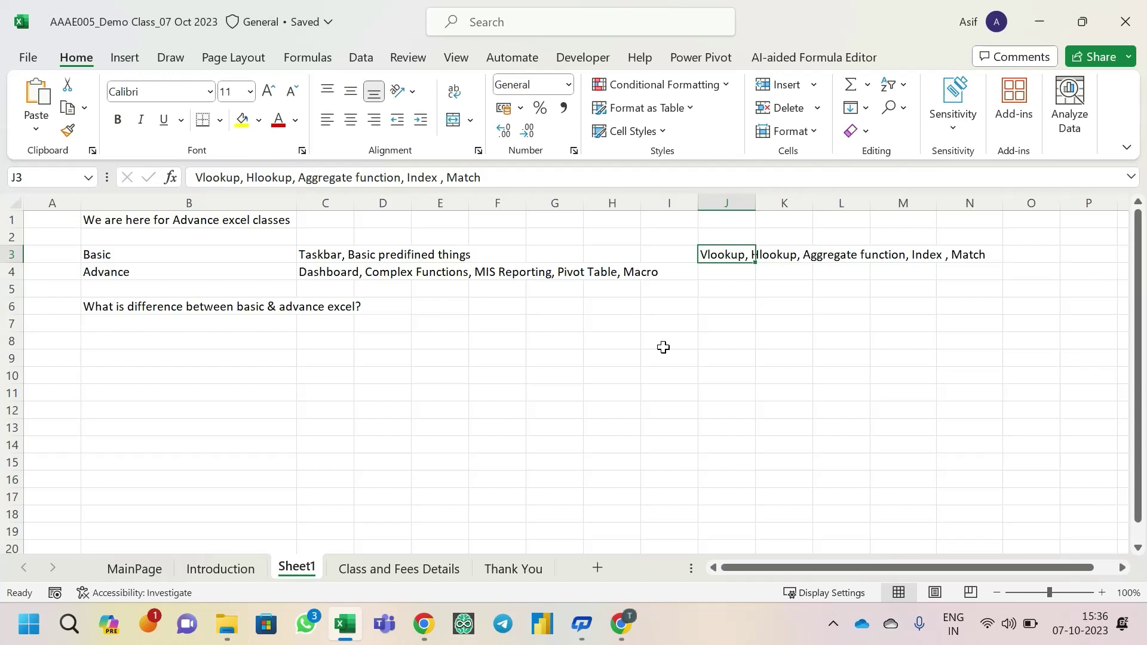
- Start a VLOOKUP formula in cell H8 to show its argument list, and cancel the entry
key("Down")
key("Down")
key("Down")
key("Down")
key("Down")
key("Left")
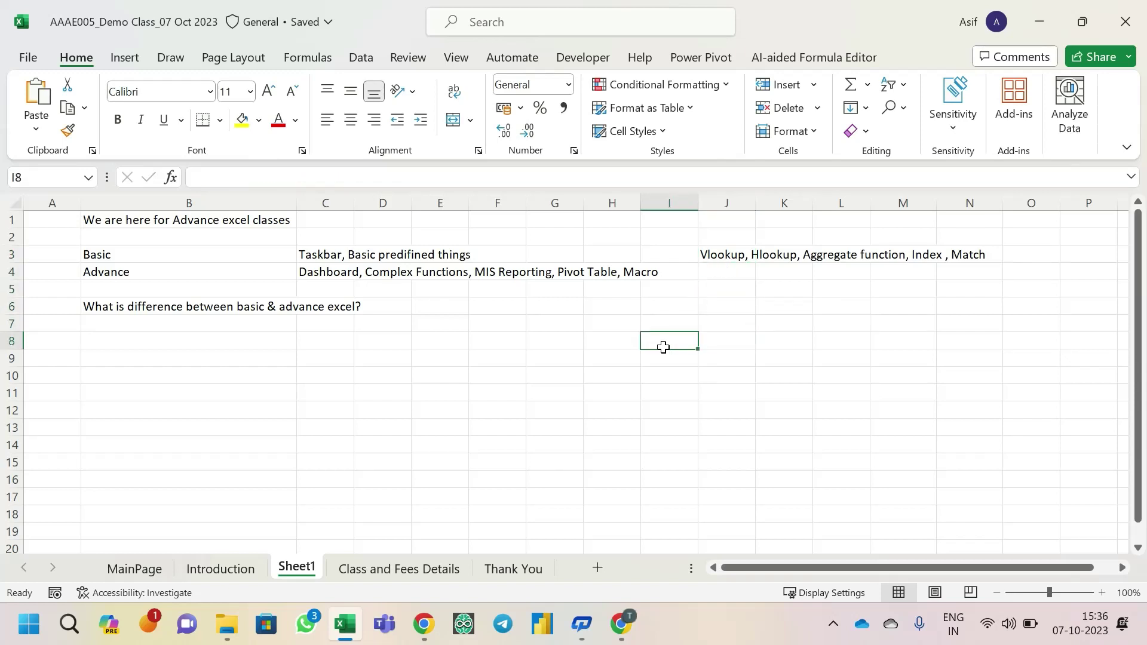
key("Left")
type("=")
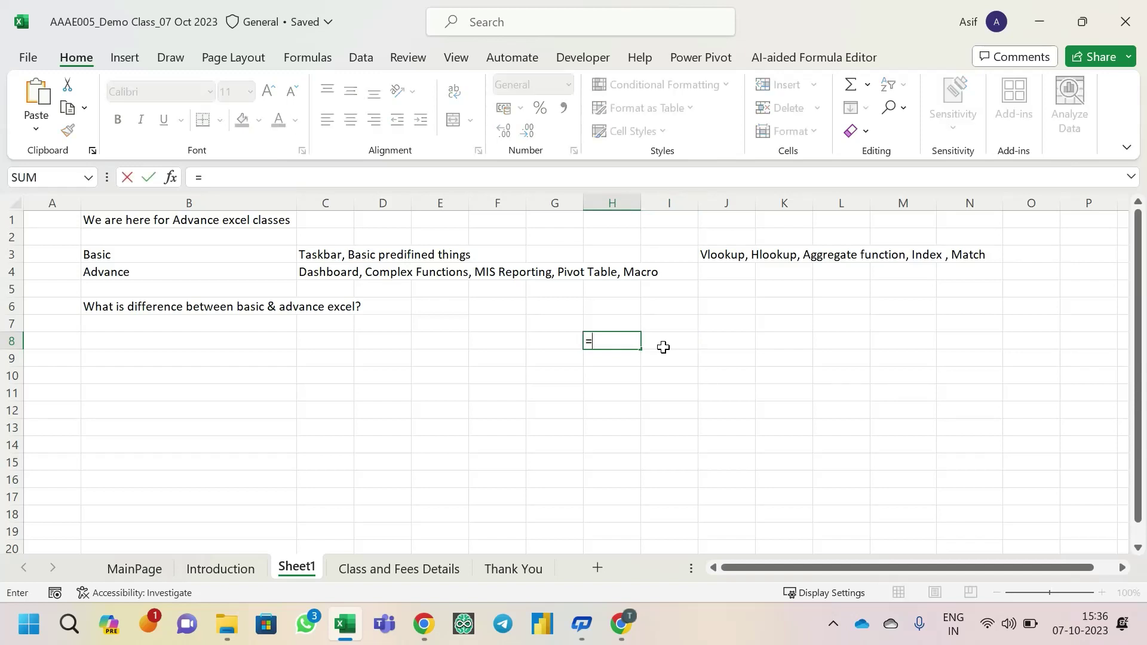
type("vlook")
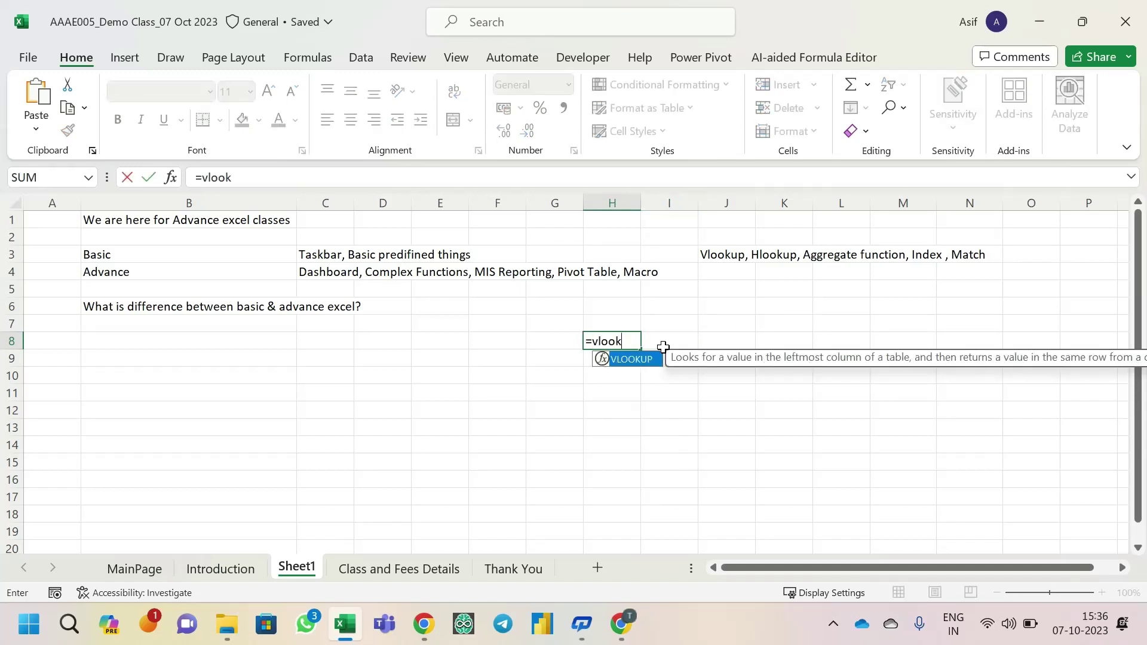
key("Tab")
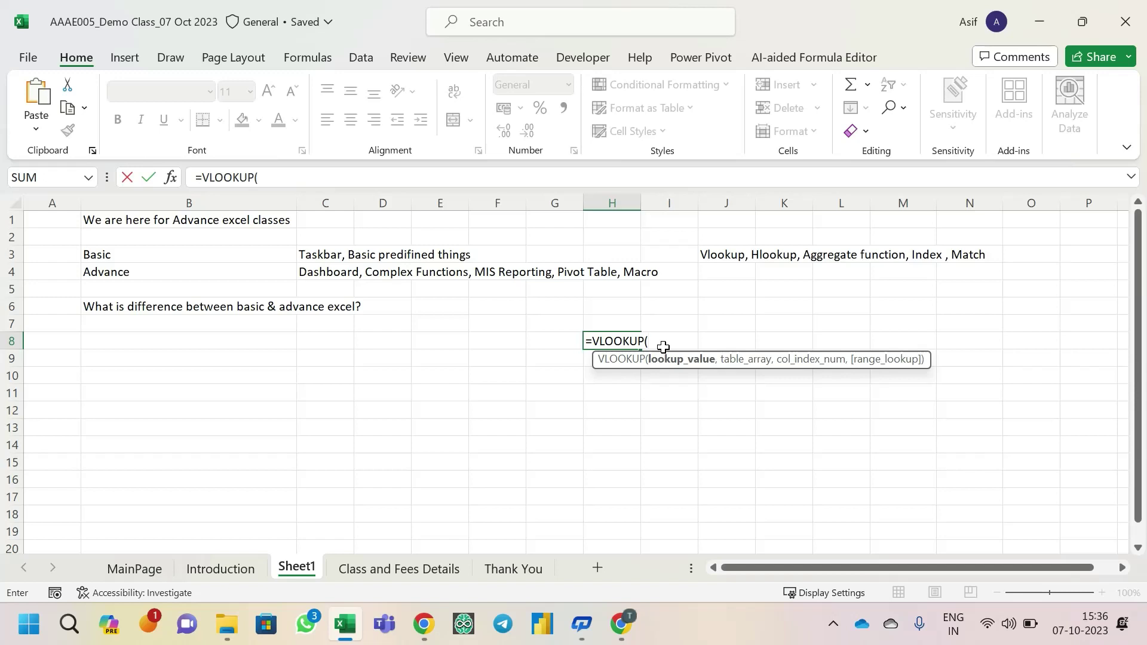
key("Escape")
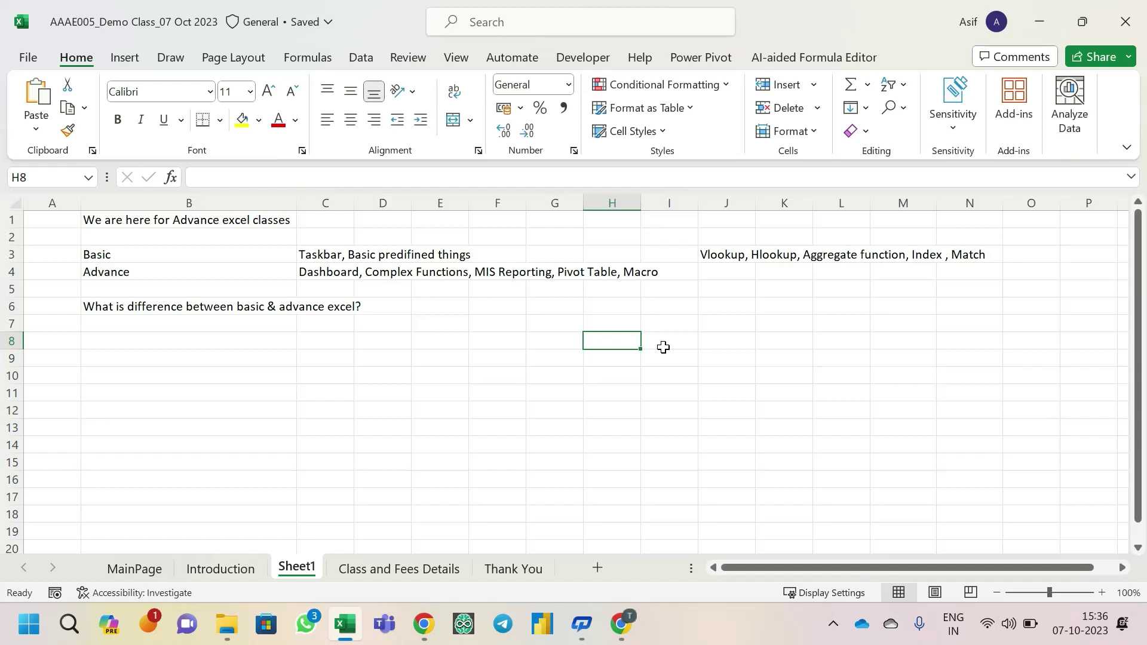
- Demonstrate nesting functions in cell H8 with "=Vlookup(Filter,More", cancel the entry, and return to cell J3
type("=look")
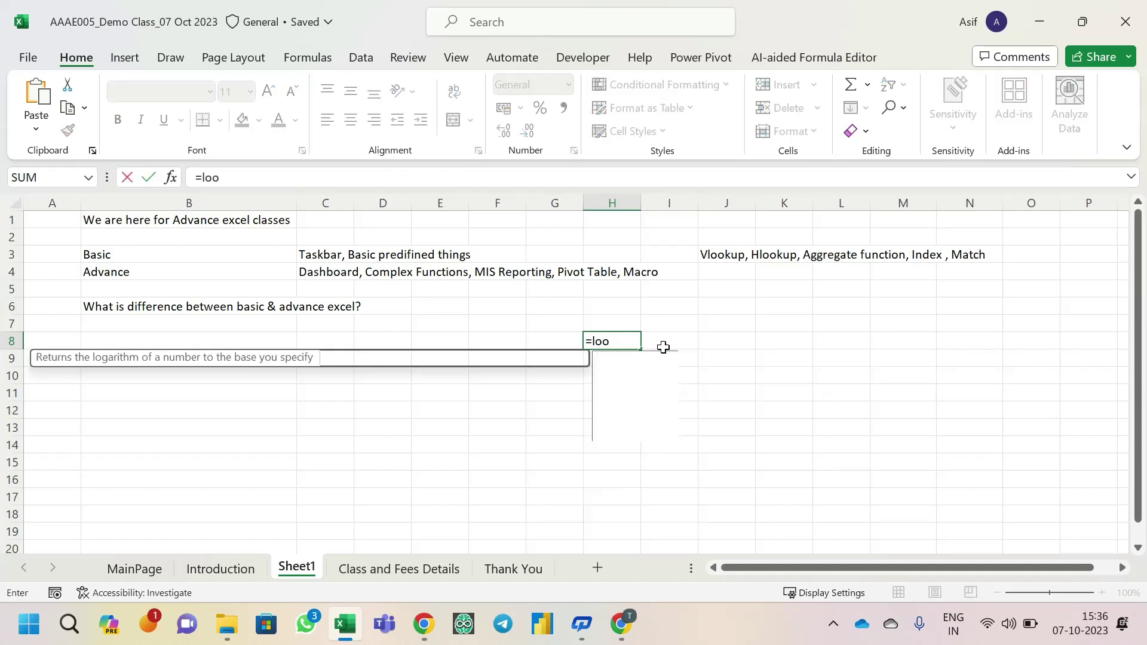
key("BackSpace")
key("BackSpace")
key("BackSpace")
key("BackSpace")
type("Vlookup")
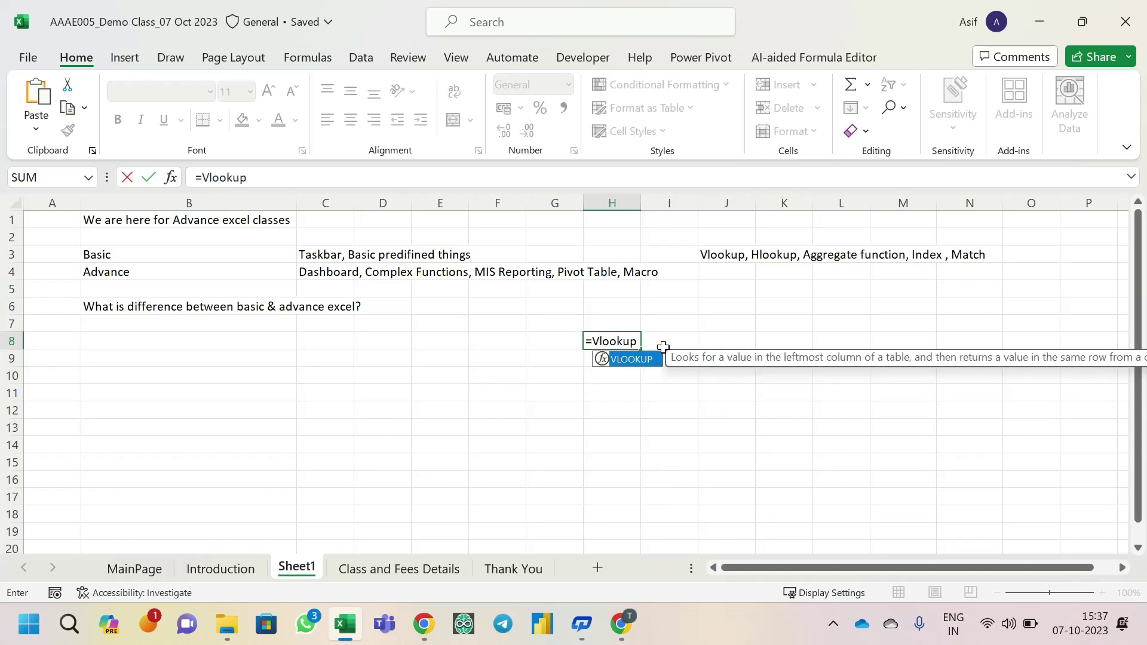
type("(Fil")
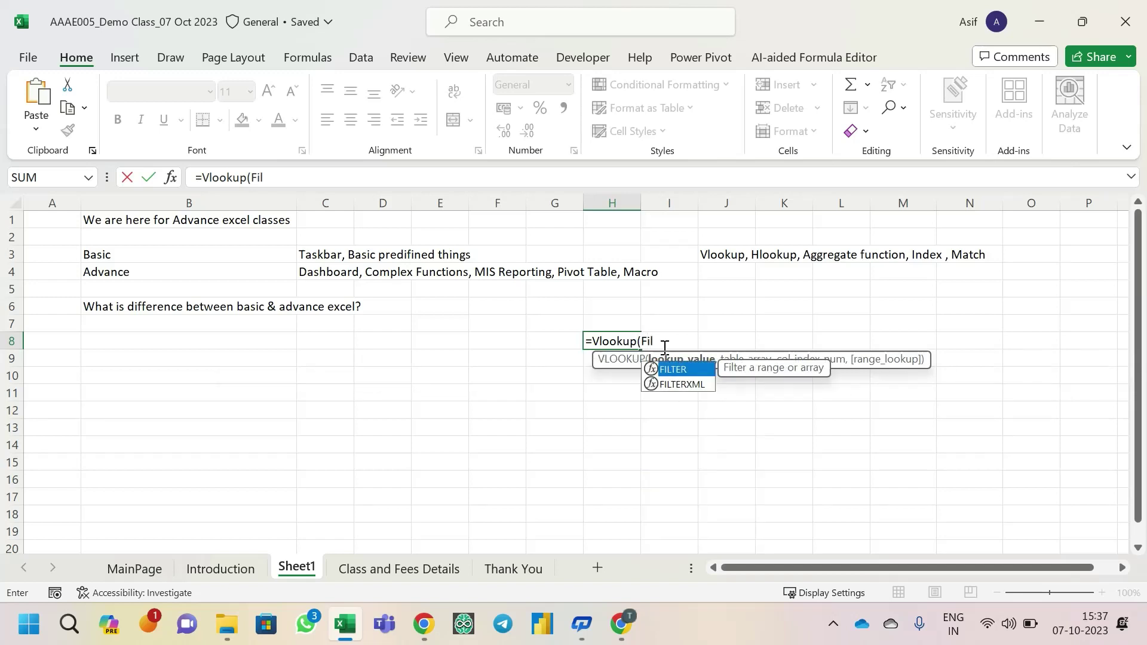
type("ter,")
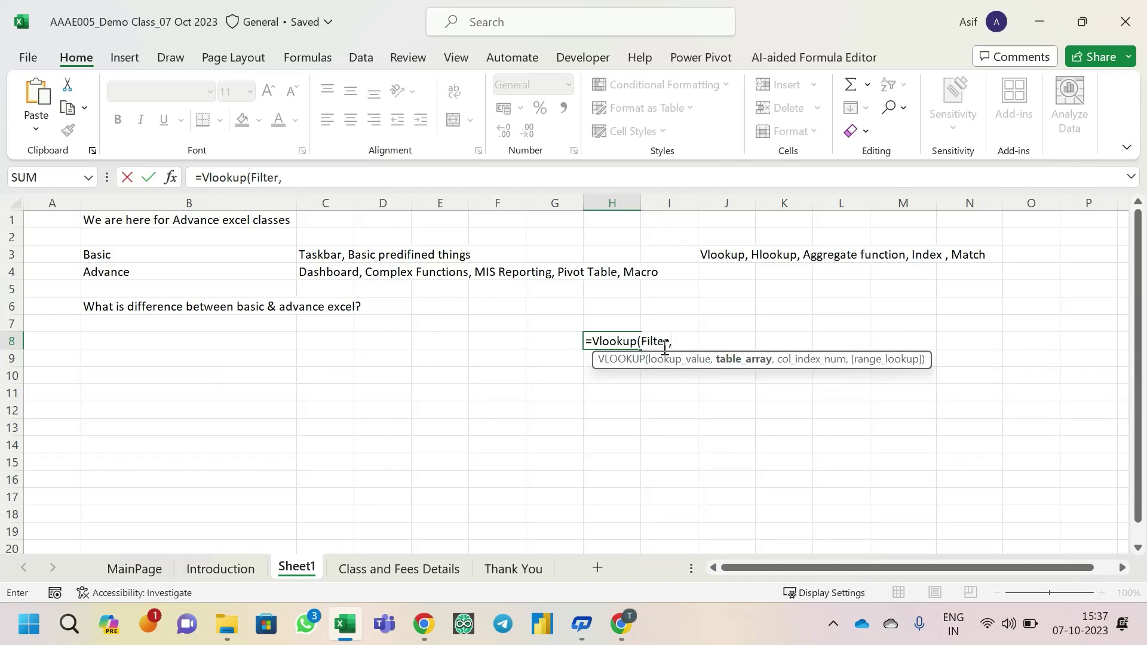
type("More")
key("Escape")
key("Right")
key("Right")
key("Up")
key("Up")
key("Up")
key("Up")
key("Up")
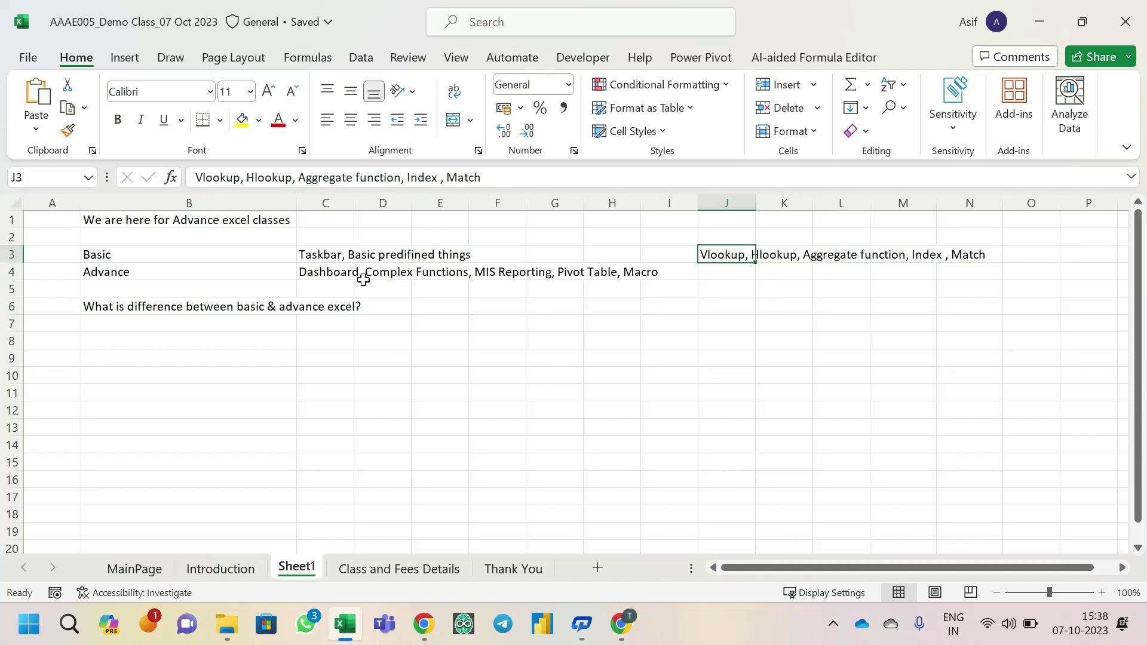
- Copy the session title "Practical Applications of Advance Excel" from cell D5 of the MainPage sheet
left_click(174, 274)
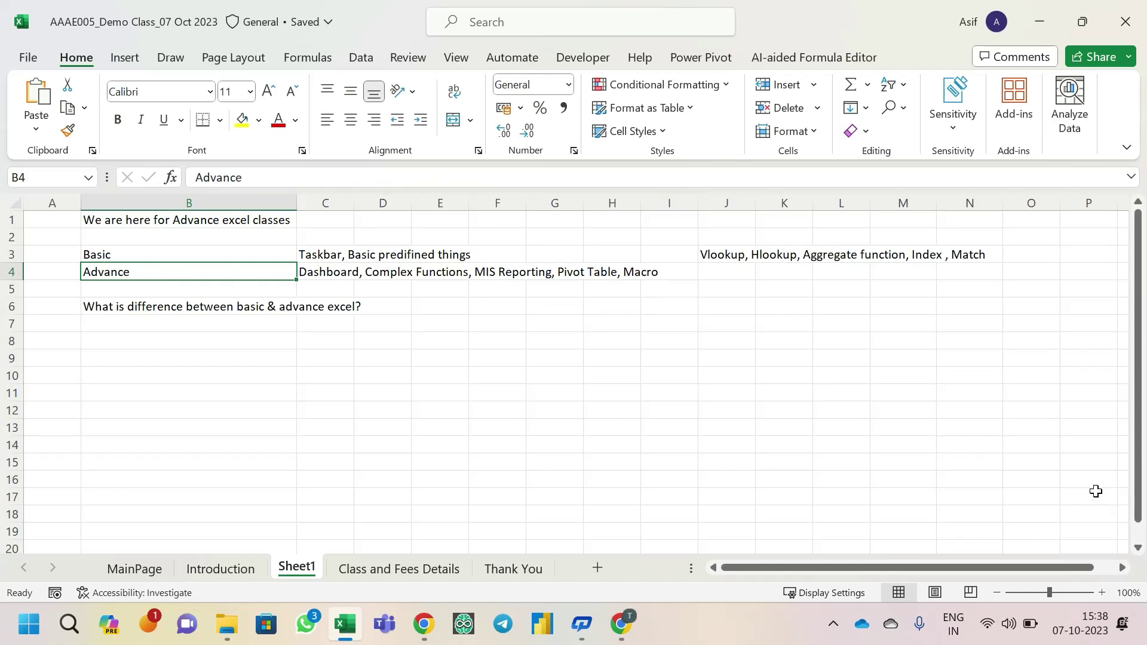
key("ctrl+Page_Up")
key("ctrl+Page_Up")
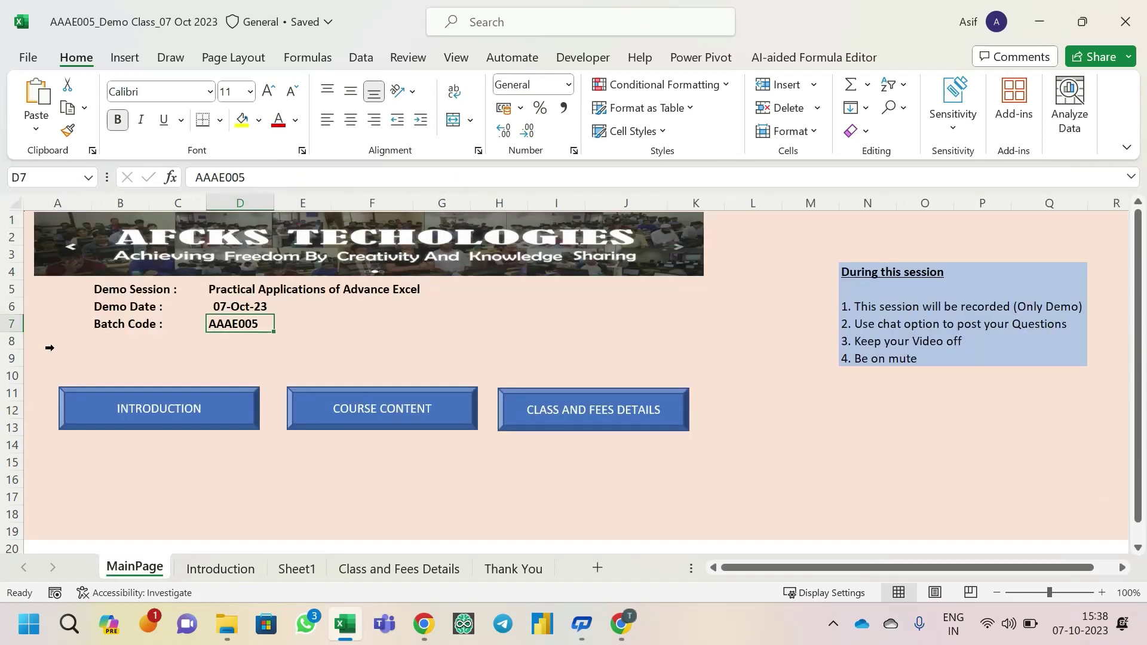
left_click(230, 289)
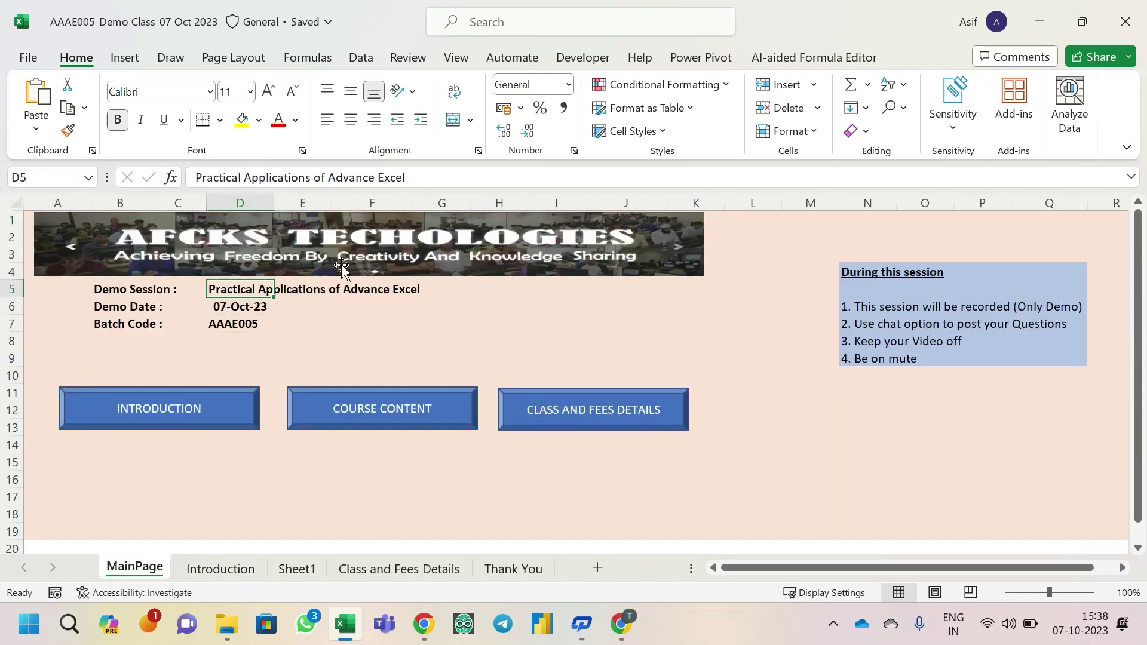
left_click_drag(194, 173, 425, 176)
key("ctrl+c")
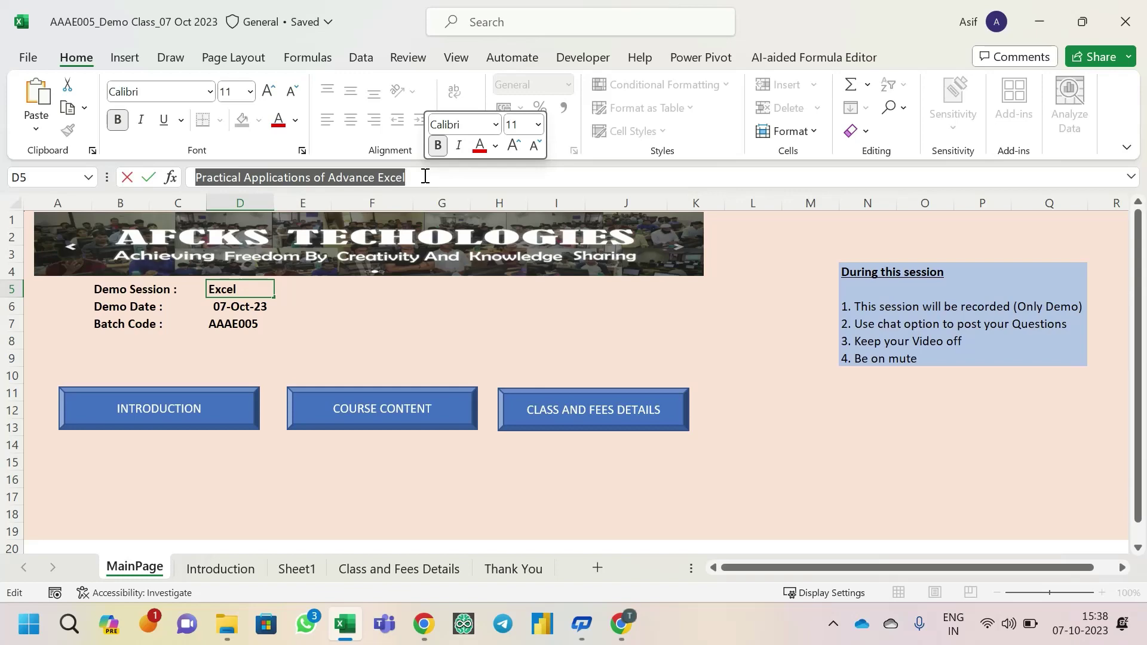
key("Escape")
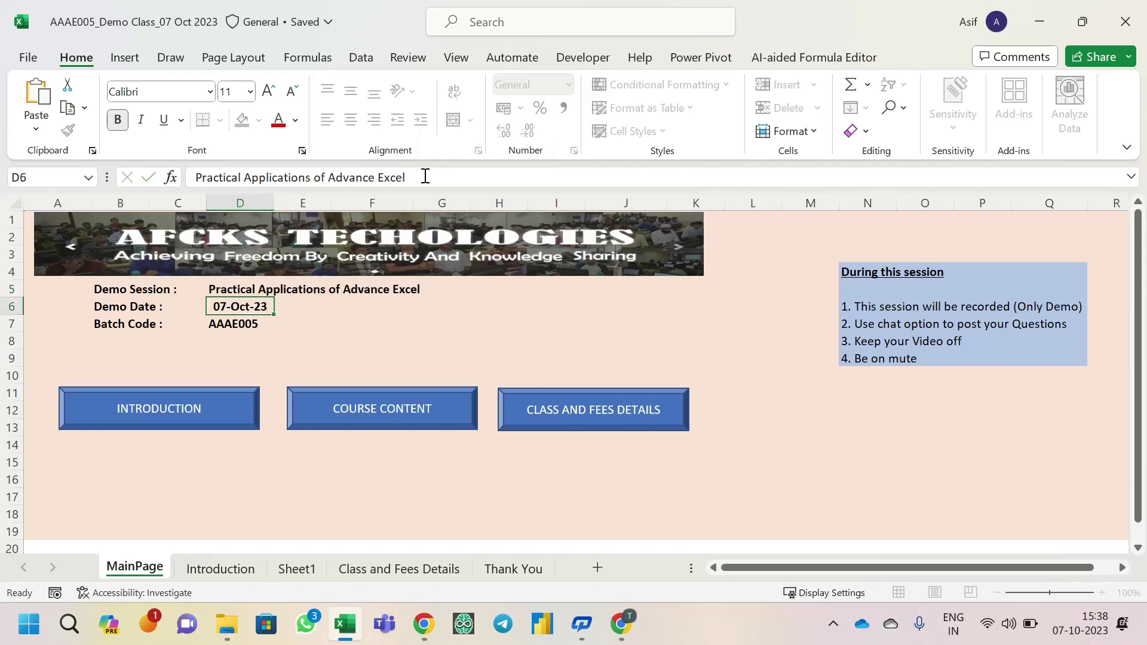
- Paste the copied title "Practical Applications of Advance Excel" into cell B5 of Sheet1, under the Advance row
key("ctrl+Page_Down")
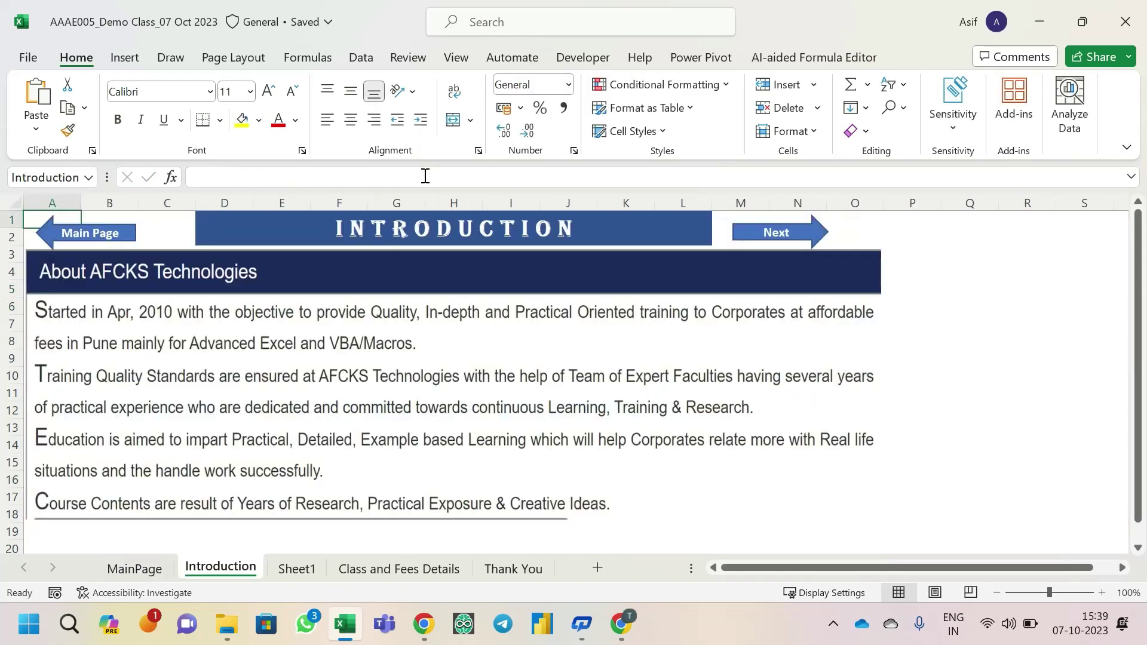
key("ctrl+Page_Down")
key("Down")
key("Down")
key("Up")
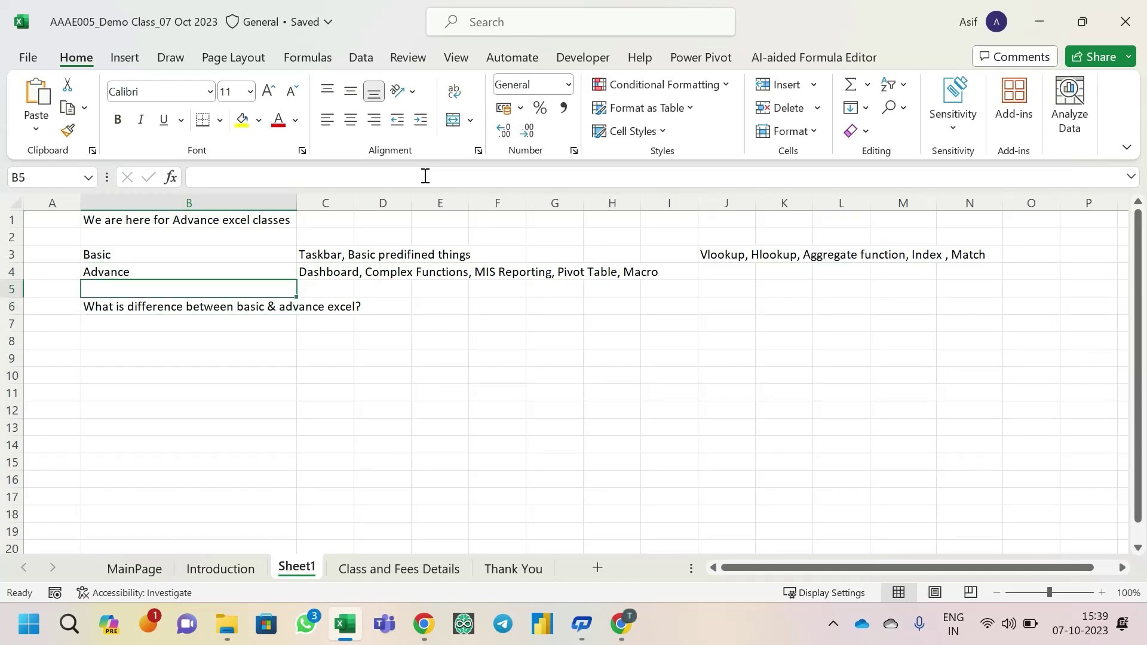
key("ctrl+v")
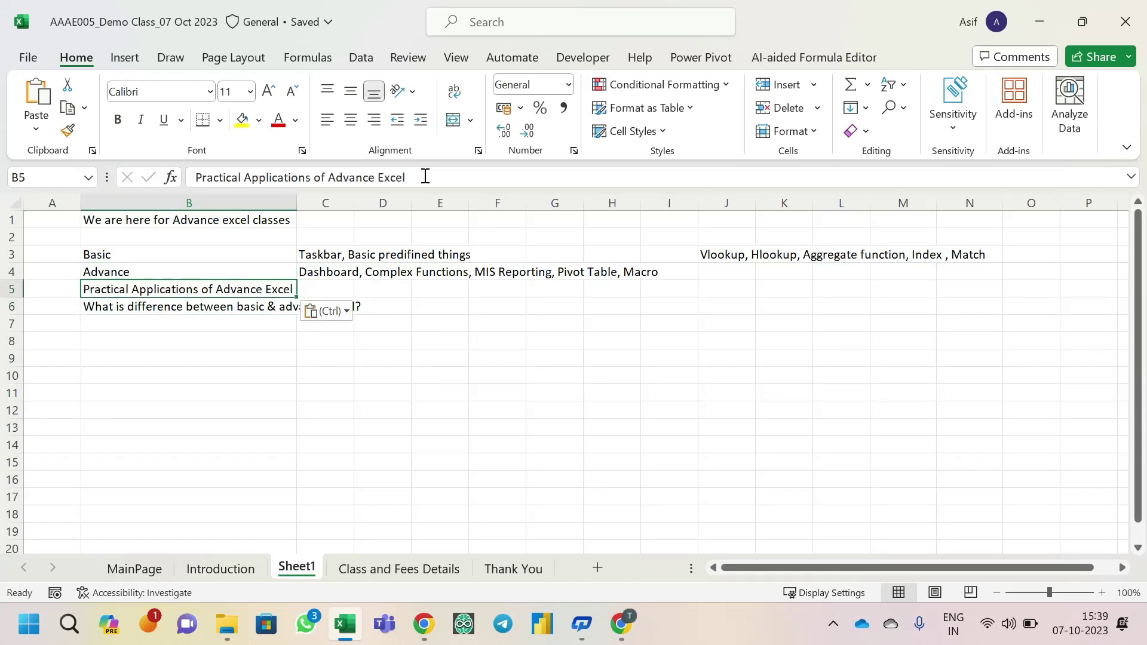
- Move the question "What is difference between basic & advance excel?" from cell B6 to B9
key("Down")
key("ctrl+x")
key("Down")
key("Down")
key("Down")
key("Return")
key("Up")
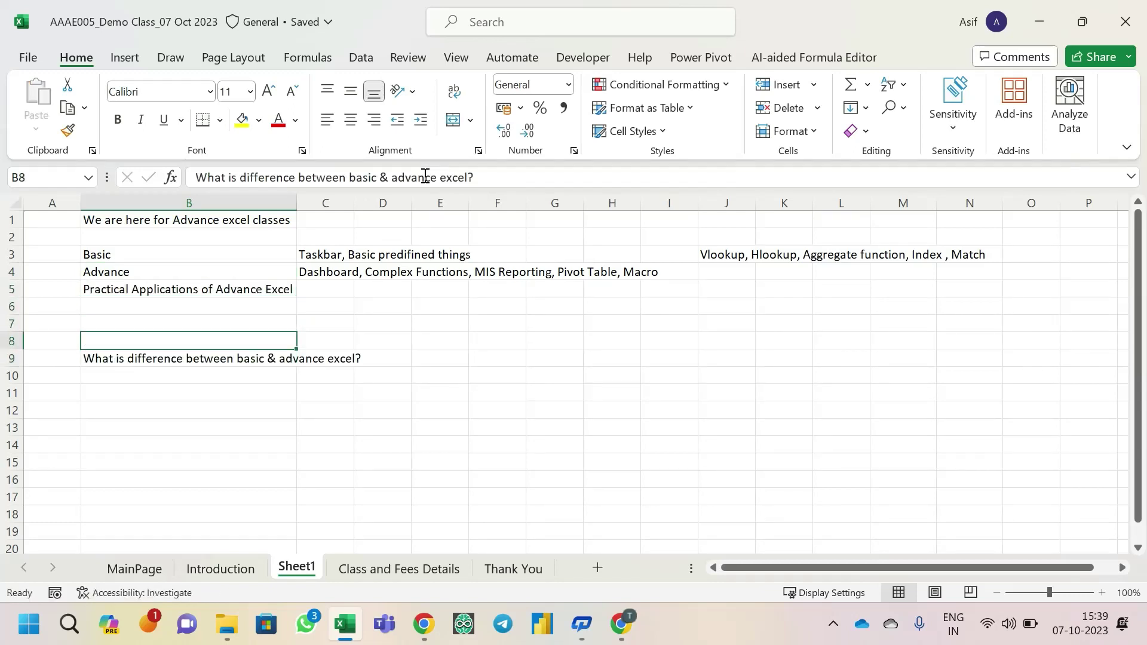
- Go over the topic entries in cells B3 to B5 and stop on the practical applications title
key("Up")
key("Up")
key("Up")
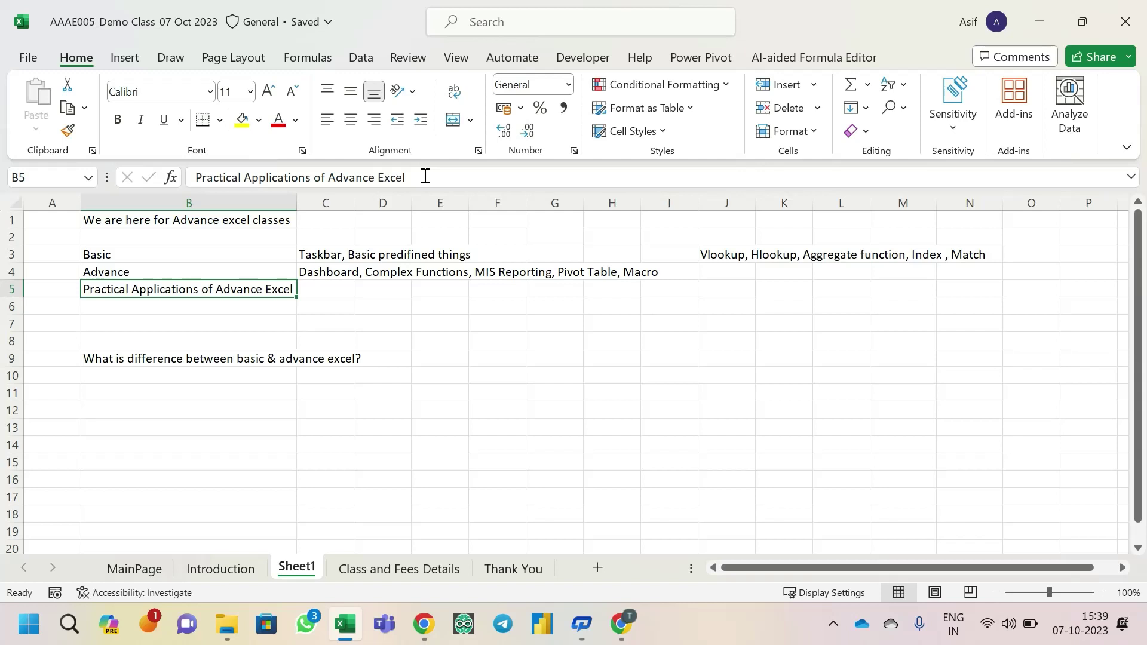
key("Up")
key("Up")
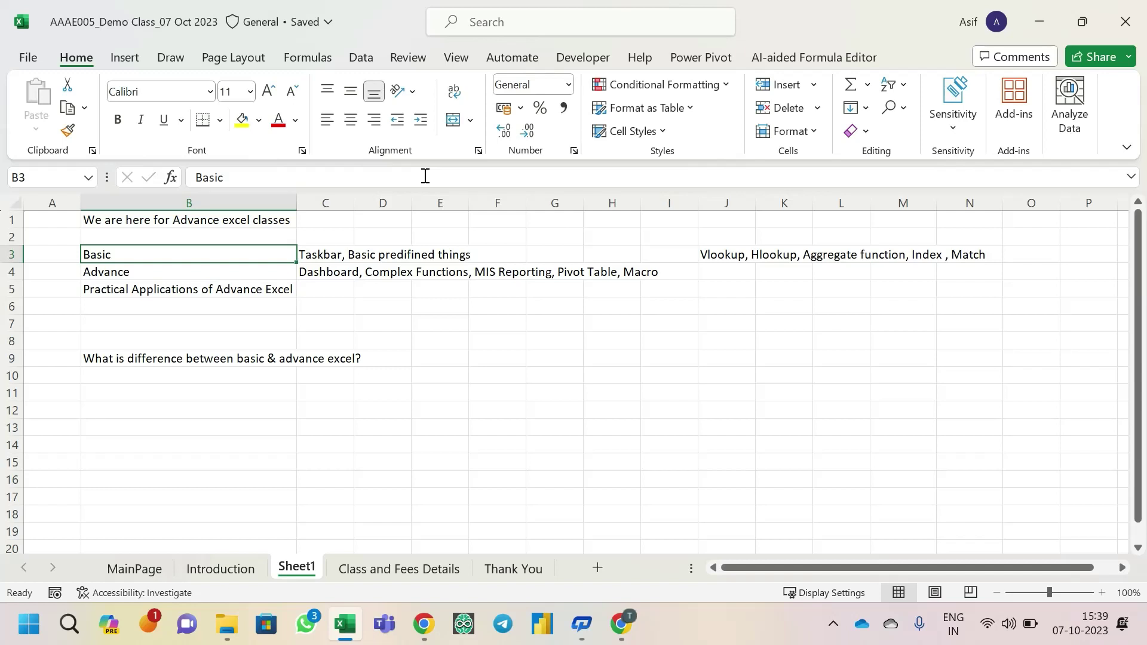
key("Down")
key("Down")
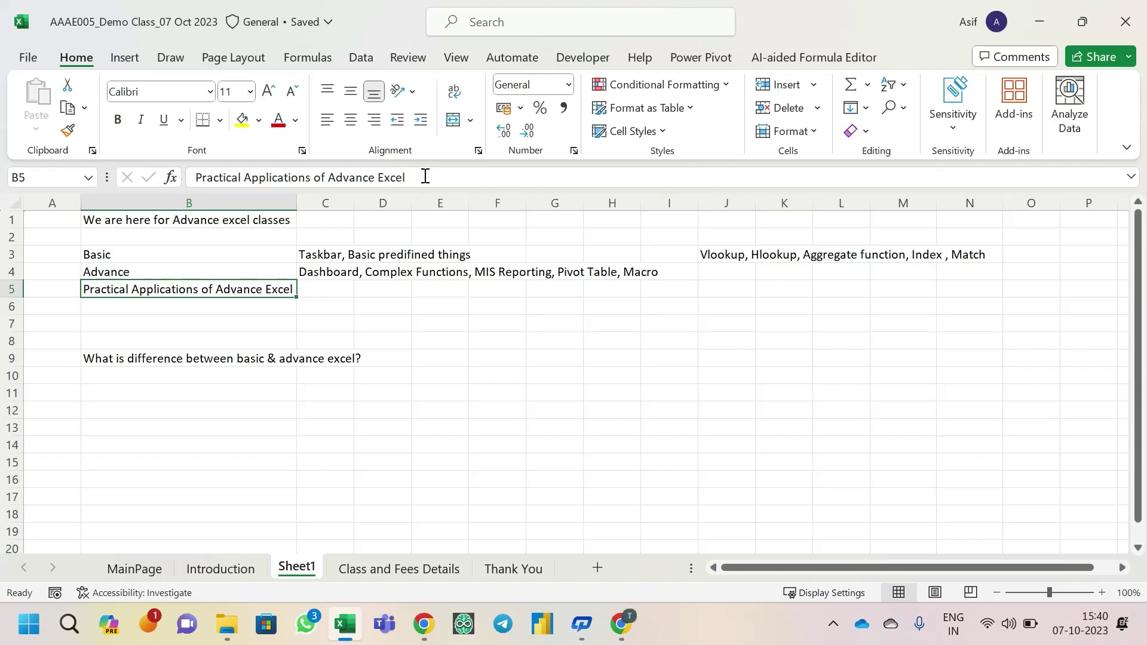
- Switch to the Google Meet call to check on the participants, and return to the Excel workbook
key("alt+Tab")
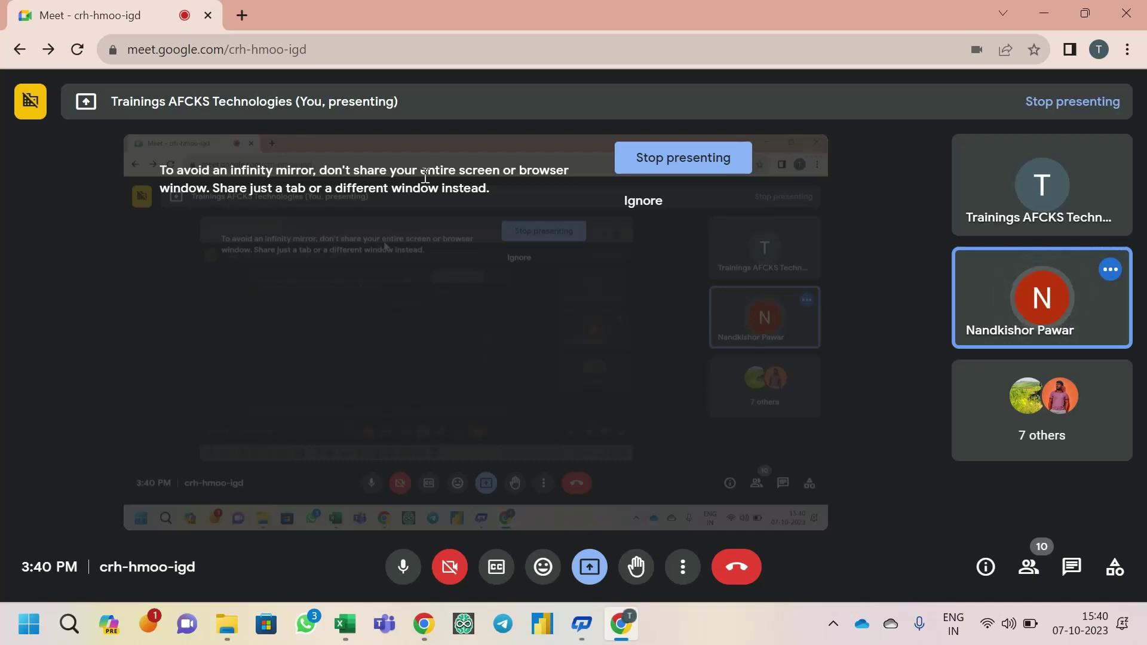
key("alt+Tab")
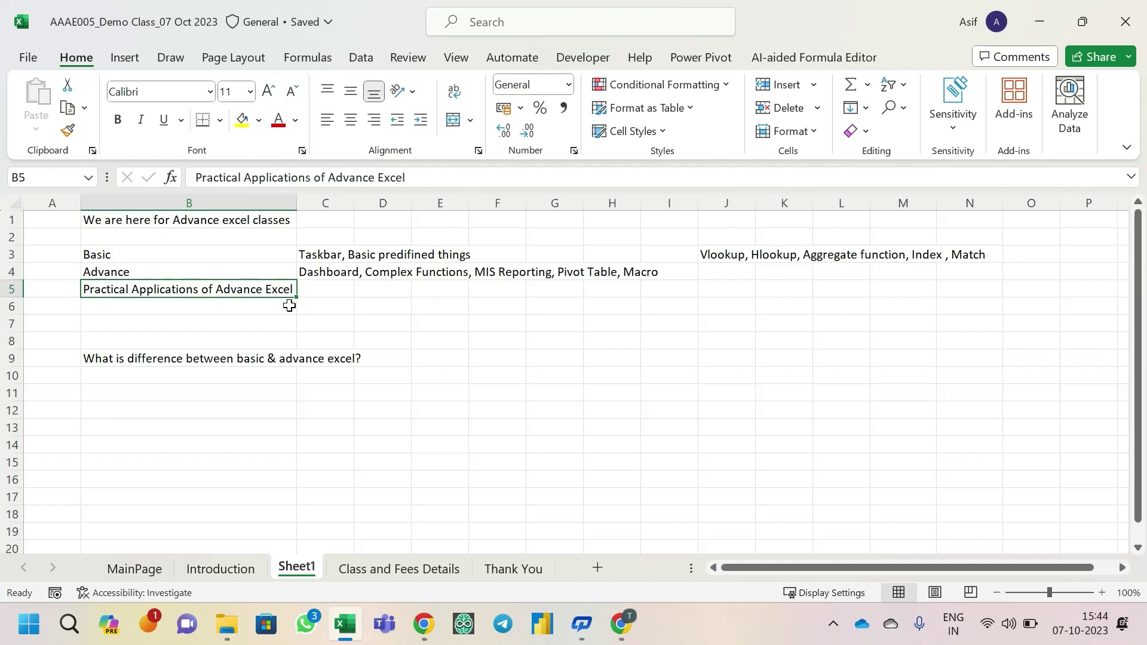
- Highlight the three topics in B3:B5 for the class, and return to cell B5
key("Up")
key("Up")
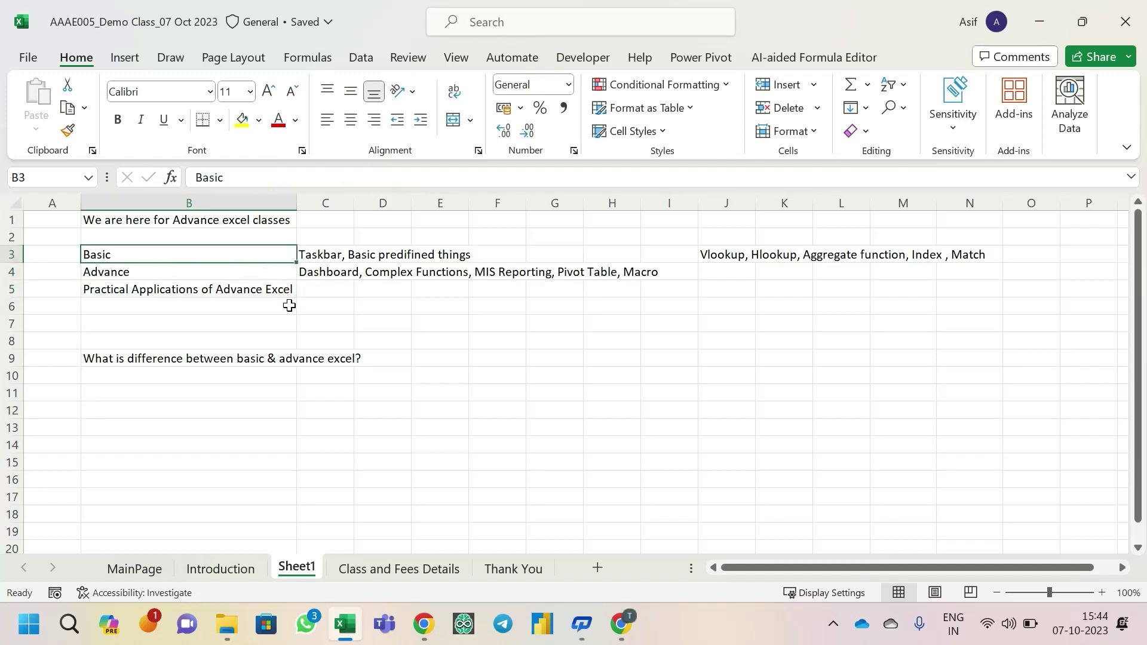
key("shift+Down")
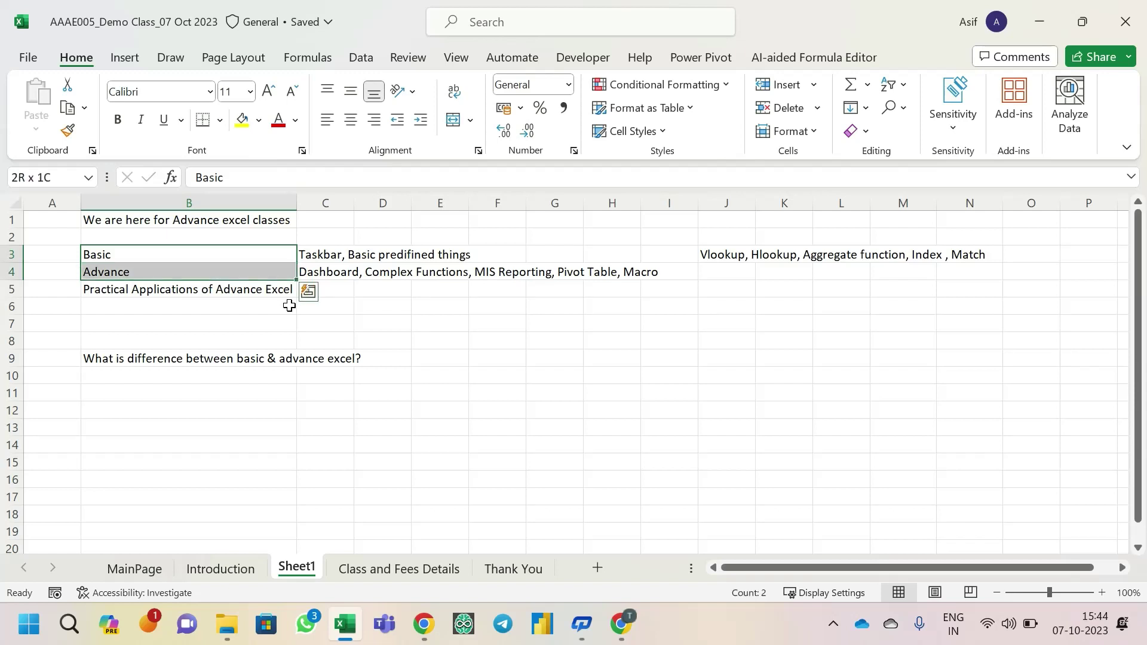
key("shift+Down")
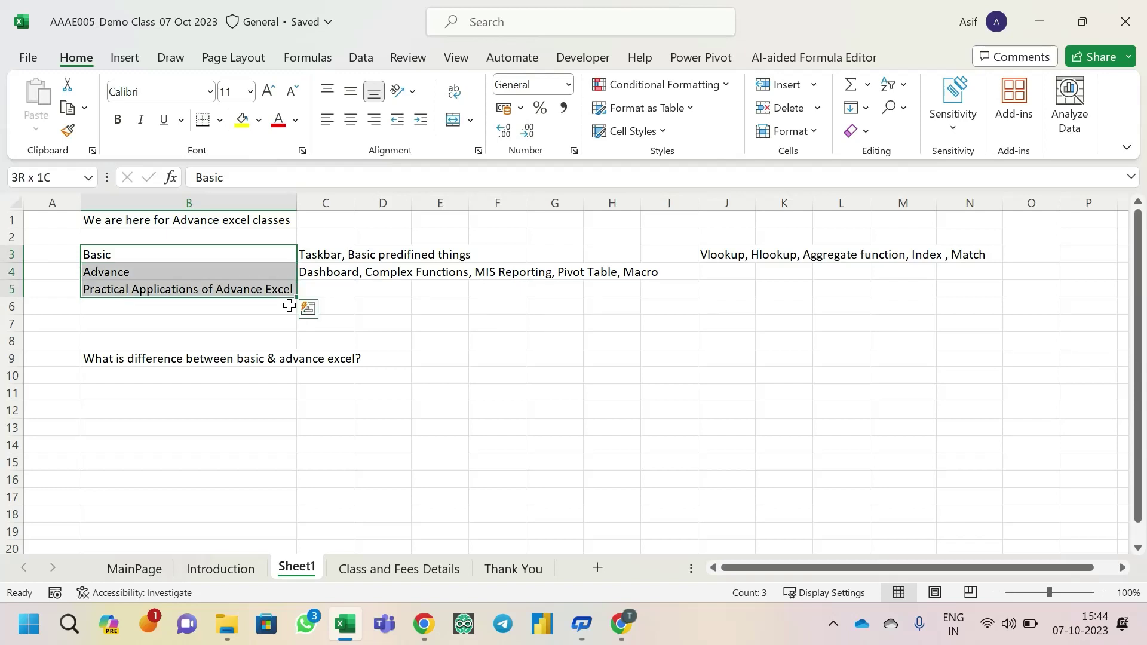
key("Down")
key("Down")
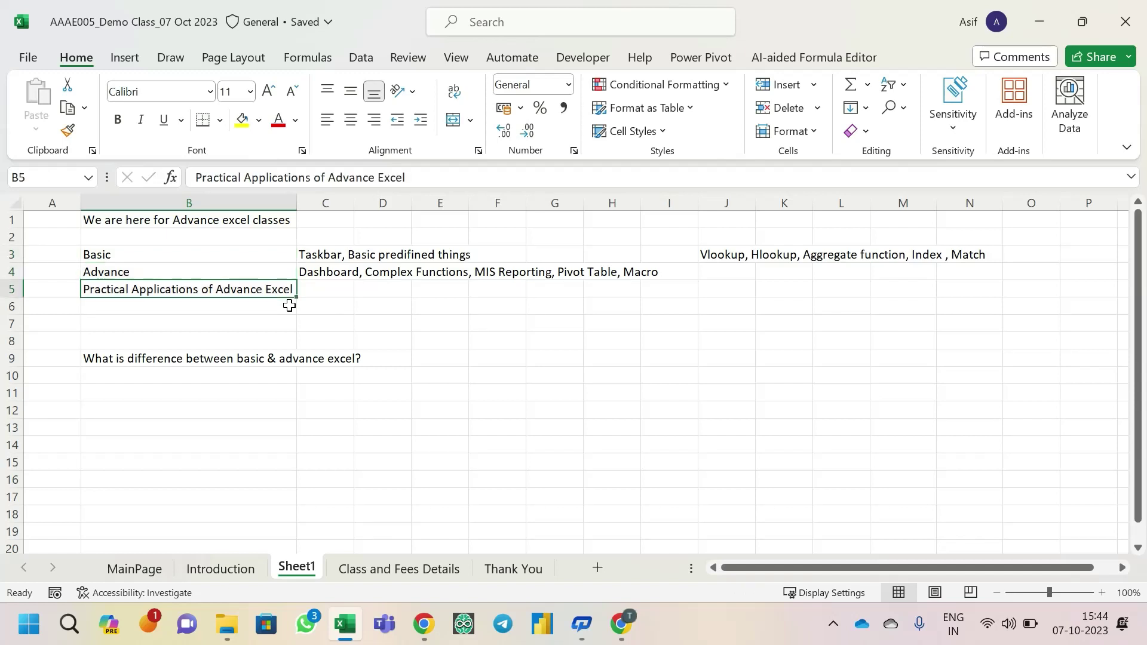
- Enter "Daily tasks, Day to day work in our office" in cell C5
key("Right")
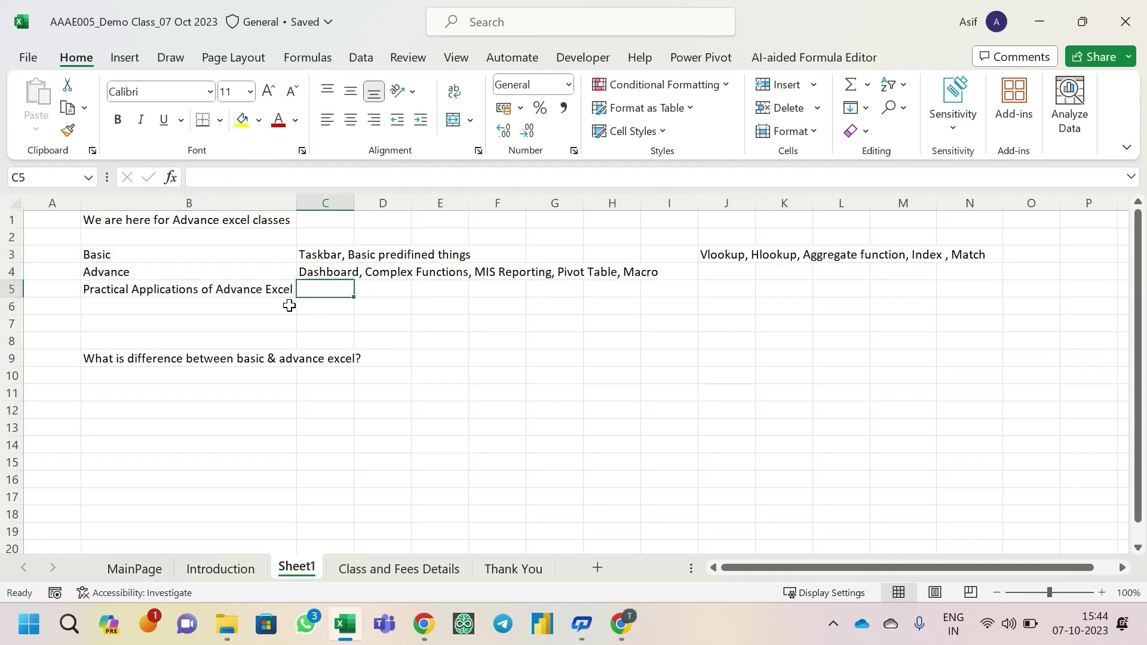
type("D")
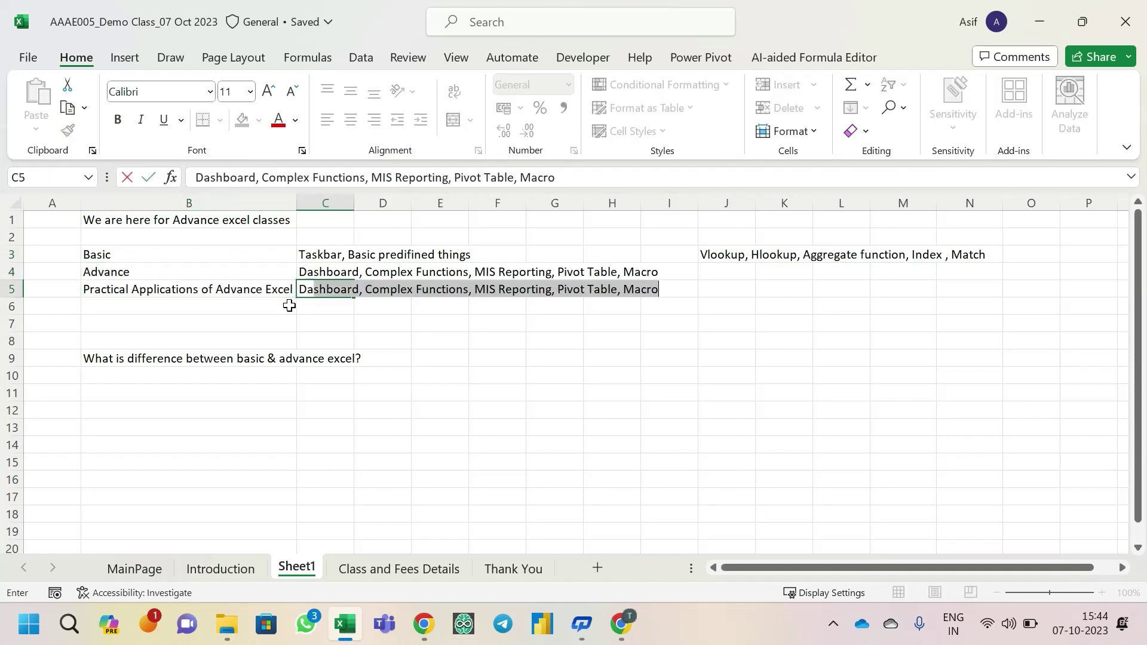
type("ay")
key("BackSpace")
key("BackSpace")
key("BackSpace")
type("Daily")
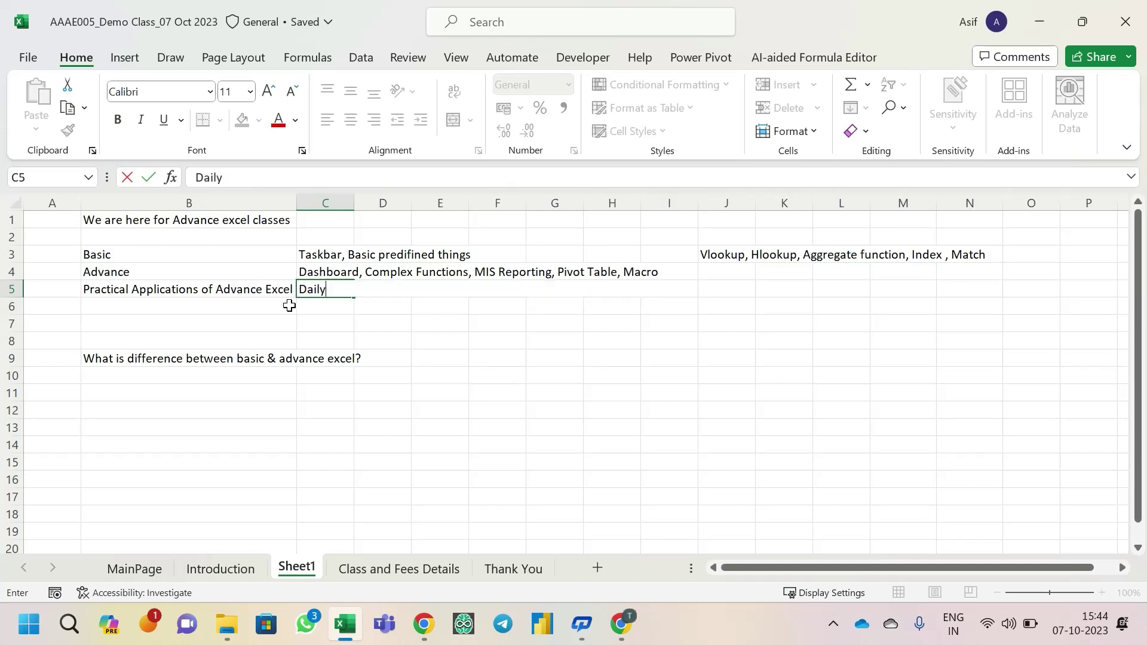
type(" tasks, Day")
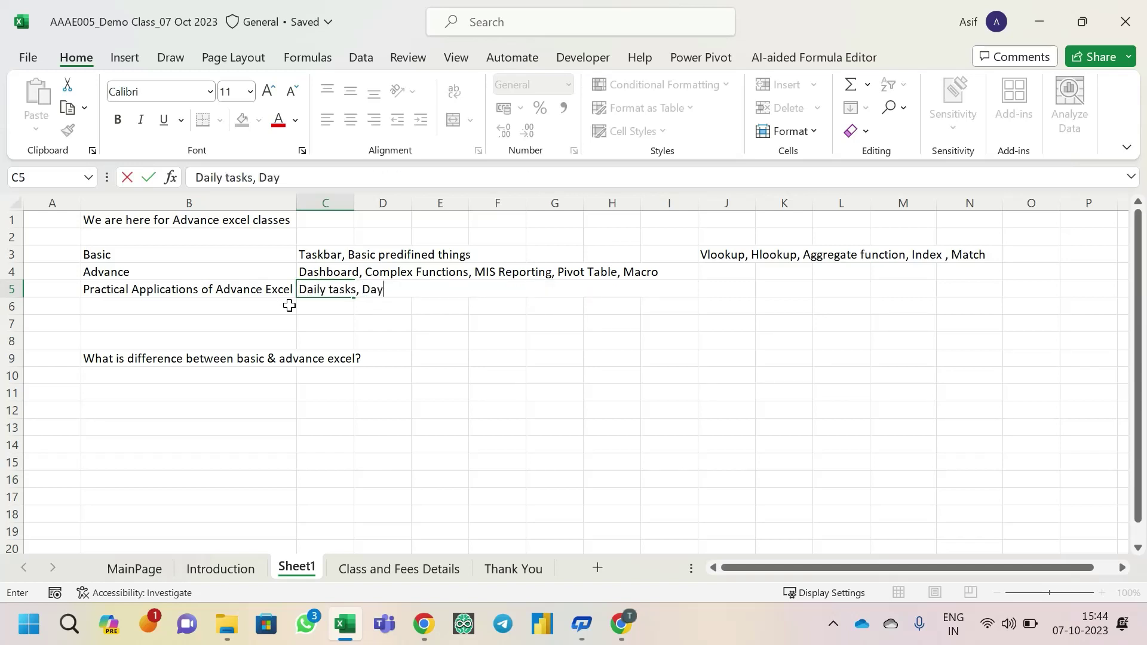
type(" to day work in our office")
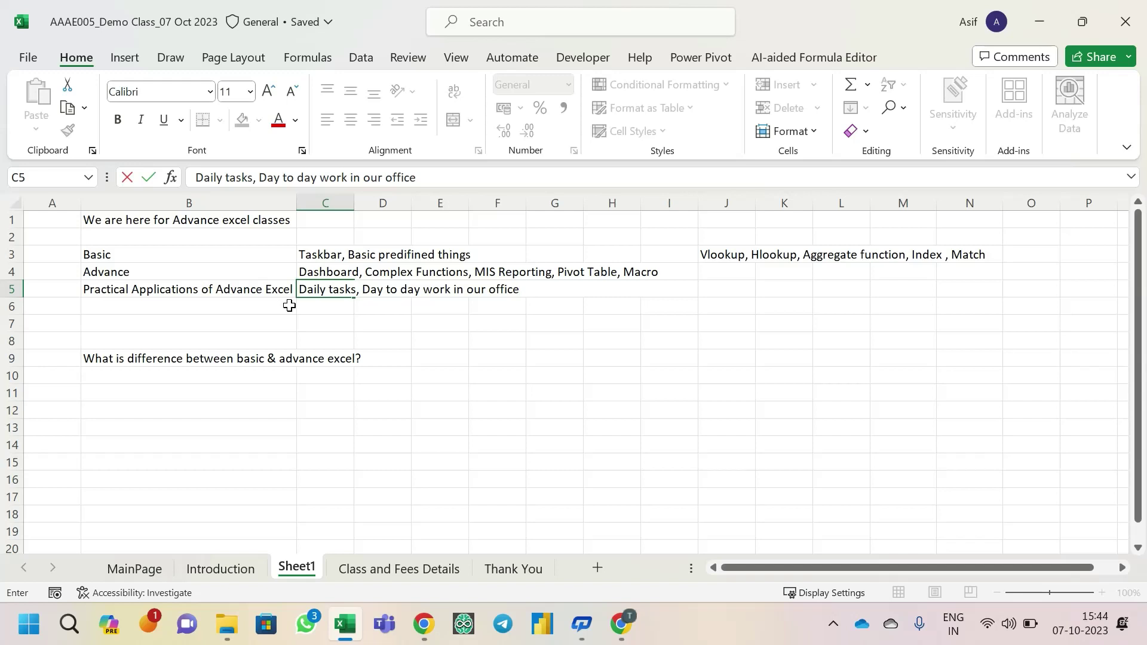
key("Return")
key("Up")
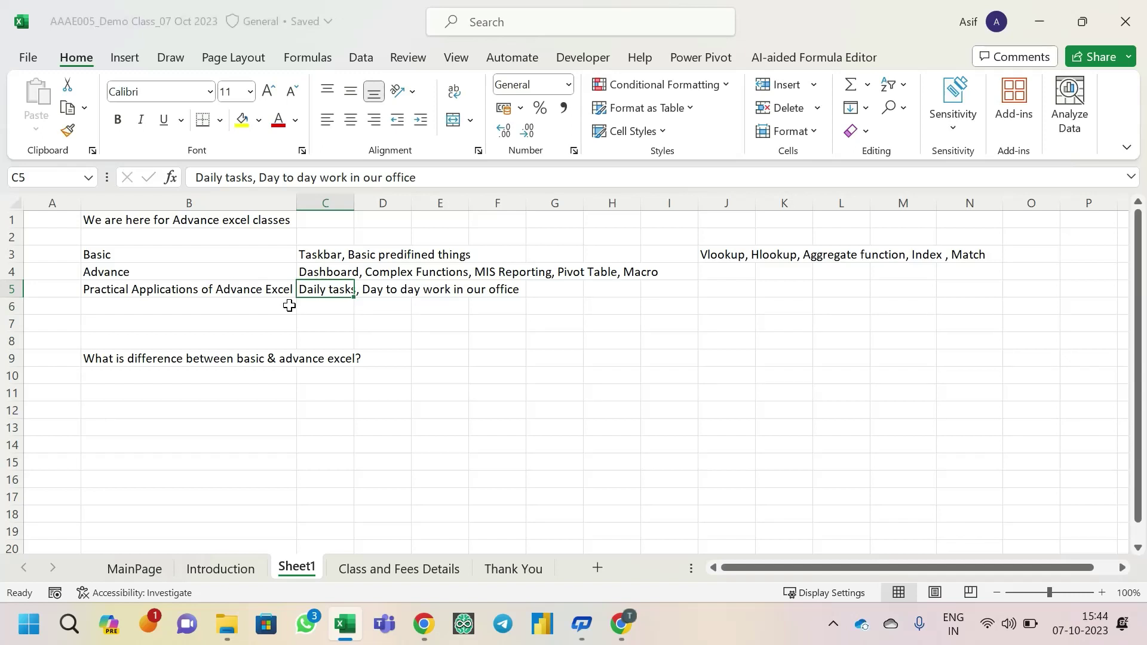
- Clear the list of example functions from cell J3
key("Up")
key("Right")
key("Right")
key("Right")
key("Right")
key("Right")
key("Right")
key("Up")
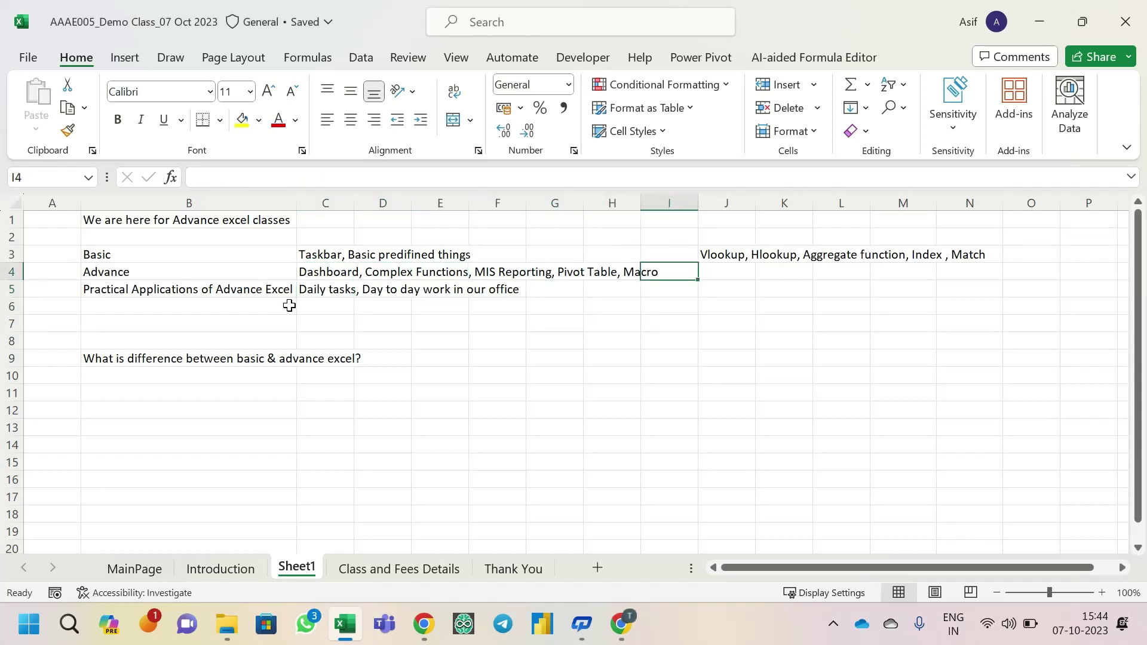
key("Right")
- Return to cell C3 and widen column C to roughly two and a half times its width
key("Left")
key("Left")
key("Left")
key("Left")
key("Left")
key("Left")
key("Left")
key("Left")
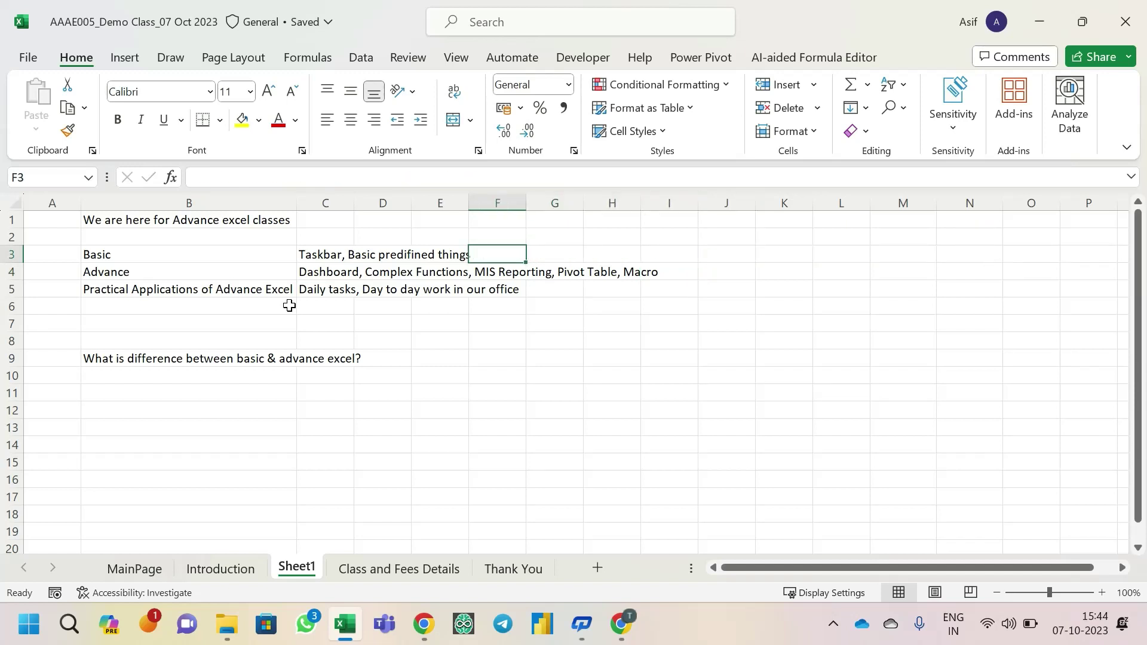
key("Right")
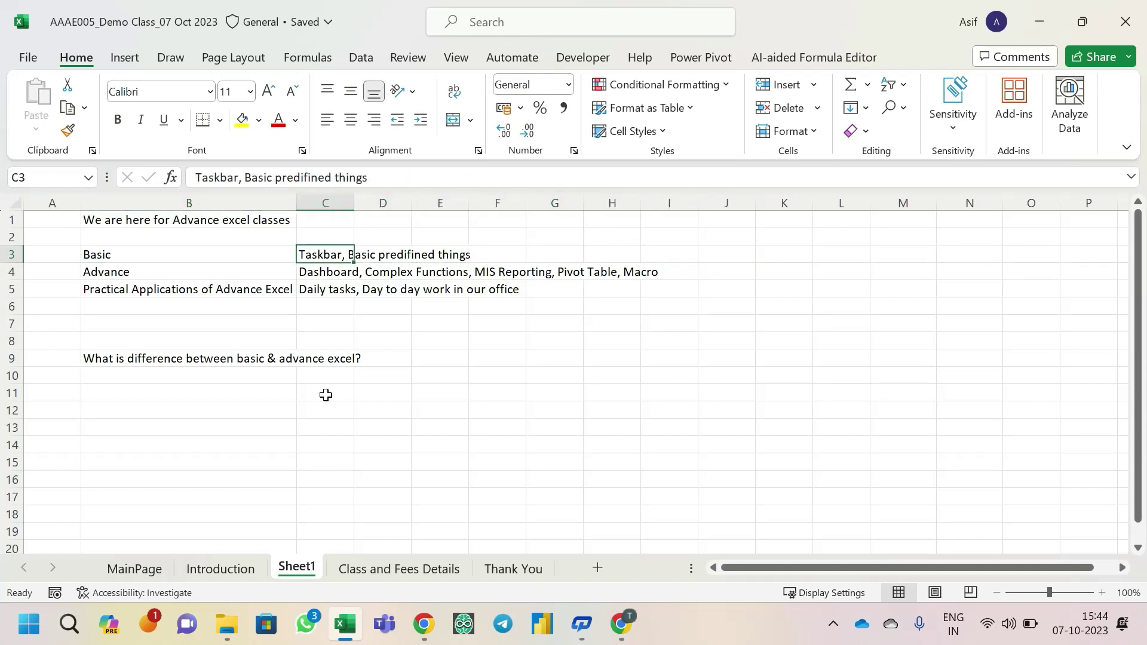
left_click_drag(354, 203, 445, 203)
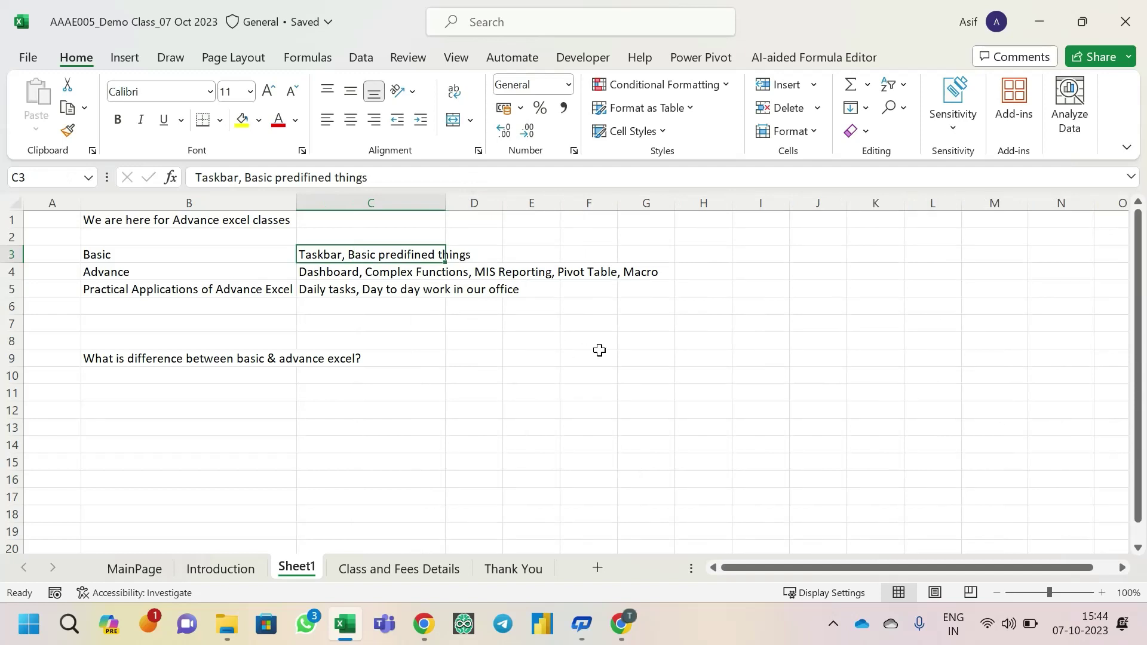
- Move the question about basic and advance excel from cell B9 to B7
key("Down")
key("Down")
key("Left")
key("Down")
key("Left")
key("Down")
key("Down")
key("Down")
key("Down")
key("Right")
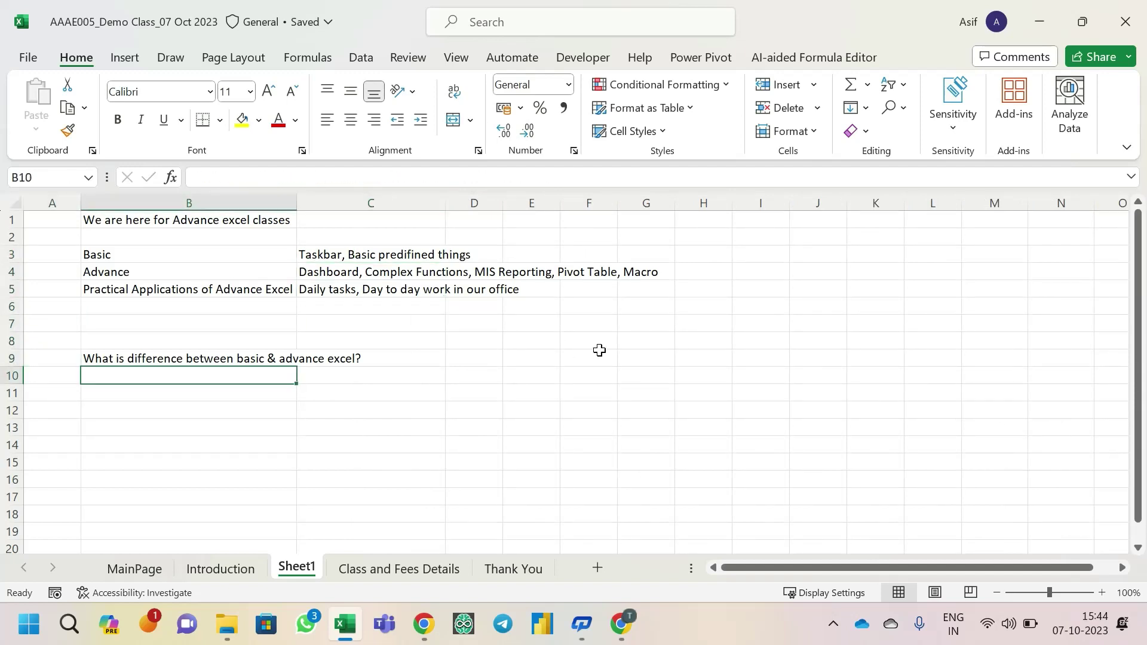
key("Up")
key("ctrl+x")
key("Up")
key("Up")
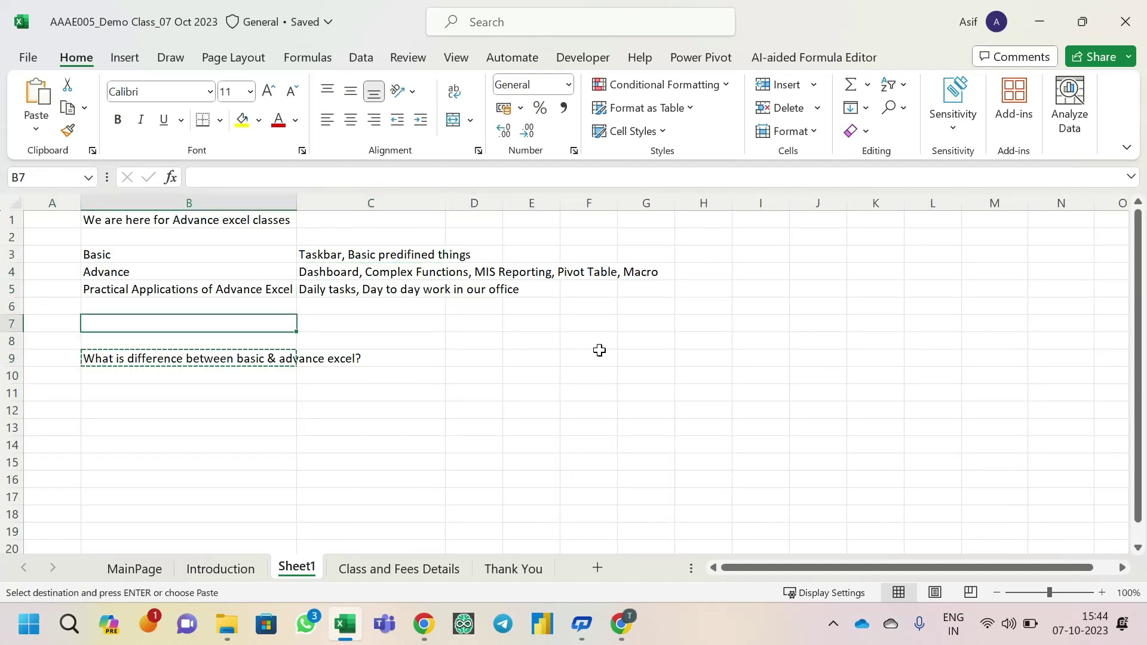
key("ctrl+v")
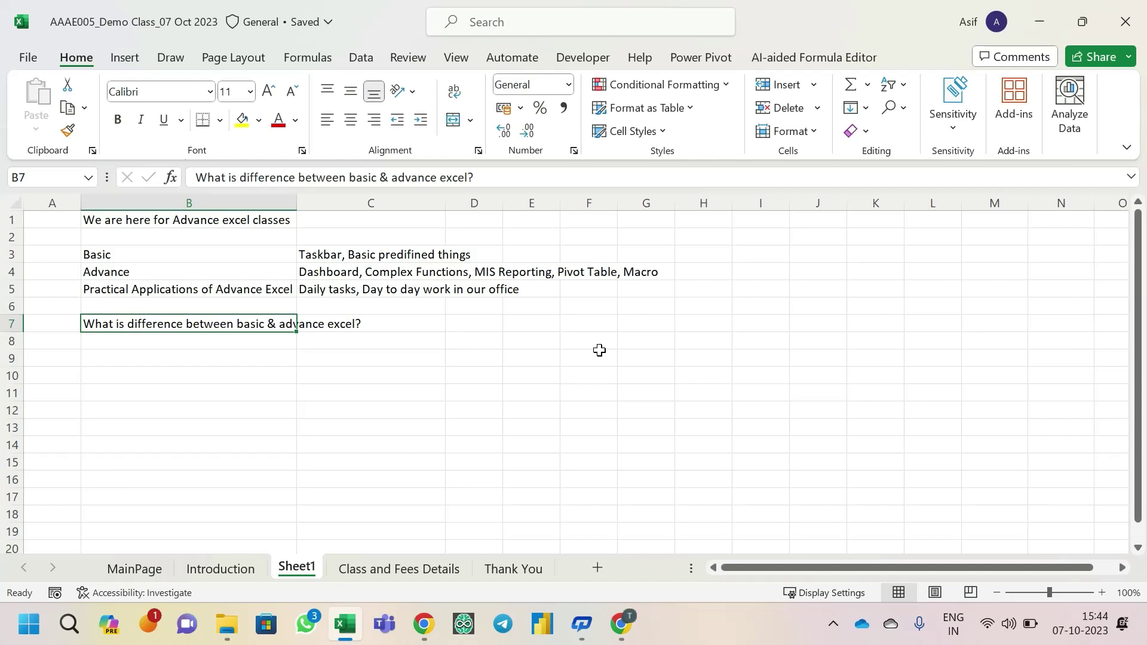
key("Down")
key("Down")
key("Down")
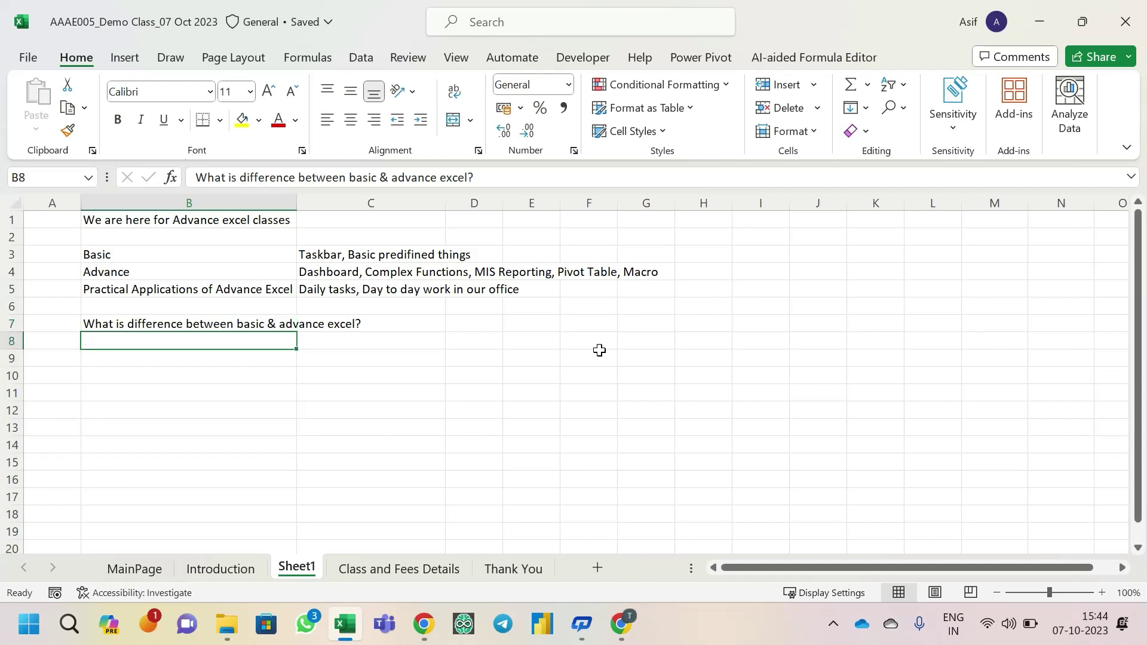
scroll(263, 360, "down", 2)
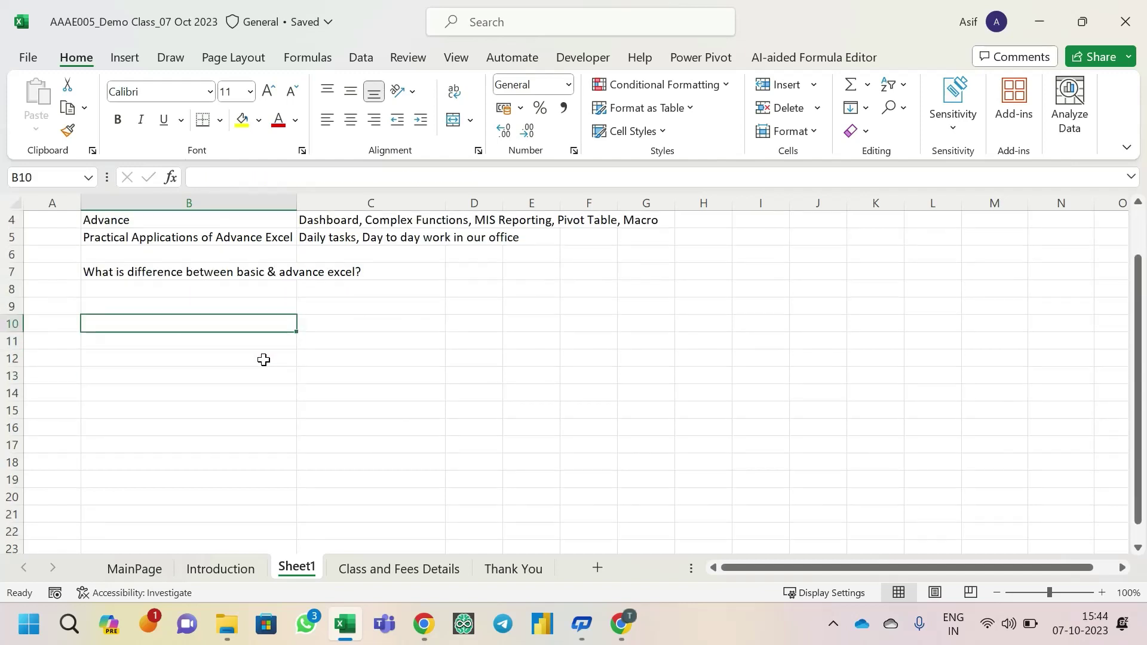
scroll(264, 359, "up", 2)
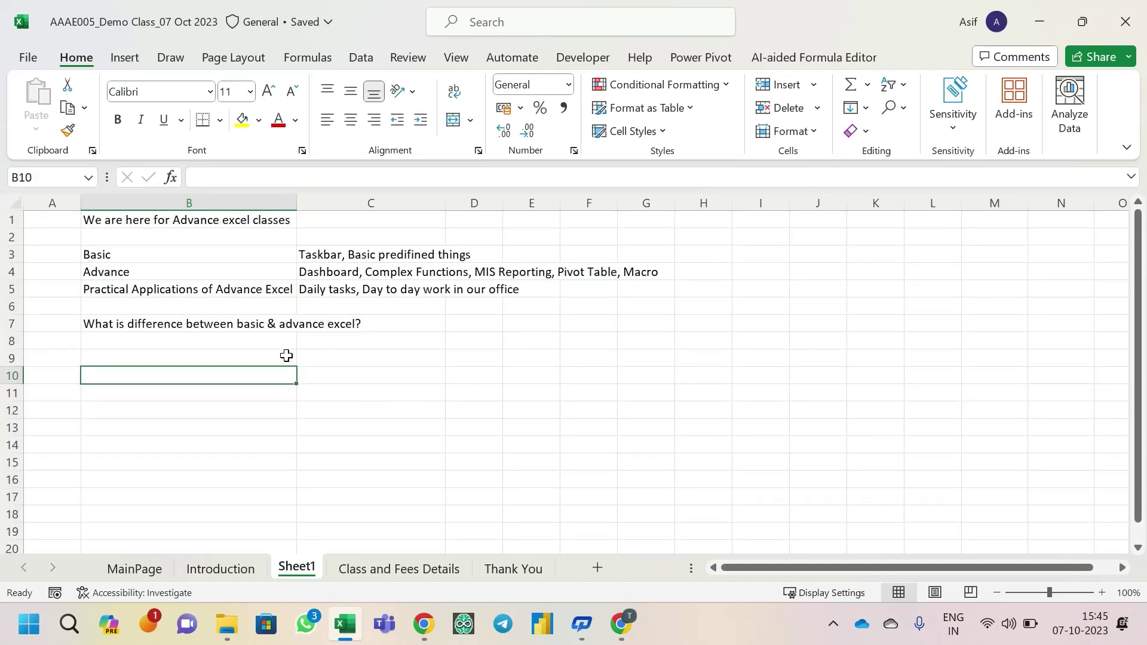
- Move the question "What is difference between basic & advance excel?" from cell B7 to cell B2
left_click(187, 323)
key("ctrl+c")
key("Up")
key("Up")
key("Up")
key("Up")
key("Up")
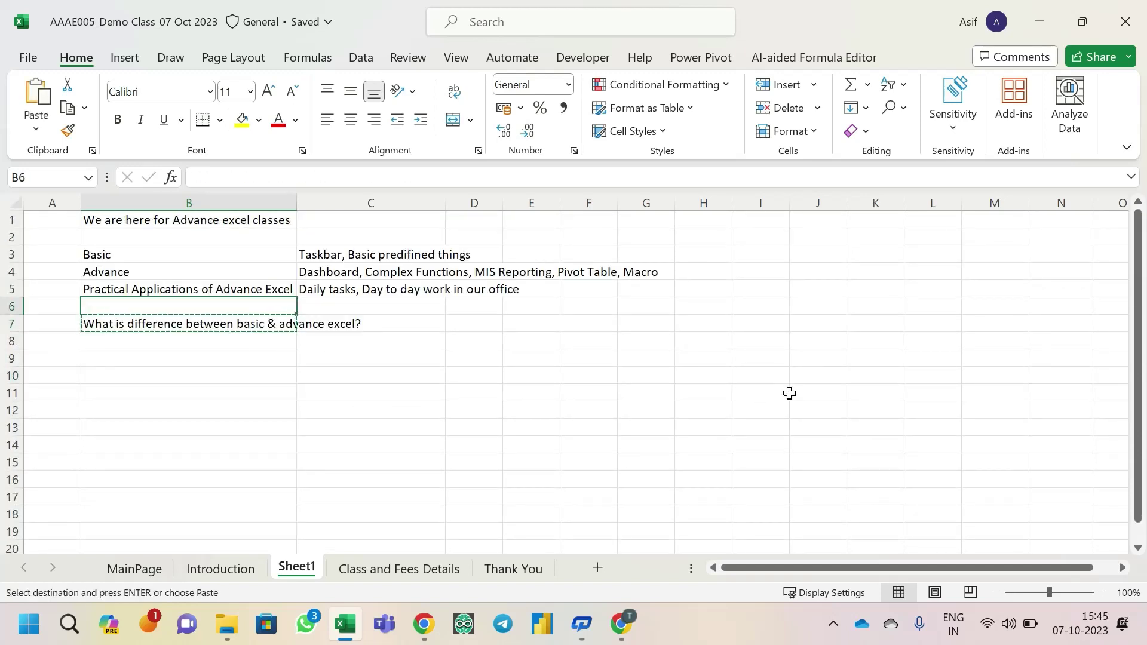
key("Return")
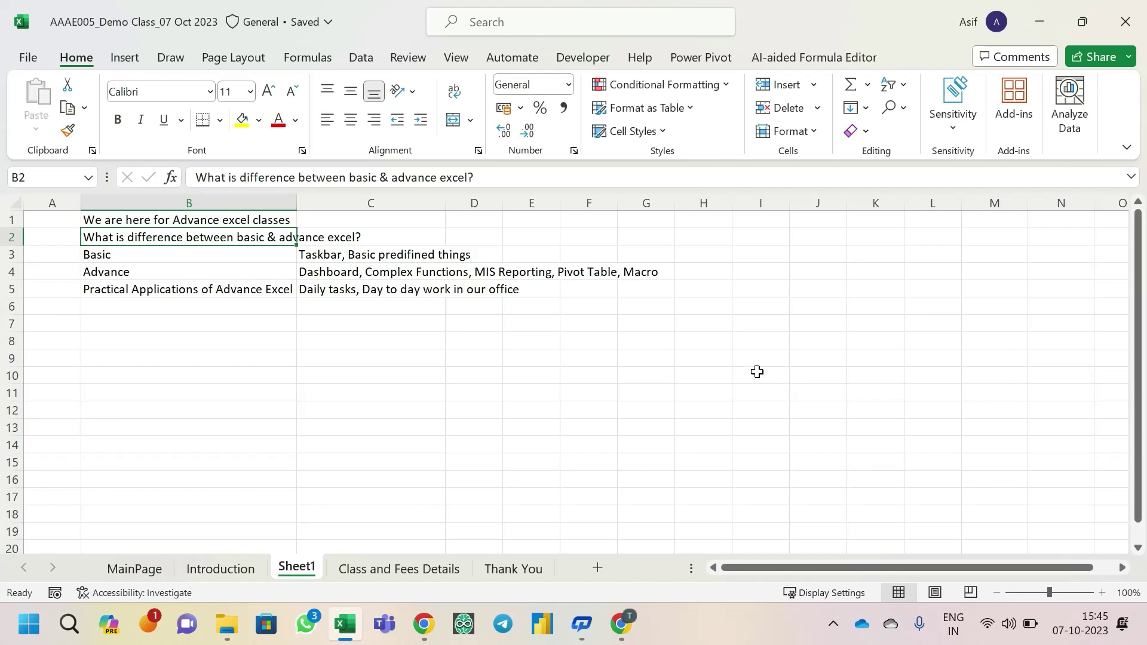
- Enter "Why Should we learn Excel??" as a new question in cell B7
left_click(199, 289)
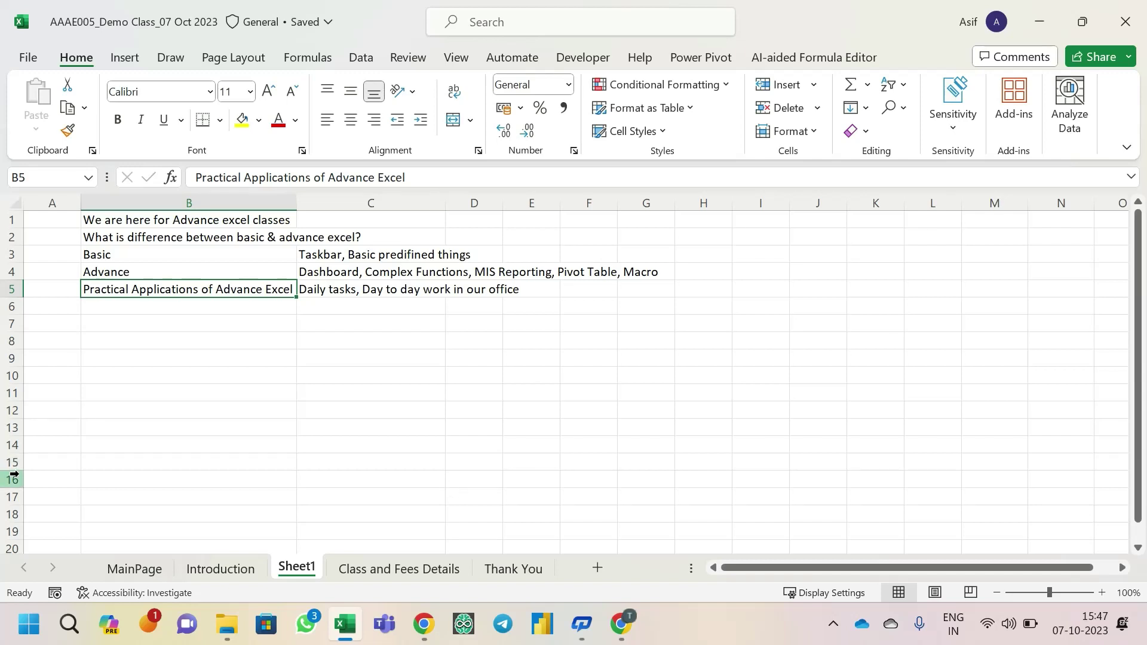
left_click(114, 322)
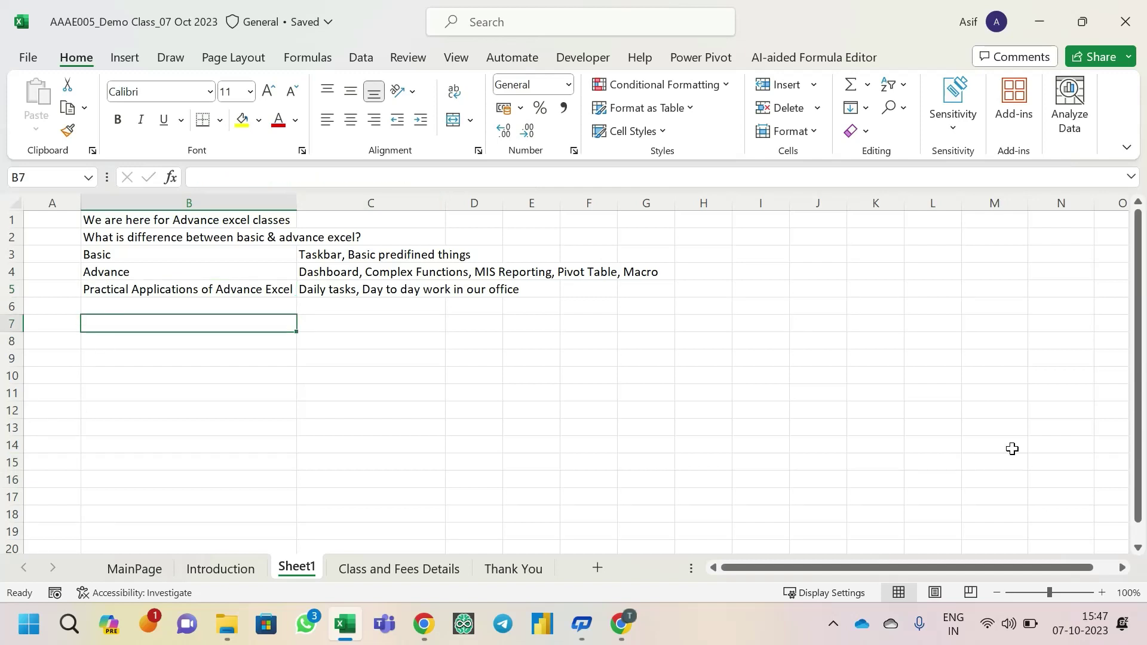
type("Why Should ")
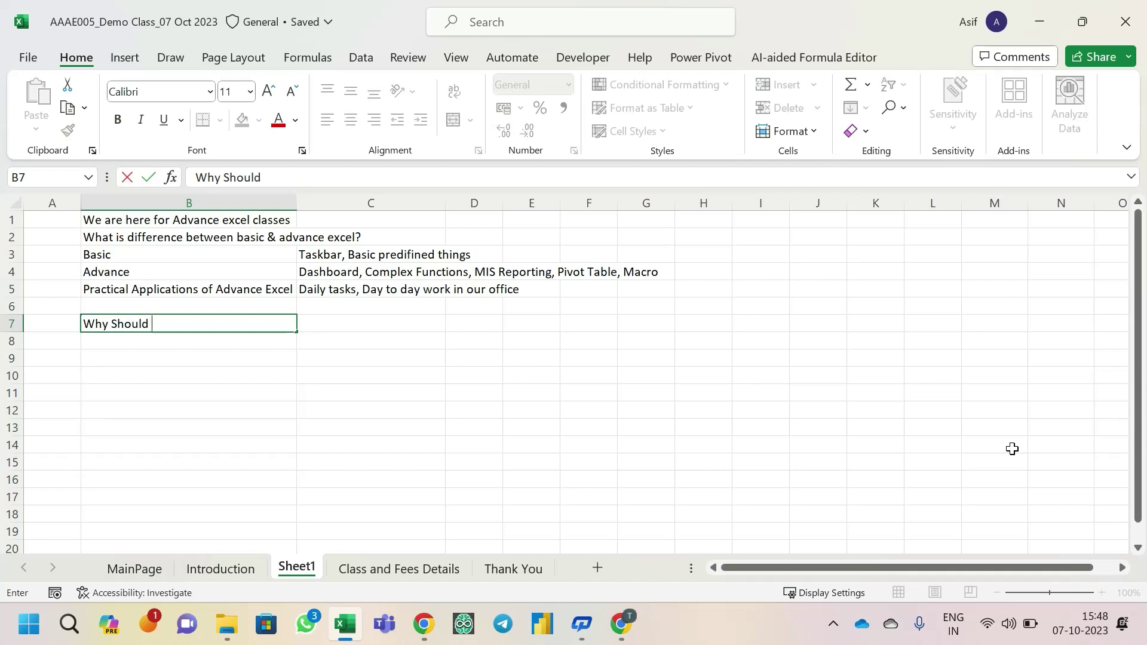
type("we learn Exce")
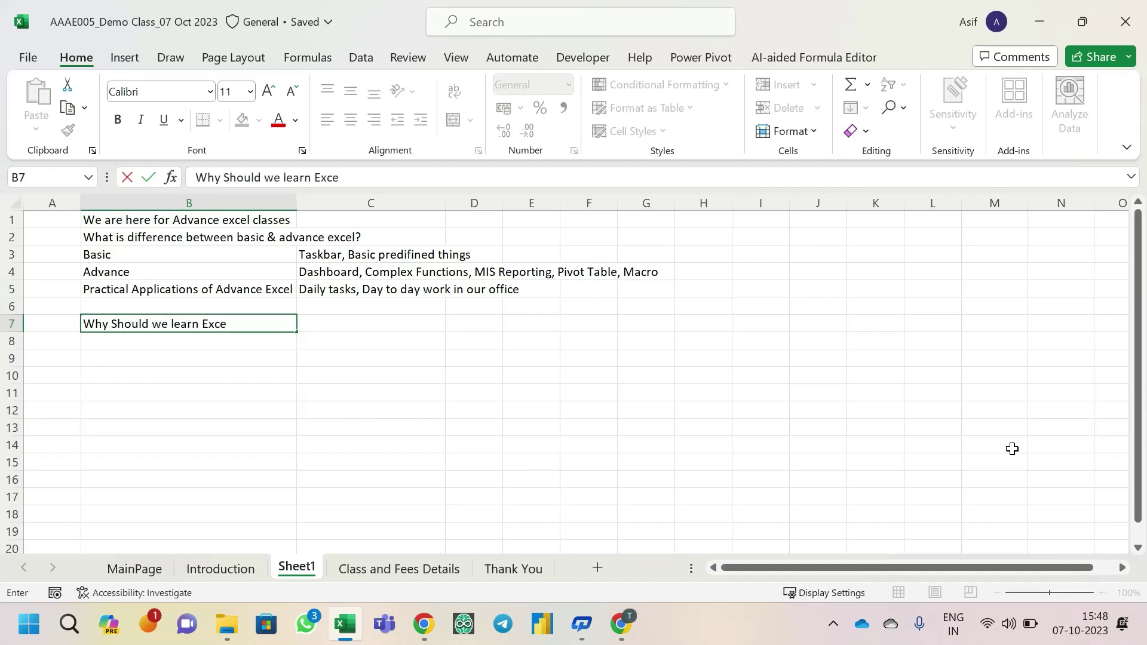
type("l??")
key("Return")
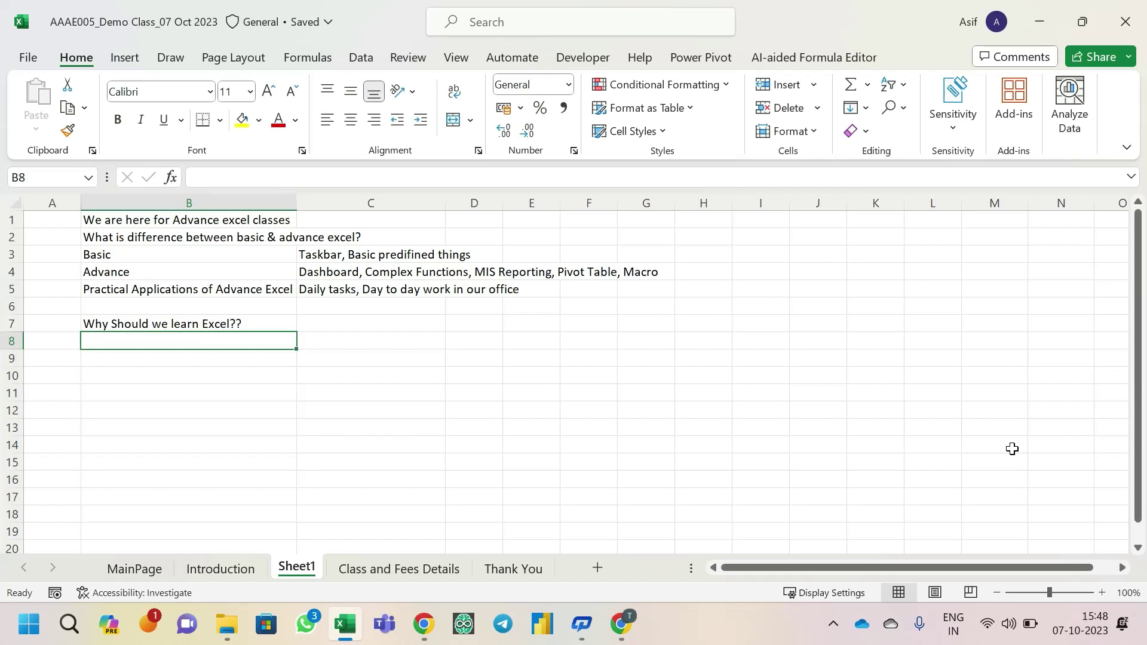
- Enter "Switch Career" as the first reason in cell B8, below the question about learning Excel
key("Up")
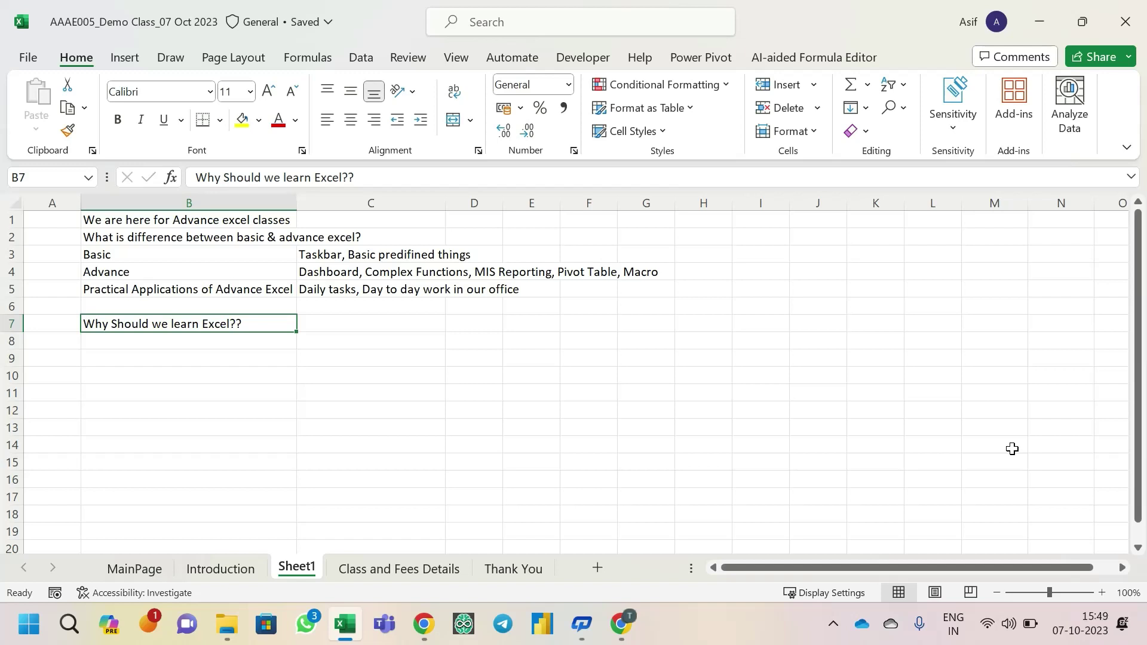
key("Return")
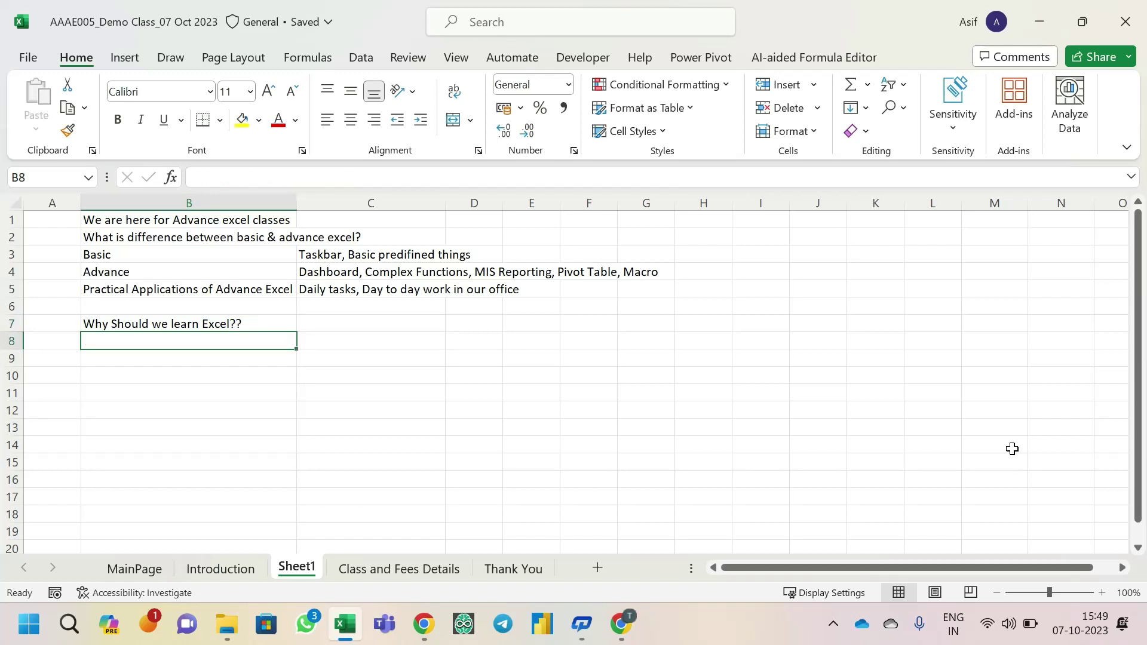
type("Swit")
key("BackSpace")
key("BackSpace")
type("t")
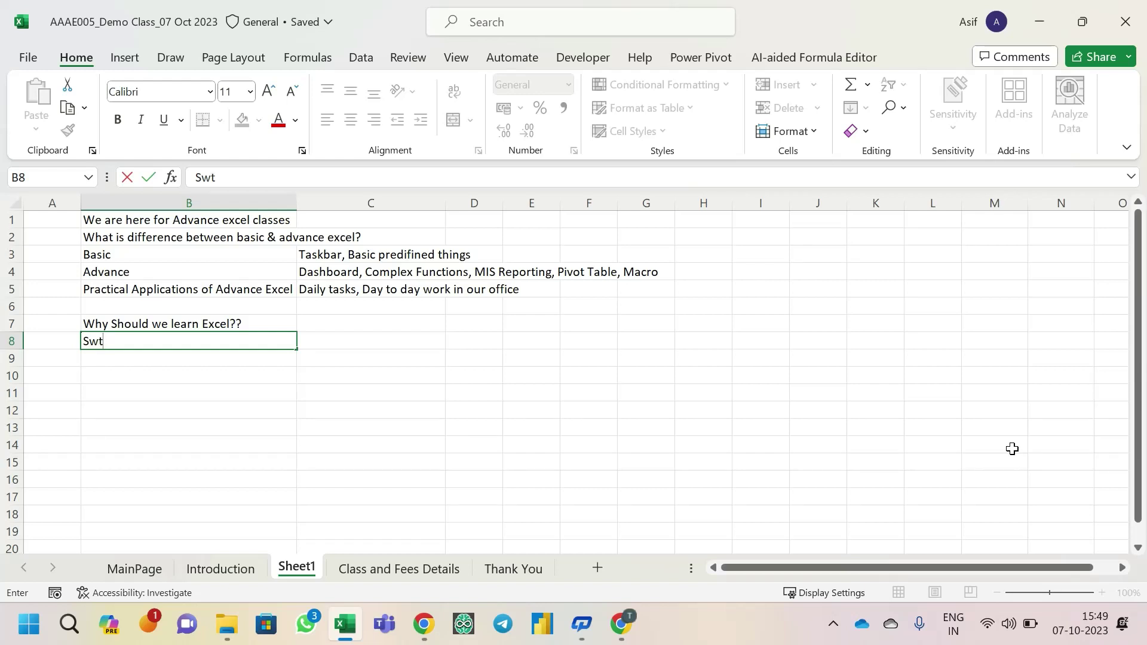
key("BackSpace")
type("itch")
type(" Career")
key("BackSpace")
type("eer")
key("Return")
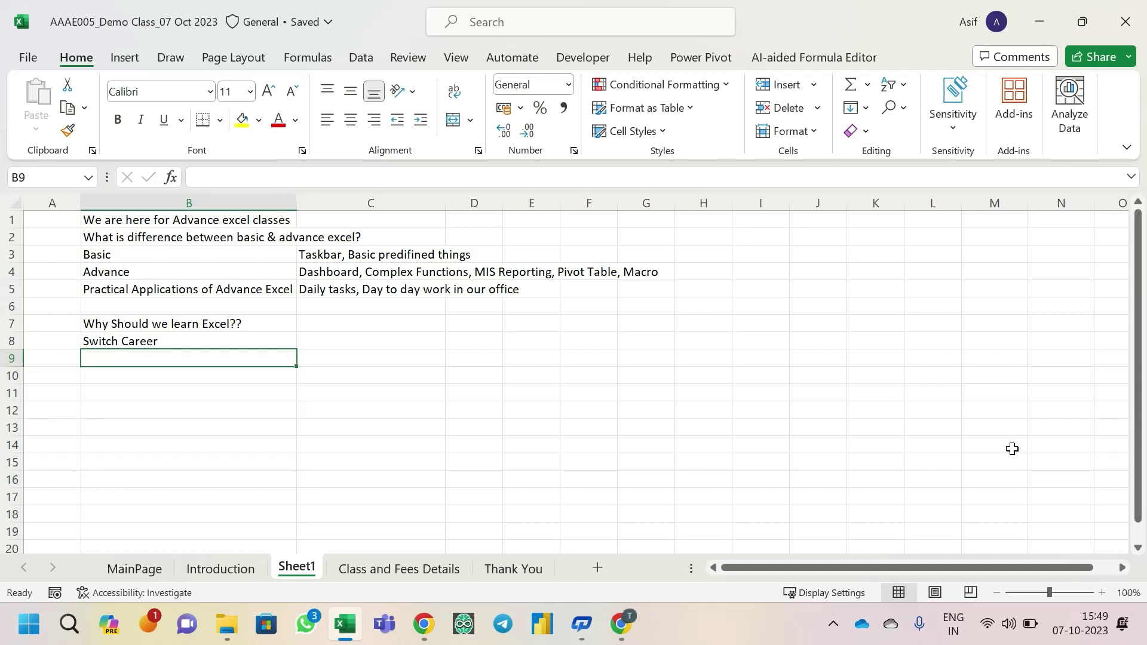
- Enter "To Save time" as the second reason in cell B9
type("To Save")
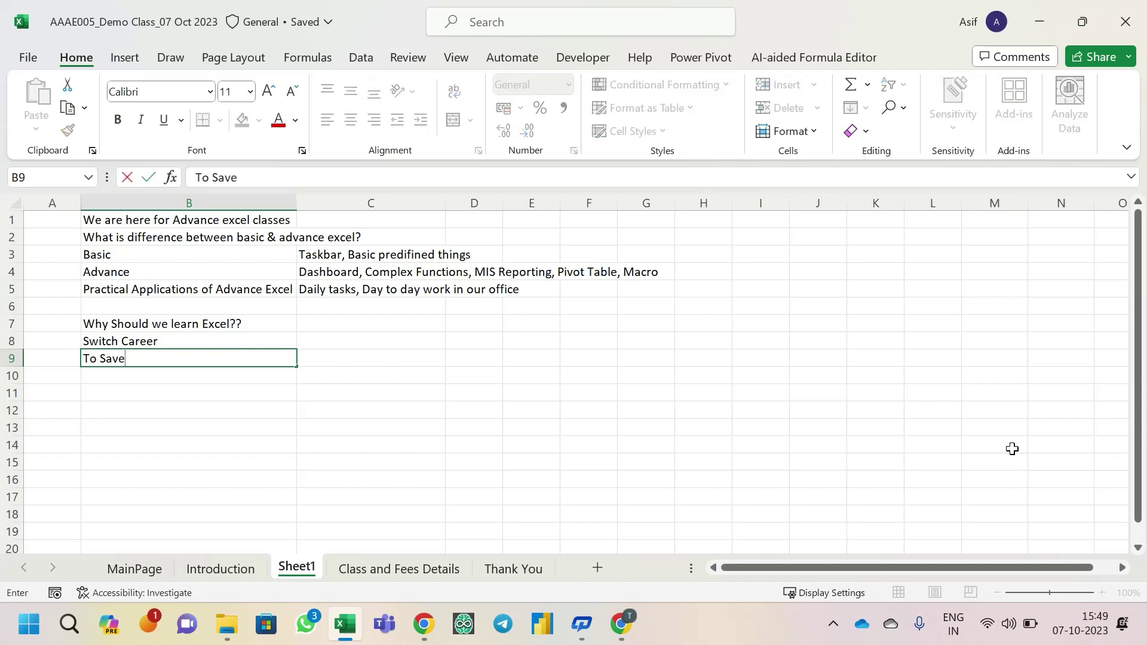
type(" time")
key("Return")
- Enter "To present data in better visuals" as the third reason in cell B10
key("alt+Tab")
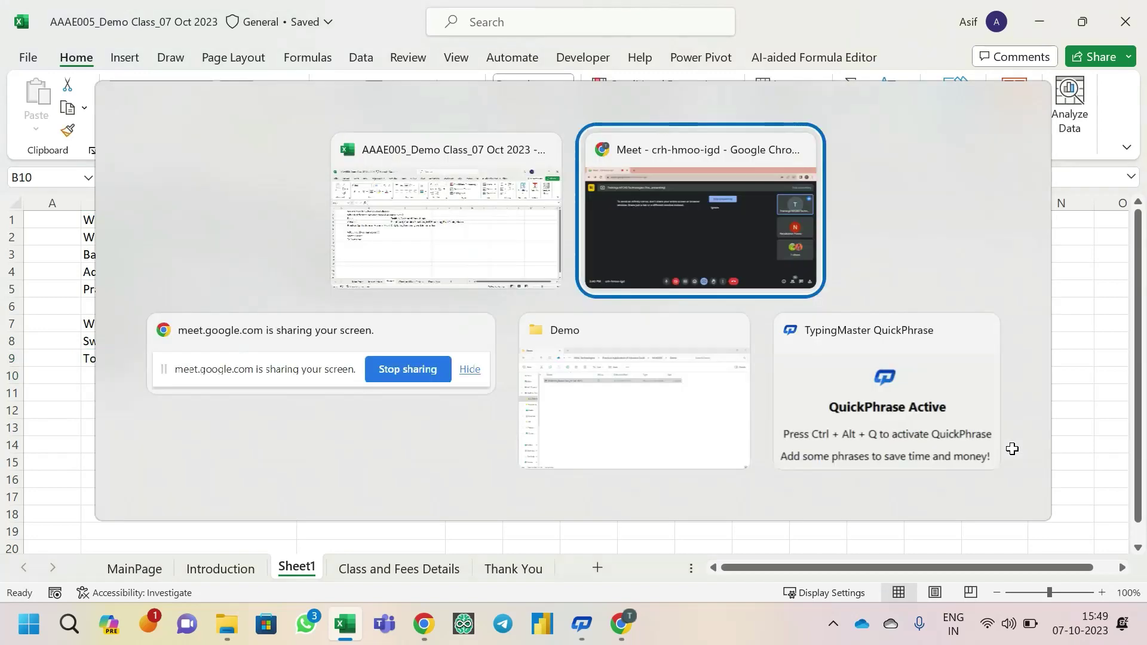
key("alt+Tab")
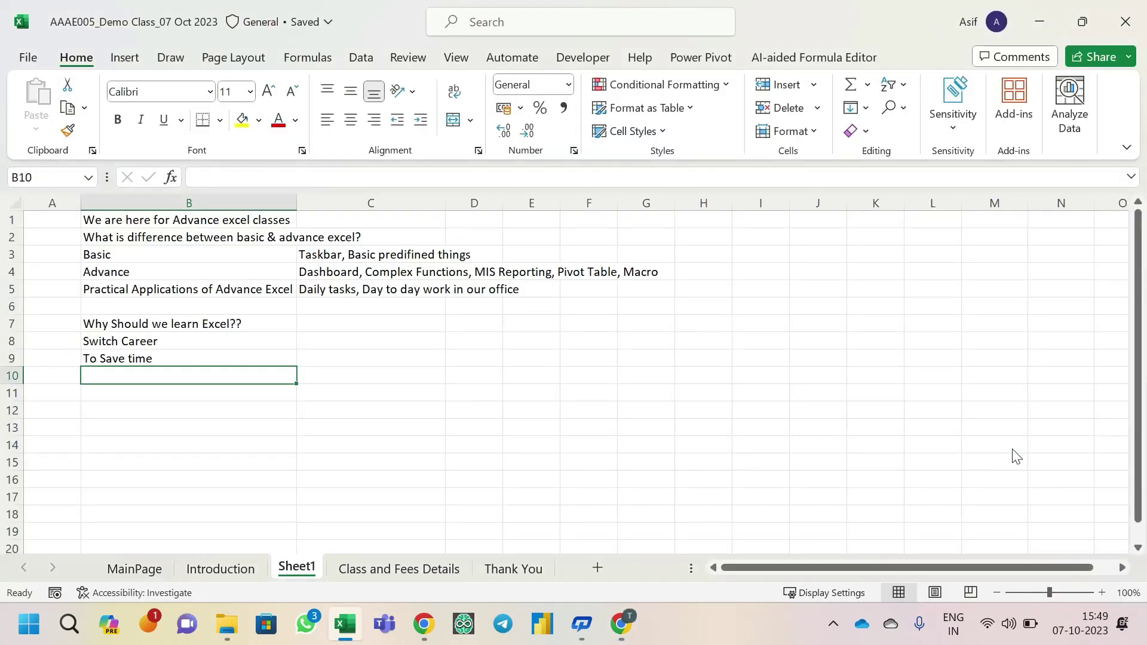
type("To pre")
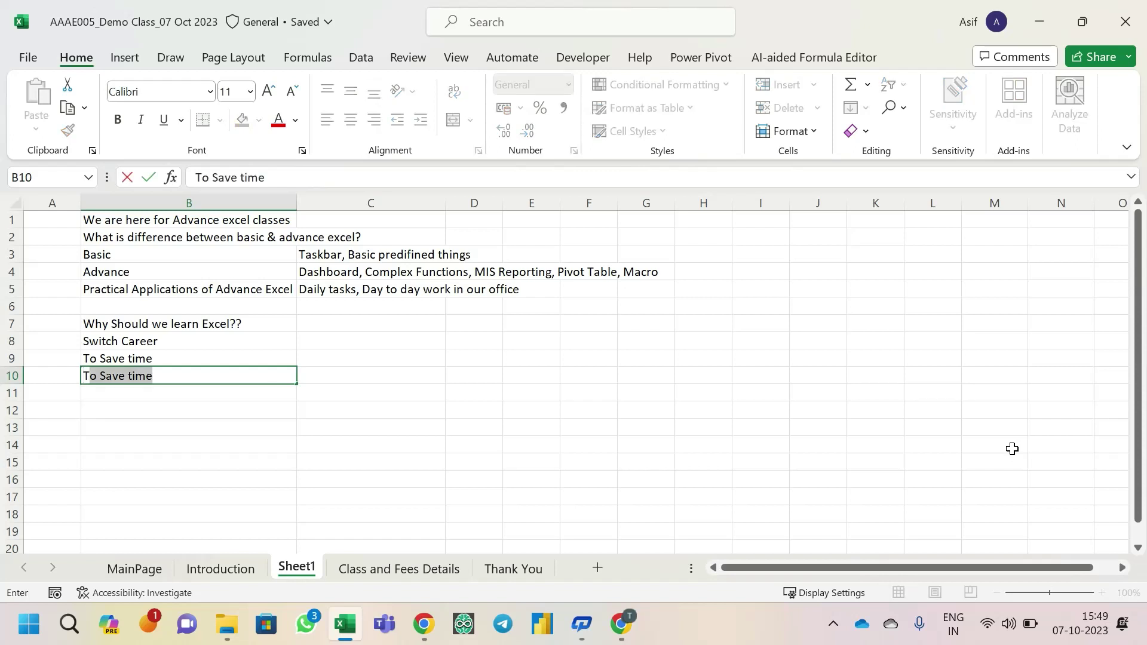
type("sent ")
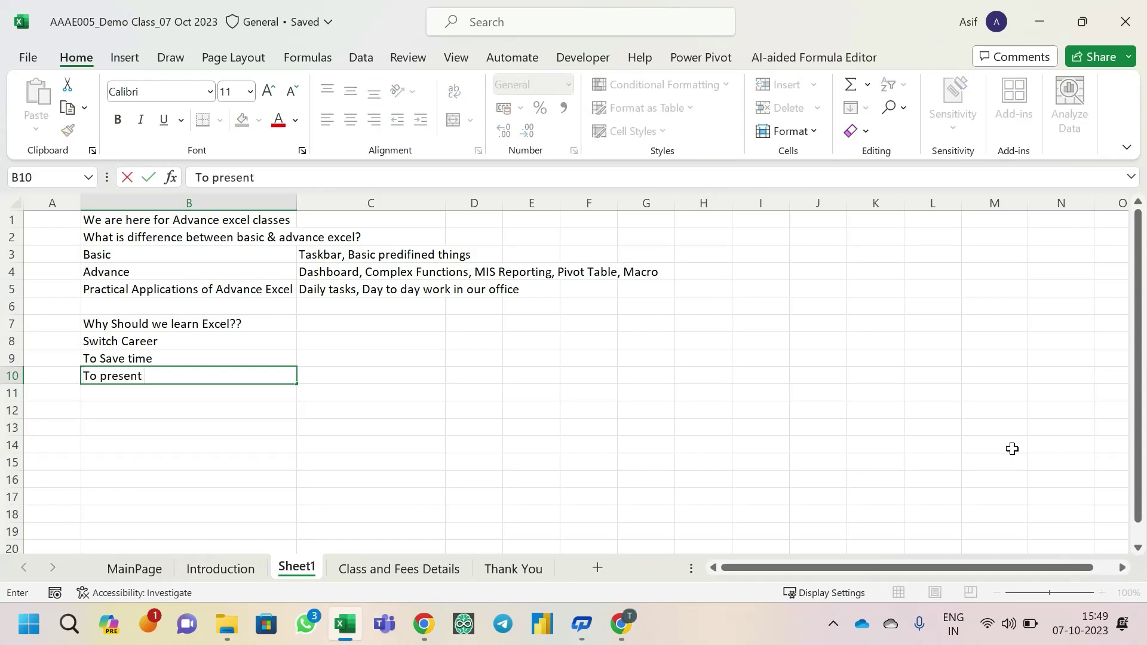
type("data in better visuals")
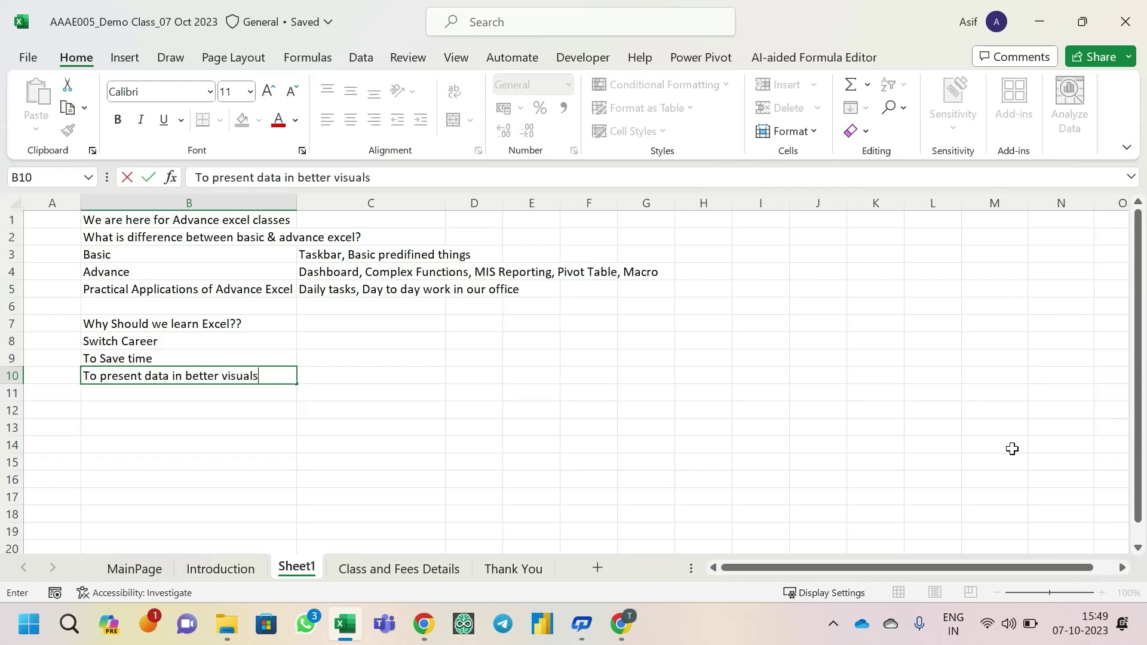
key("Return")
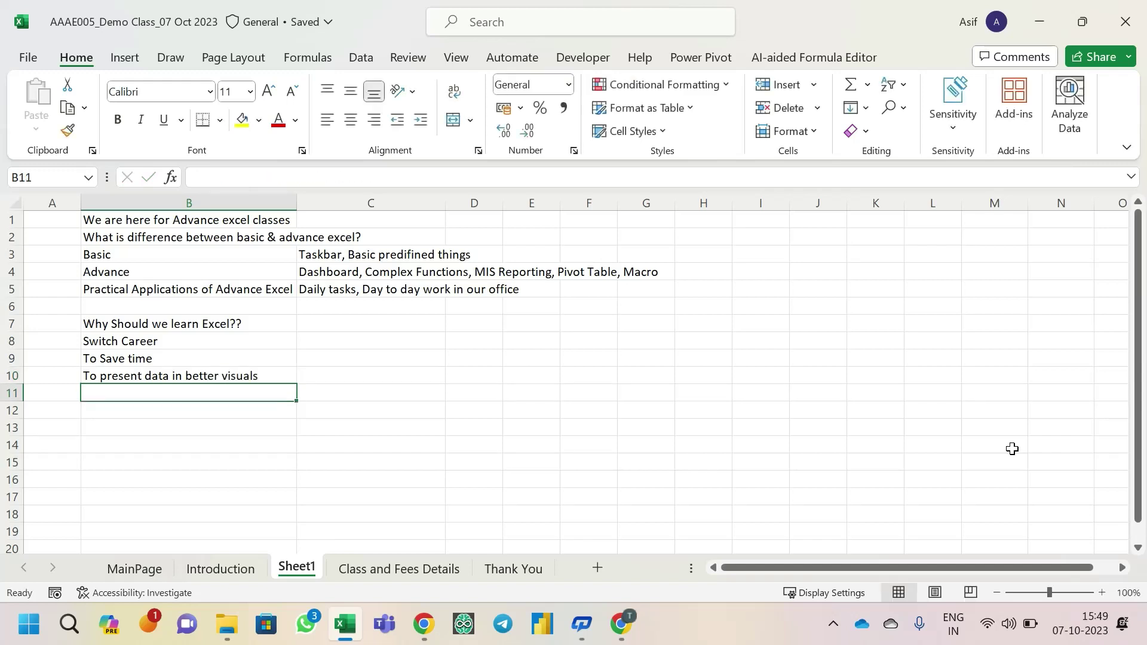
- Enter "Saving Efforts" as the next reason in cell B11
key("Up")
key("Up")
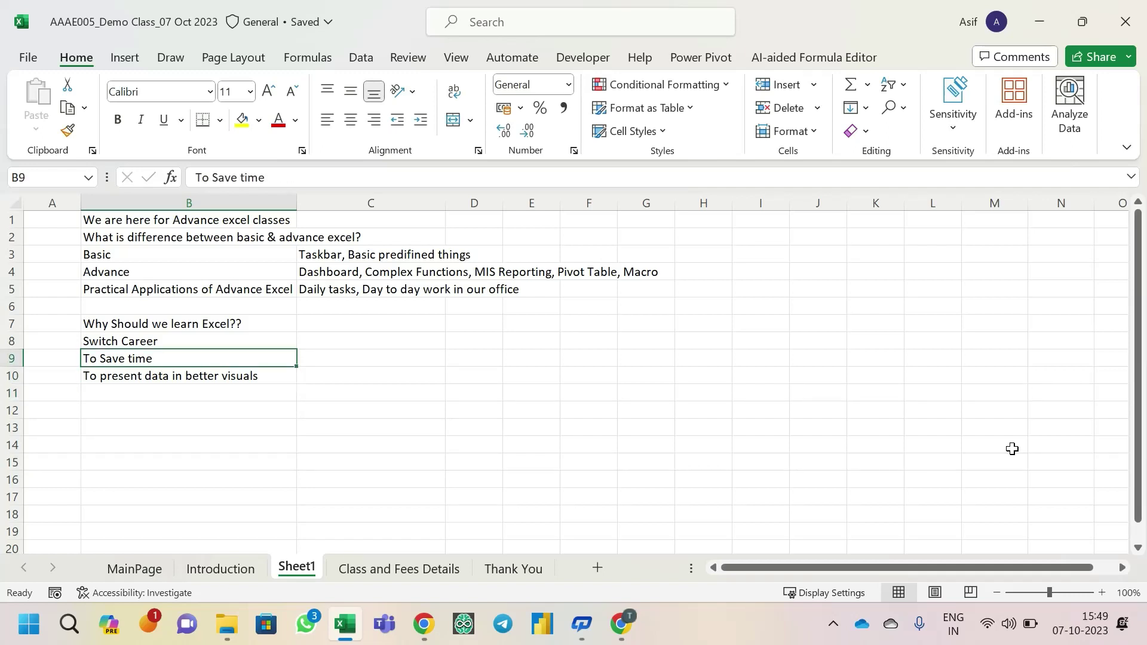
key("Down")
key("Down")
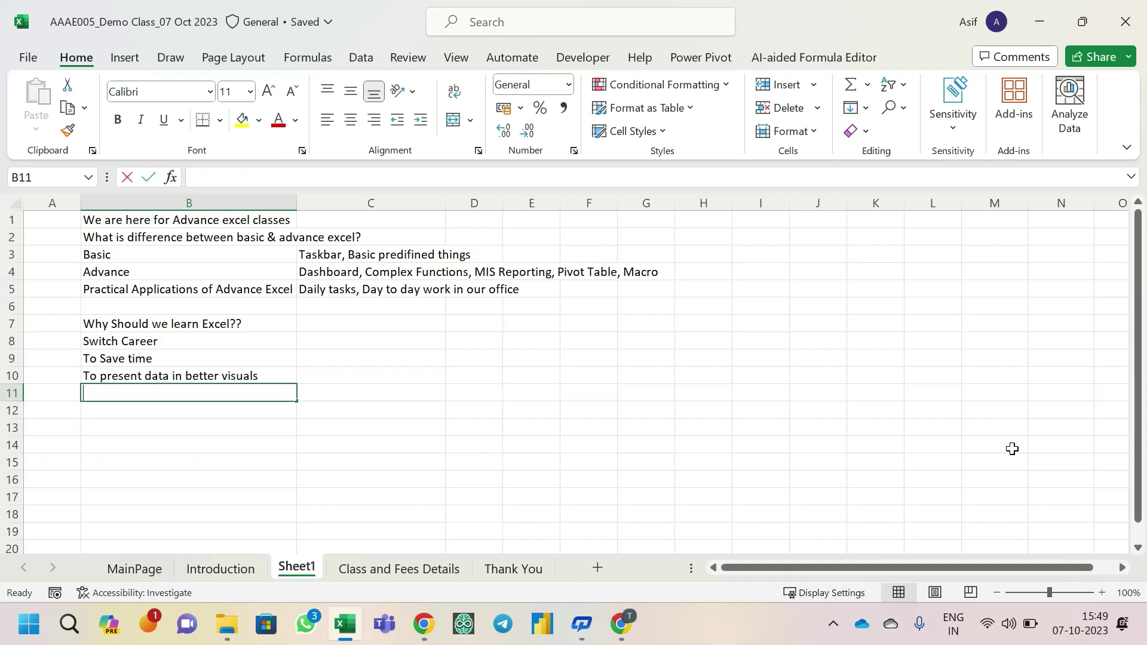
type("S")
key("BackSpace")
type("Saving")
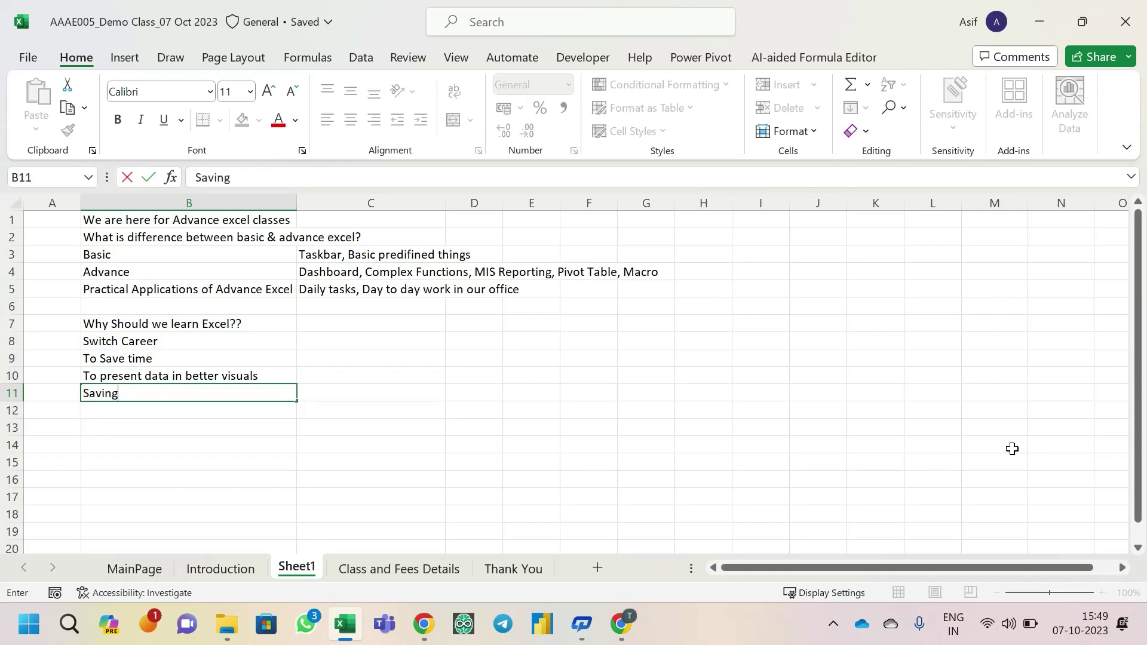
type(" Efforts")
key("Return")
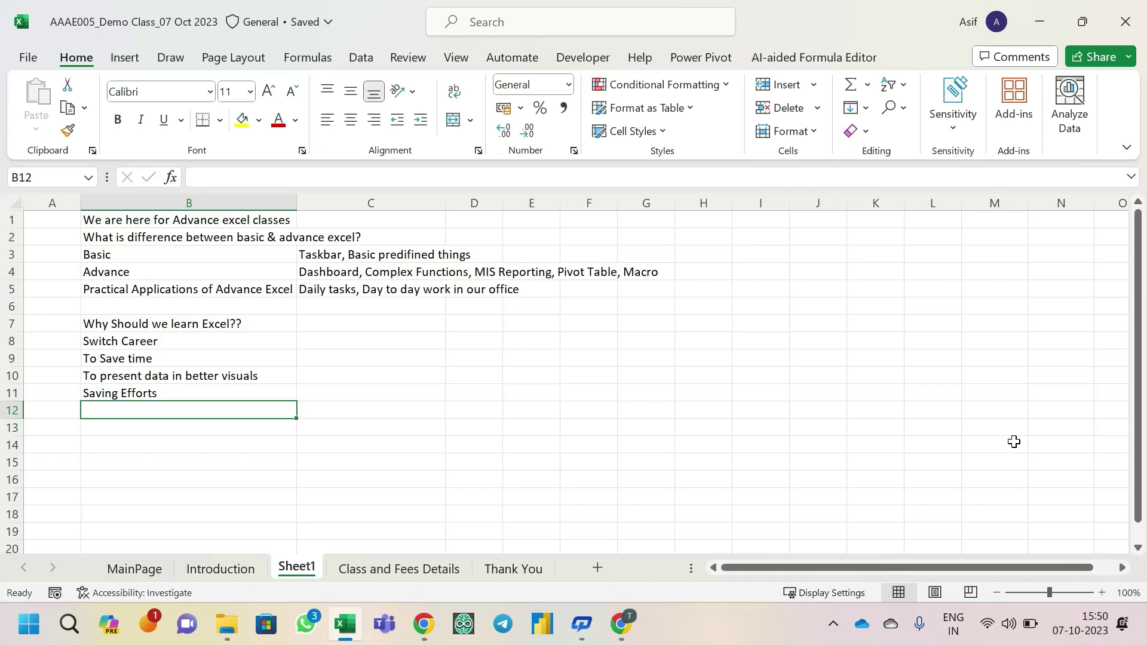
- Go back over the listed reasons for learning Excel in cells B9 to B11, ending on the empty cell B12
key("Up")
key("Up")
key("Up")
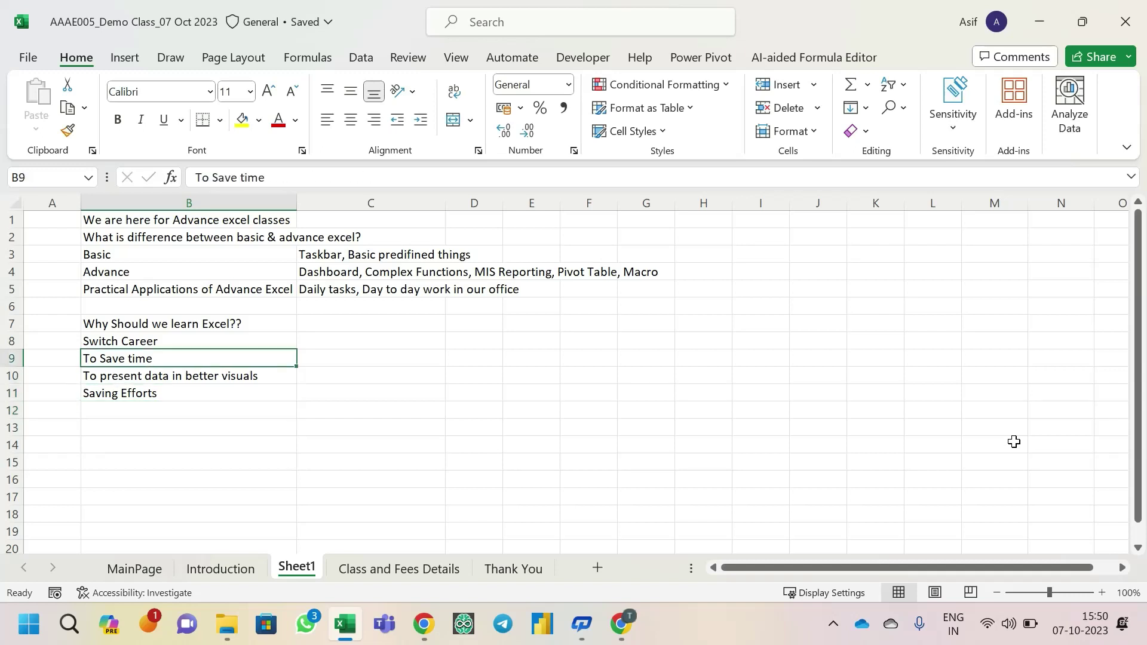
key("Down")
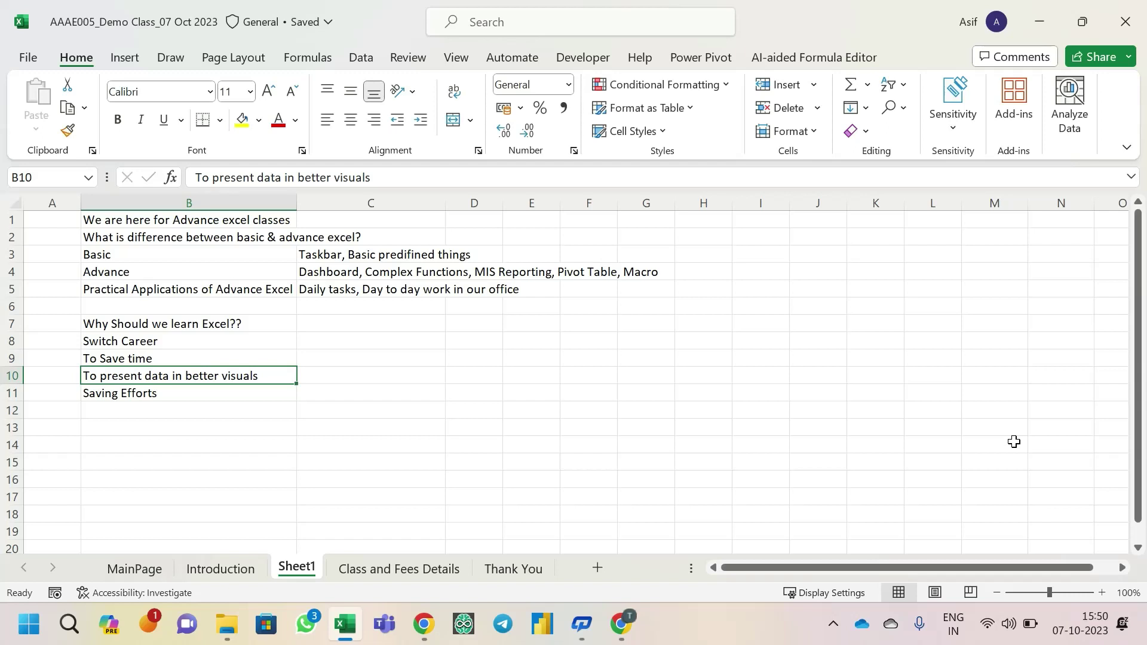
key("Down")
key("Down")
key("Up")
key("Up")
key("Down")
key("Down")
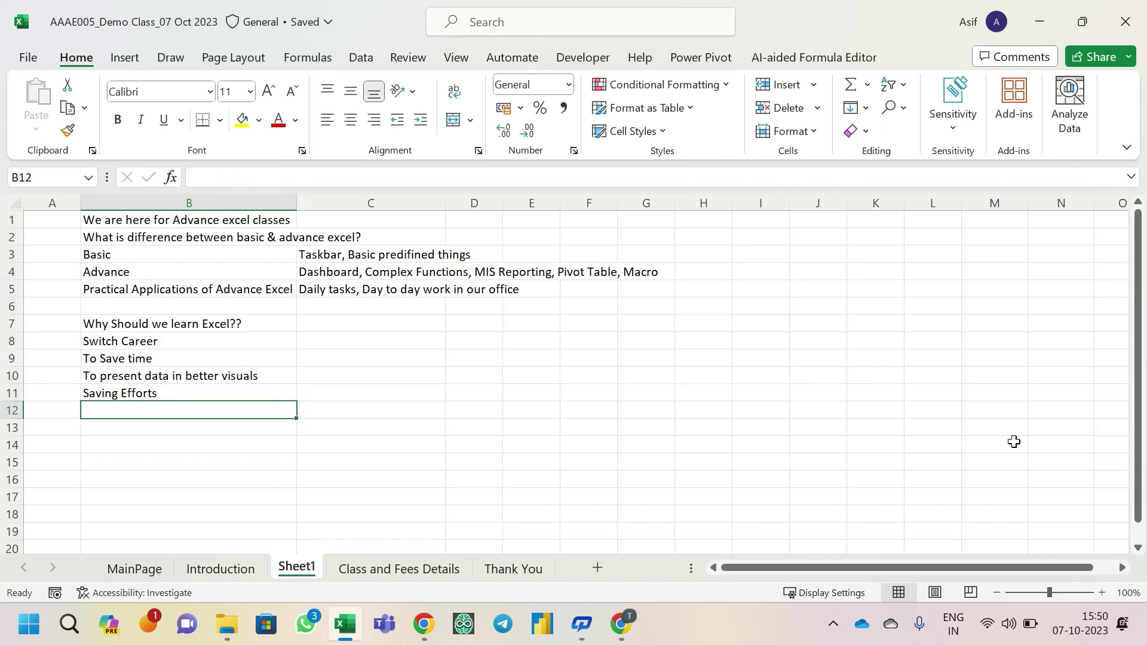
type("Your Name")
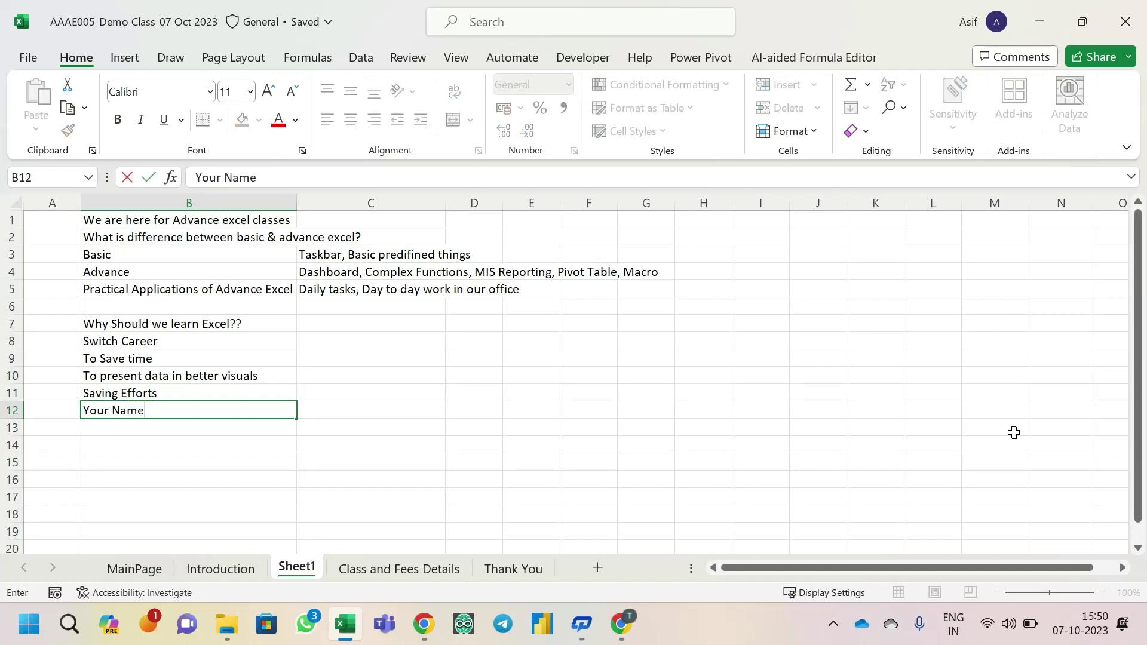
key("Return")
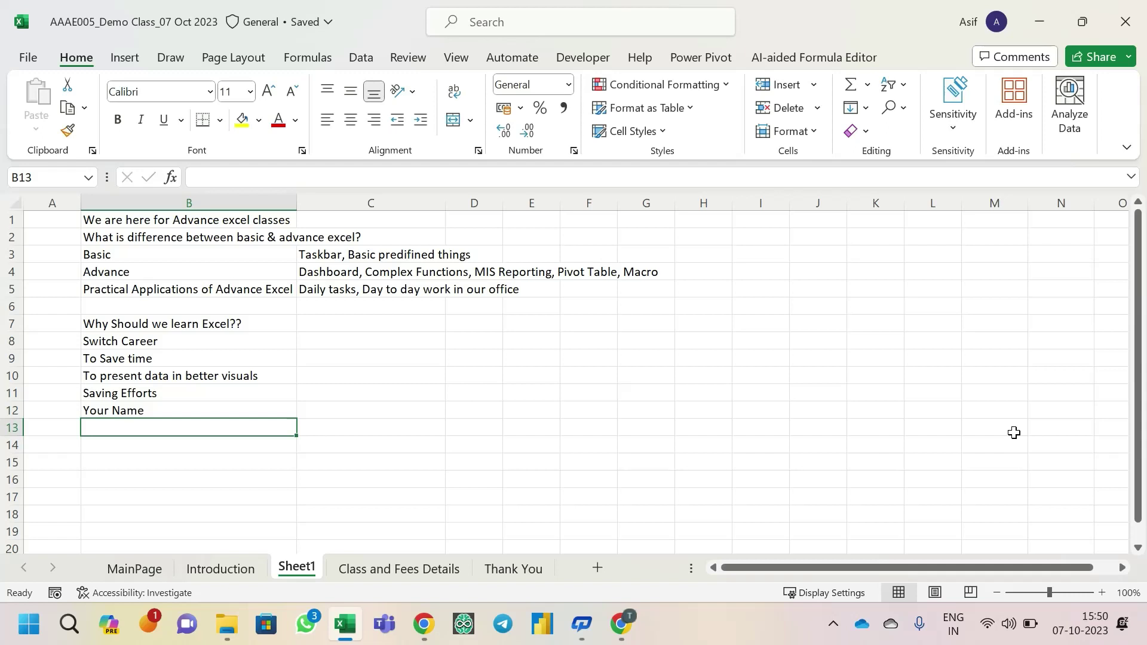
key("Up")
key("F2")
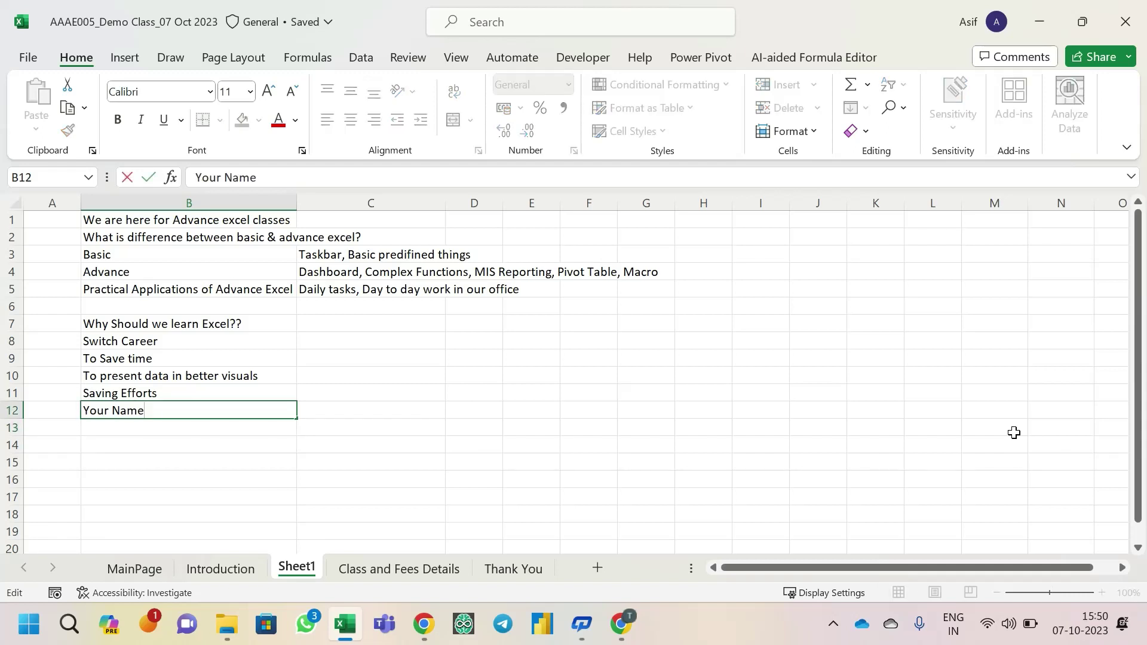
key("BackSpace")
key("BackSpace")
key("BackSpace")
key("BackSpace")
key("BackSpace")
key("BackSpace")
key("BackSpace")
key("BackSpace")
key("BackSpace")
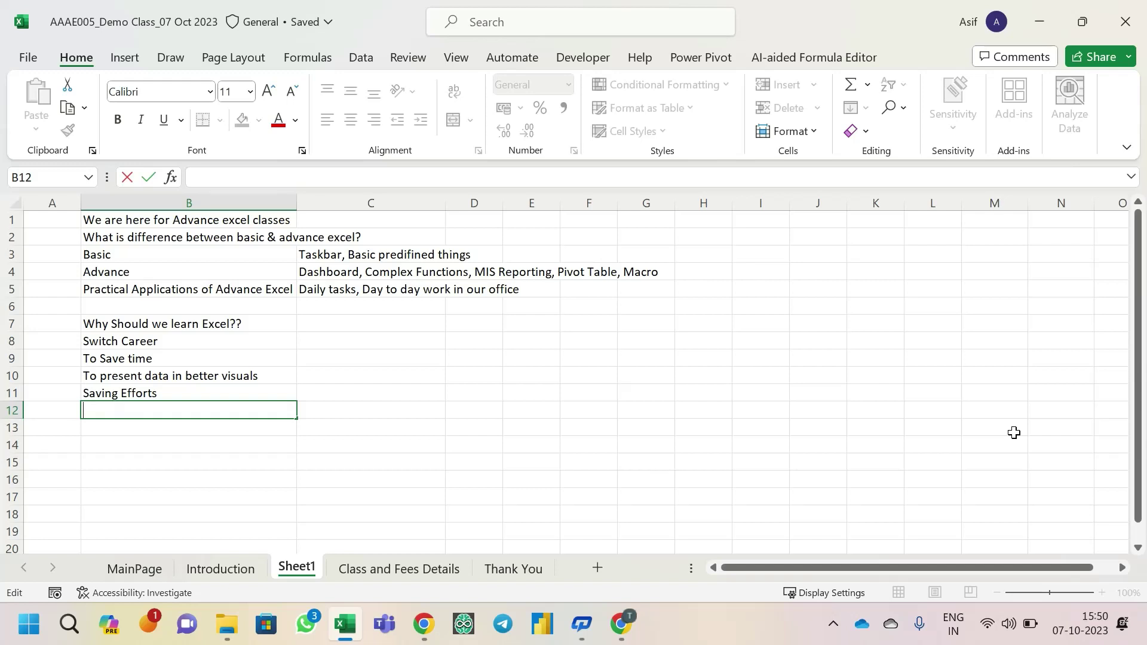
- Enter "You will become famous" as the last reason in cell B12
type("You will become f")
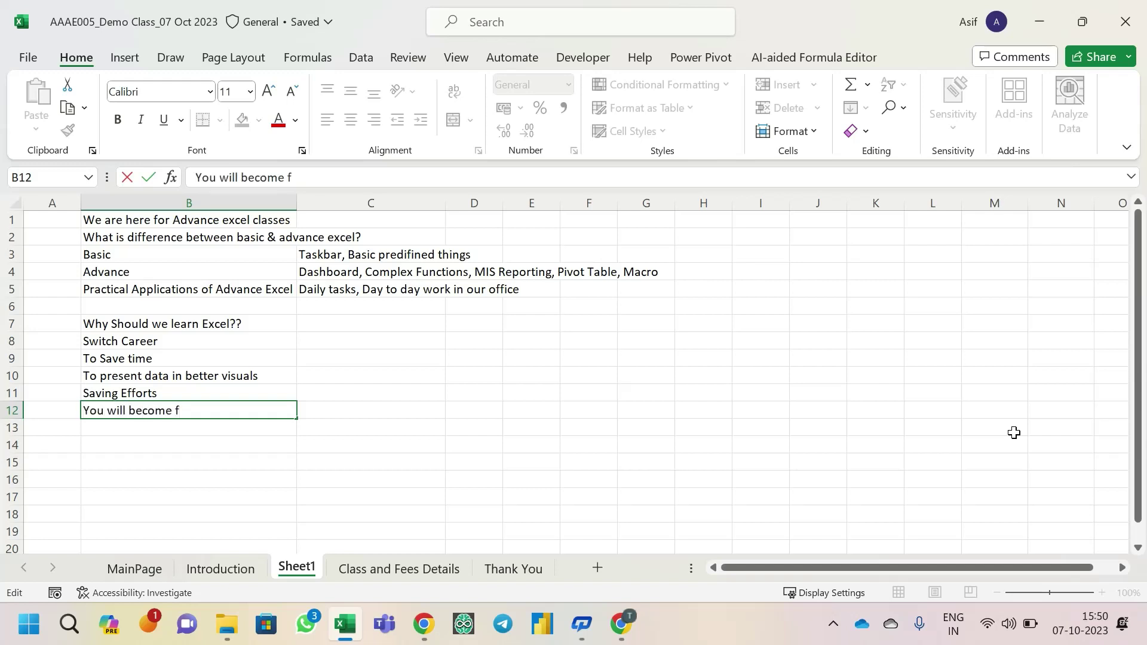
type("amous")
key("Return")
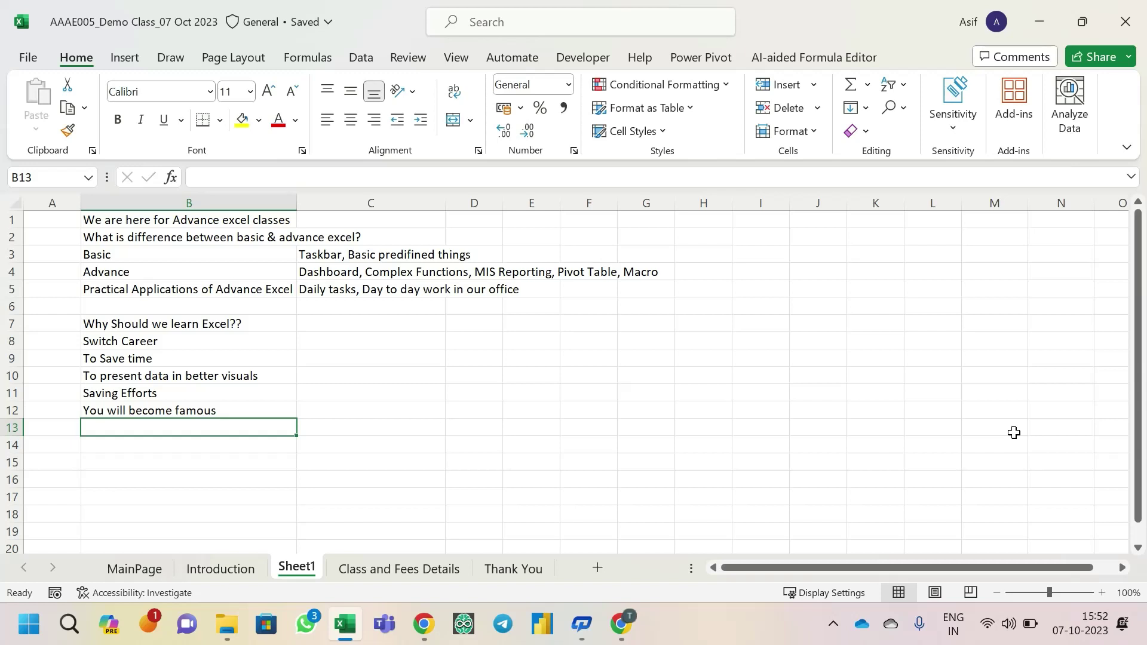
- Fill the empty cell range F7:K15 with yellow
left_click_drag(613, 319, 873, 464)
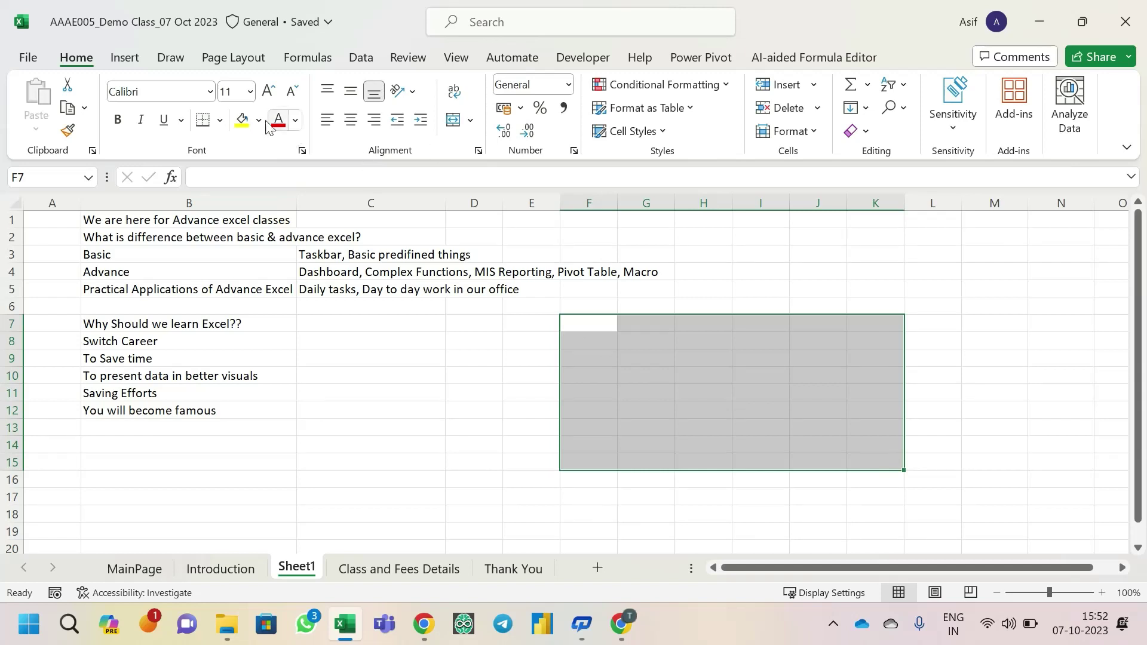
left_click(242, 122)
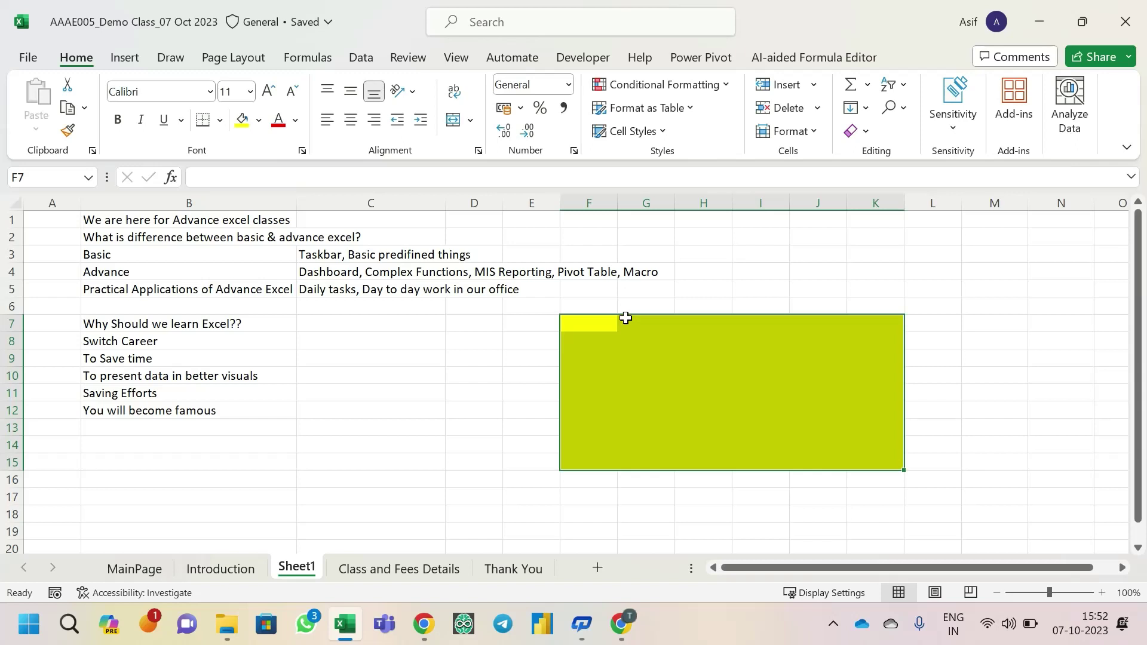
left_click(720, 273)
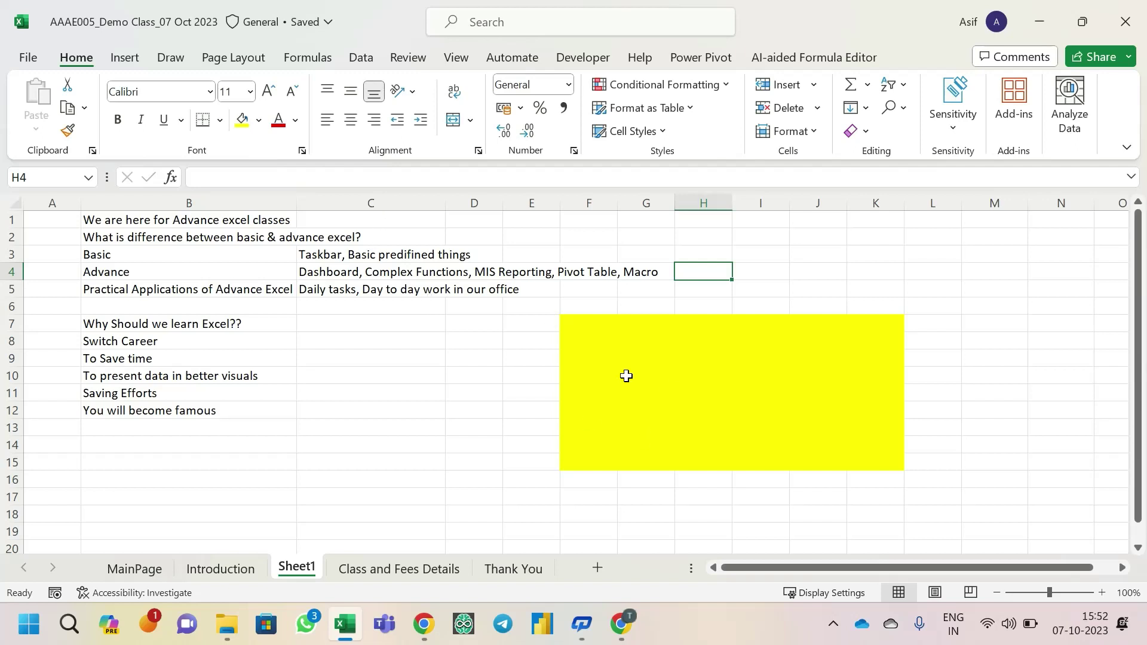
left_click_drag(613, 327, 859, 463)
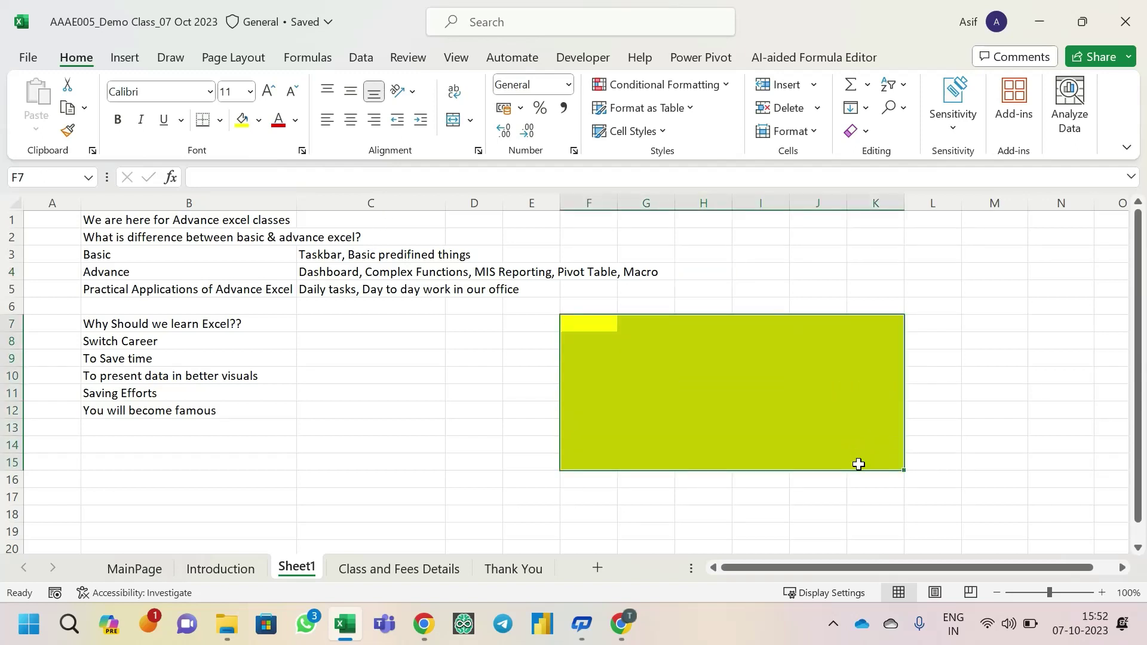
left_click(715, 382)
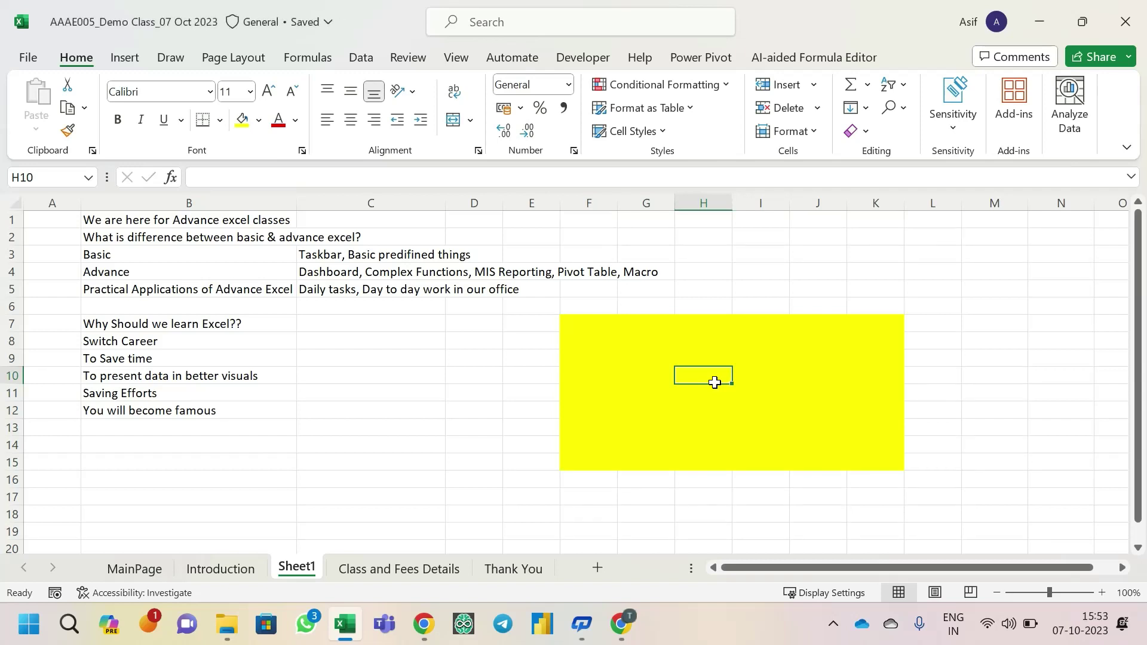
left_click(723, 270)
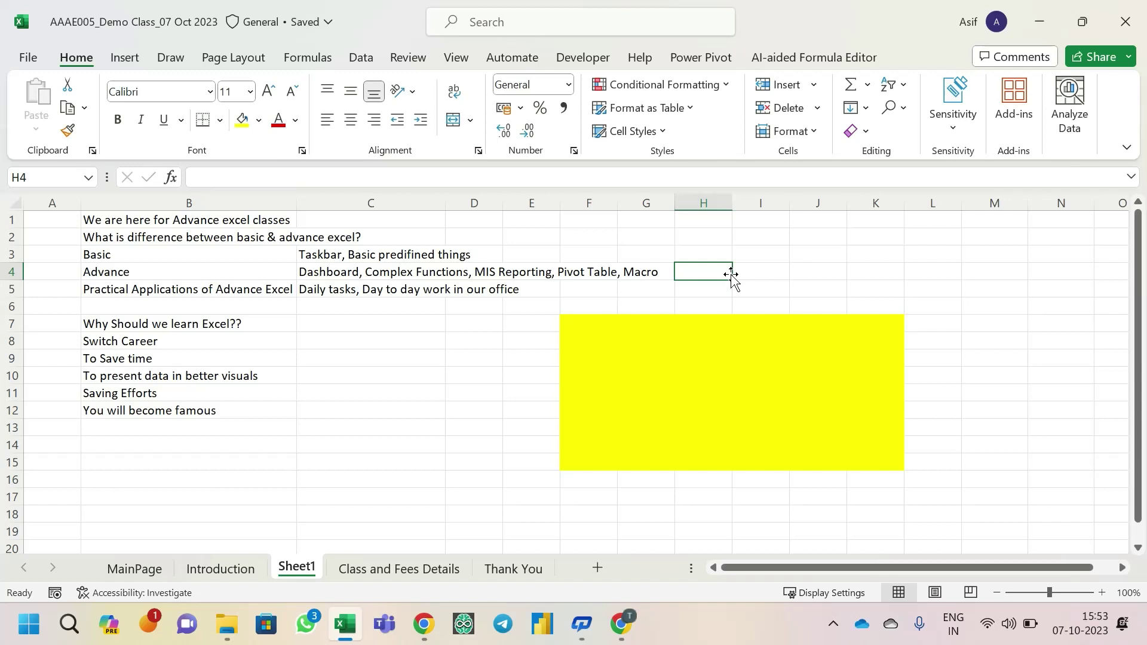
- Copy the yellow range F7:K15 and paste it at cells F18 and N7
left_click_drag(570, 323, 862, 457)
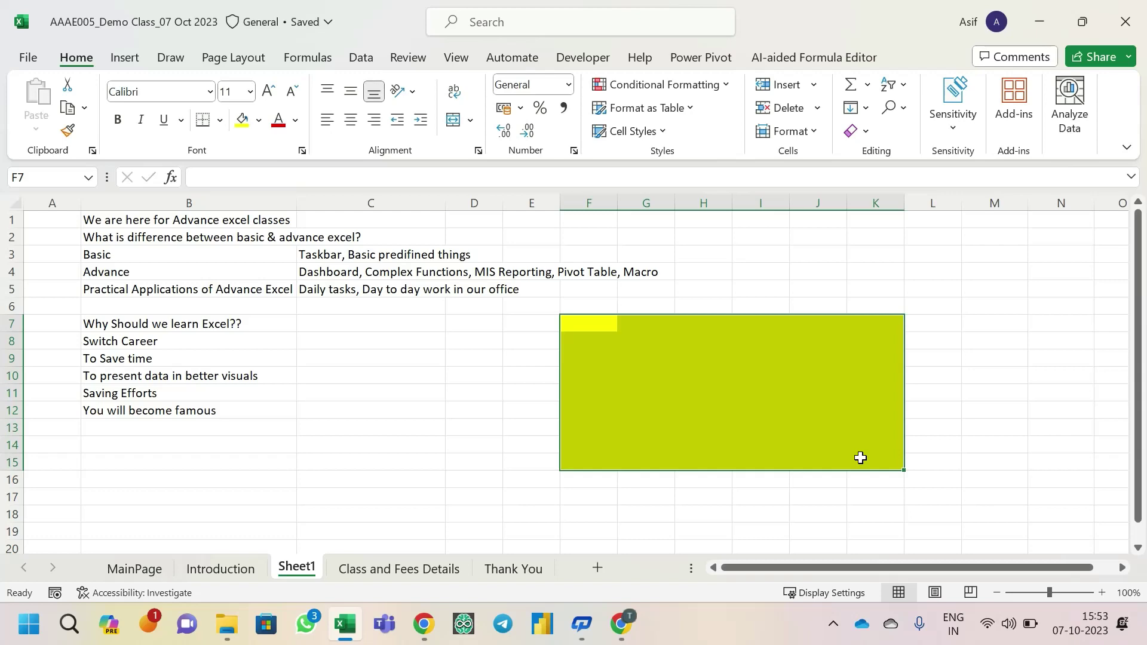
scroll(748, 376, "down", 2, "ctrl")
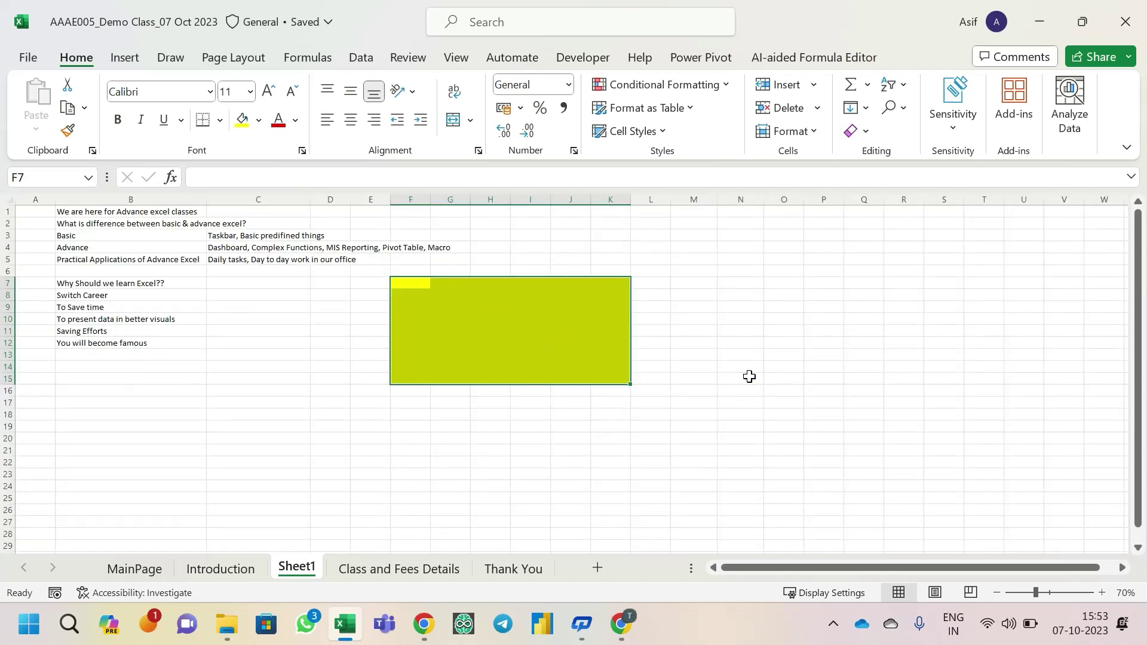
key("ctrl+c")
left_click(412, 414)
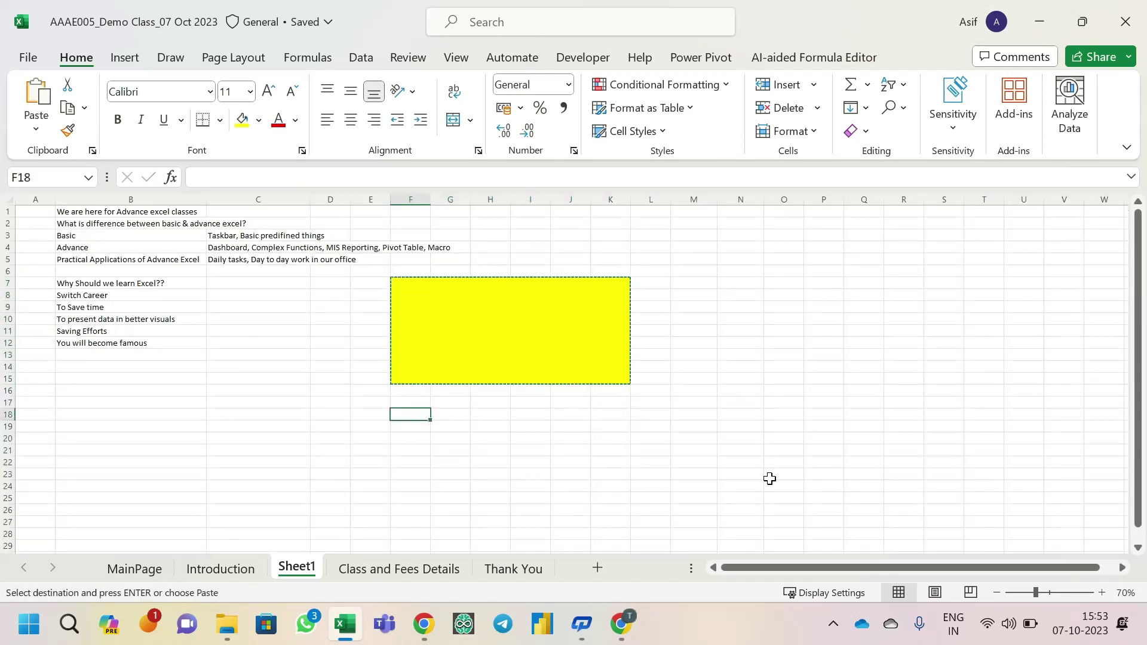
key("ctrl+v")
left_click(741, 282)
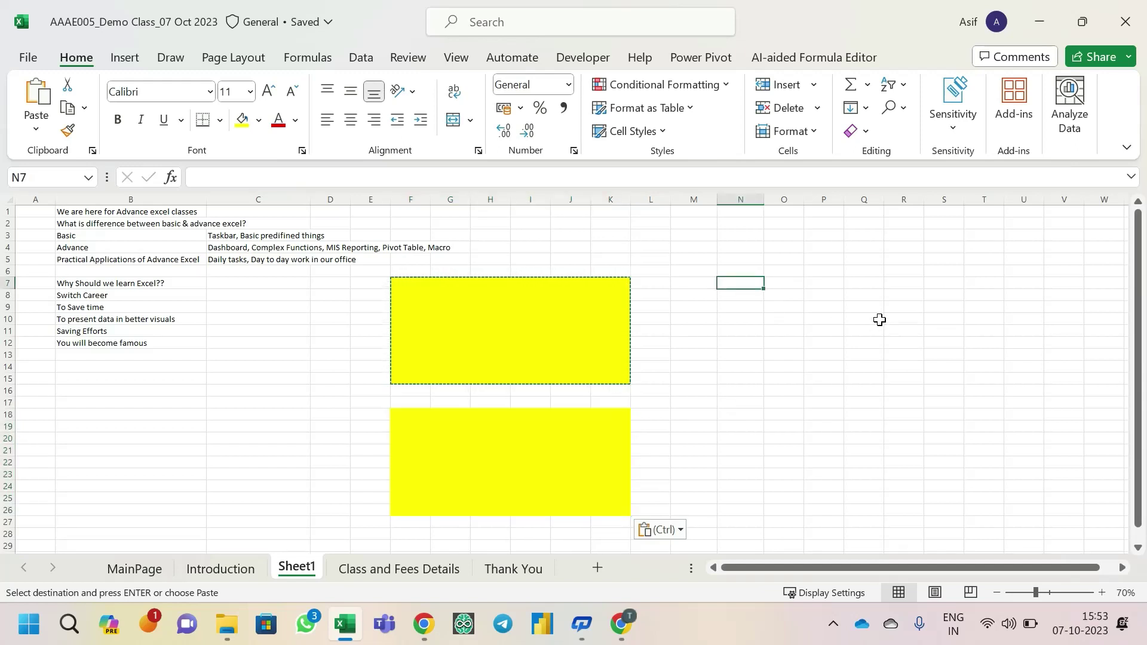
key("ctrl+v")
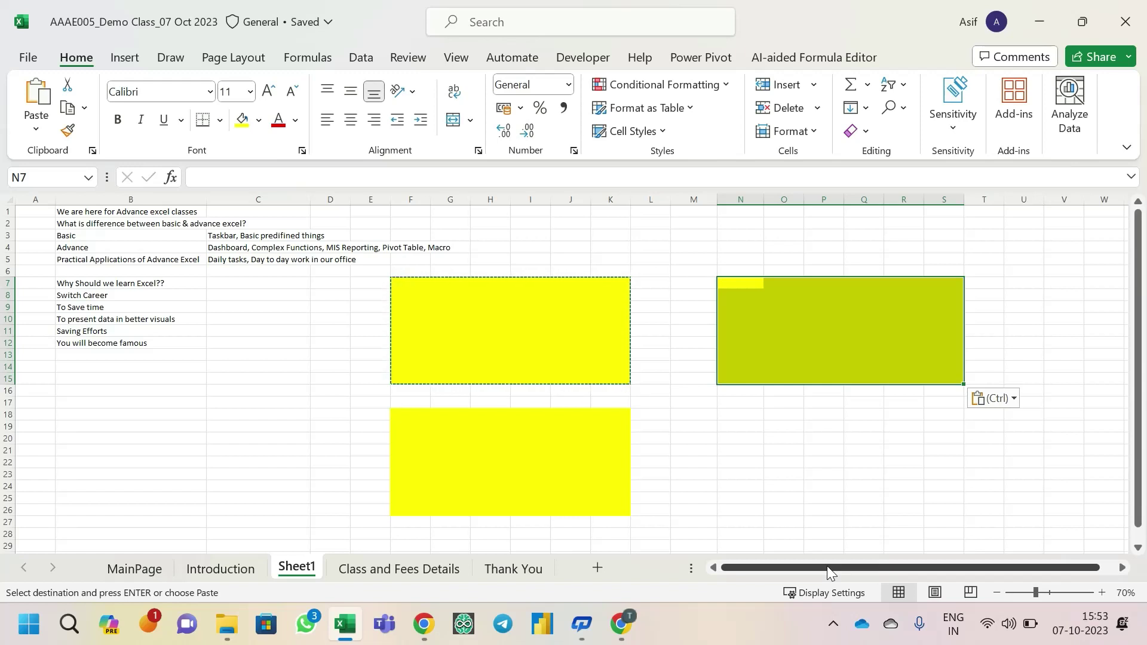
key("Escape")
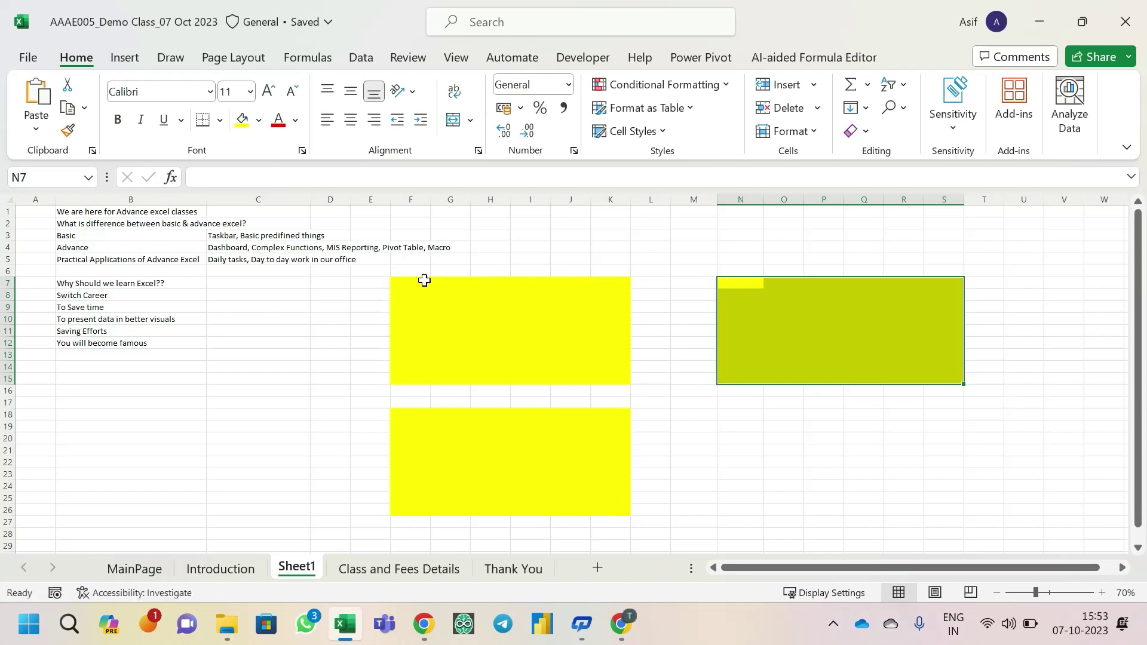
left_click_drag(411, 283, 615, 378)
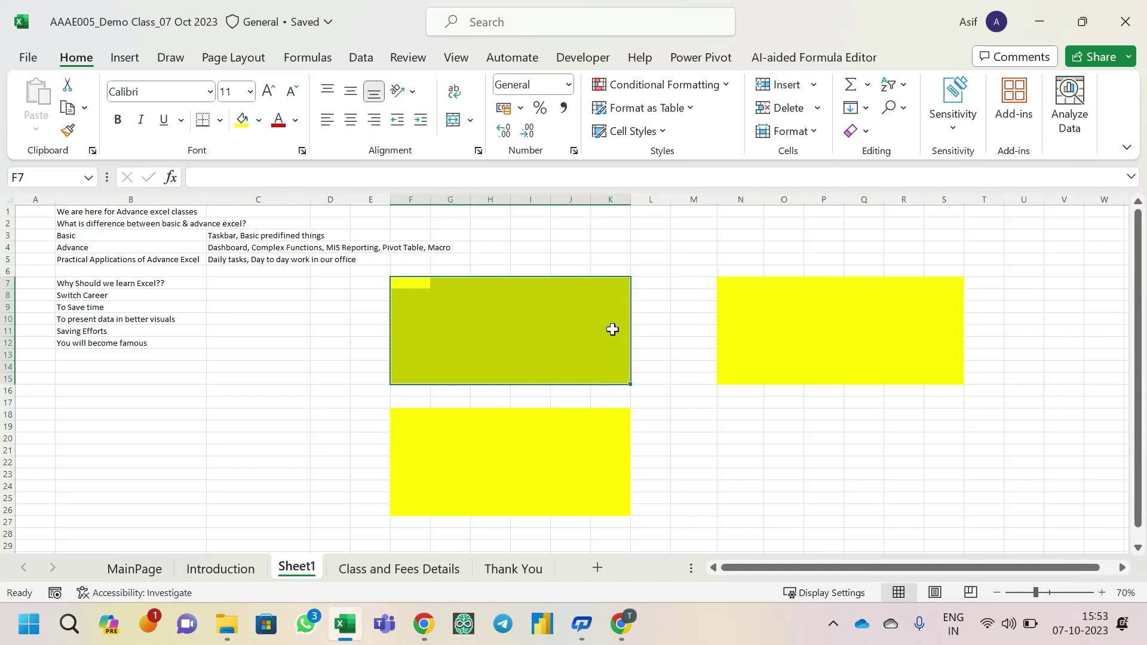
left_click(538, 250)
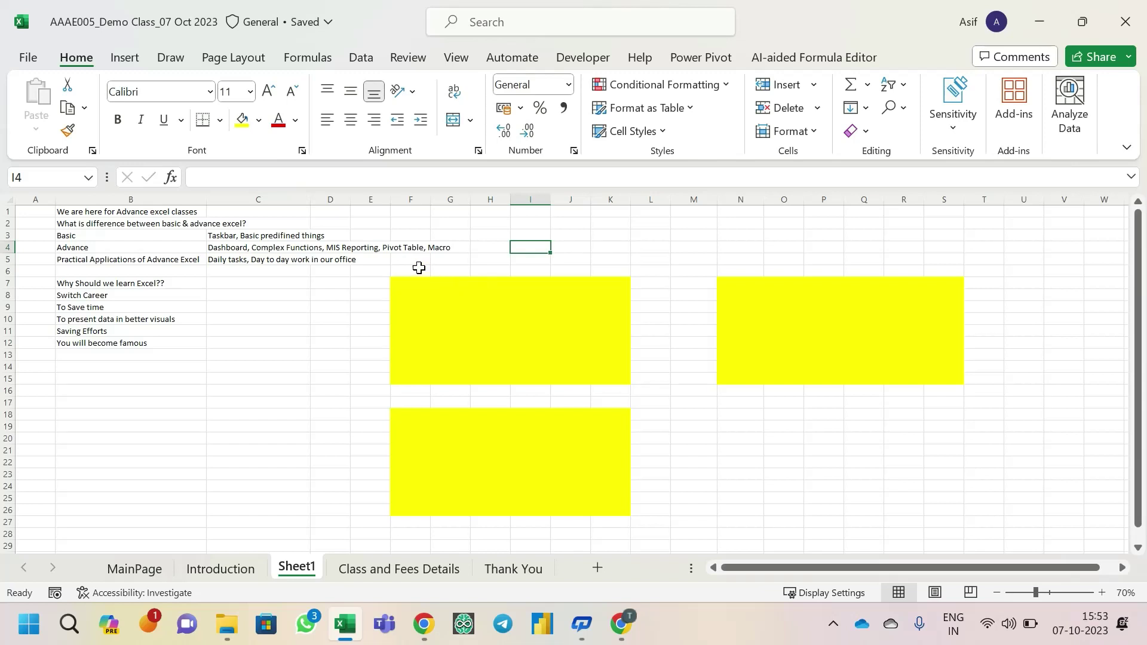
left_click_drag(407, 282, 609, 378)
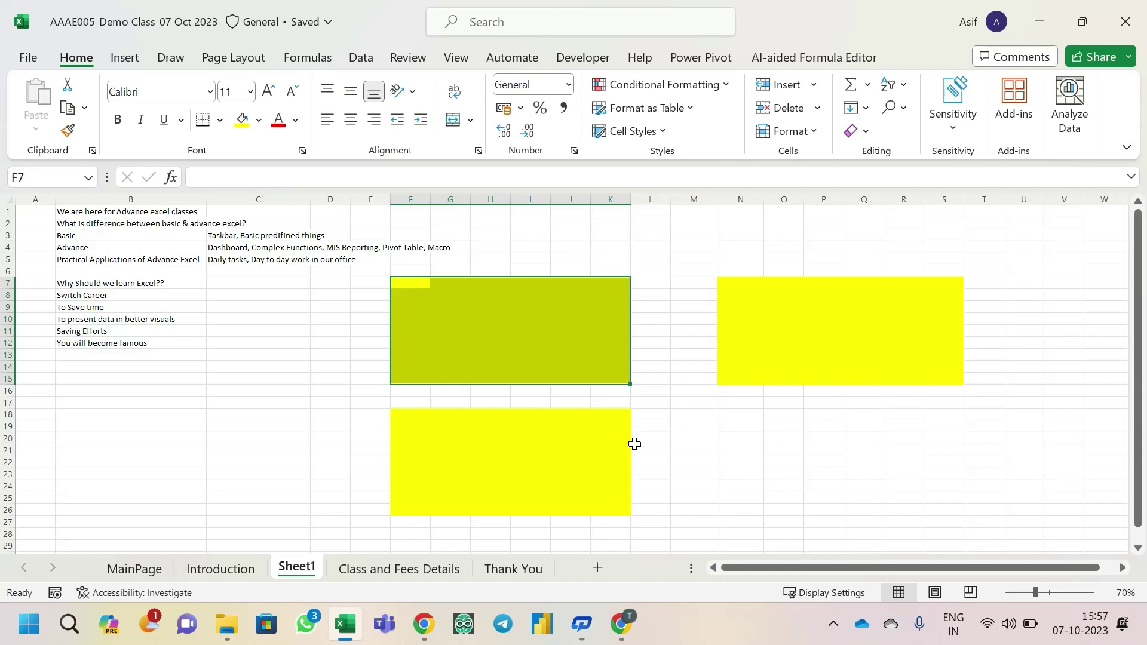
- Go over the list of reasons for learning Excel in cells B7 to B12, ending on the empty cell B13
left_click(131, 286)
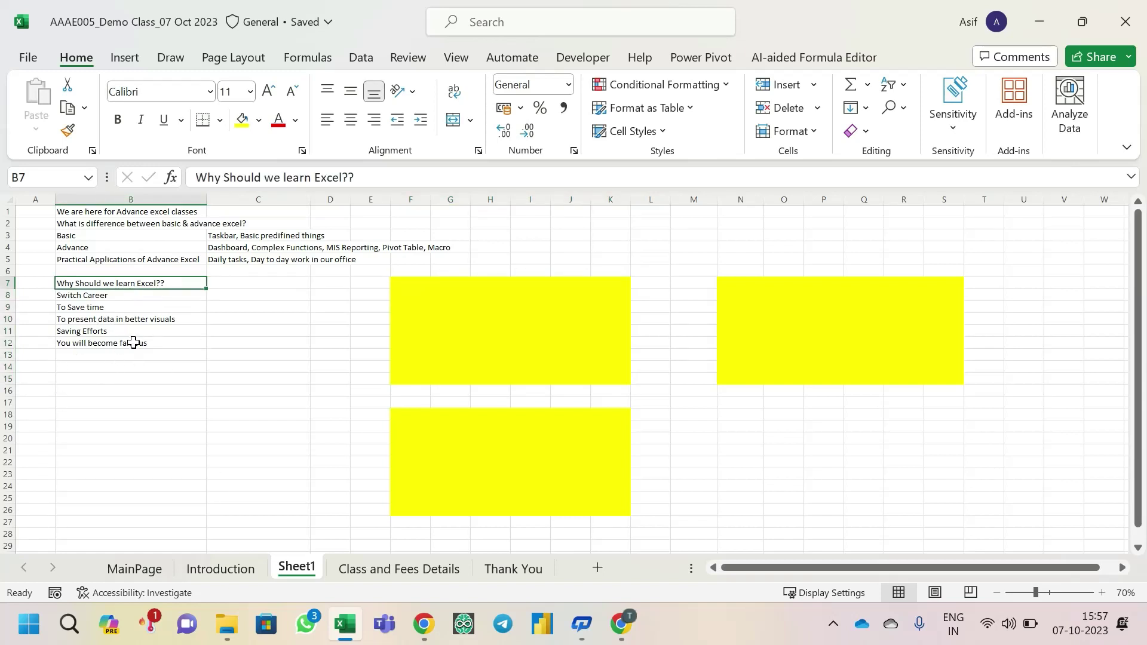
left_click(100, 305)
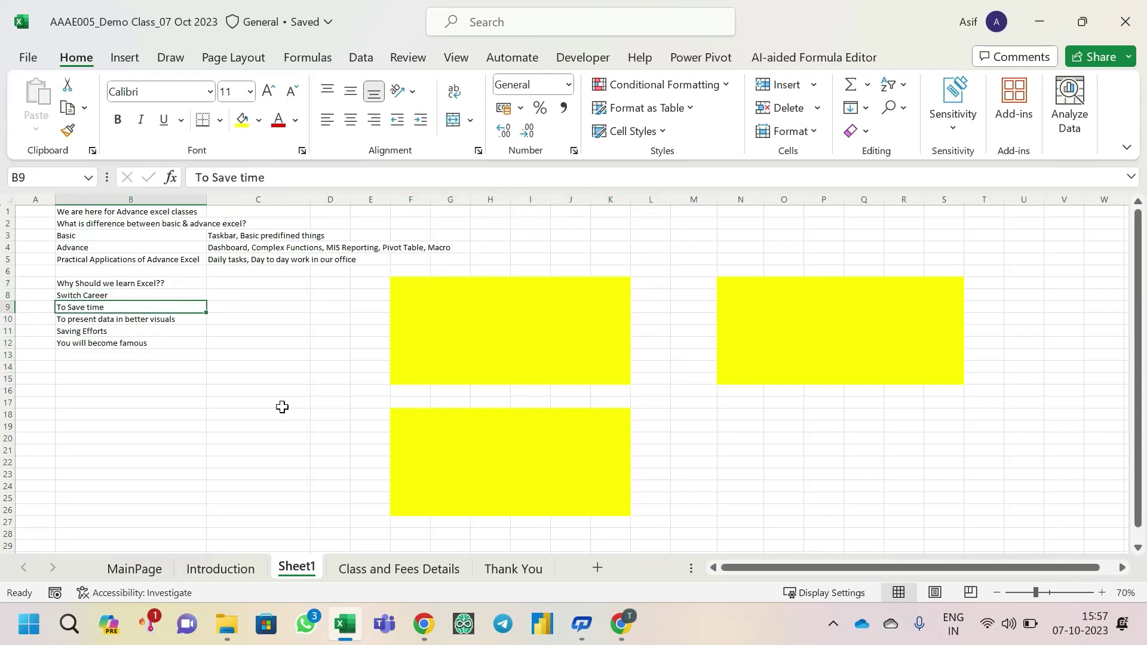
key("Up")
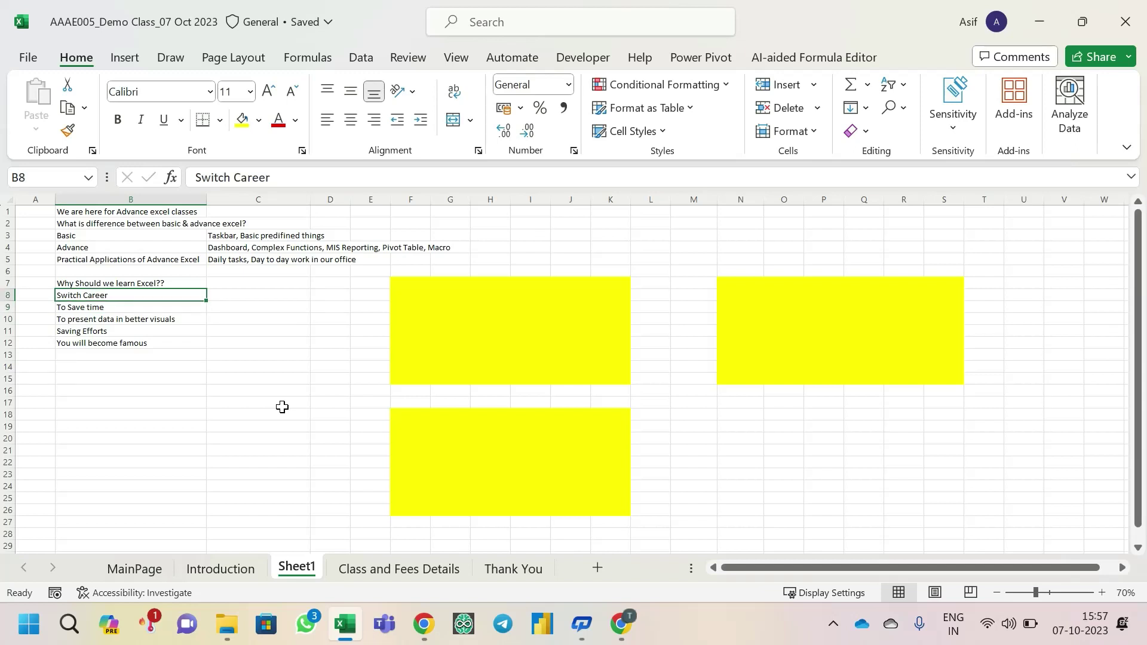
key("Down")
key("Down")
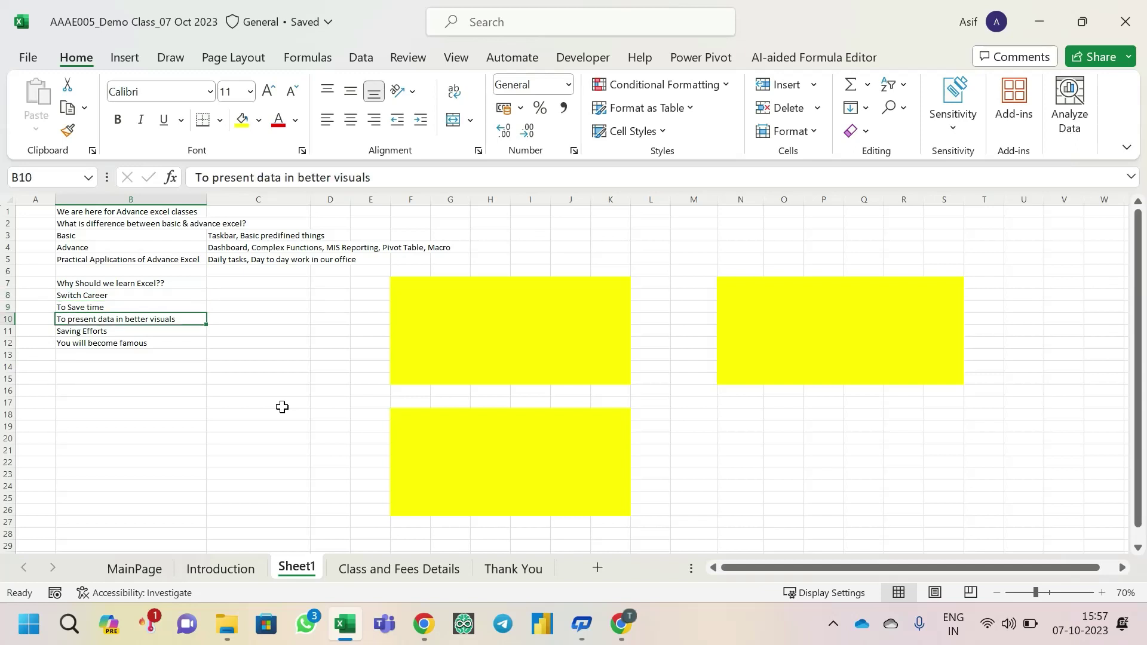
key("Down")
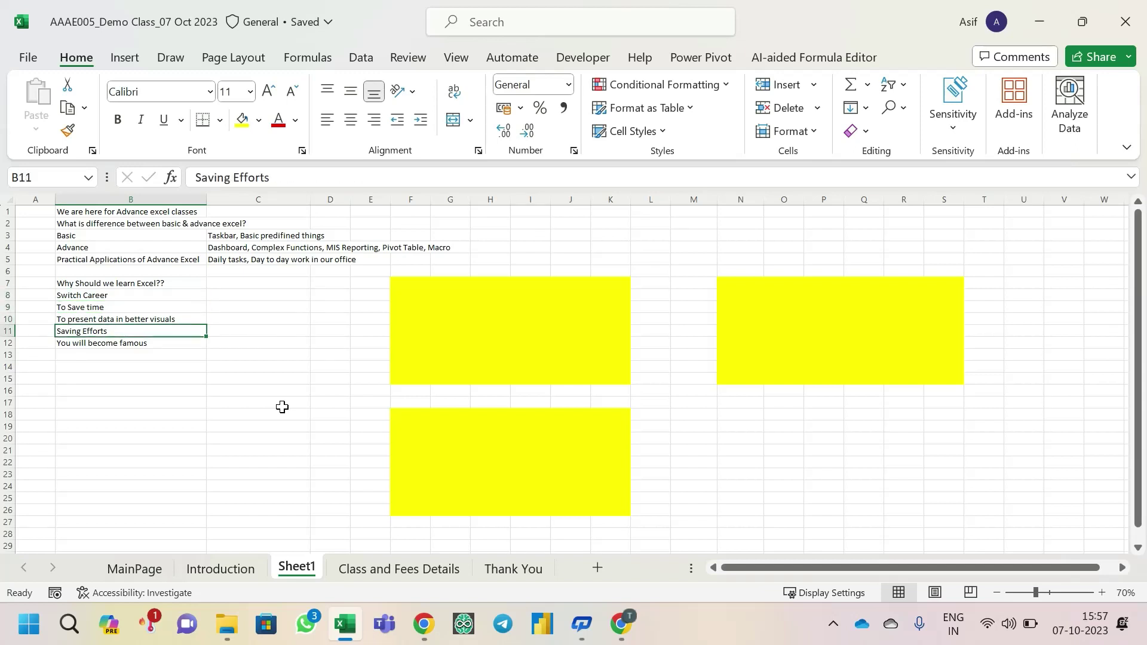
key("Down")
key("Down")
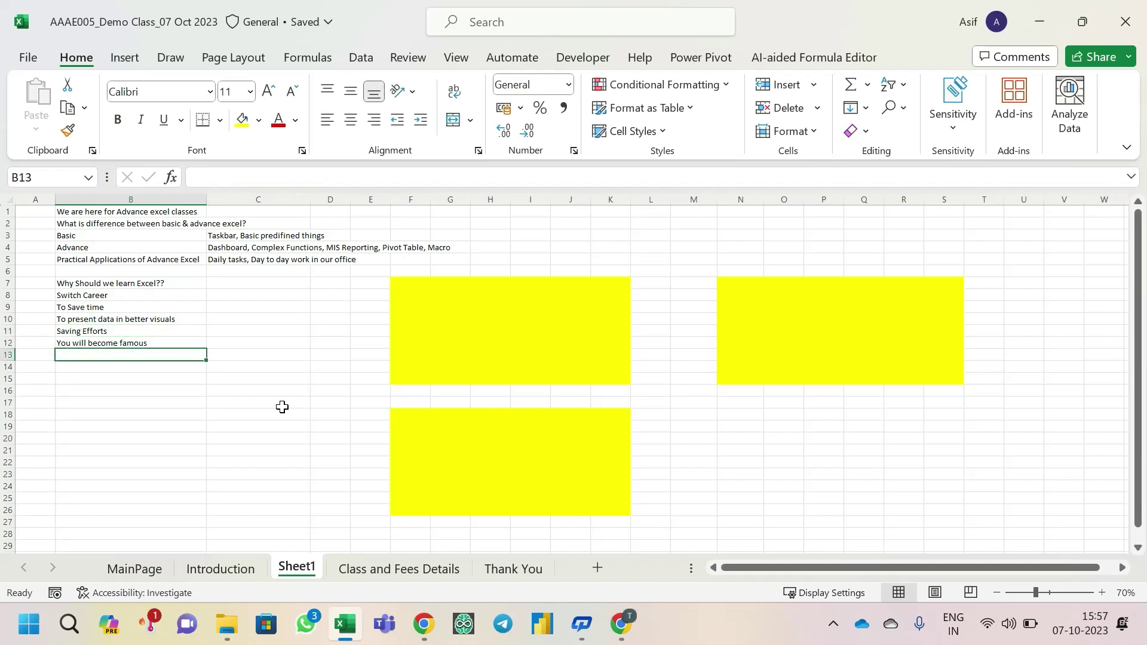
type("Pre")
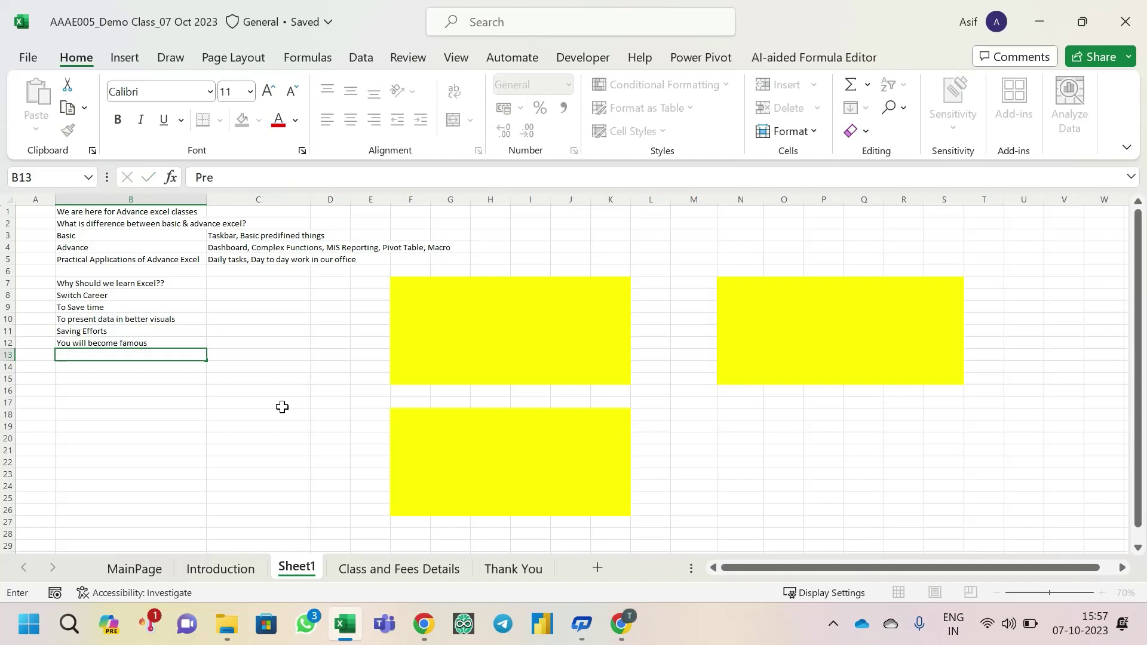
key("Escape")
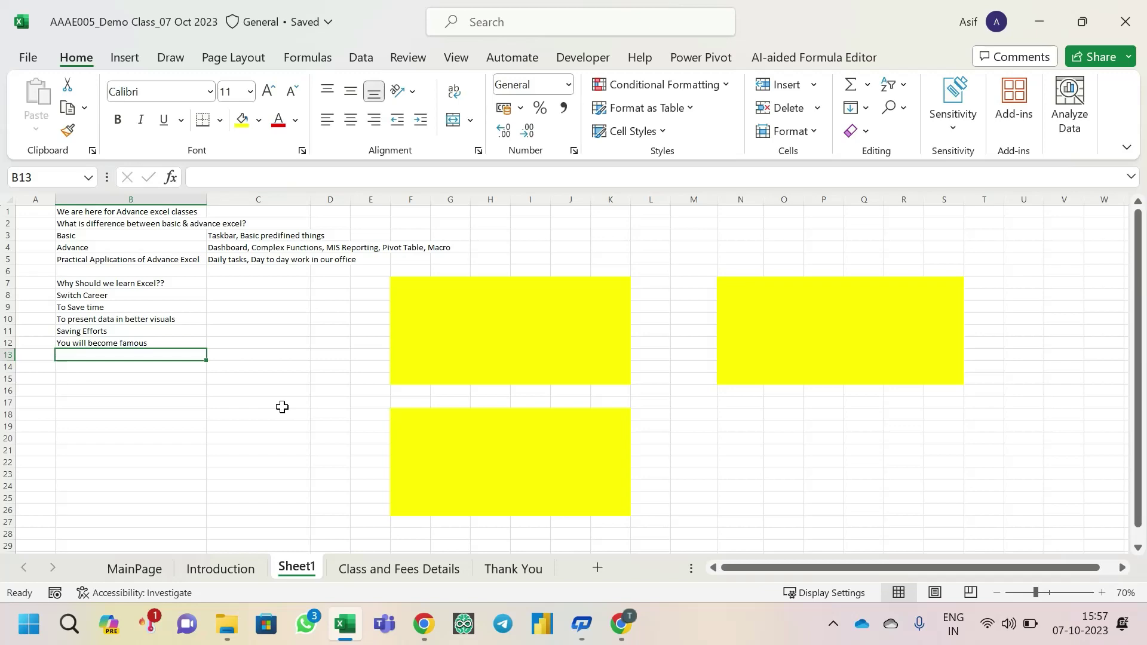
- Check the Google Meet call and return to Excel to review the reasons in cells B9 to B12, ending on B13
key("alt+Tab")
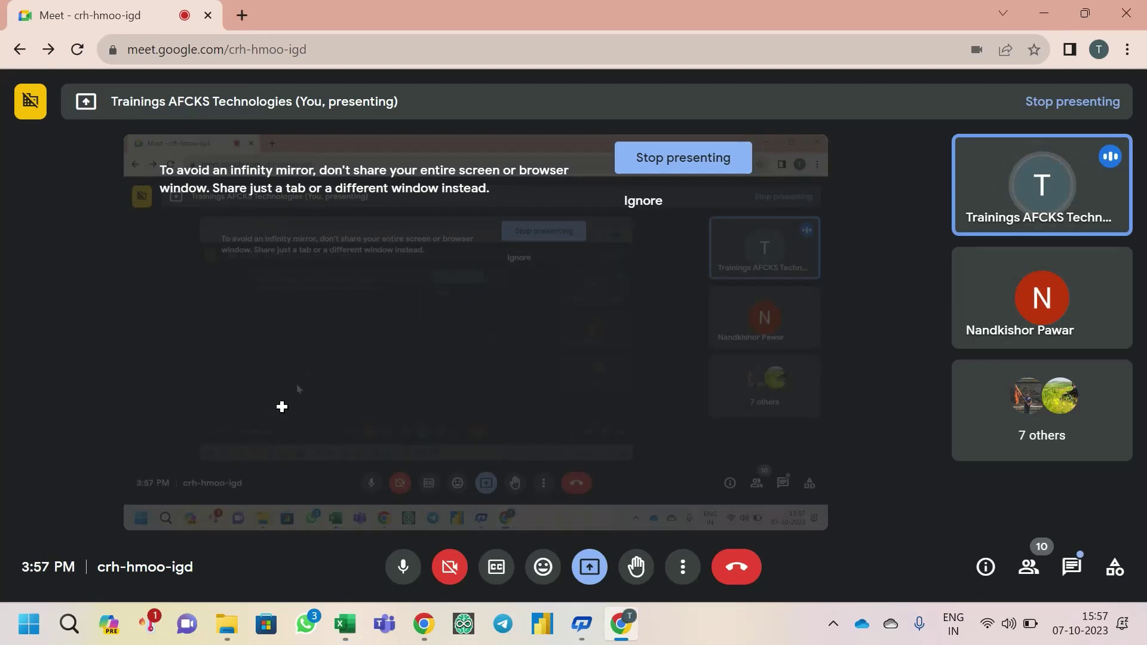
key("alt+Tab")
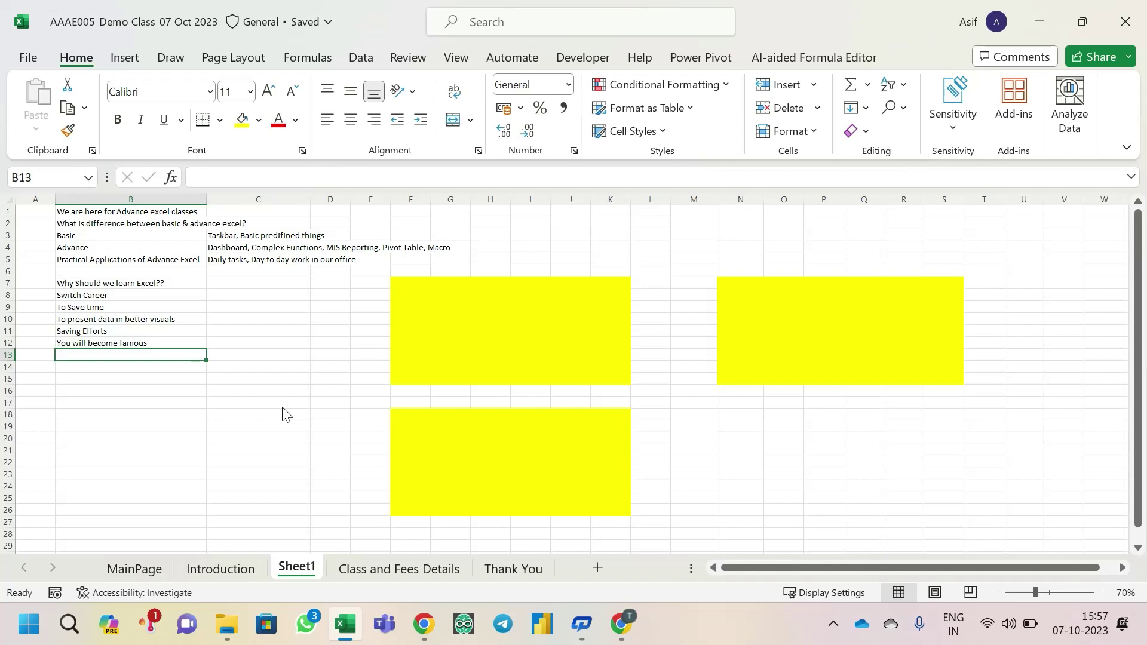
key("Up")
key("Up")
key("Up")
key("Up")
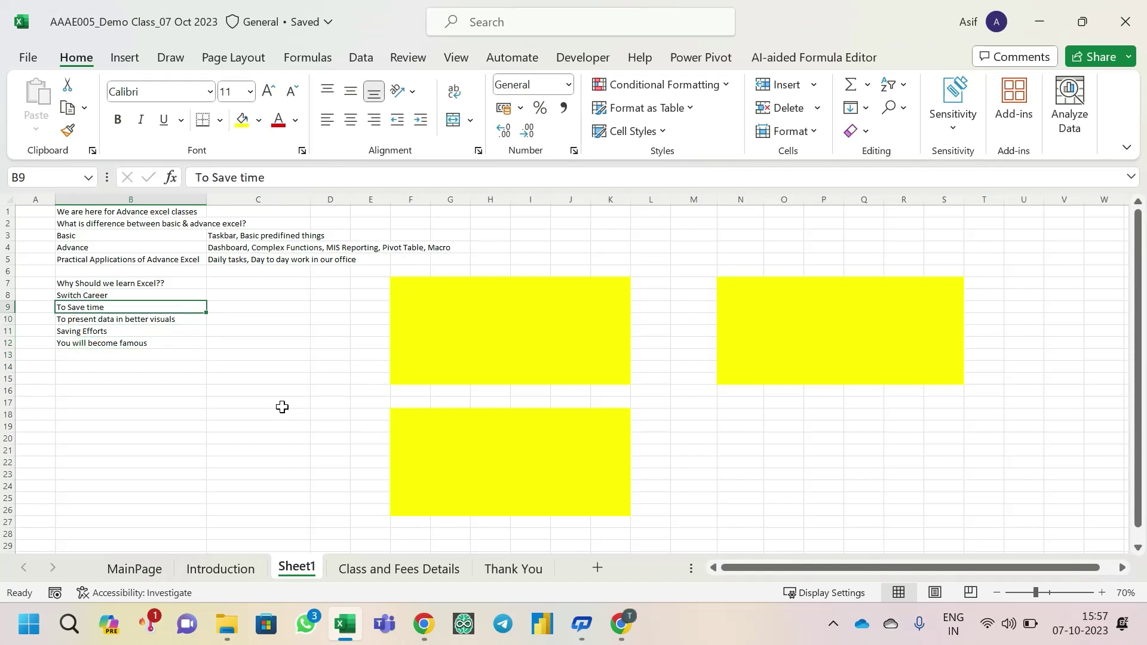
key("Down")
key("Down")
key("Down")
key("Down")
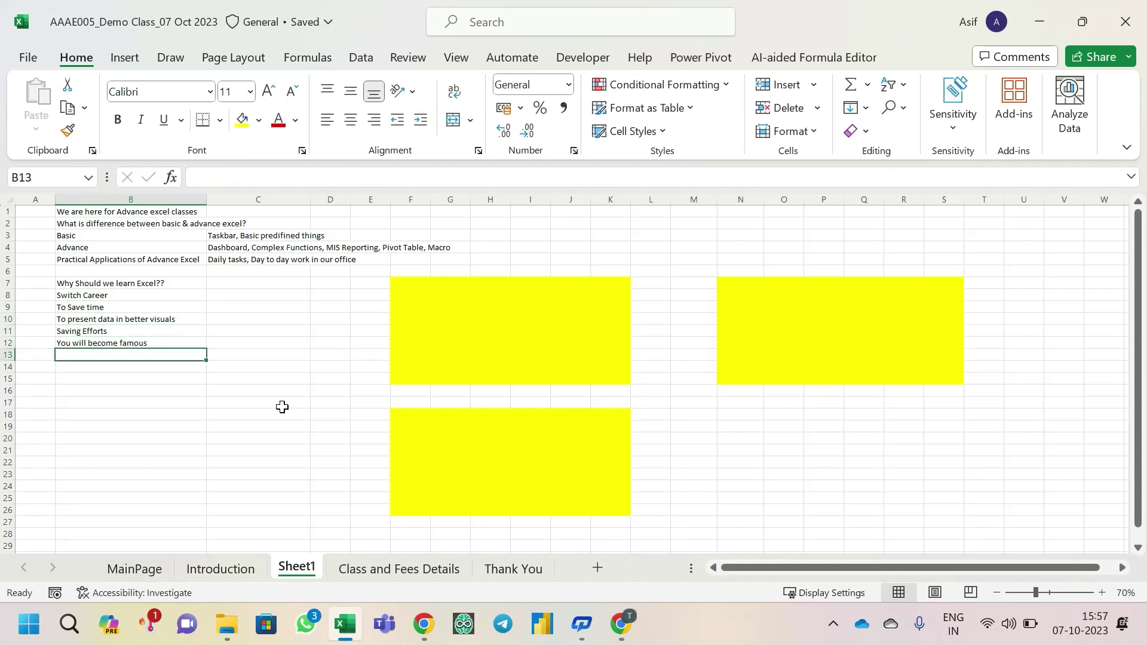
key("Up")
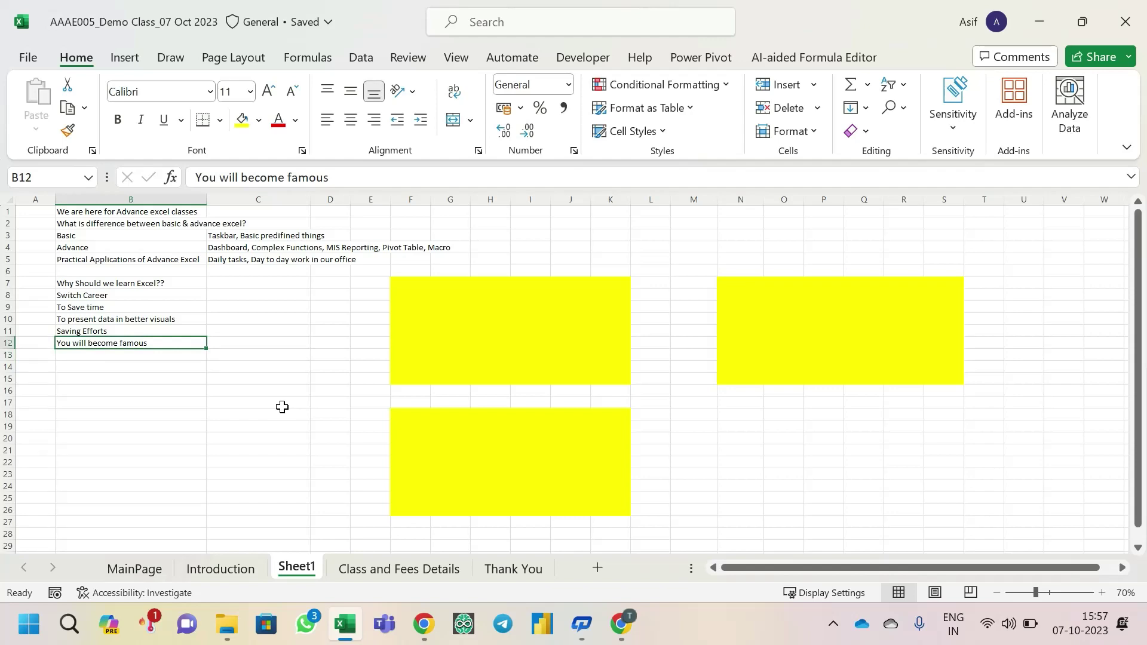
key("Down")
- Check the Google Meet call again, return to Excel and enter "Big Data handling" as the next reason in cell B13
key("alt+Tab")
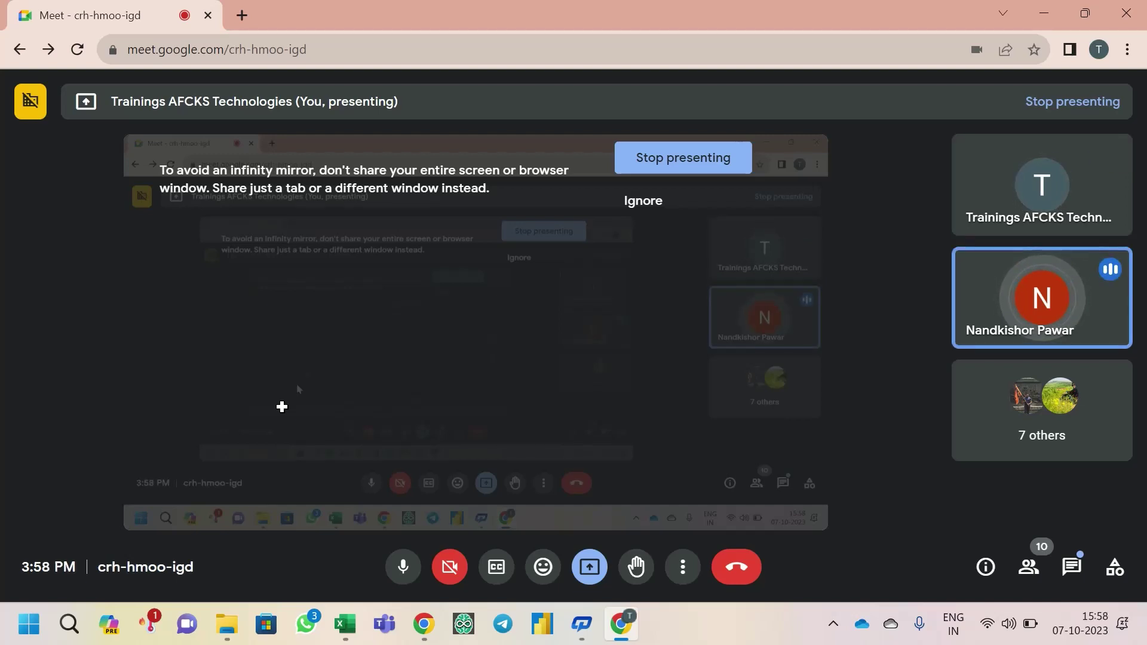
key("alt+Tab")
type("Big")
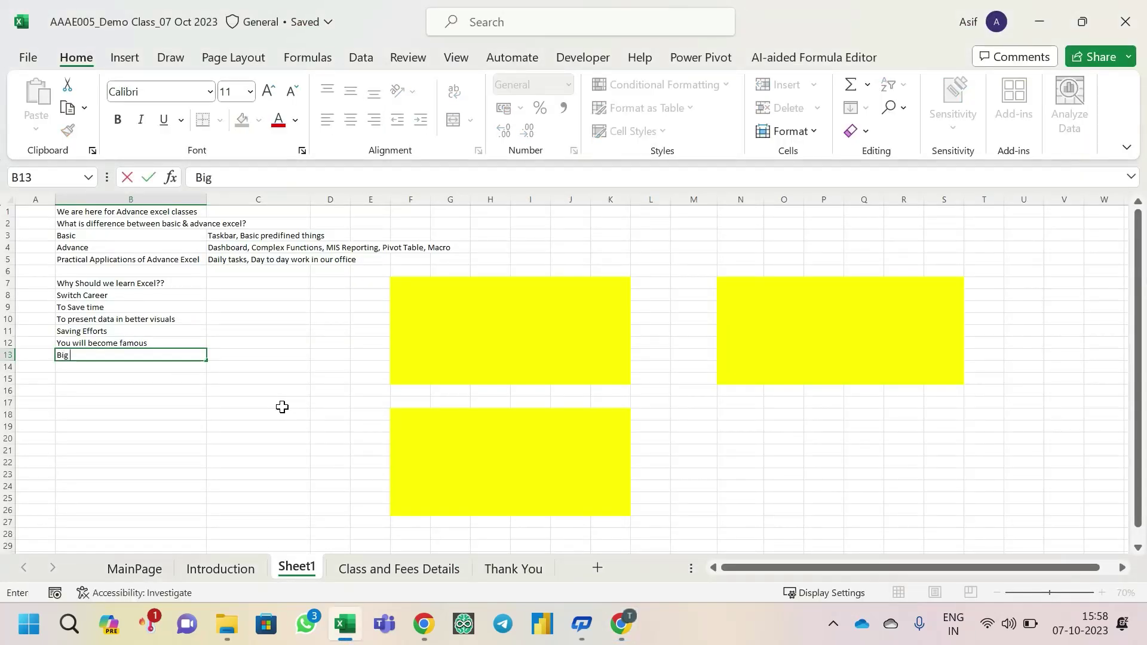
type(" Data handling")
key("Return")
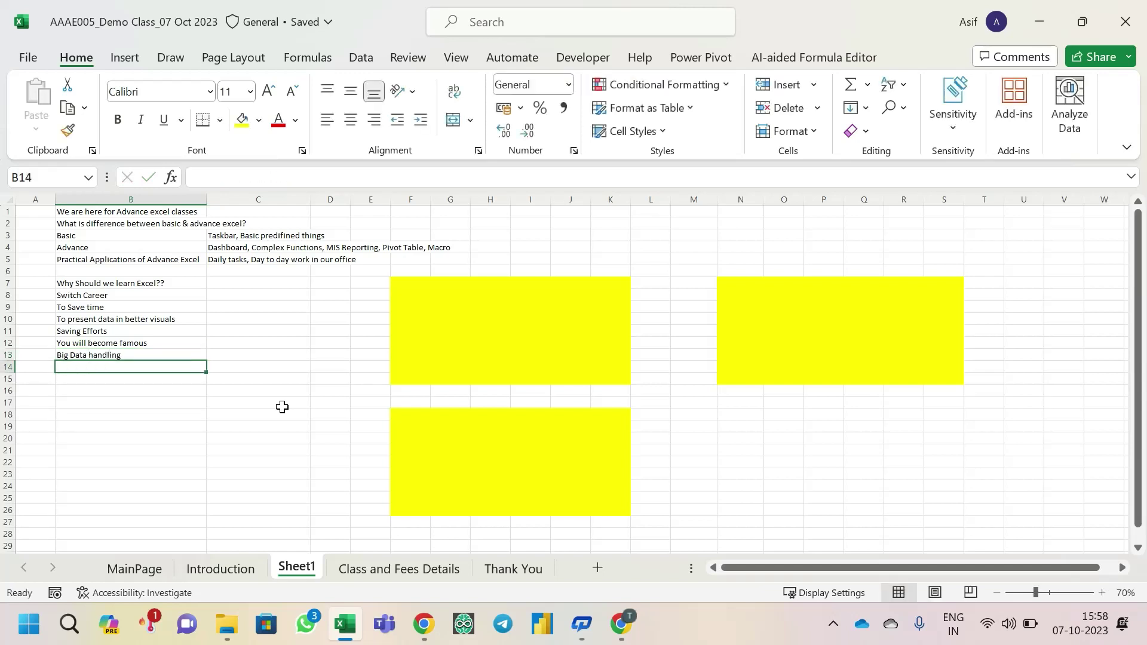
- Reread the reasons in cells B11 to B13, ending on the empty cell B14
key("Up")
key("Up")
key("Up")
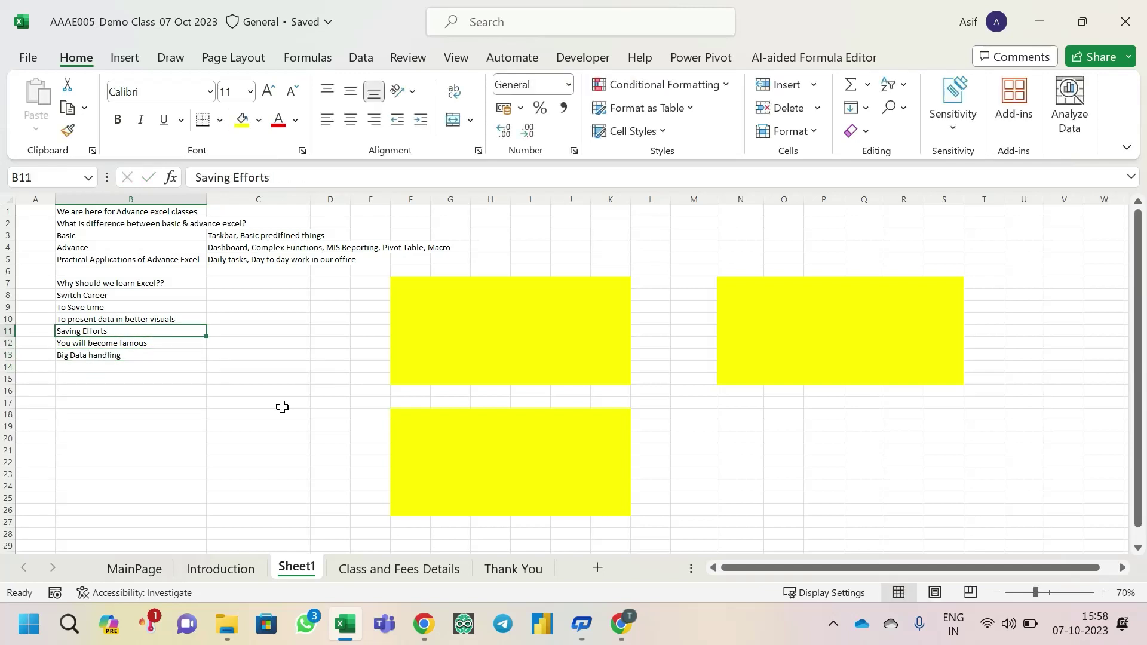
key("Down")
key("Down")
key("Up")
key("Up")
key("Down")
key("Down")
key("Down")
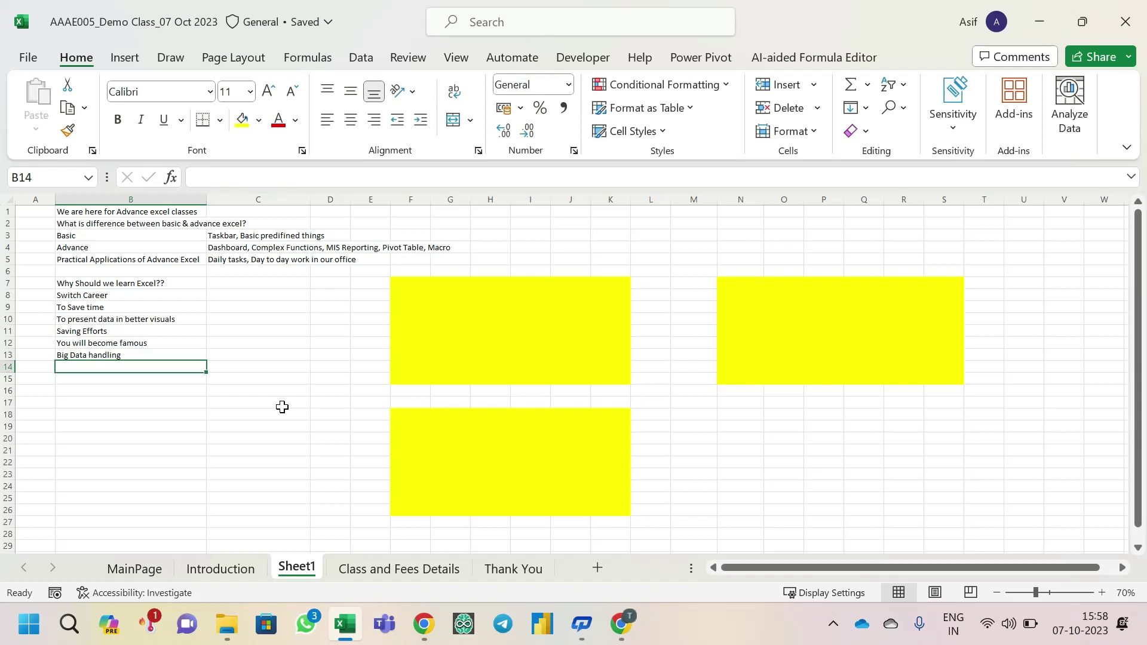
- Enter "Easy to learn Application" as the next reason in cell B14
type("Easy t")
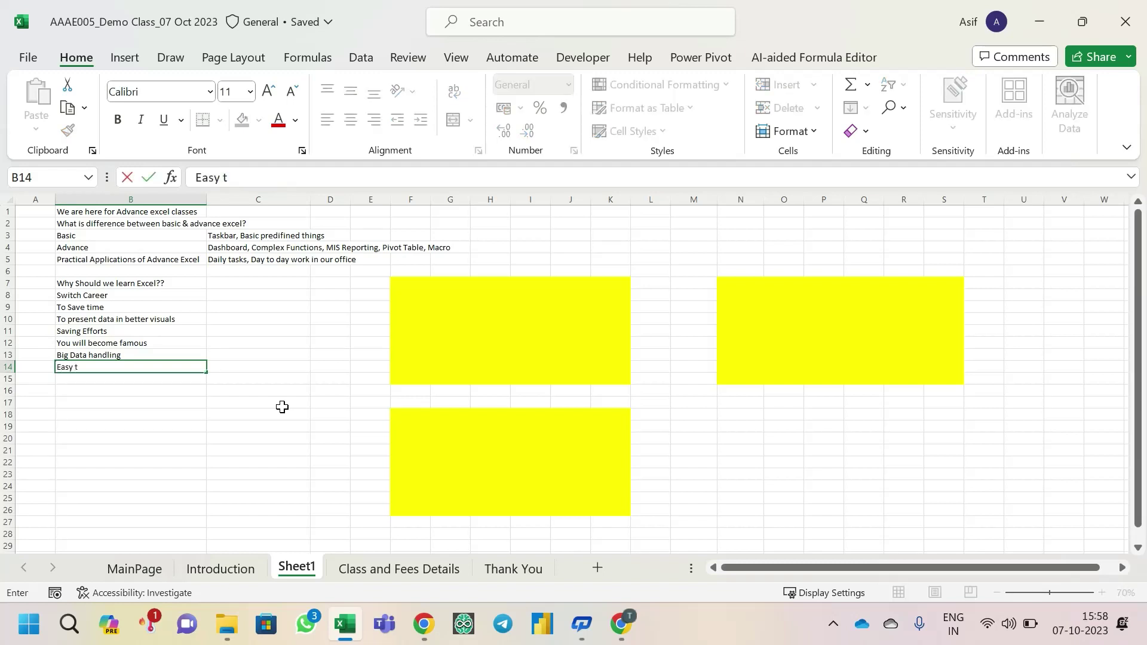
type("o learn Application")
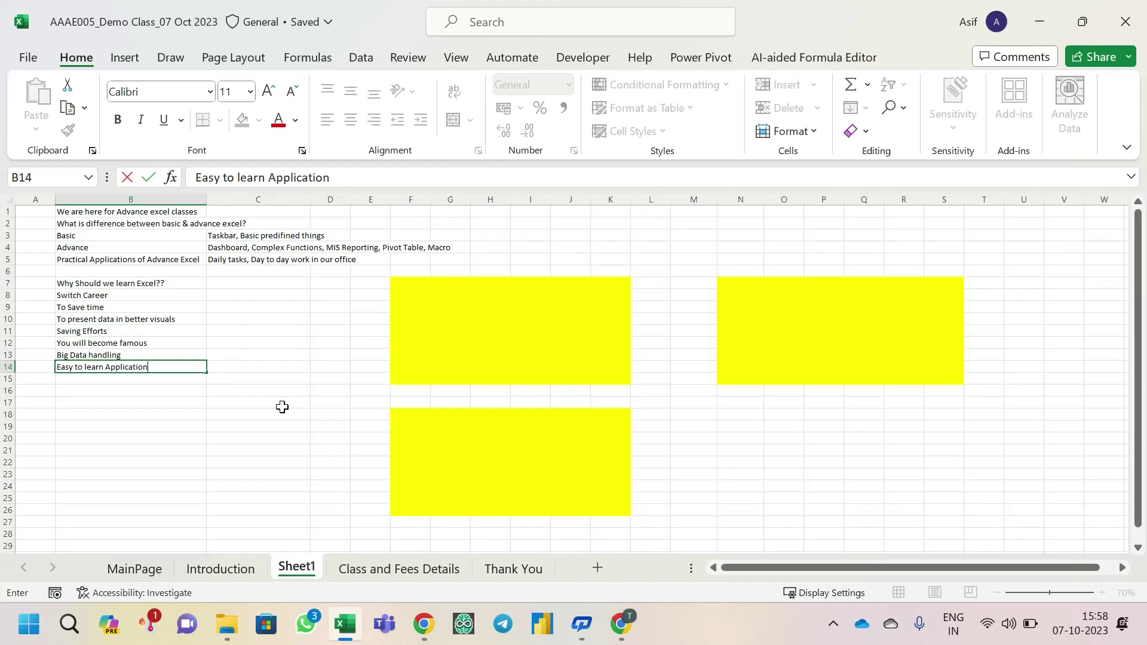
key("Return")
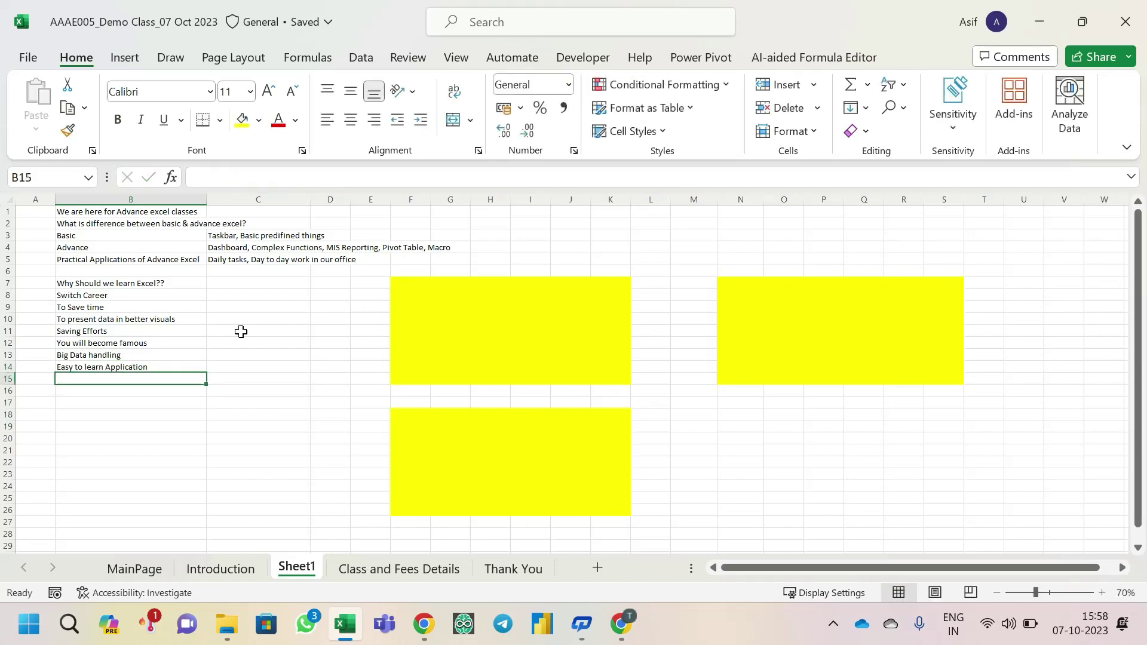
- Zoom the sheet to 190% and bring the reasons in cells B8 to B14 into view
scroll(239, 353, "up", 4)
scroll(267, 410, "up", 4)
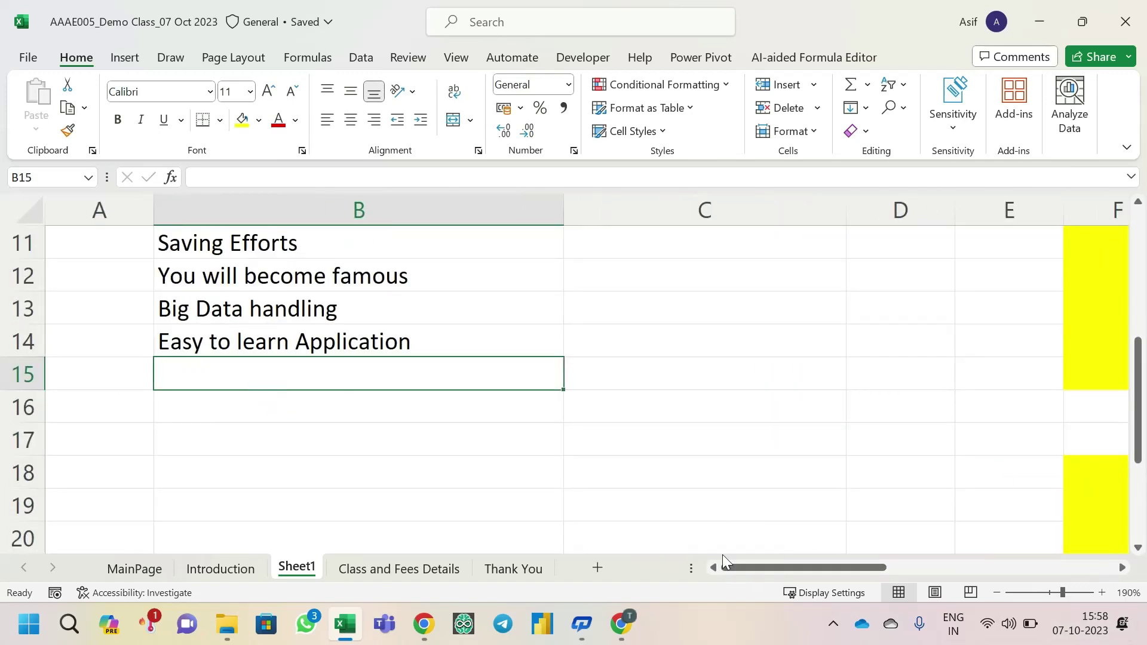
scroll(669, 439, "up", 2)
scroll(670, 440, "down", 1)
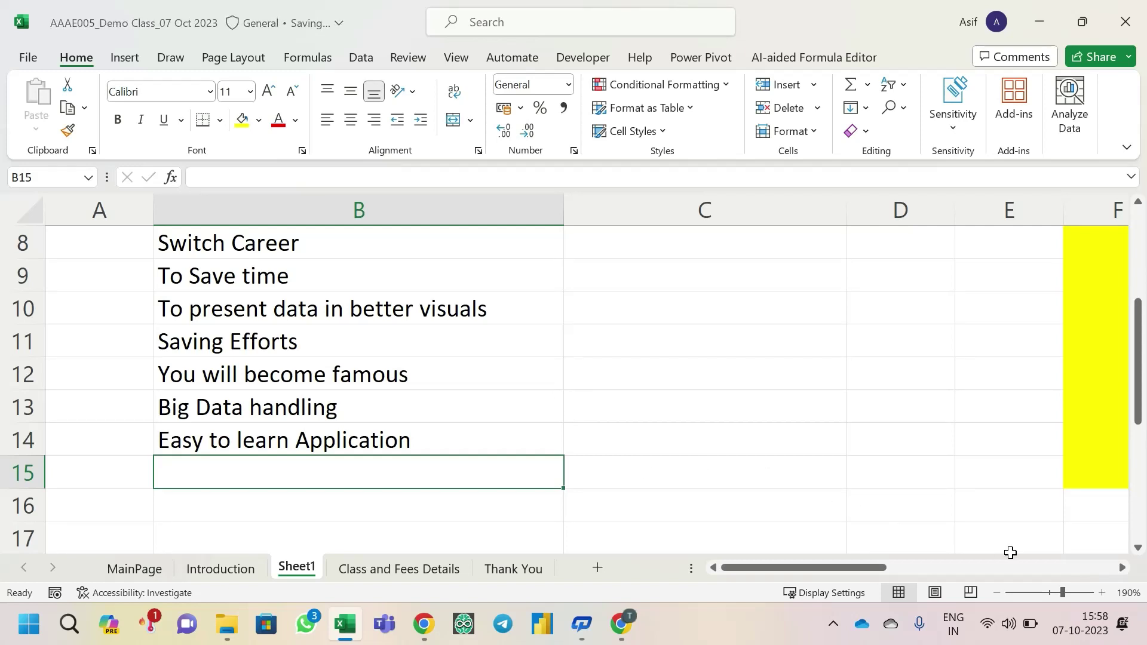
- Enter "Universaly used application" as the next reason in cell B15
type("Uni")
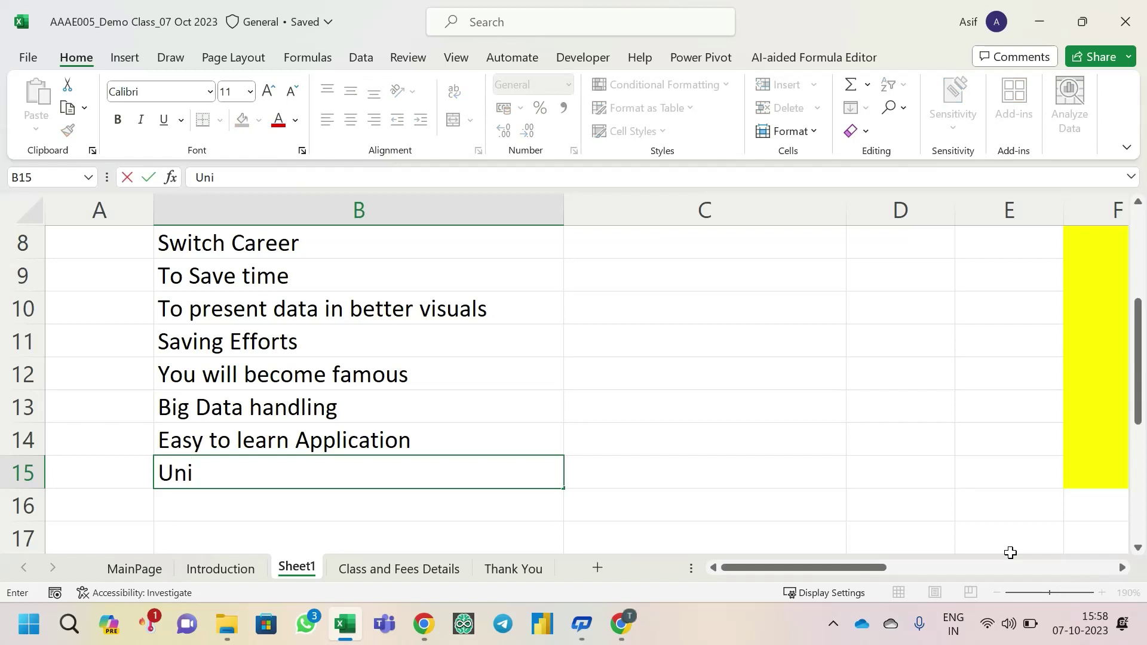
type("versit")
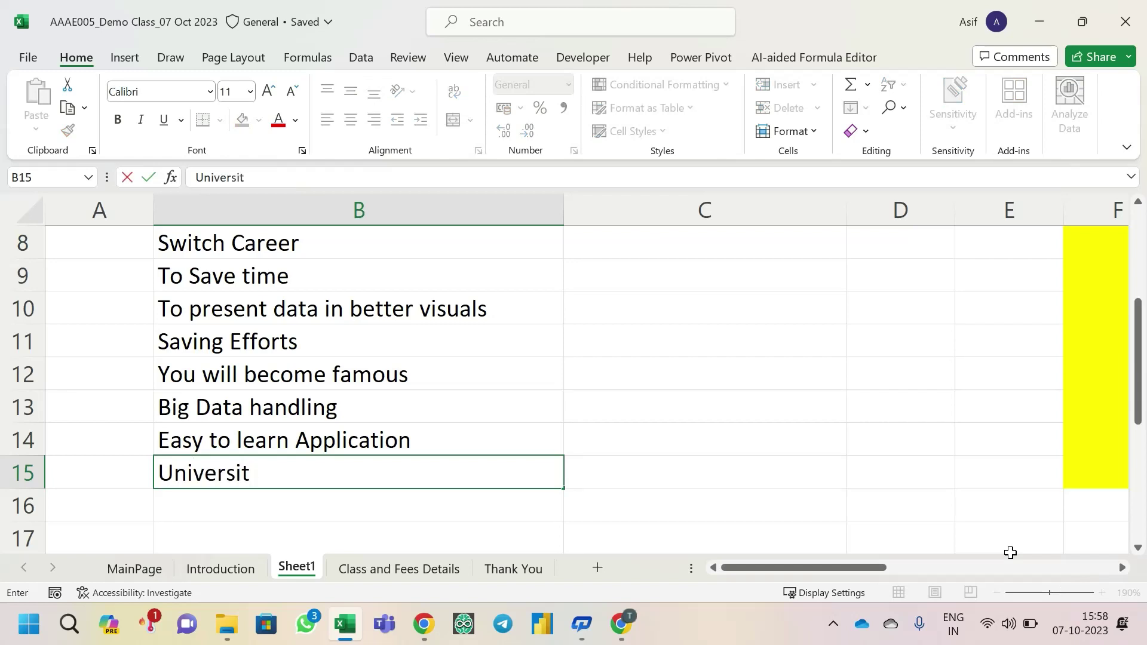
key("BackSpace")
key("BackSpace")
type("e")
key("BackSpace")
type("ally")
key("BackSpace")
key("BackSpace")
type("y used application")
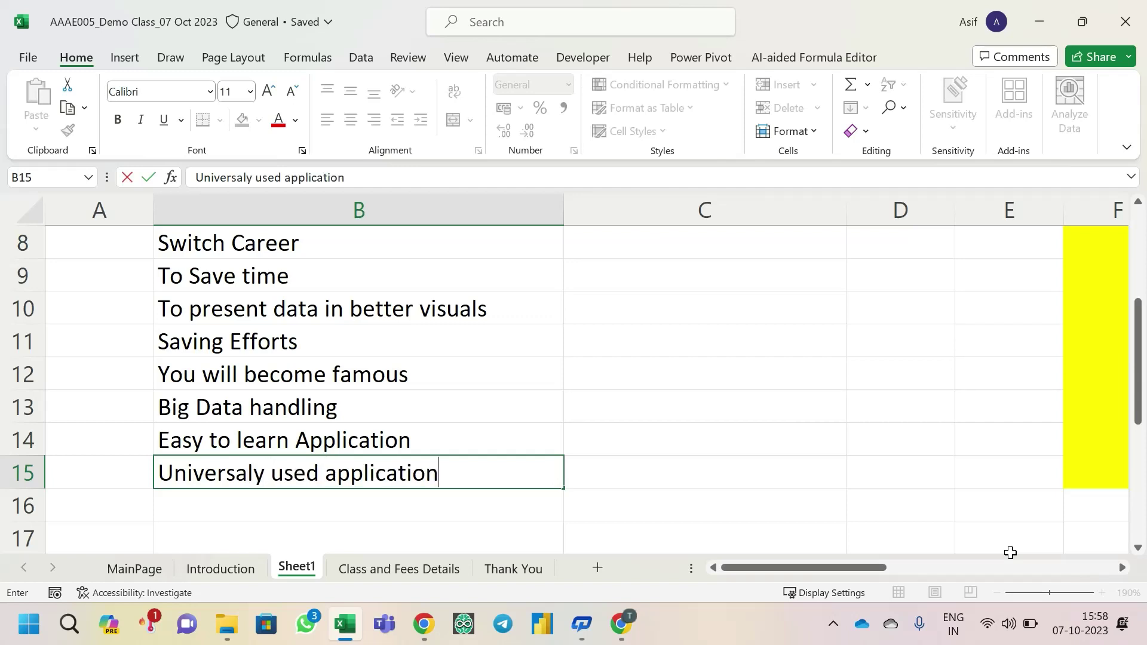
key("Return")
key("Up")
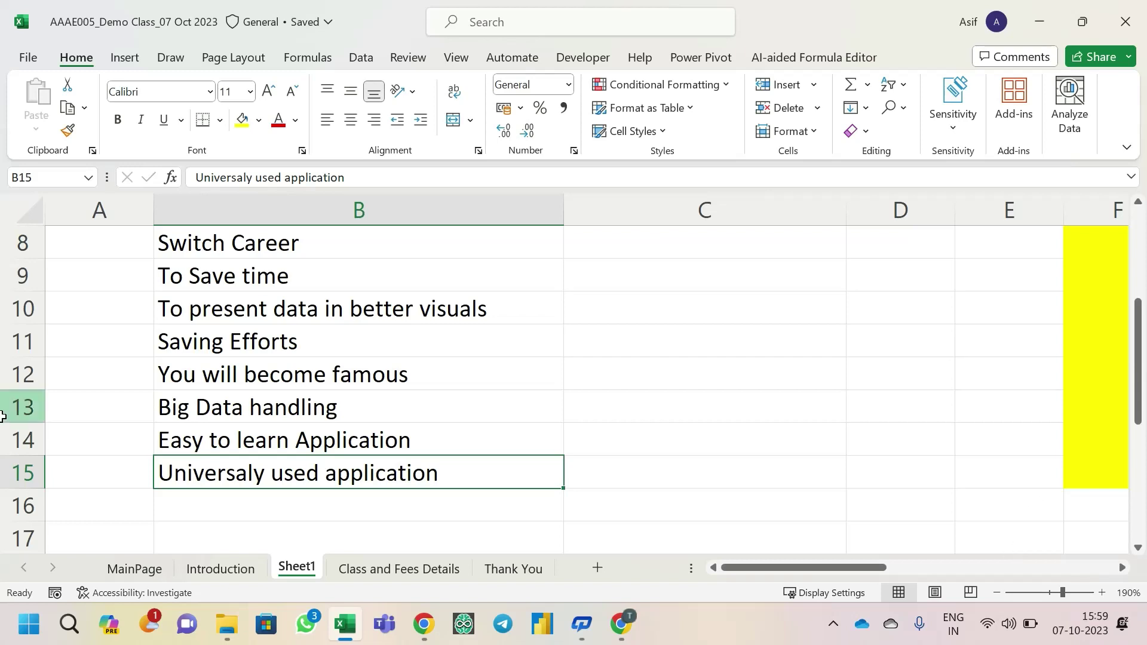
- Enter "Support on Windows, MAC" as the next reason in cell B16
scroll(523, 433, "down", 2)
left_click(370, 314)
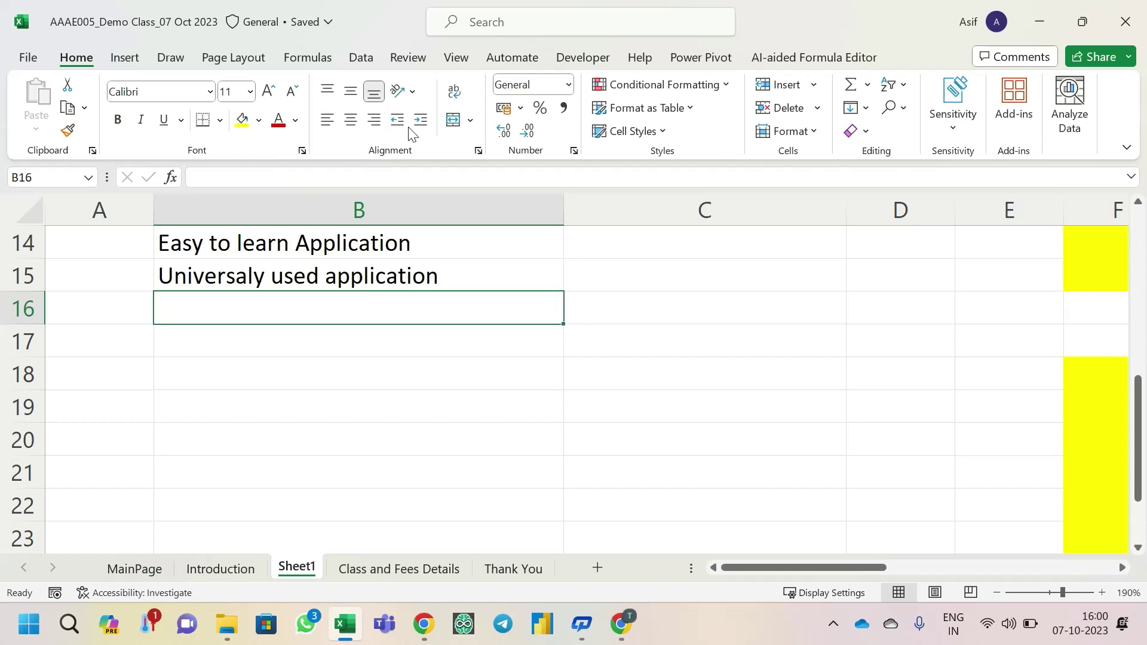
type("Support")
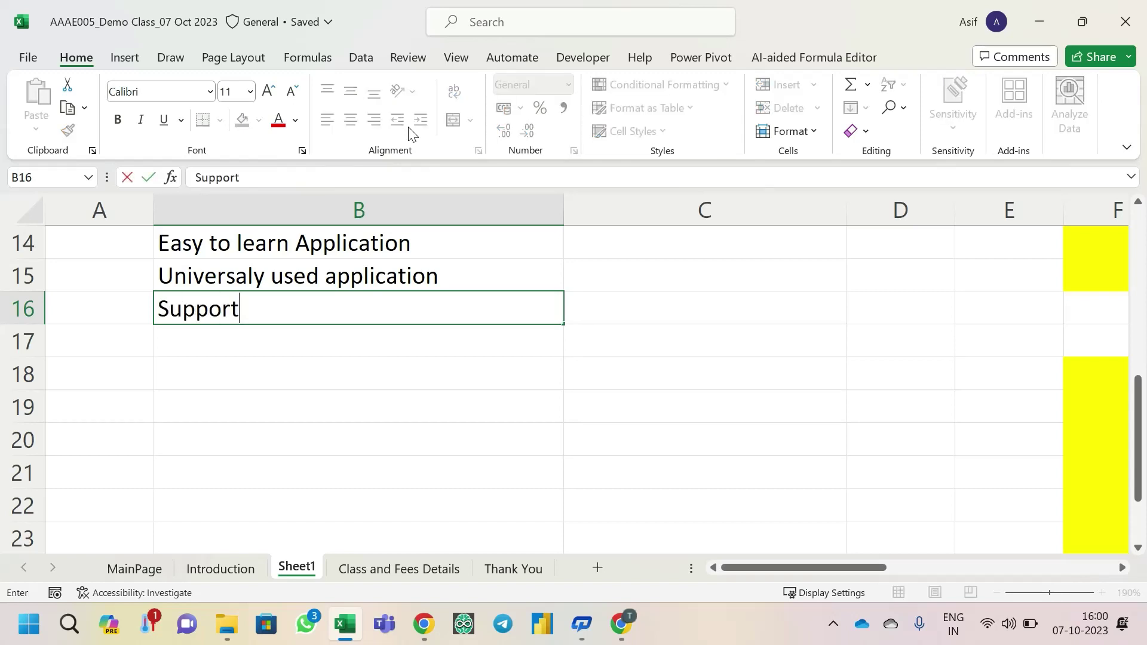
key("BackSpace")
type("t on")
type("Windows")
type(", MAC")
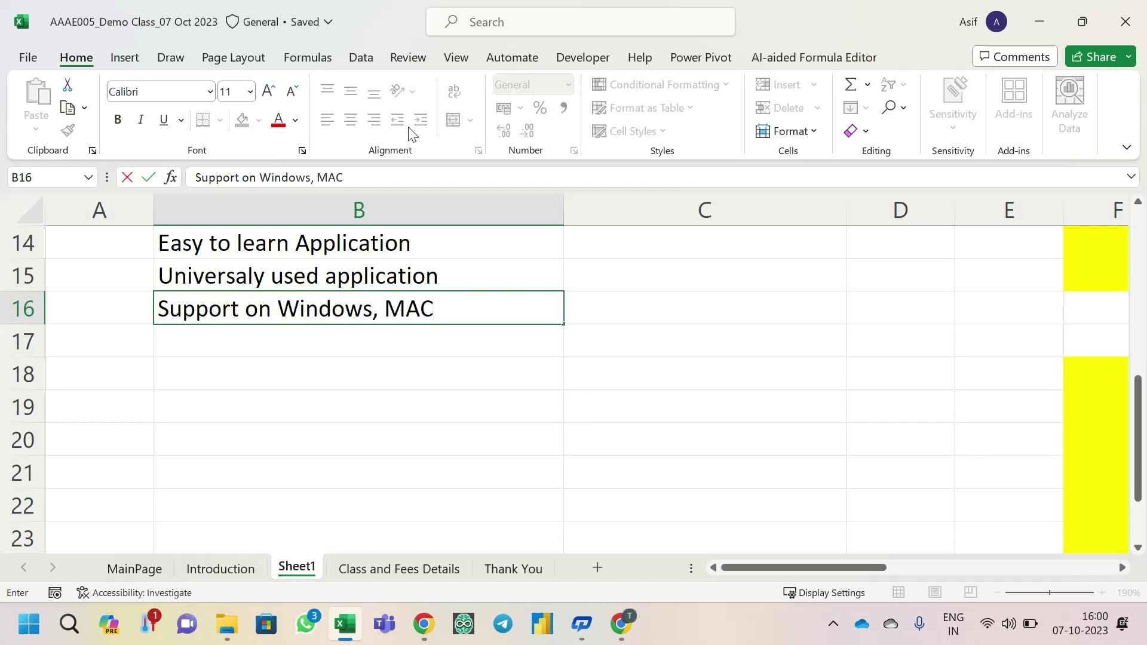
key("Return")
key("Up")
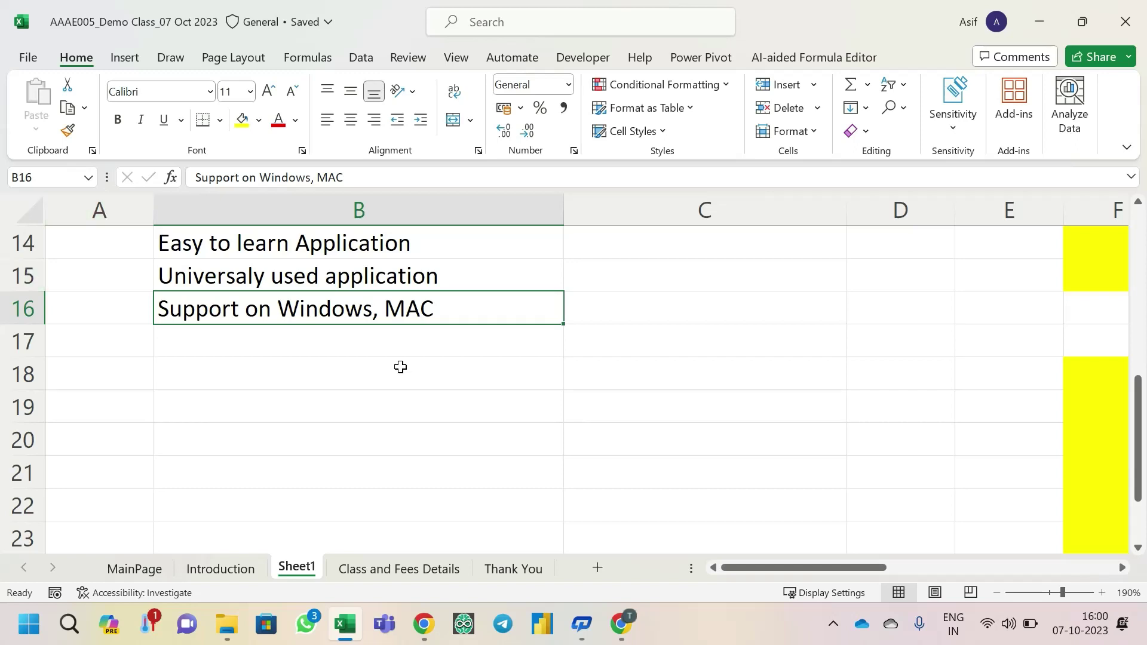
- Enter "Inbuild Language (VBA)" as the next reason in cell B17
scroll(401, 367, "down", 1)
scroll(353, 364, "down", 1)
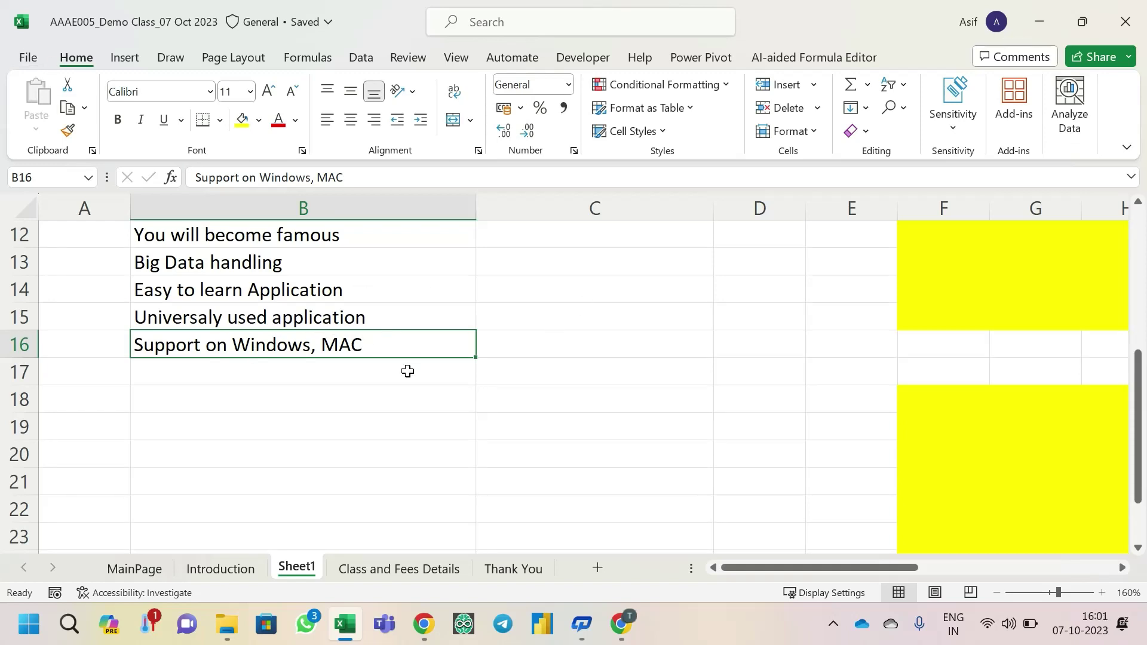
left_click(269, 367)
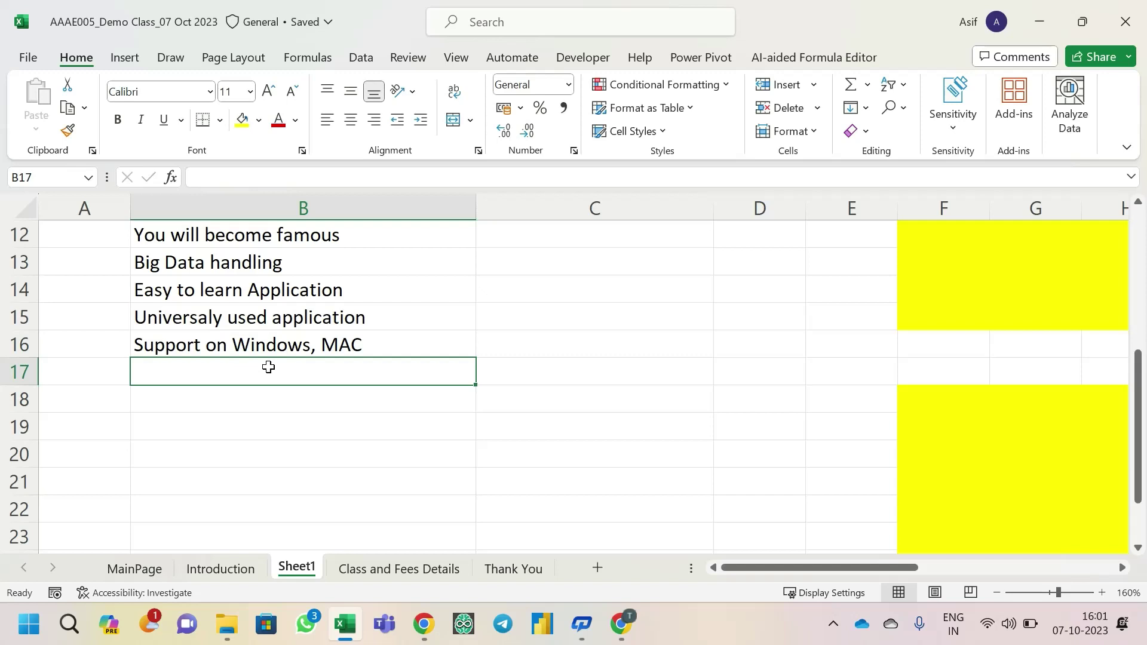
type("In")
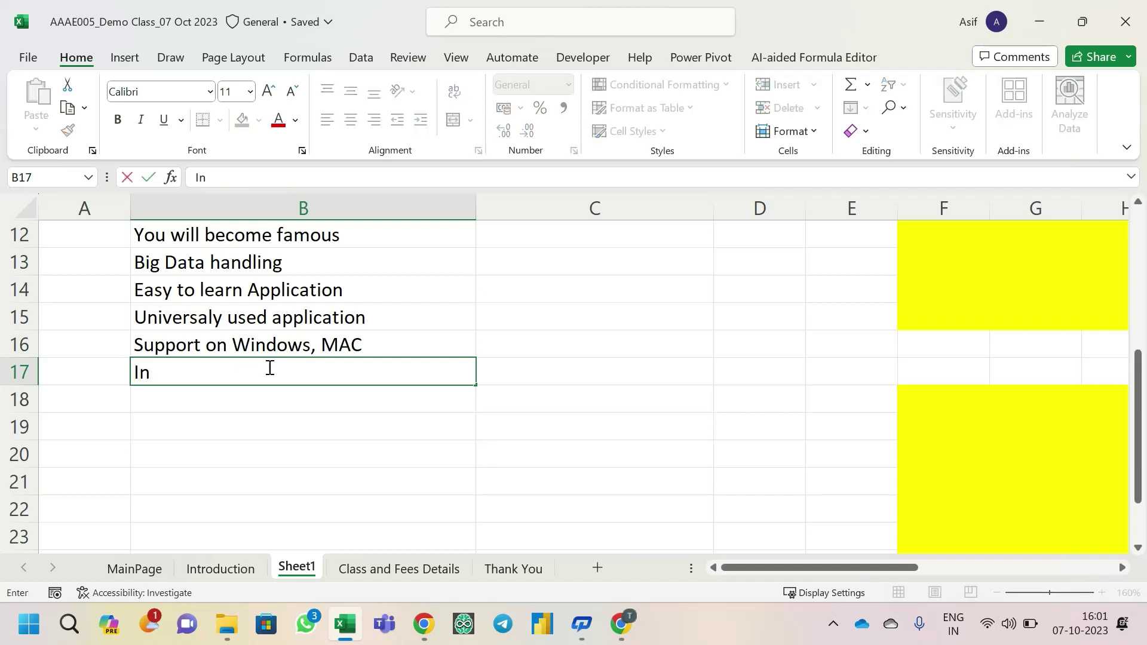
type("build Lan")
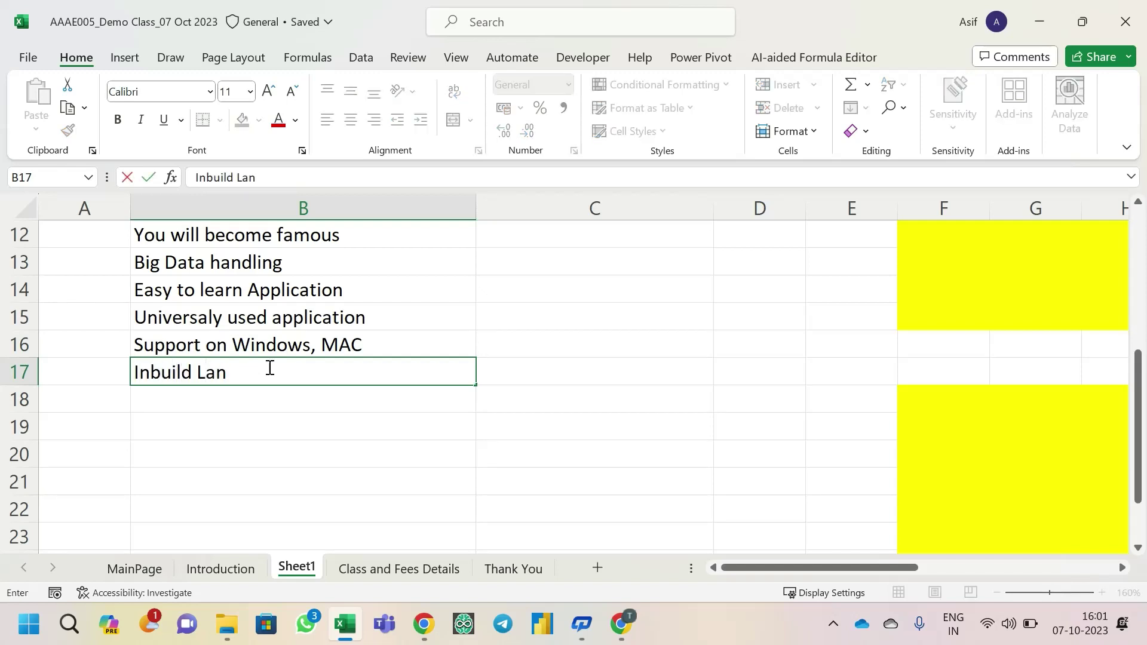
type("guage")
key("Return")
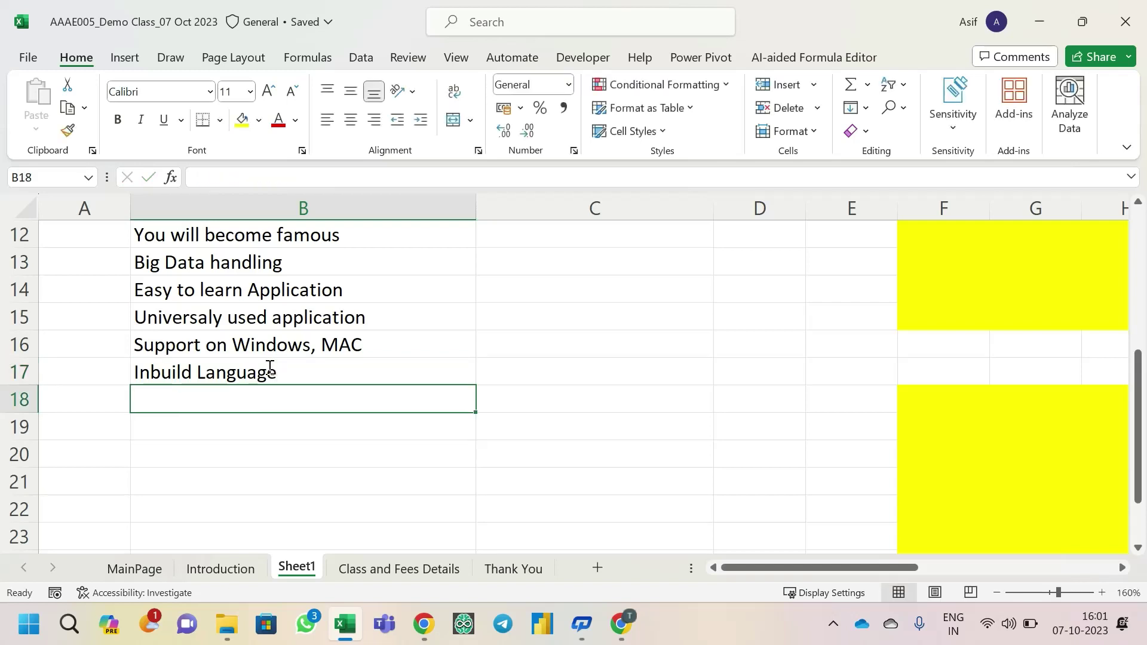
double_click(270, 367)
type("(VBA)")
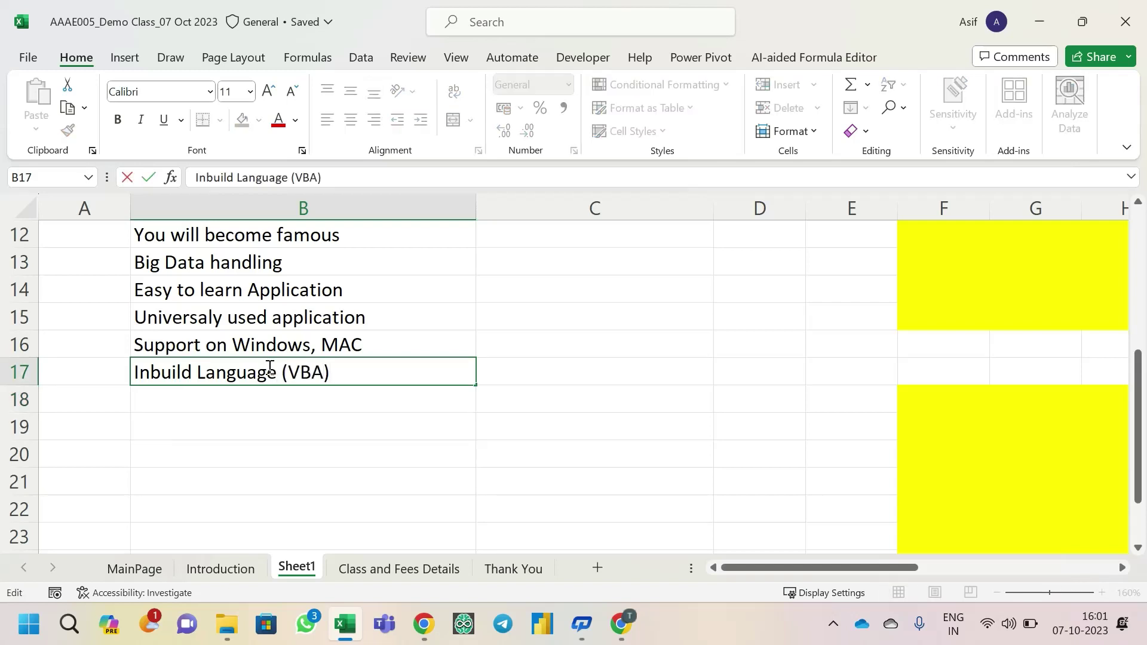
key("Return")
left_click(269, 367)
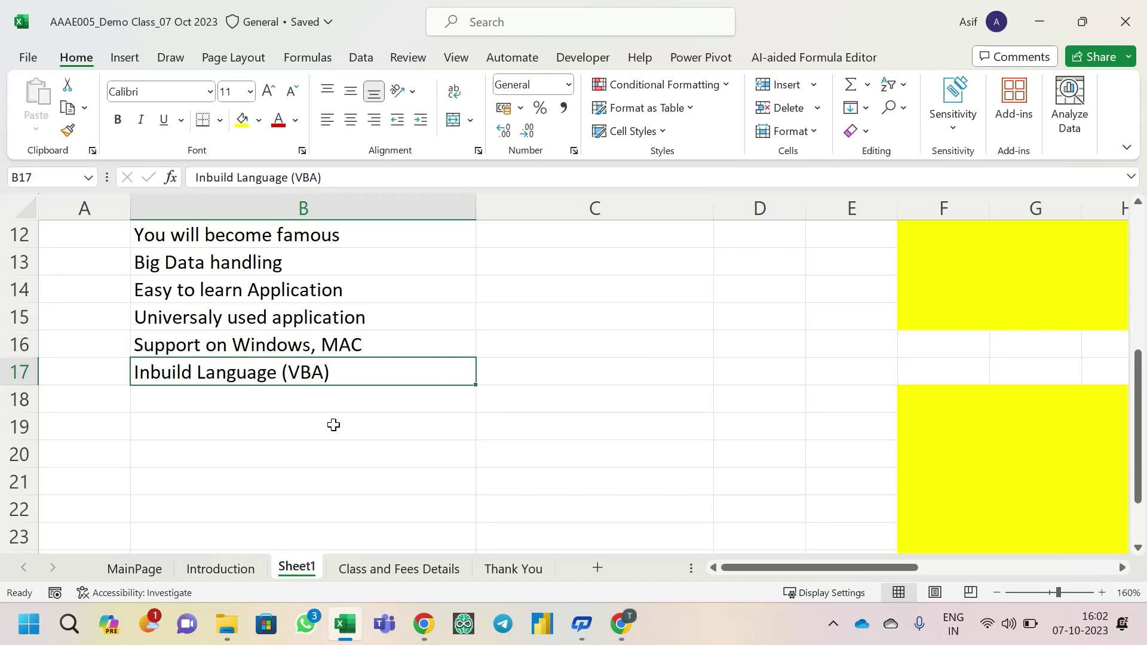
- Zoom the sheet out to 85% and review the full list of reasons in cells B7 to B17
left_click(287, 402)
scroll(682, 399, "down", 5, "ctrl")
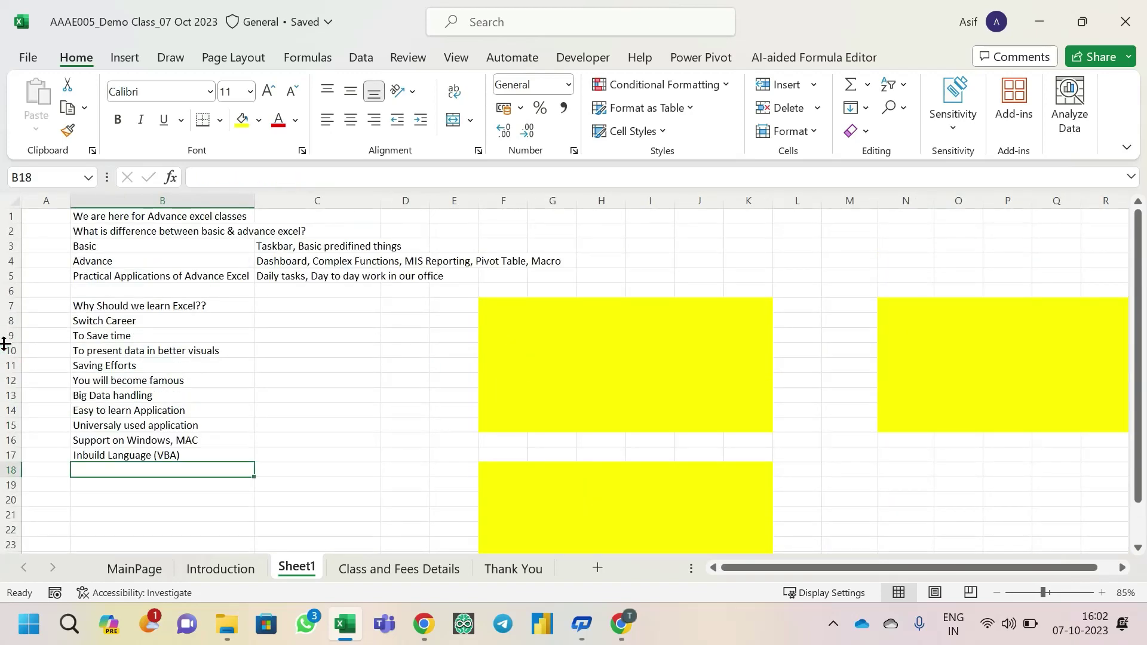
left_click(187, 305)
left_click_drag(165, 321, 164, 453)
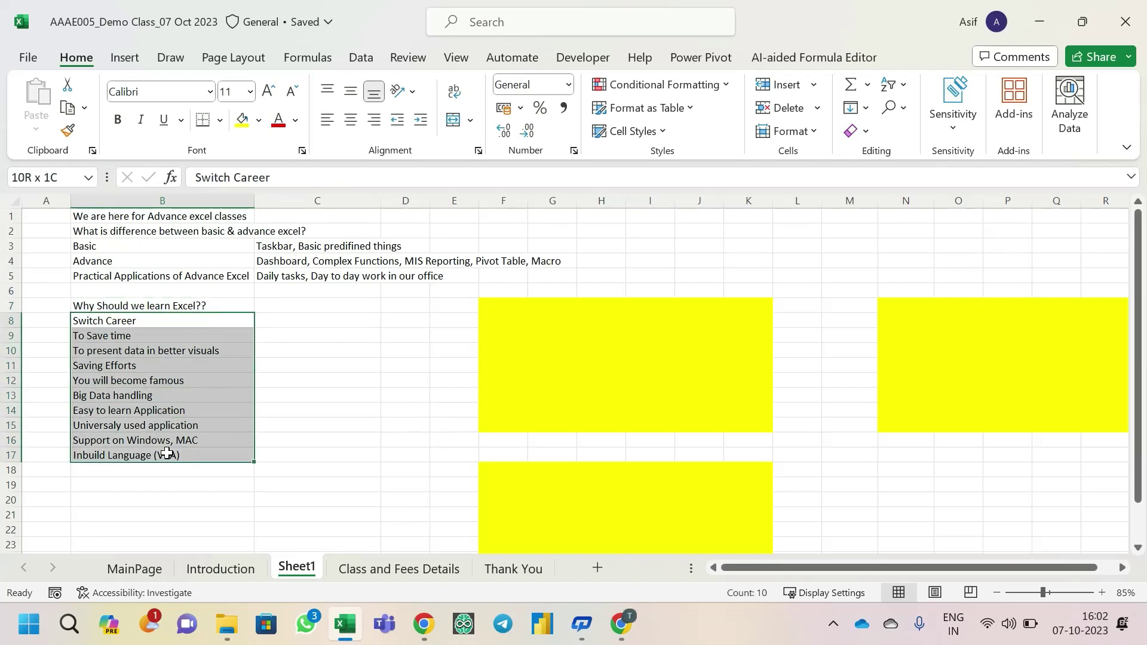
left_click(132, 353)
- Clear the yellow-filled blocks within the range F6:T27 and return to the top of the sheet
left_click_drag(501, 290, 1120, 537)
key("ctrl+z")
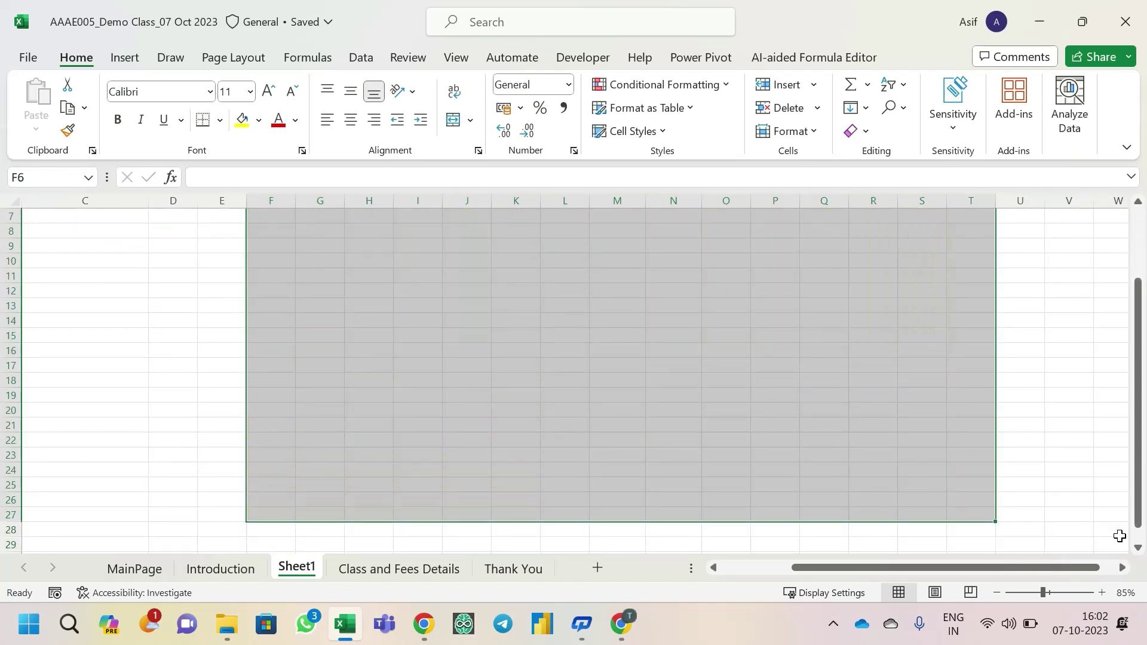
key("ctrl+z")
key("ctrl+z")
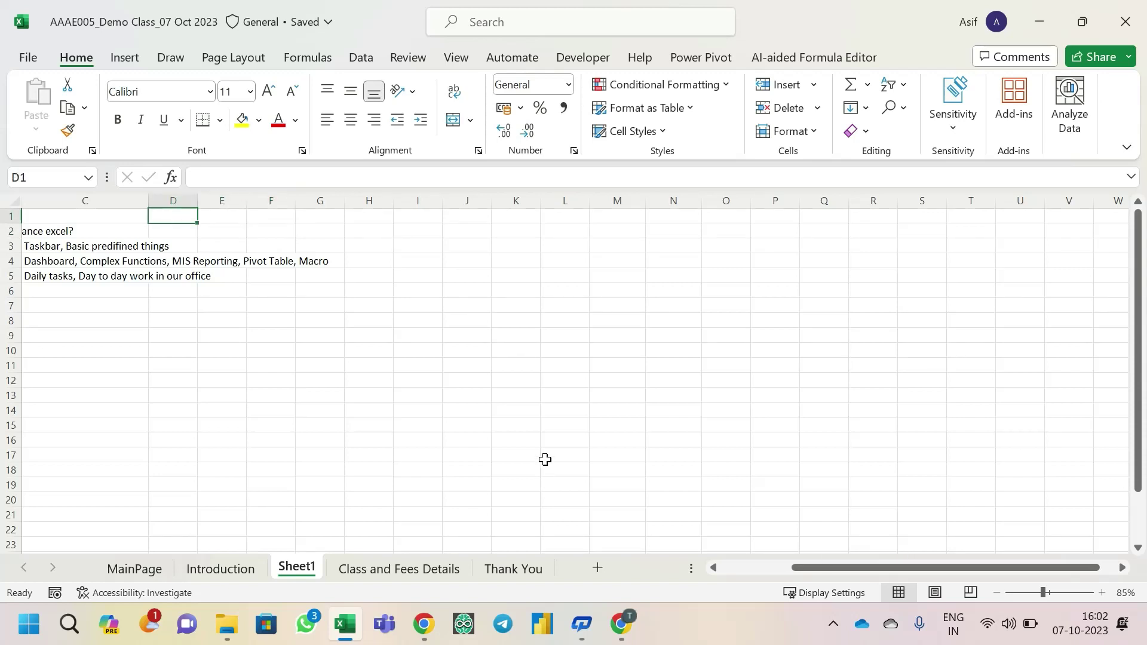
- Zoom the sheet to 160% and enter the heading "Course Content" in cell I1
scroll(508, 358, "up", 2)
scroll(508, 359, "up", 3)
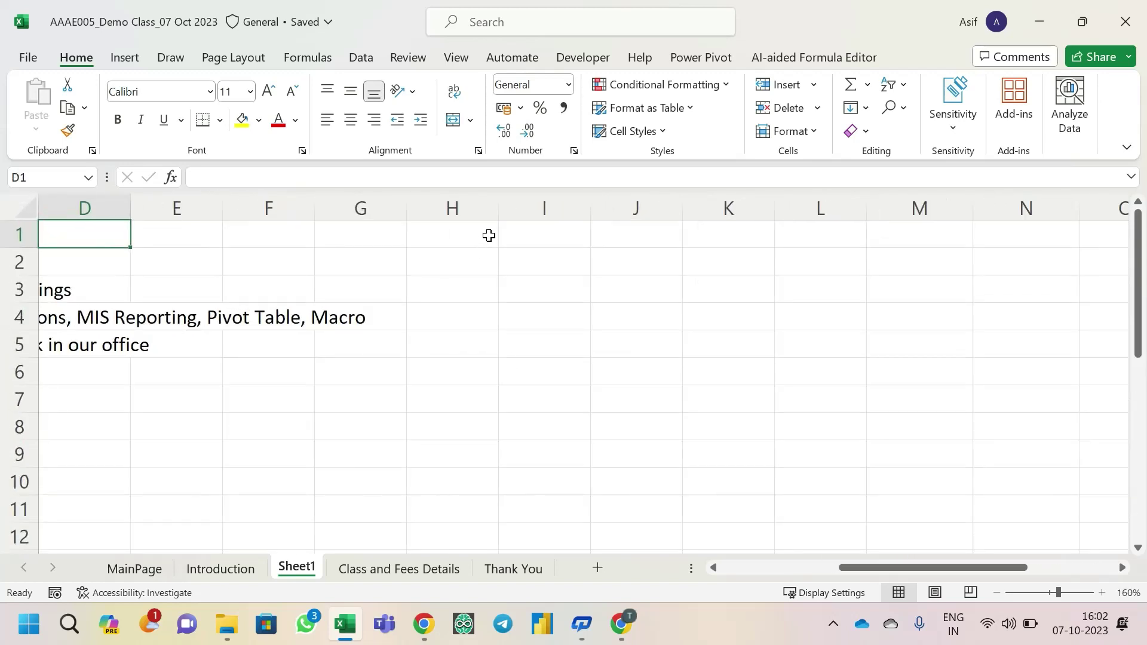
left_click(520, 239)
key("F2")
type("Cours")
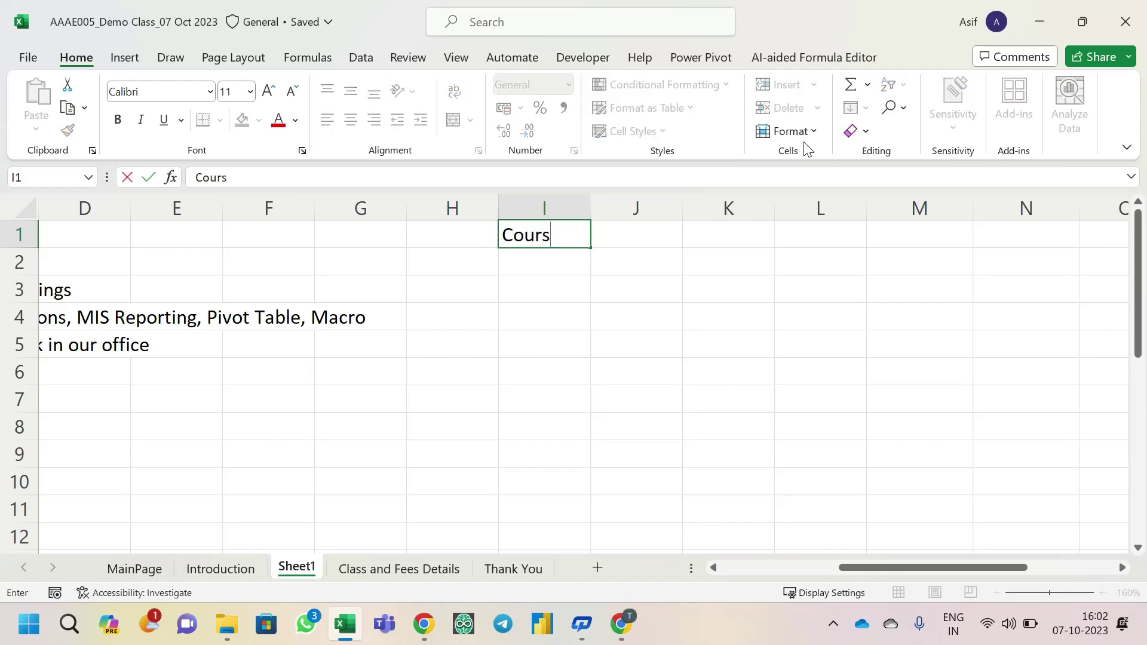
type("e Content")
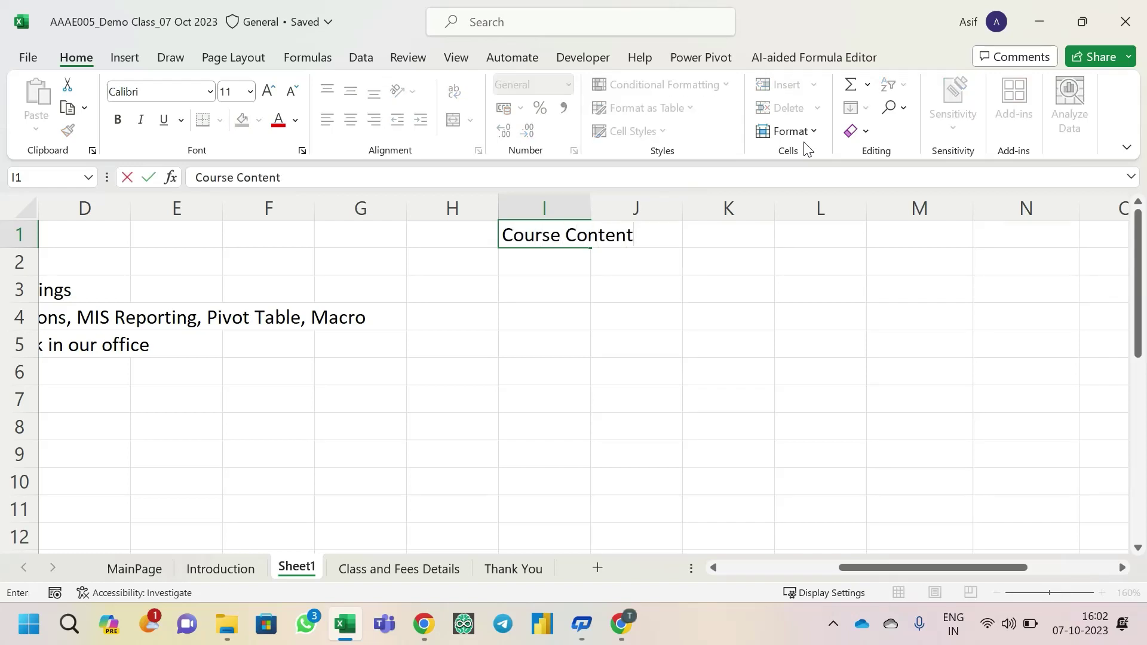
key("Return")
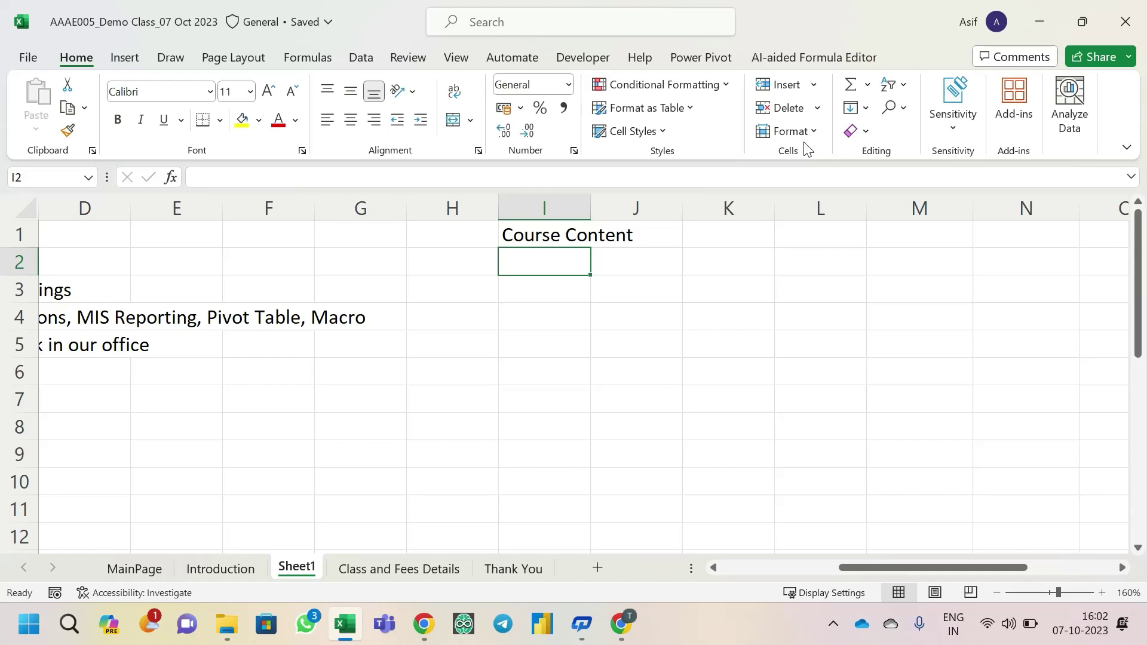
- Fit column I to its contents and enter "Various Function" as the first course topic in cell I2
key("Right")
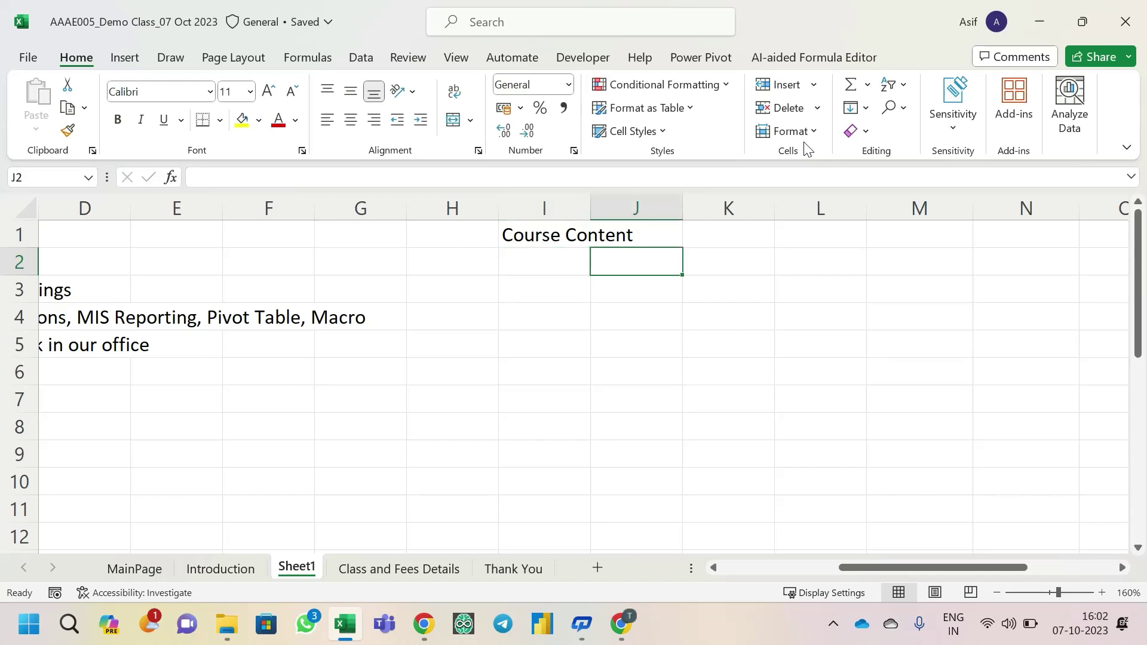
key("Left")
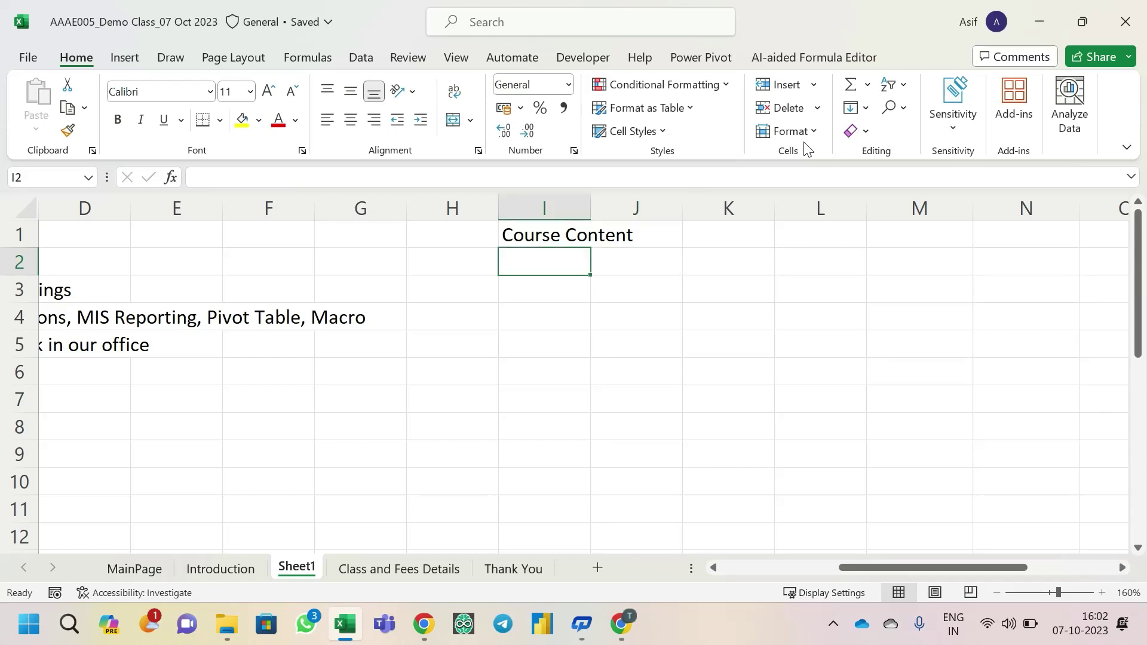
double_click(583, 212)
type("Variou")
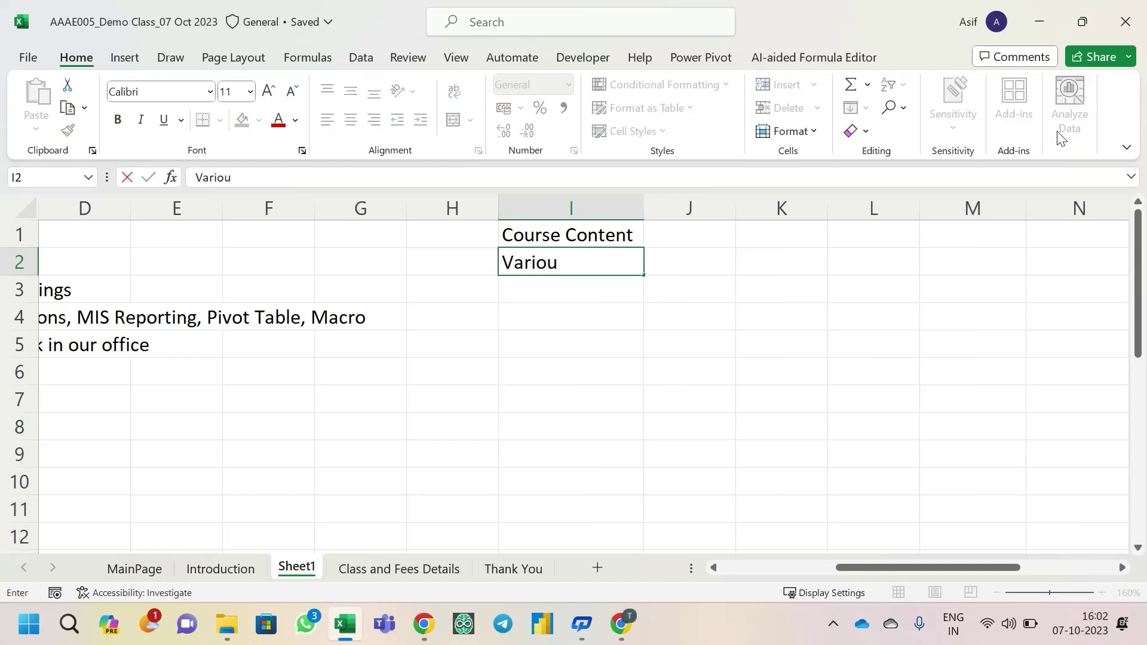
type("s tupes")
key("BackSpace")
key("BackSpace")
key("BackSpace")
key("BackSpace")
key("BackSpace")
key("BackSpace")
type("s Function")
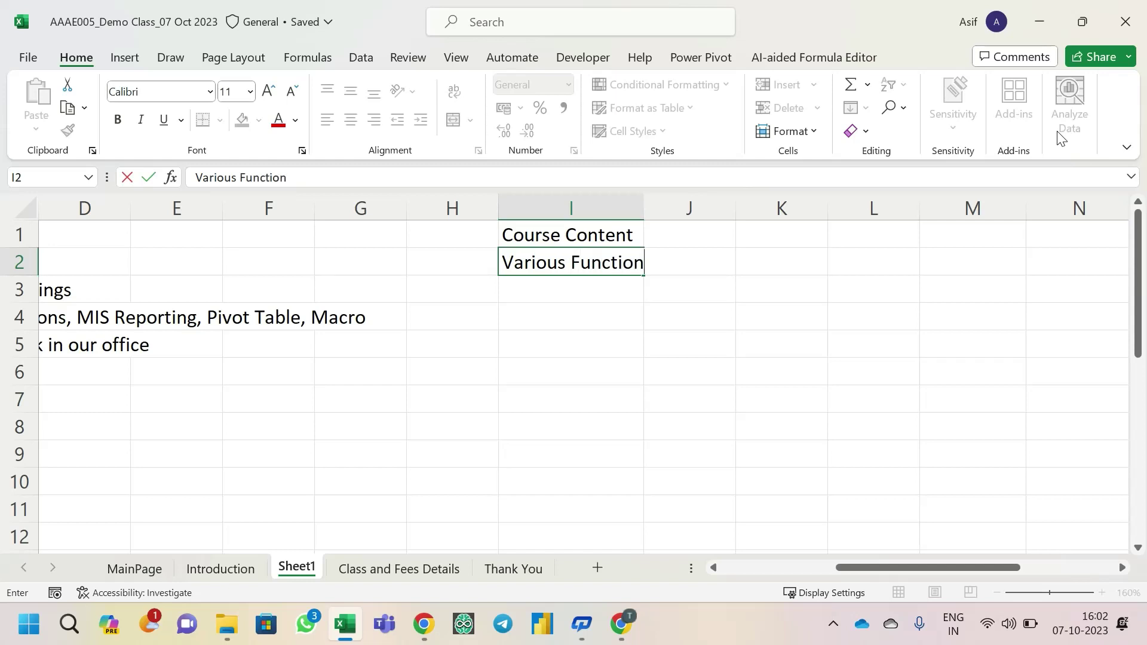
key("Return")
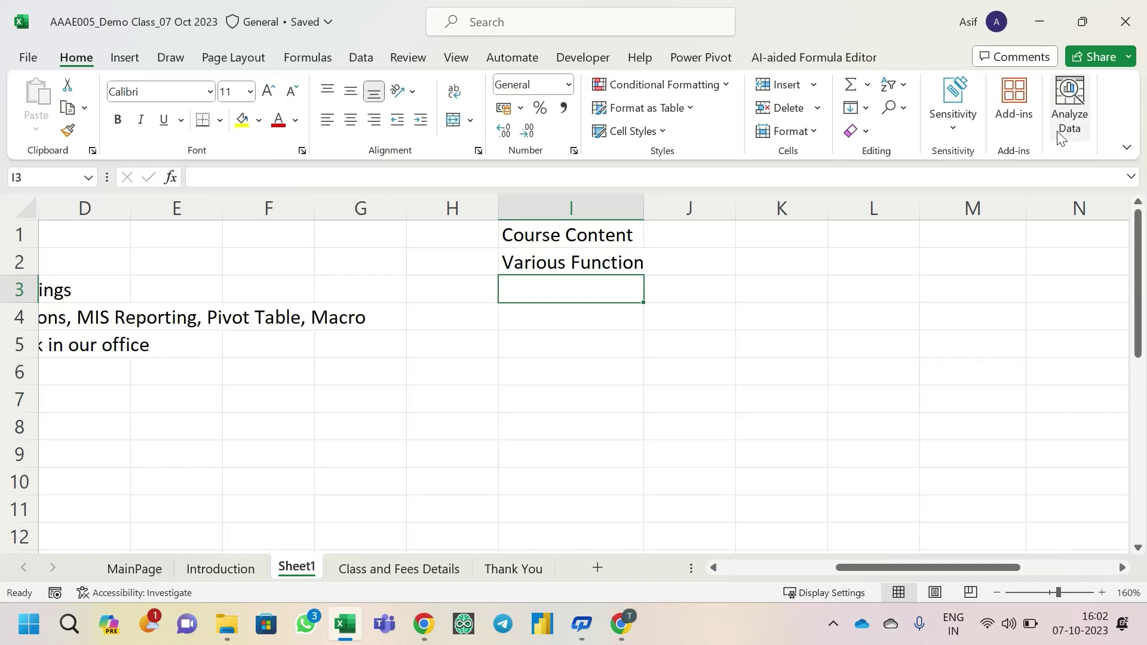
- Demonstrate a function by entering the formula =SUM(2,2) in cell K2, then select the empty cell K3
key("Up")
key("Right")
key("Right")
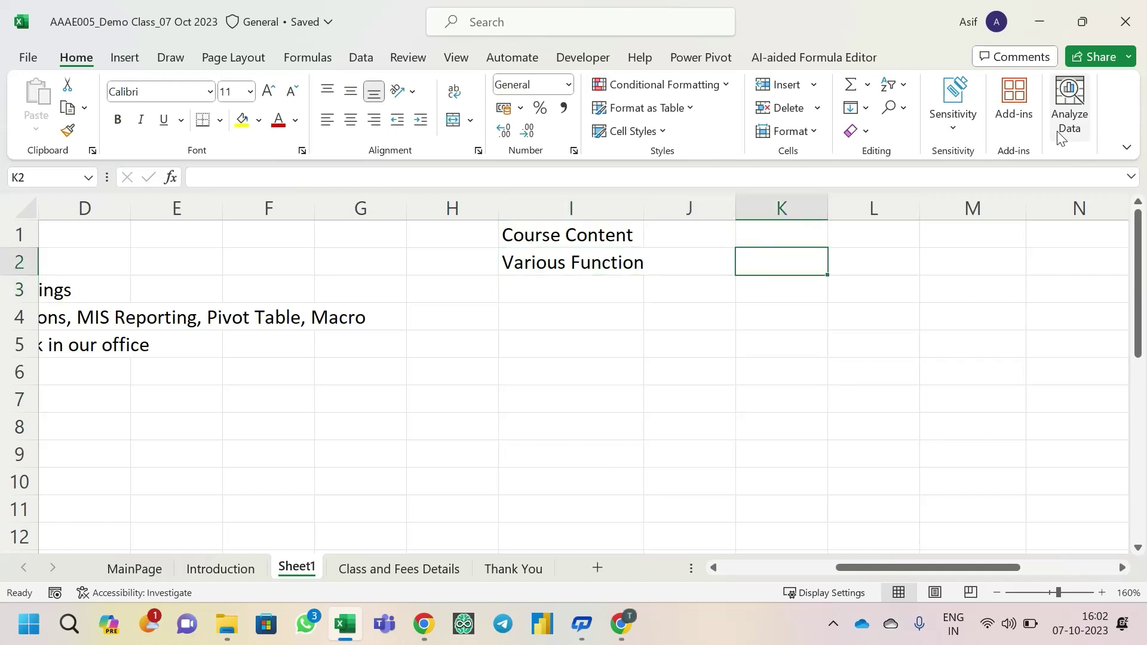
type("=sum(")
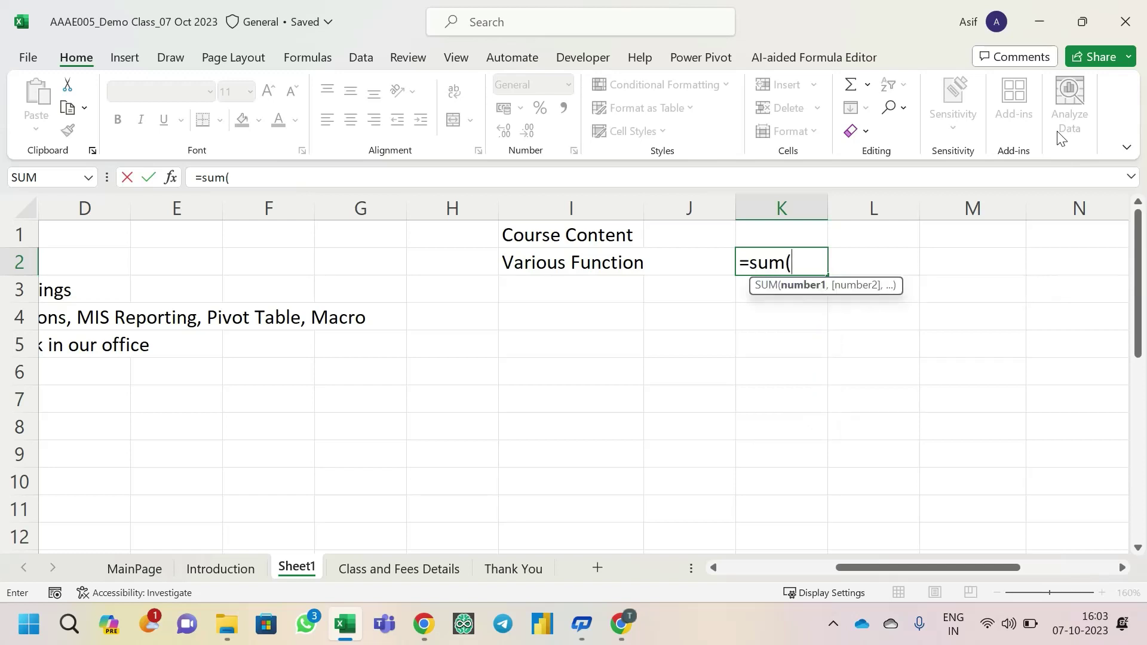
type("2,2)")
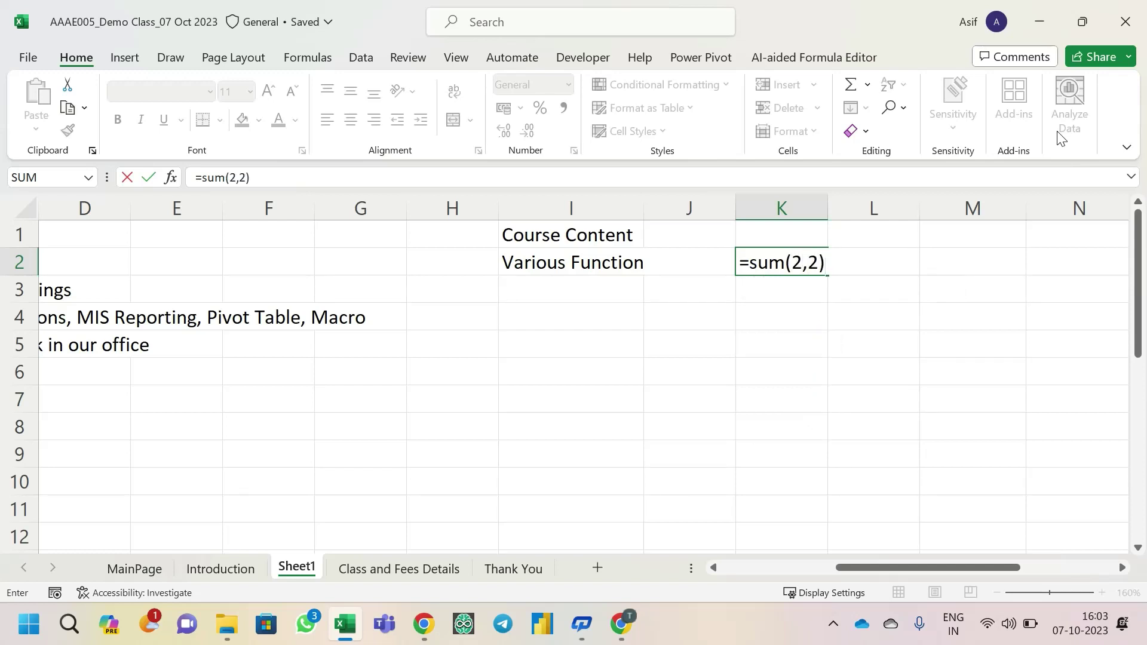
key("Return")
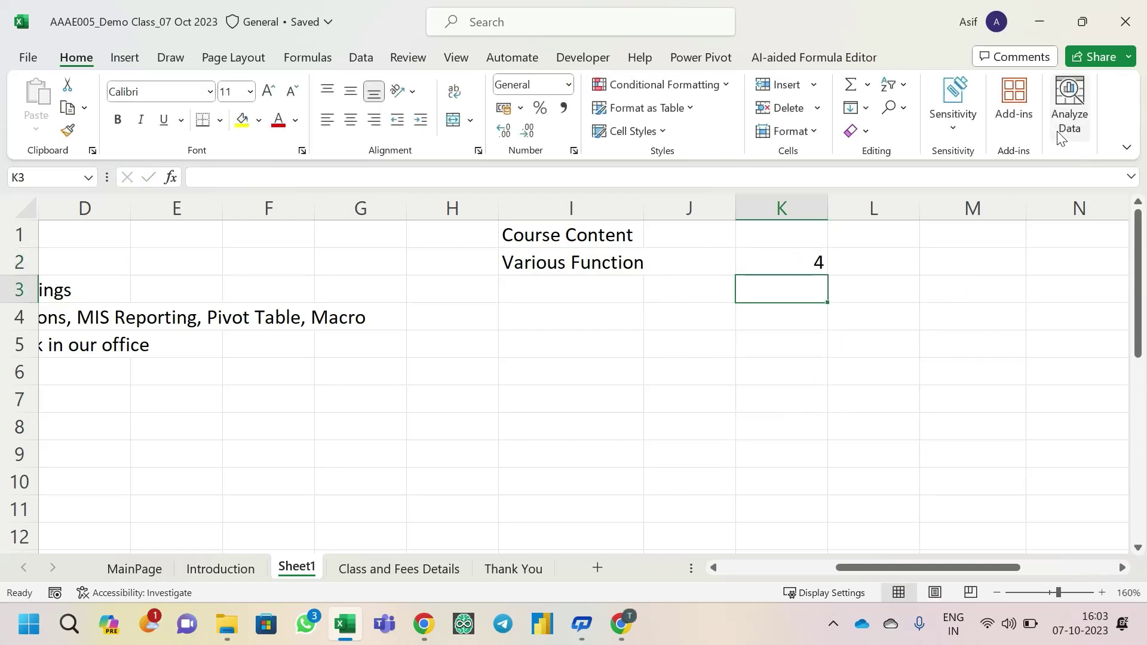
key("Up")
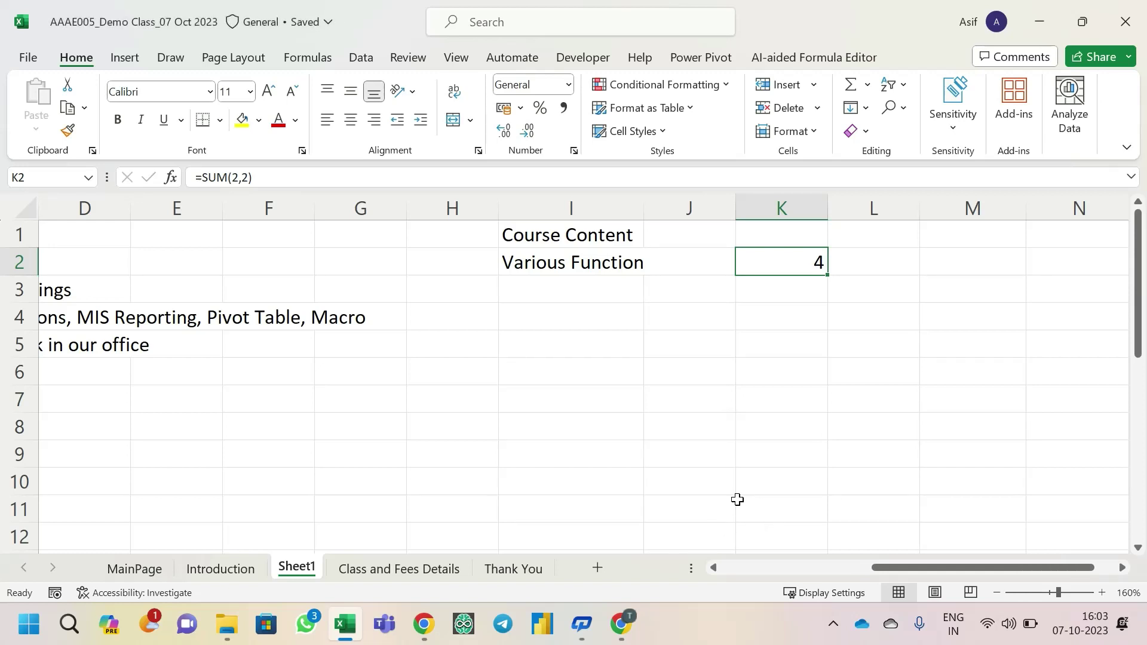
left_click(813, 299)
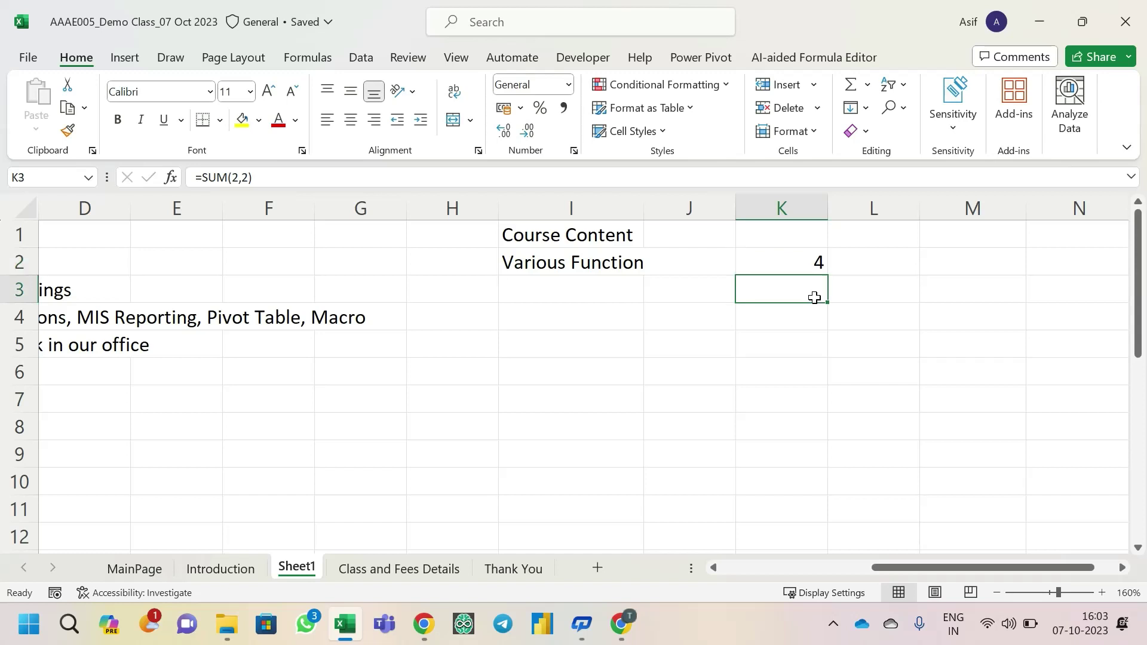
- Enter the formula =2+2 in cell K3
type("=")
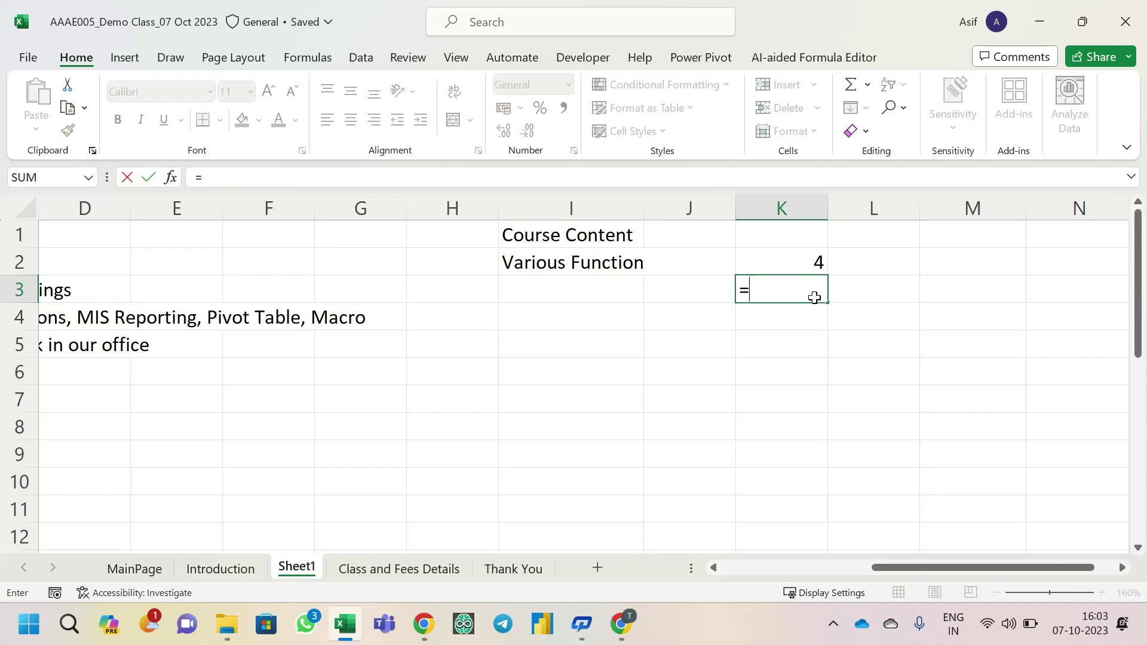
type("2+2")
key("Return")
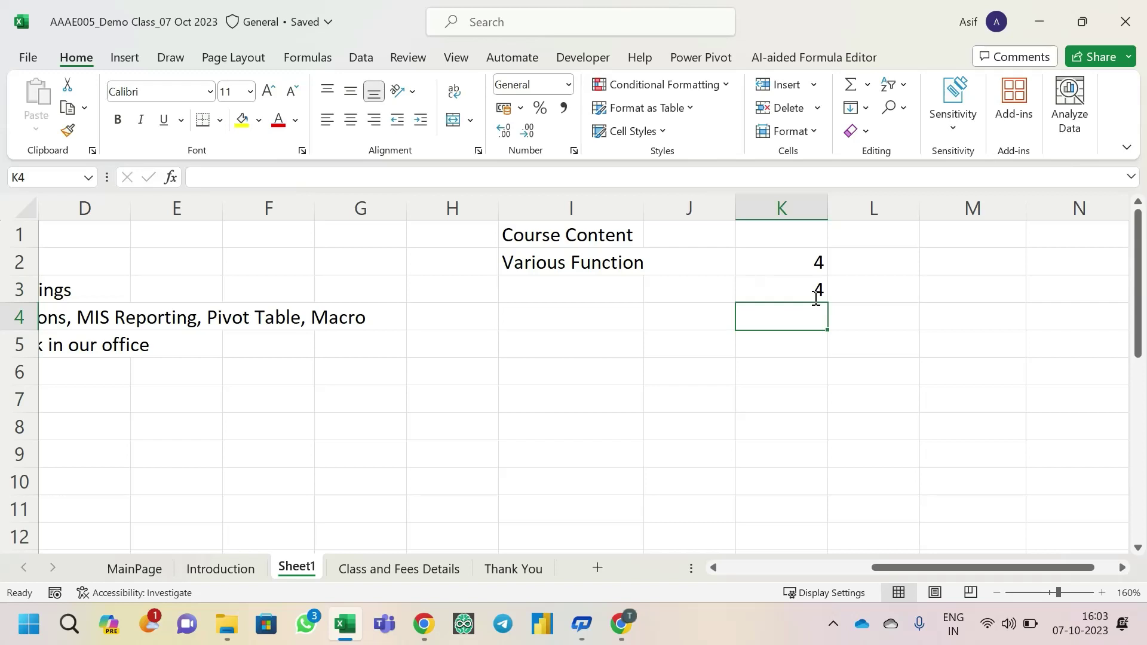
- Examine the formulas in cells K3 and K2, comparing plain addition with the SUM function
left_click(816, 298)
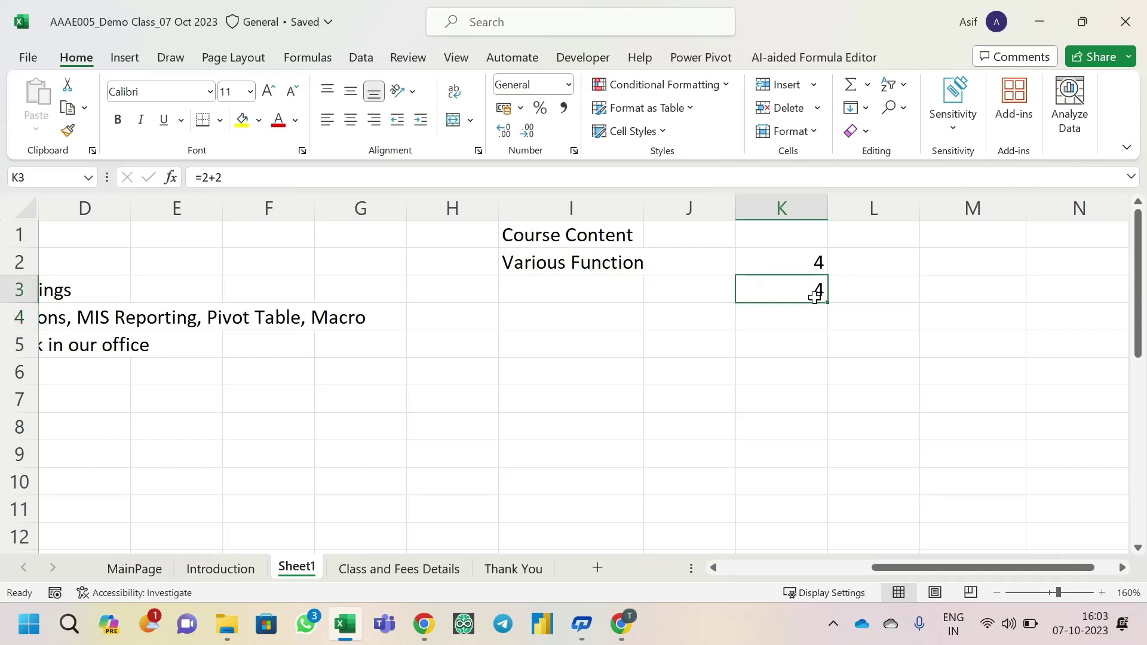
left_click_drag(225, 177, 193, 177)
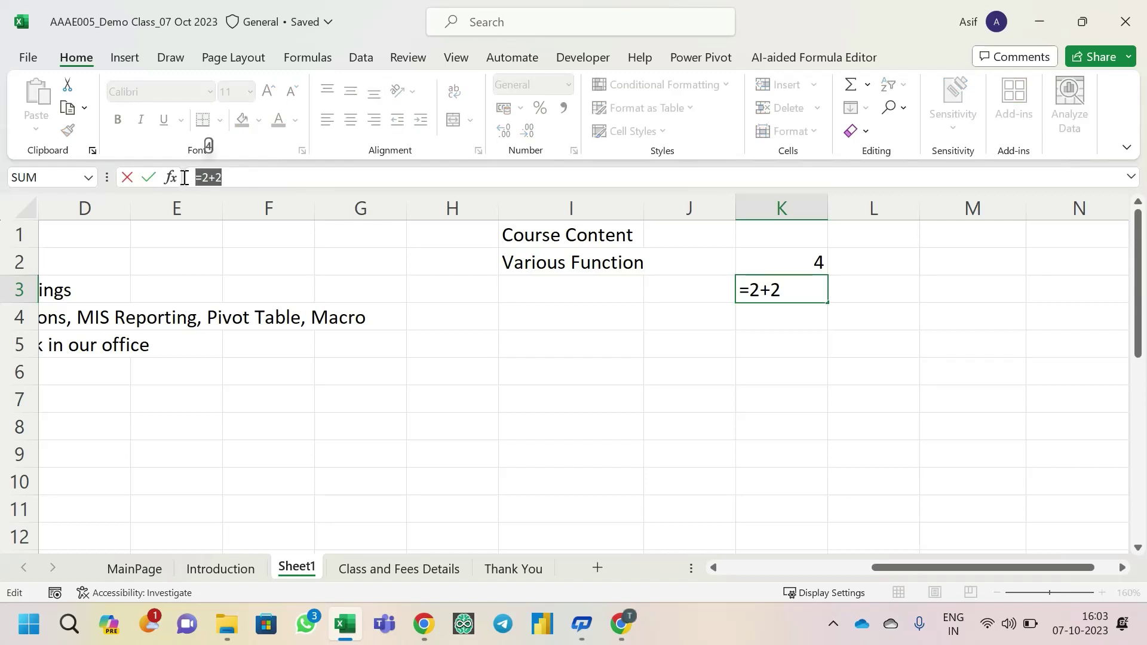
key("Up")
key("Up")
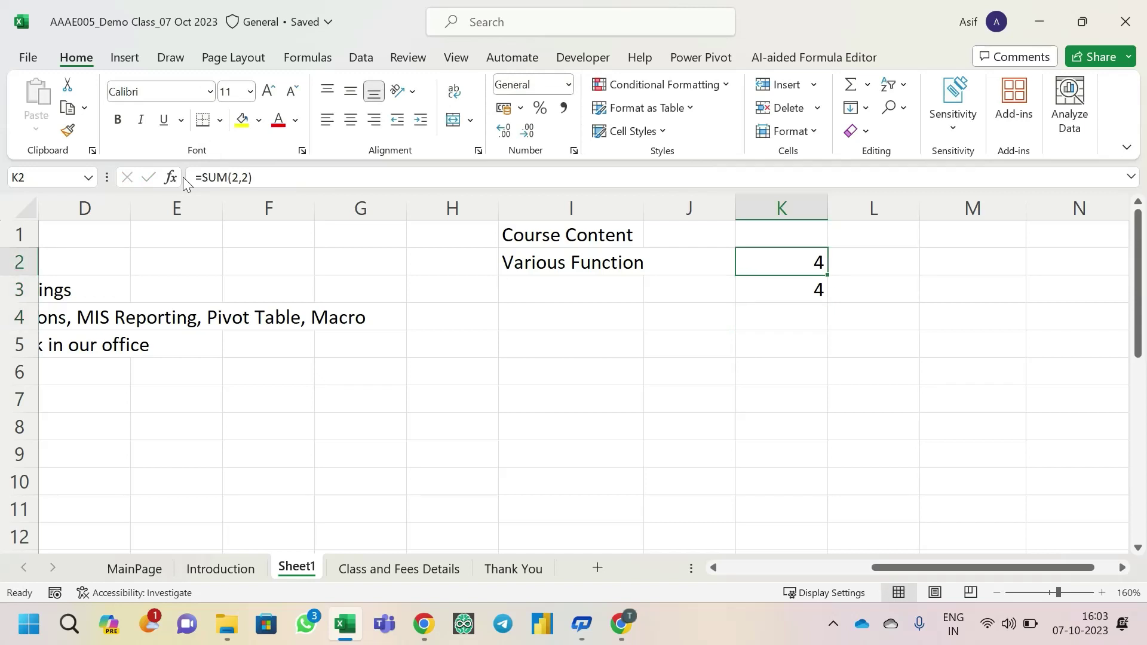
key("F2")
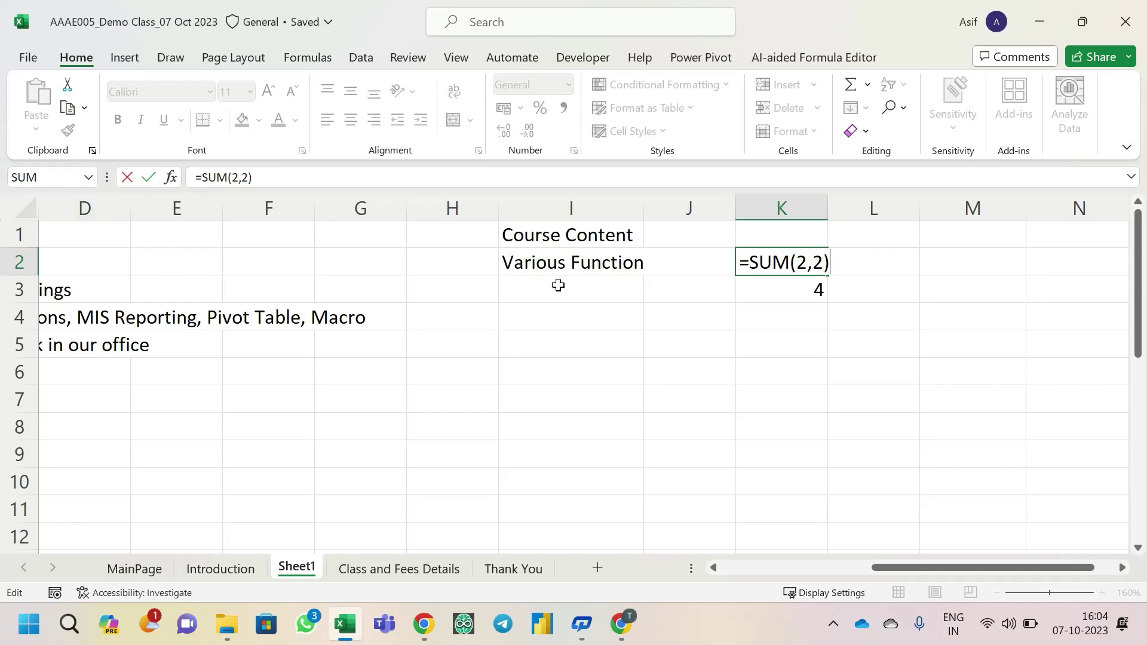
double_click(753, 257)
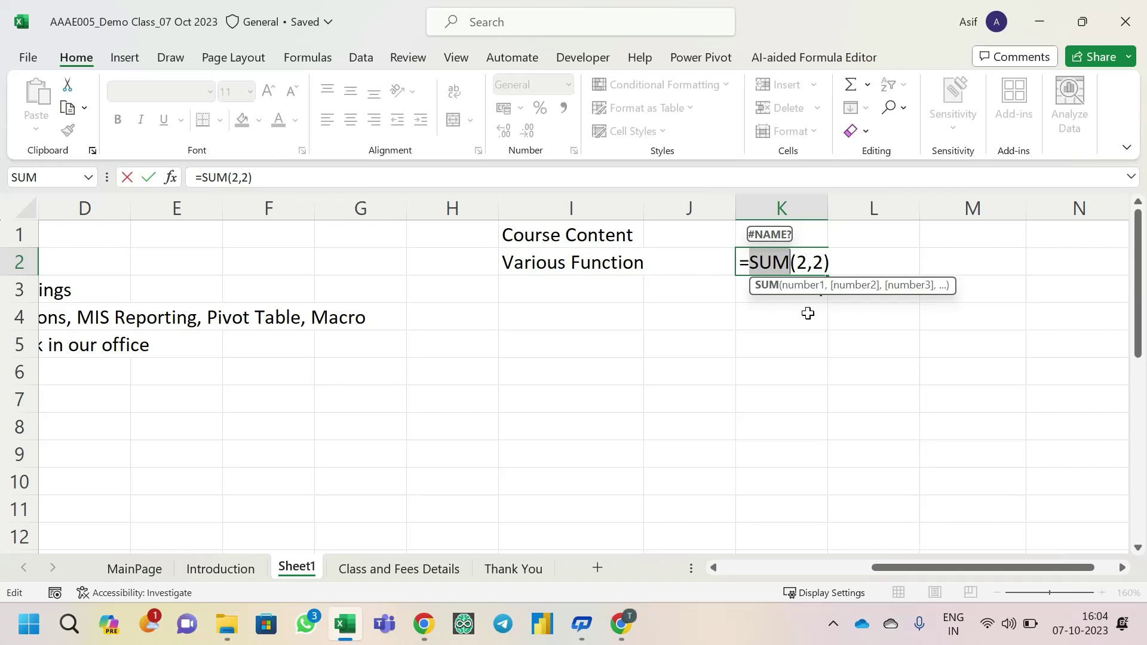
key("Return")
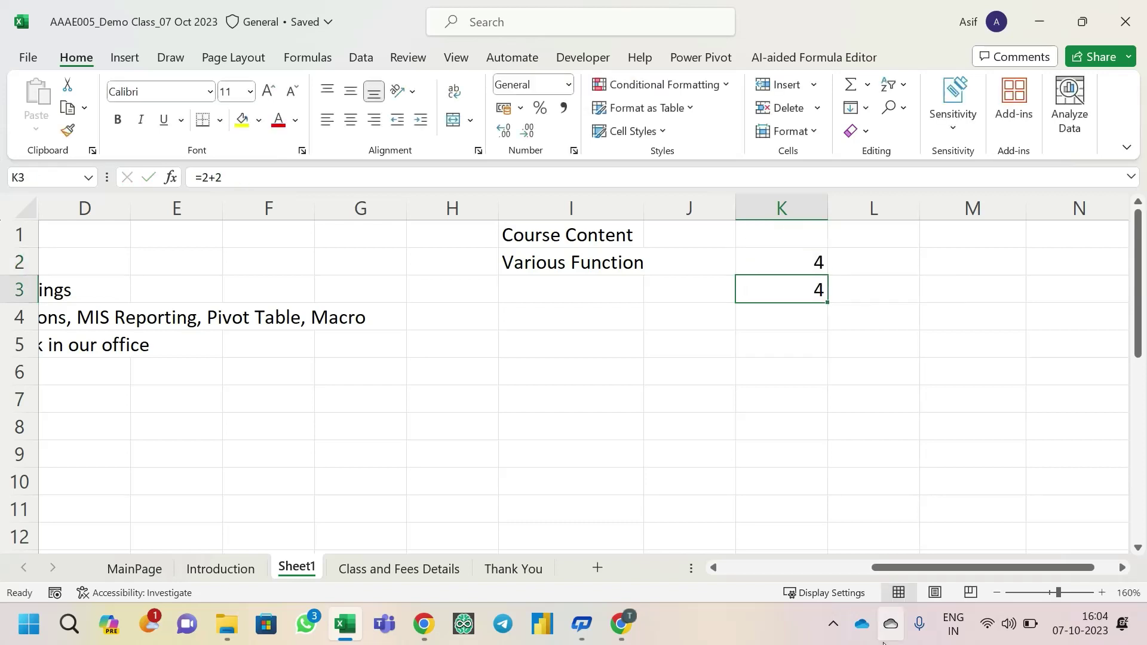
key("F2")
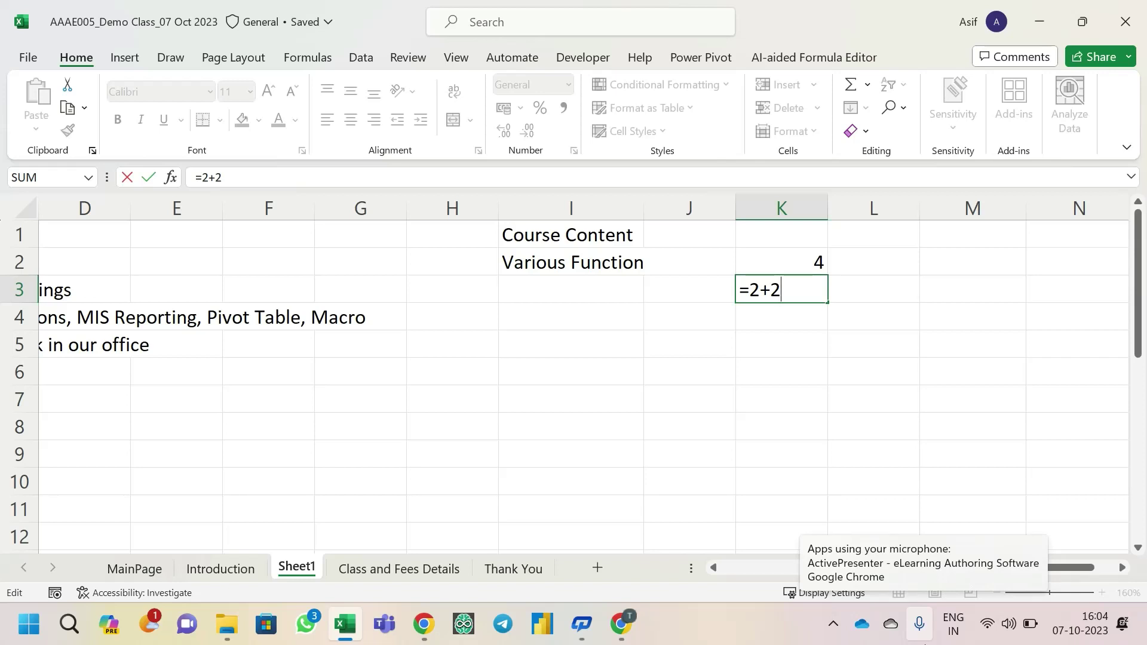
key("Escape")
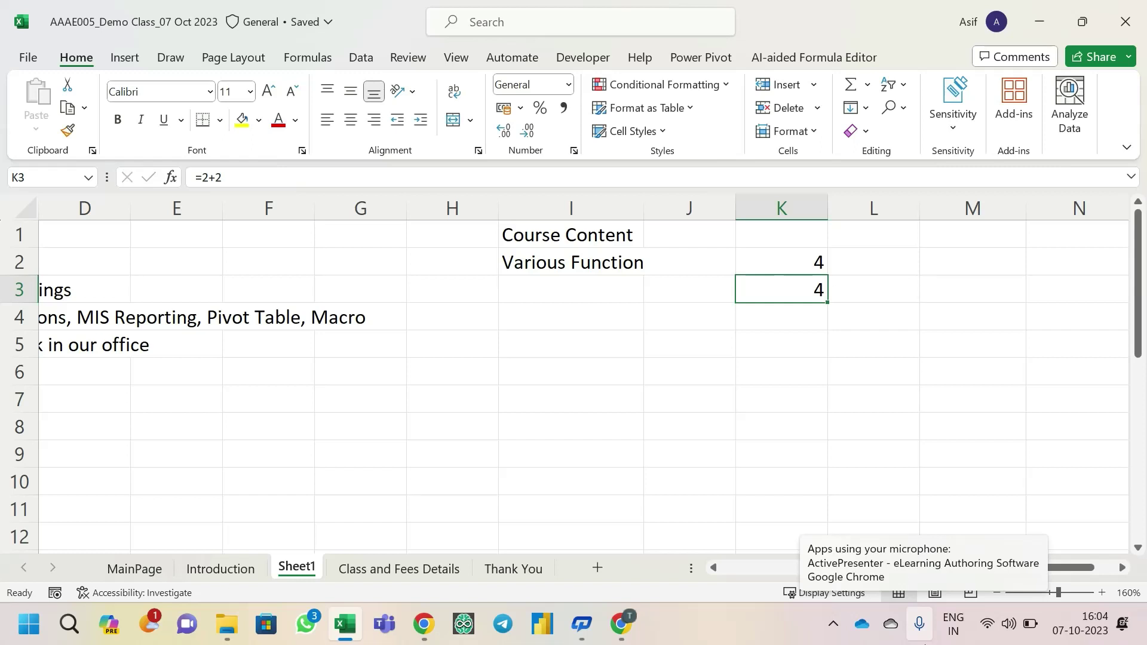
left_click(781, 262)
key("F2")
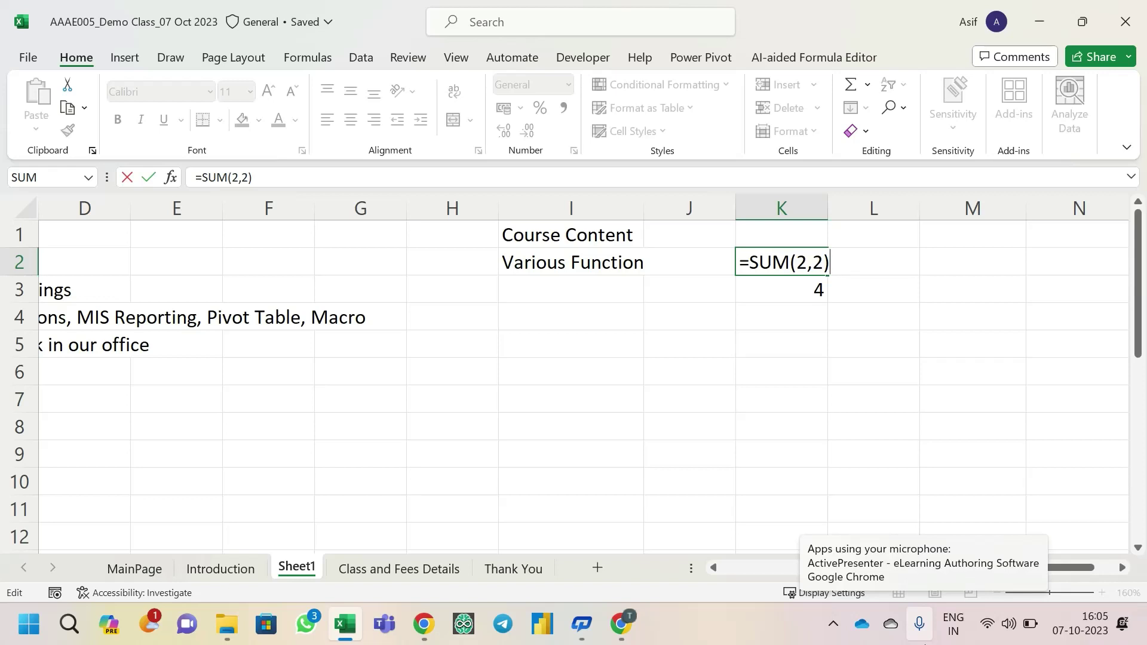
key("ctrl+Return")
- Clear the two example formulas from cells K2:K3
left_click_drag(792, 258, 788, 281)
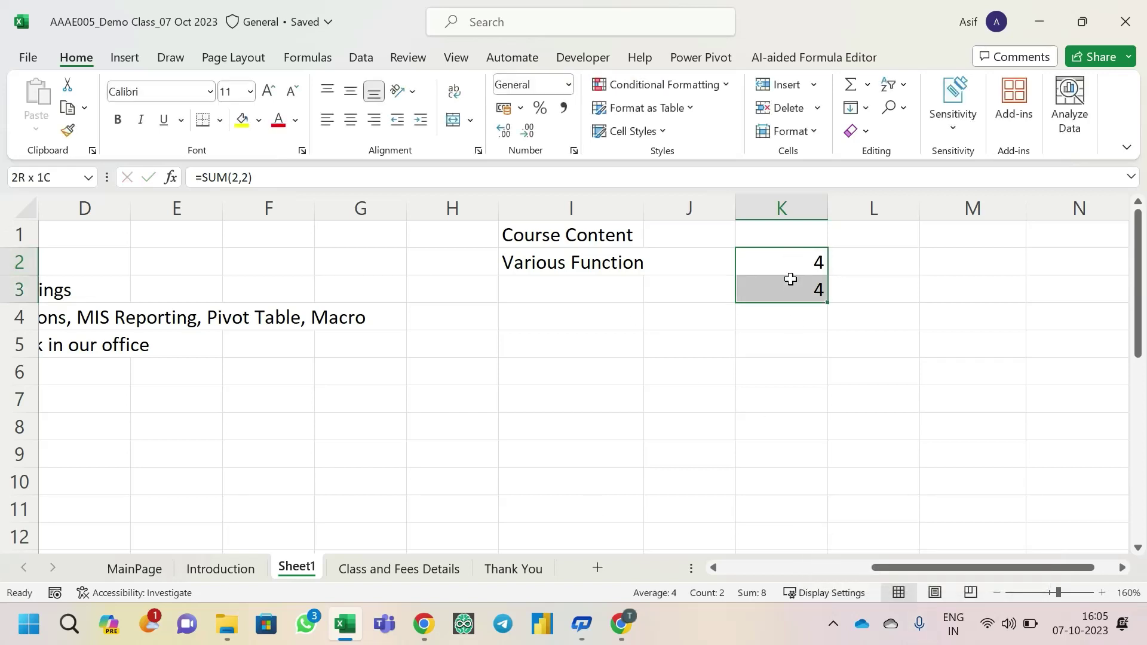
key("Delete")
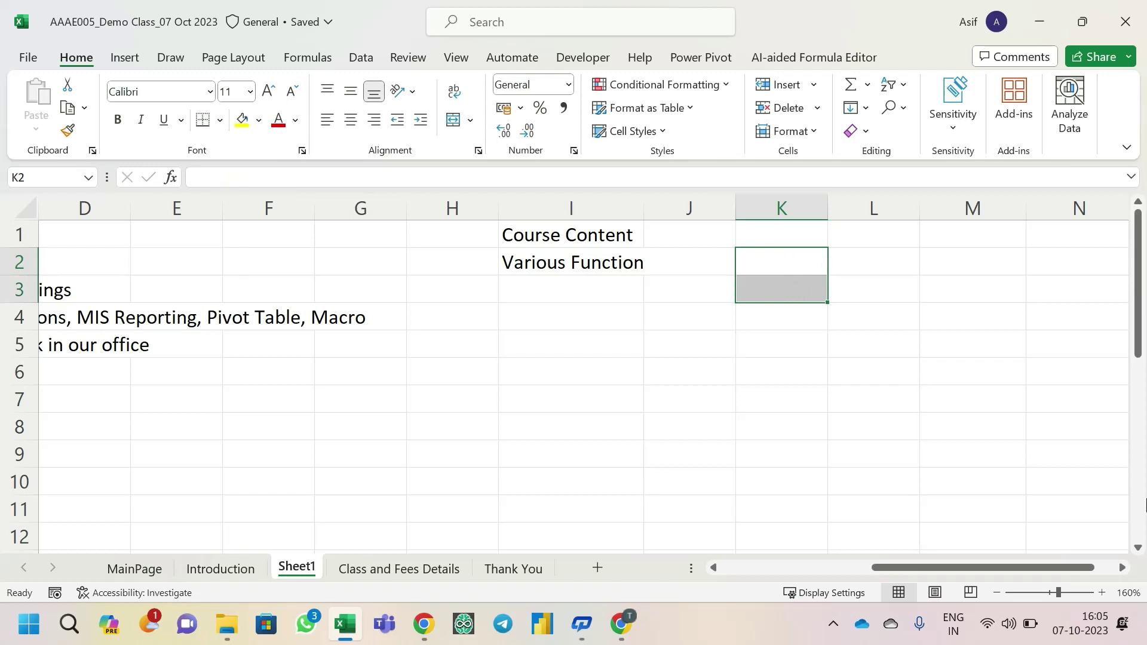
- Add "Excel Tools" to the course content list in cell I3
key("Left")
key("Left")
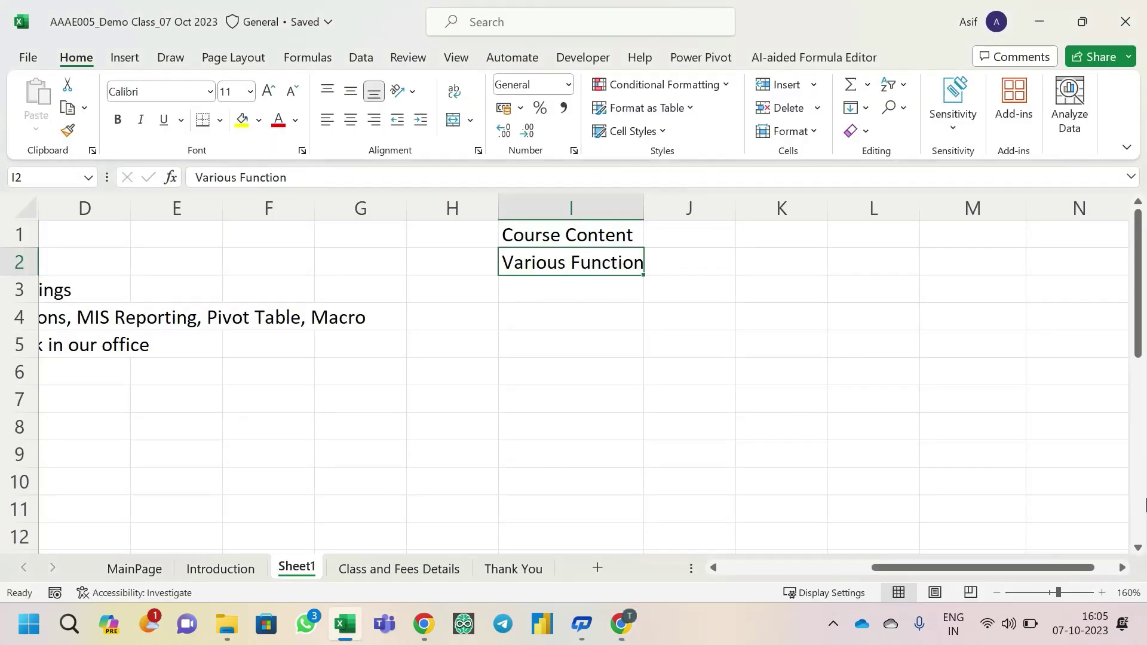
key("Down")
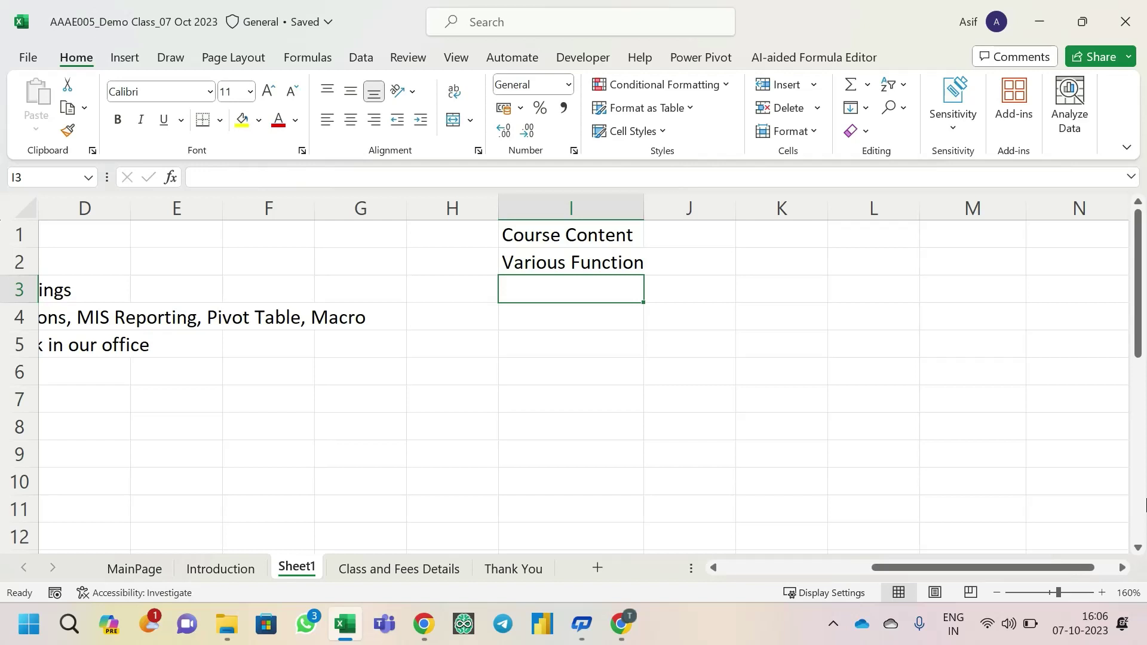
key("Up")
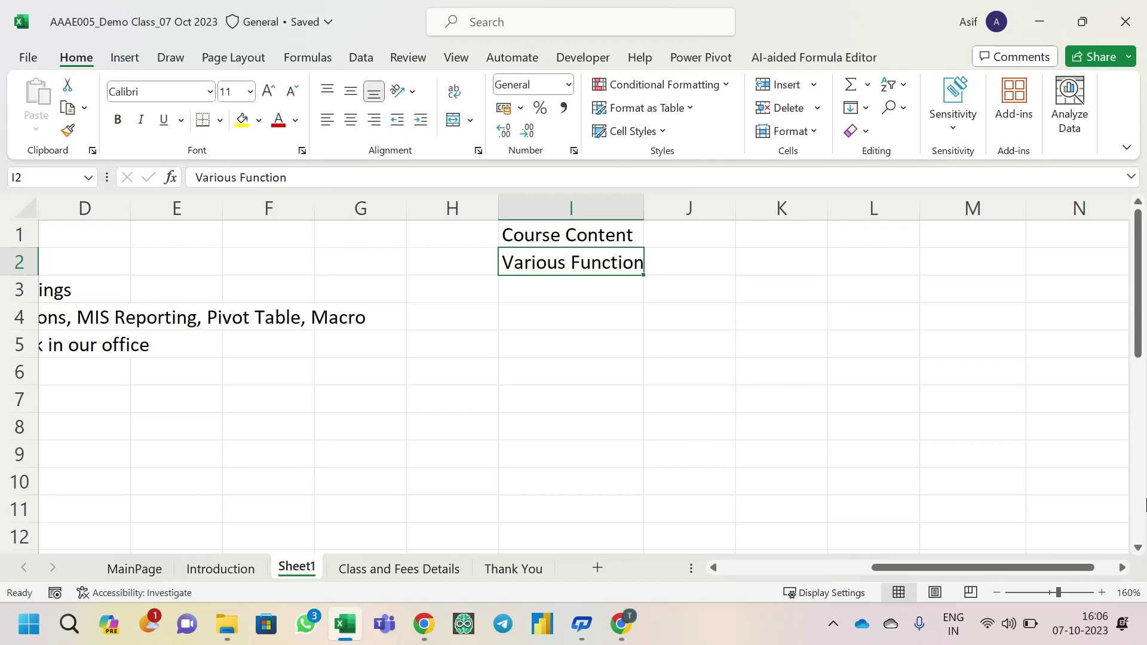
key("Down")
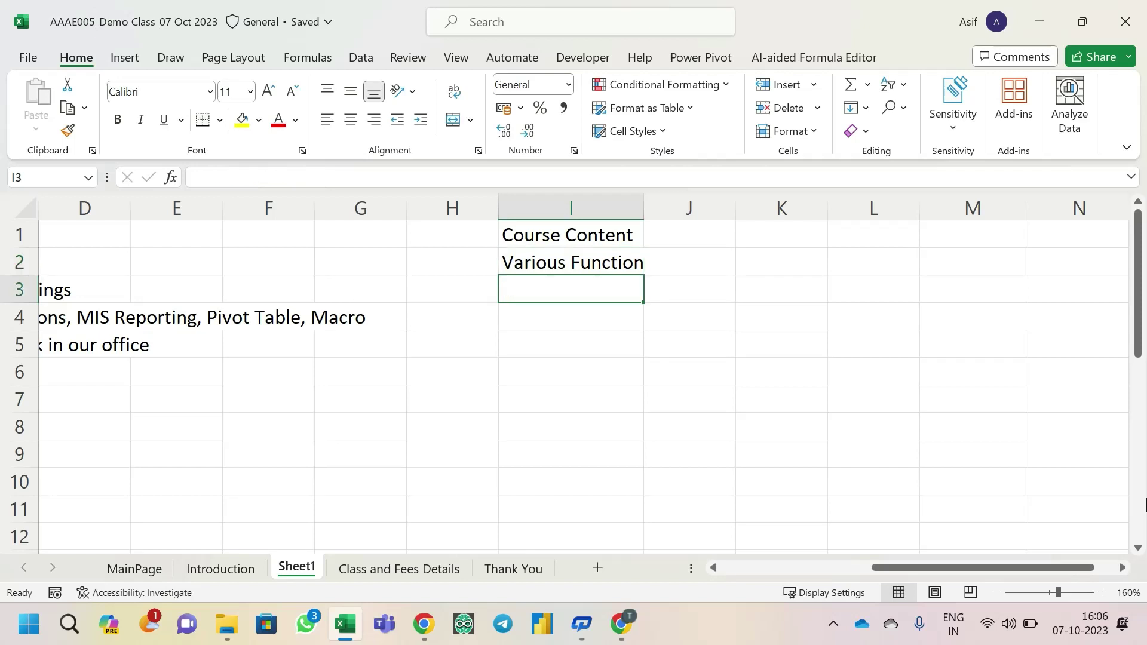
type("Ex")
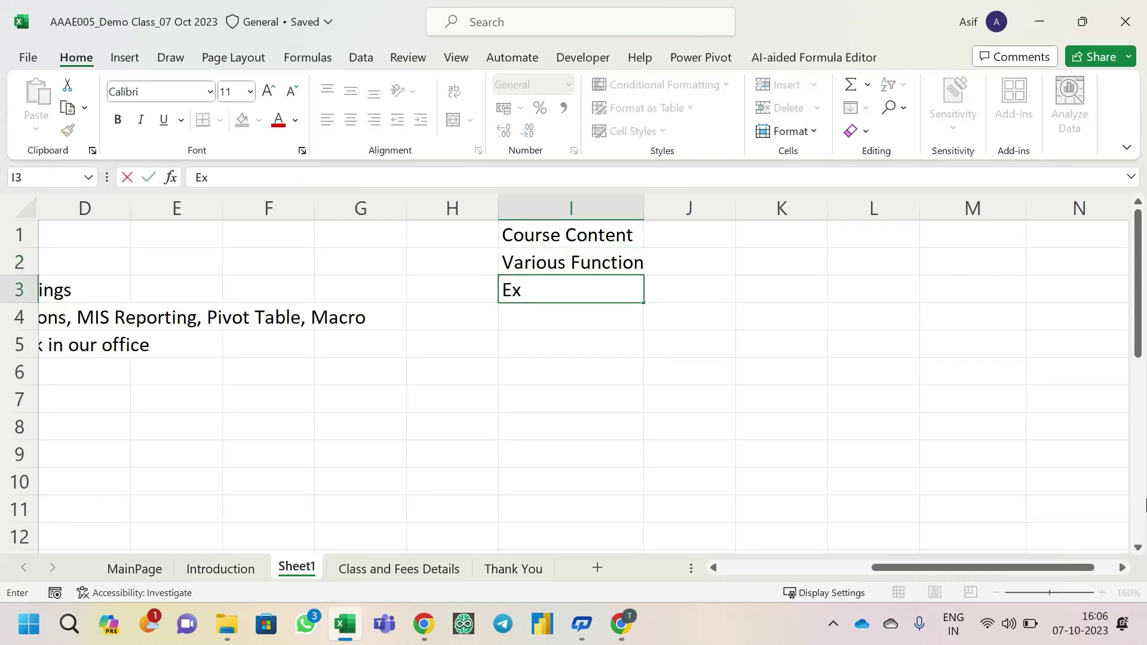
type("cel Tools")
key("Return")
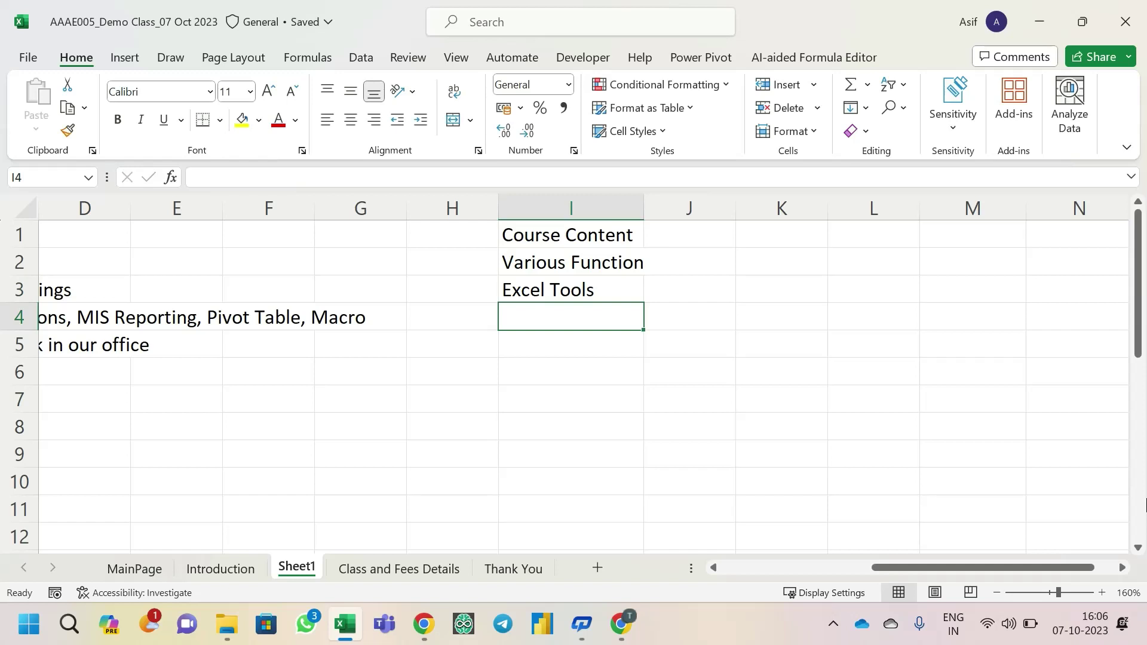
type("Comb")
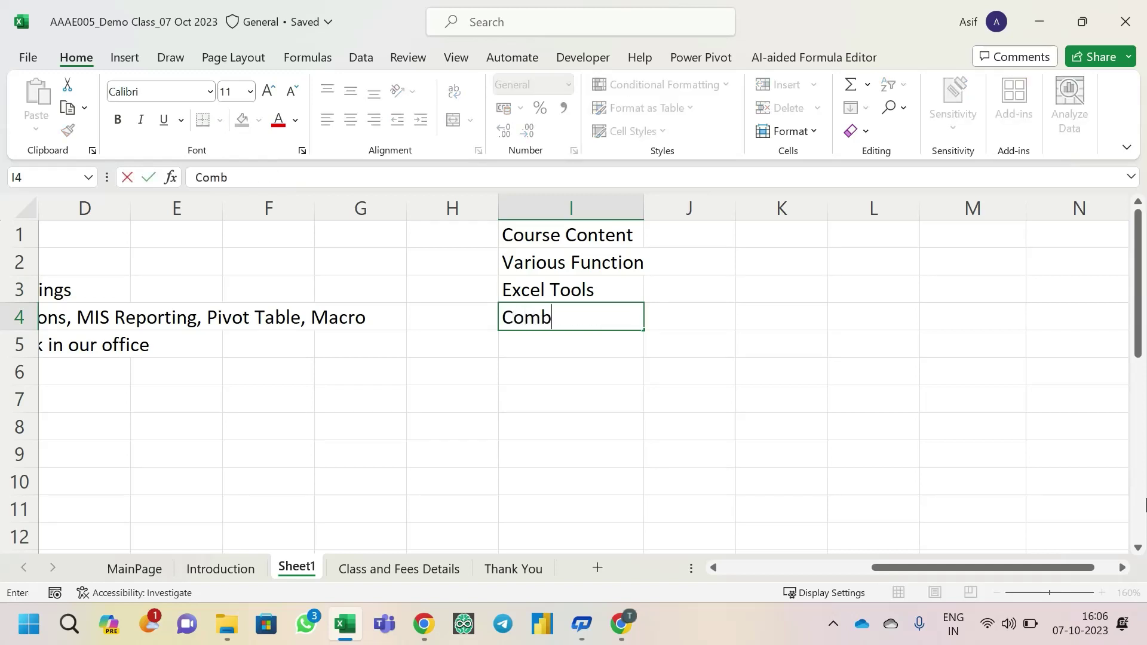
type("ine multiple")
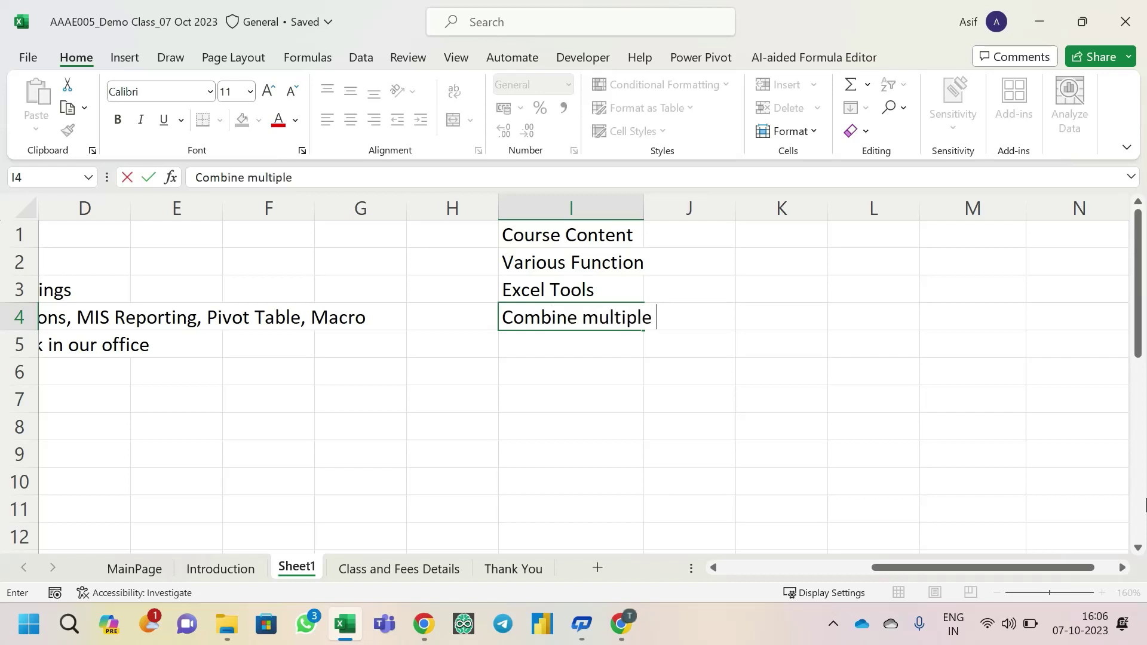
type(" data")
key("BackSpace")
key("BackSpace")
key("BackSpace")
key("BackSpace")
key("BackSpace")
key("BackSpace")
key("BackSpace")
key("BackSpace")
key("BackSpace")
key("BackSpace")
key("BackSpace")
key("BackSpace")
key("BackSpace")
key("BackSpace")
key("BackSpace")
key("BackSpace")
key("BackSpace")
key("BackSpace")
key("BackSpace")
key("BackSpace")
- Add "Create compact Data" to the course content list in cell I4
type("Create")
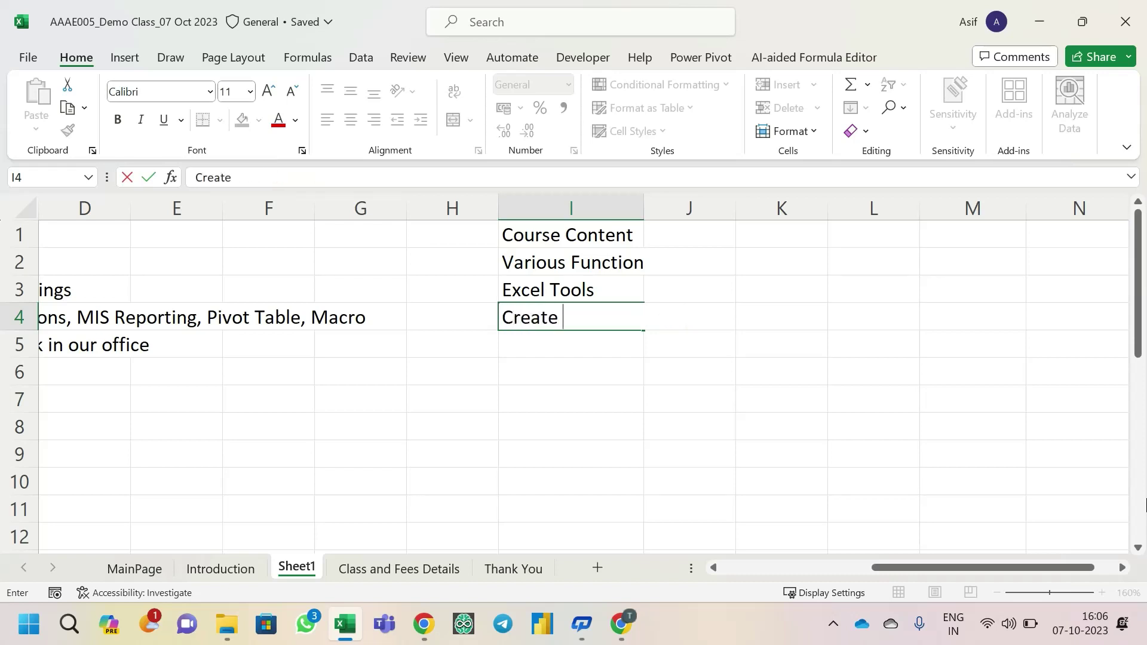
type(" compact")
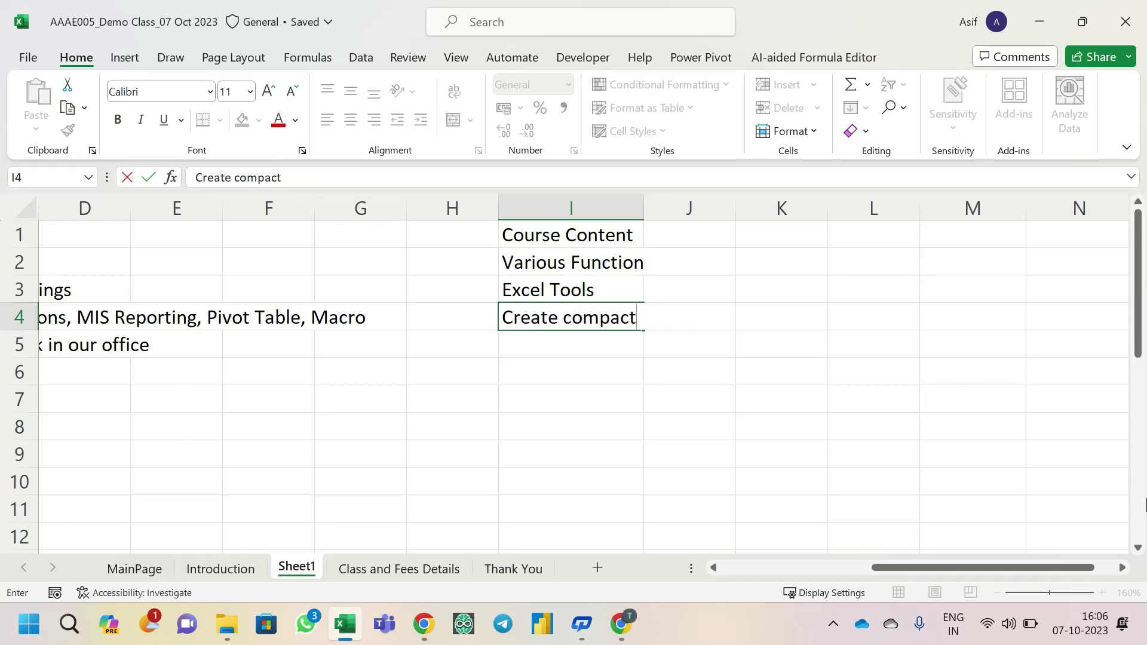
type(" Data")
key("Return")
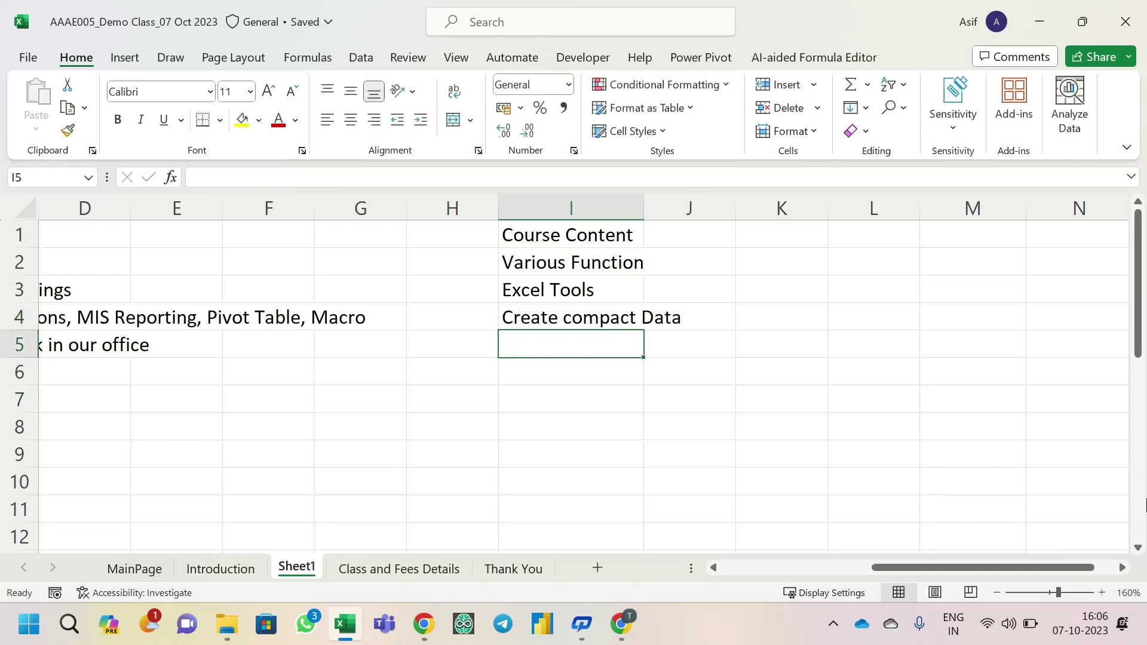
- Add "Logical building" to the course content list in cell I5
key("Up")
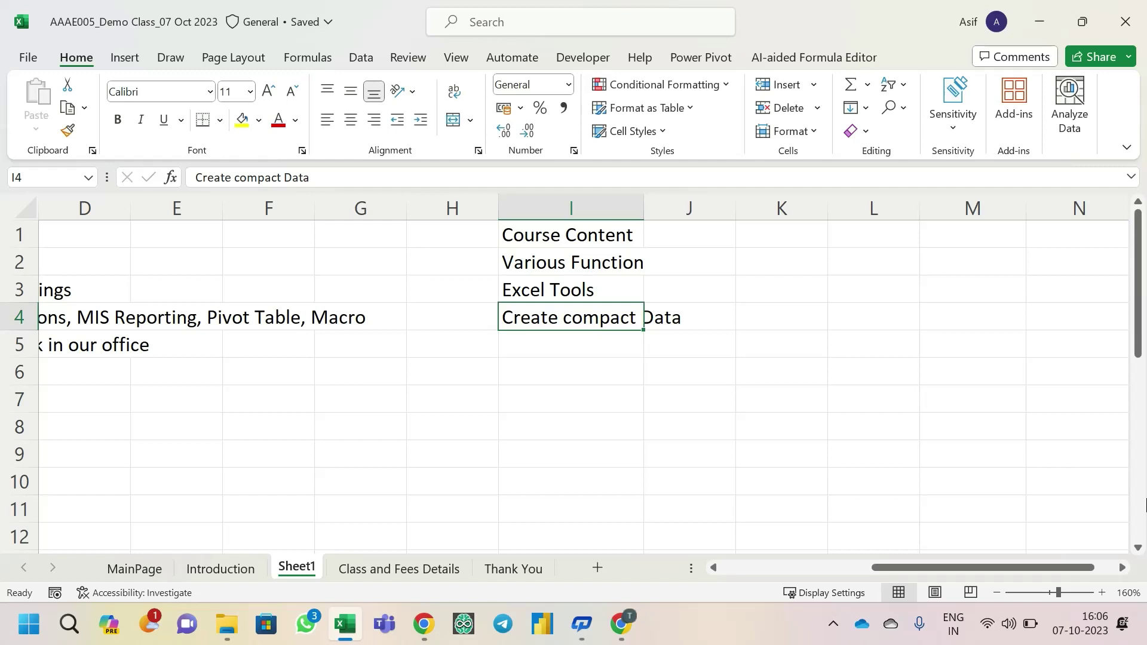
key("Down")
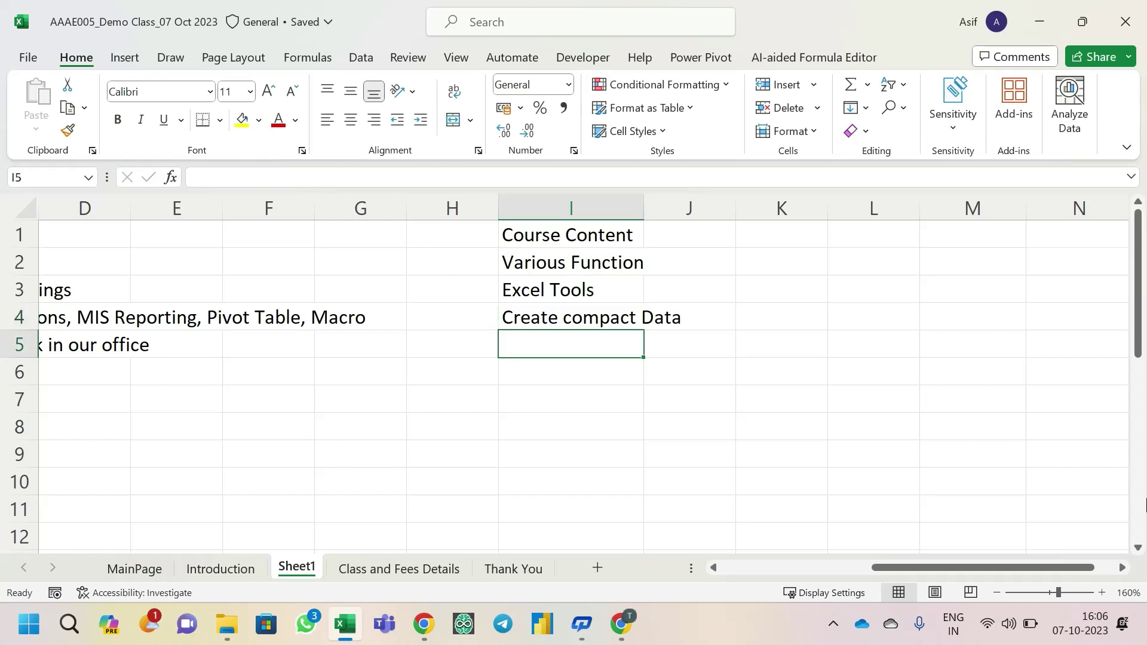
type("Logic")
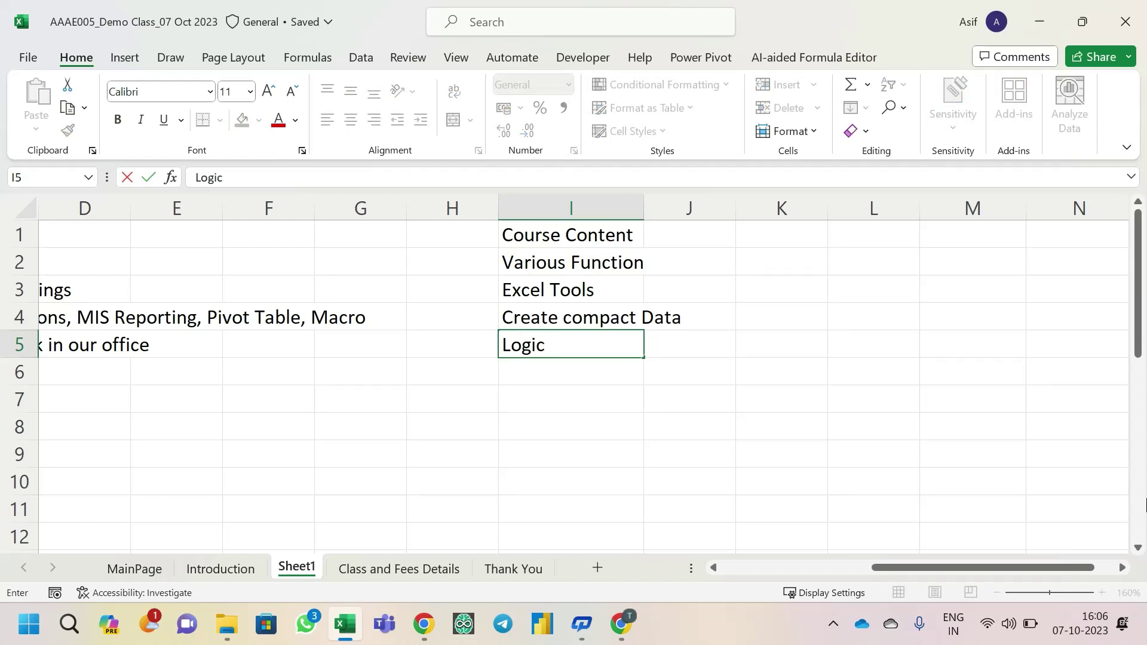
type("al building")
key("Return")
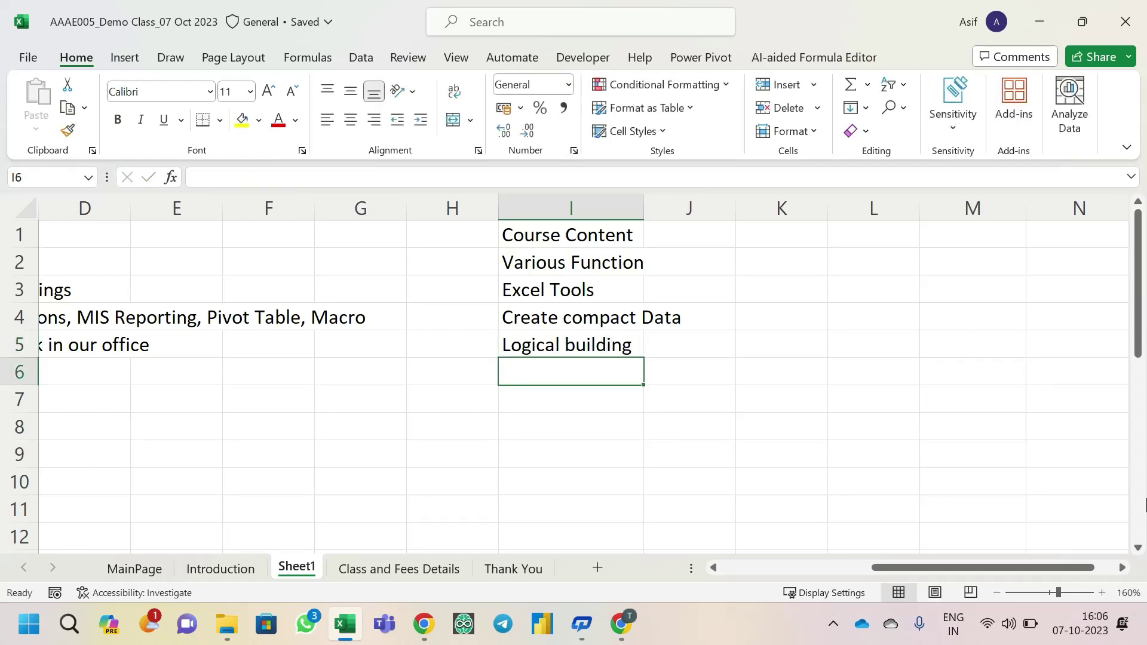
- Add "Data & Time Concept" to the course content list in cell I6
type("Data")
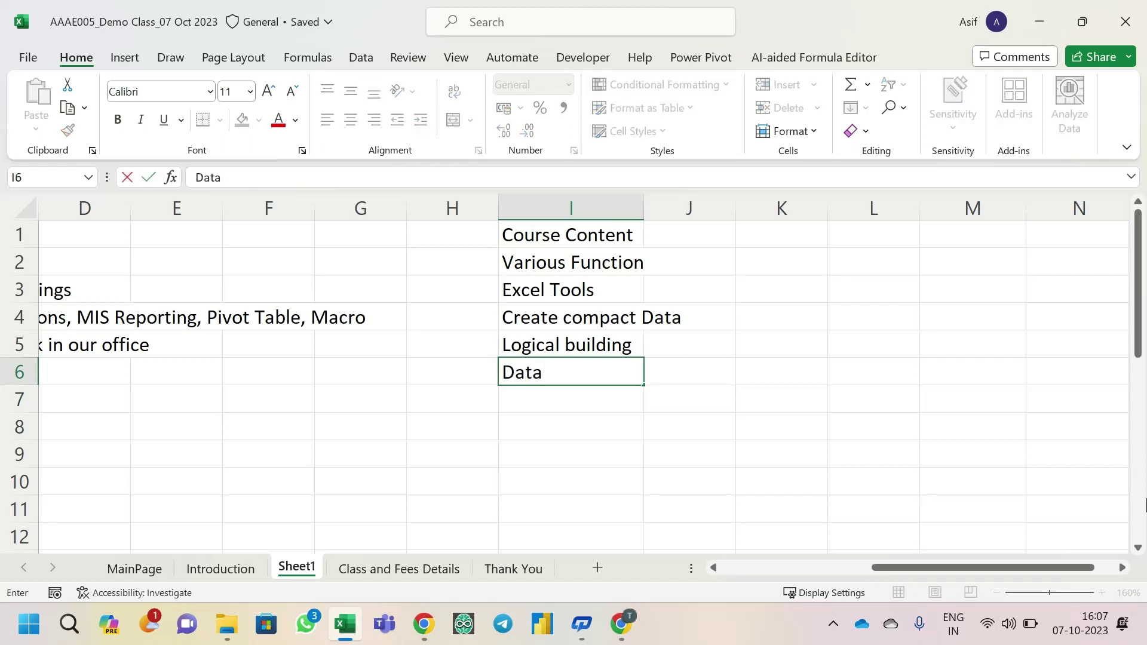
type(" & Time")
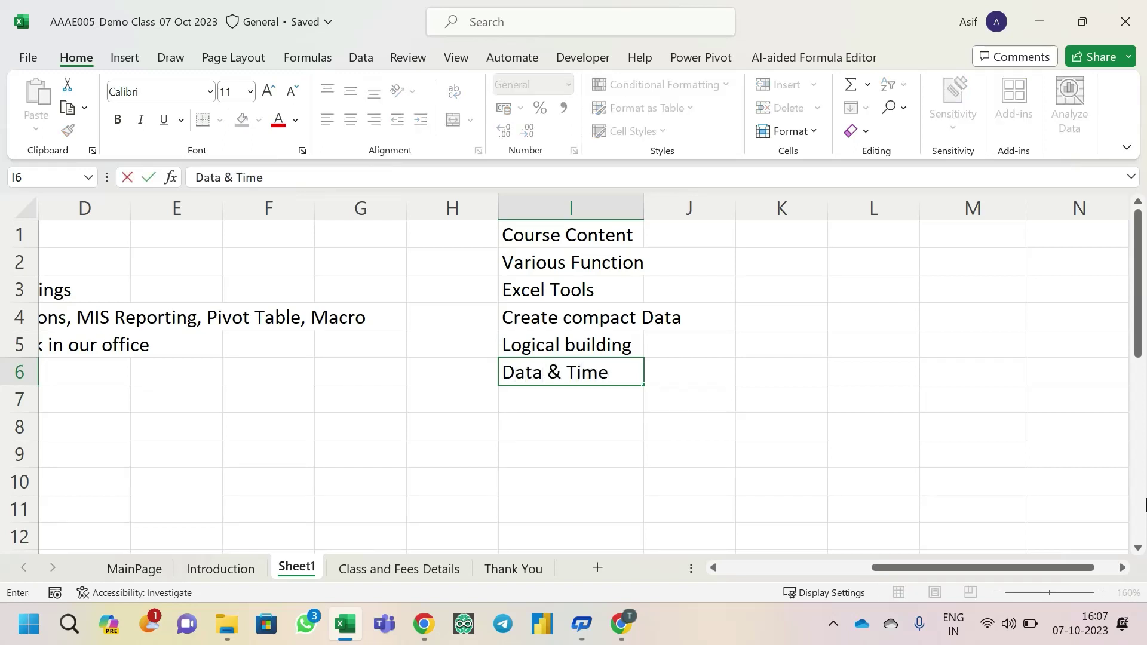
type(" Concept")
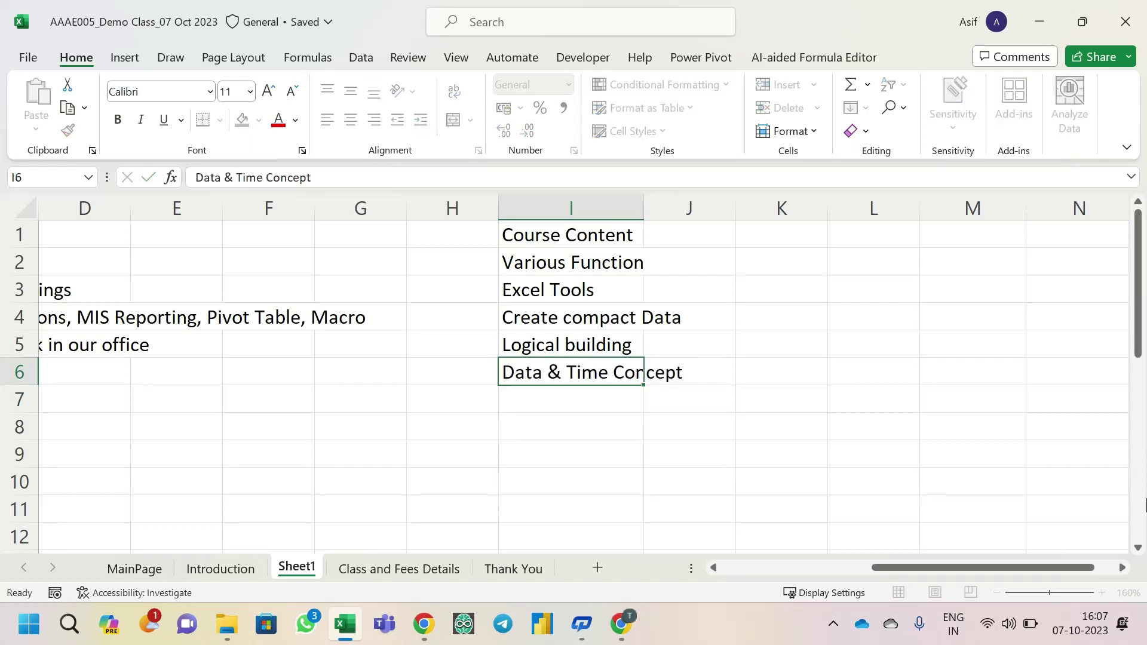
key("Return")
key("Up")
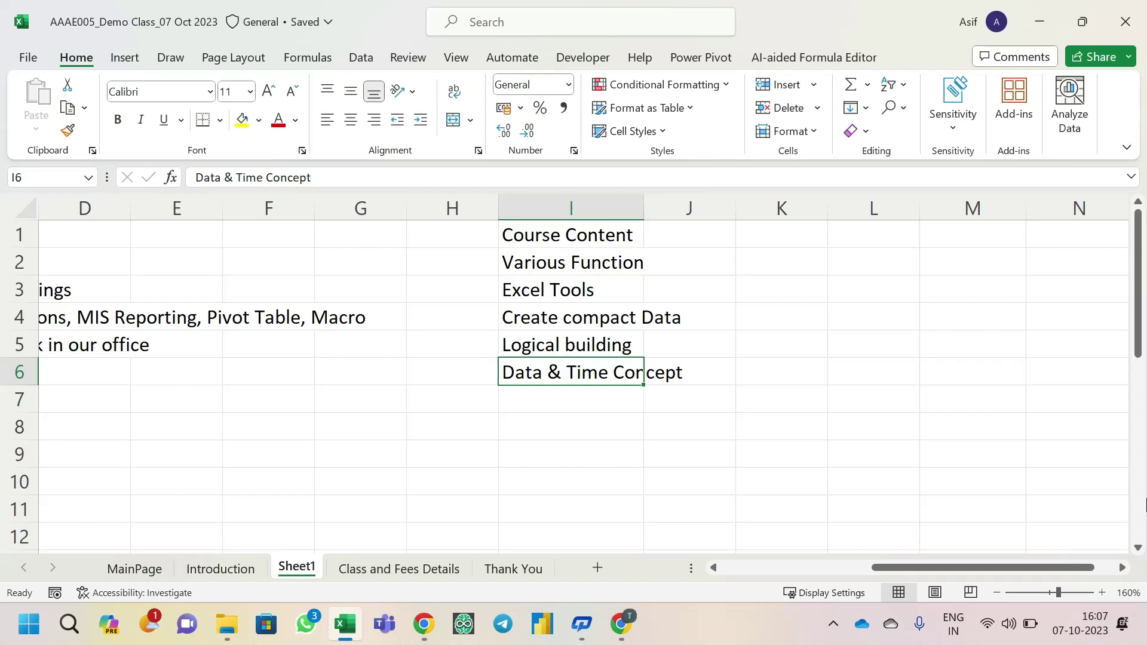
key("Return")
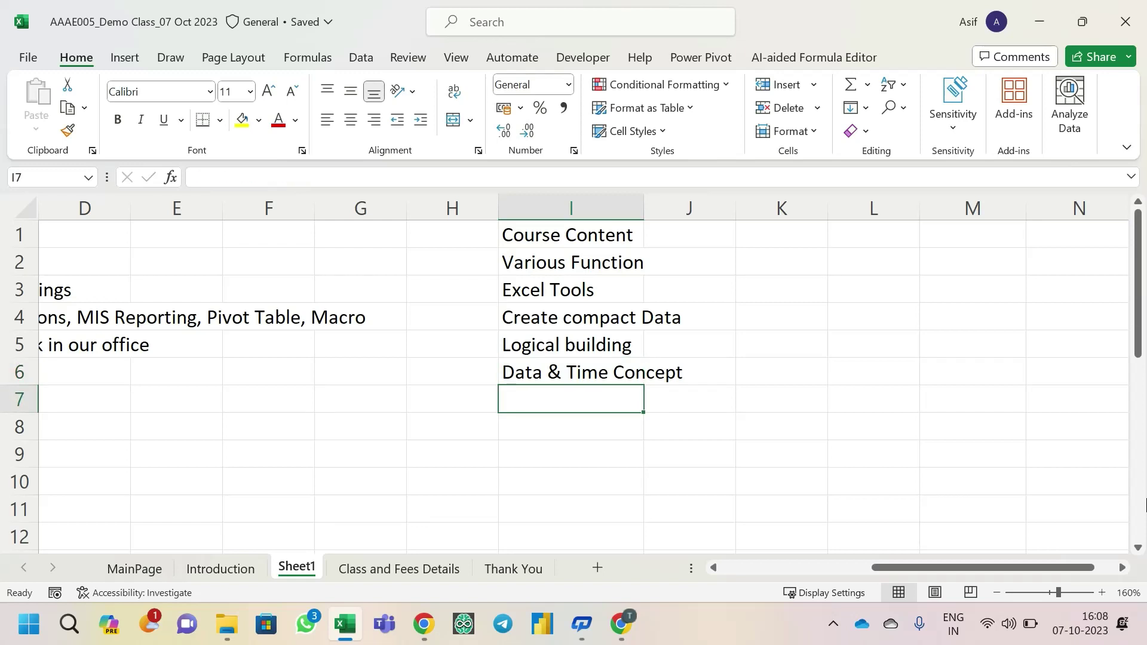
key("Up")
key("Up")
key("Up")
key("Up")
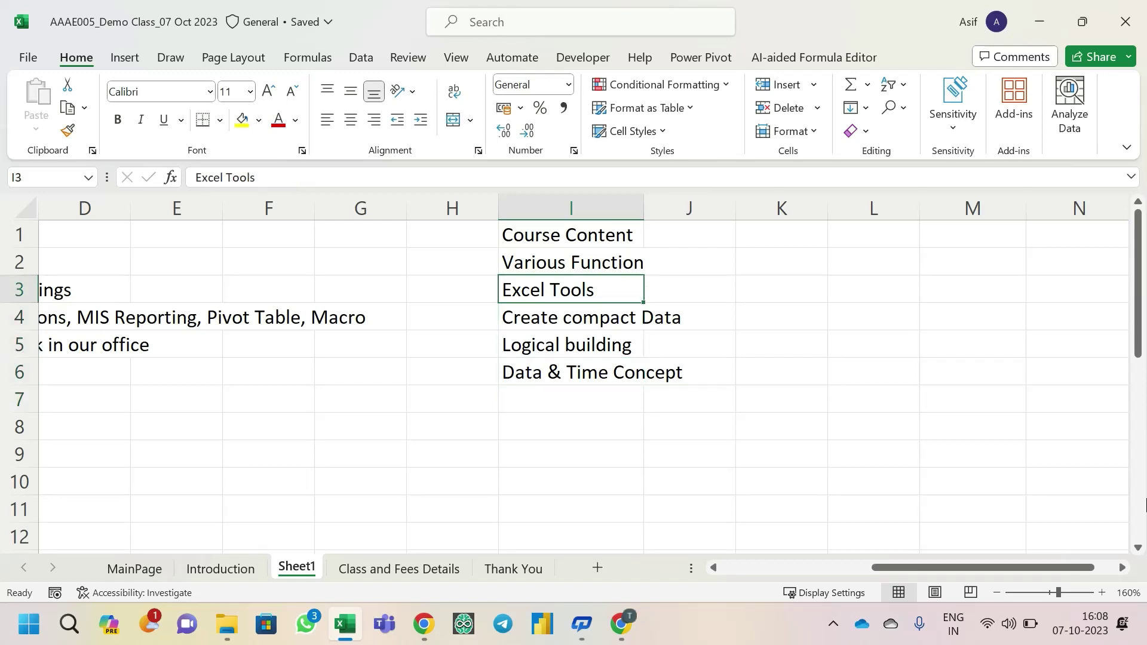
key("Down")
key("Down")
key("Down")
key("Down")
- Add "Slicers & Timelines" to the course content list in cell I7
type("Clise")
key("BackSpace")
key("BackSpace")
key("BackSpace")
key("BackSpace")
key("BackSpace")
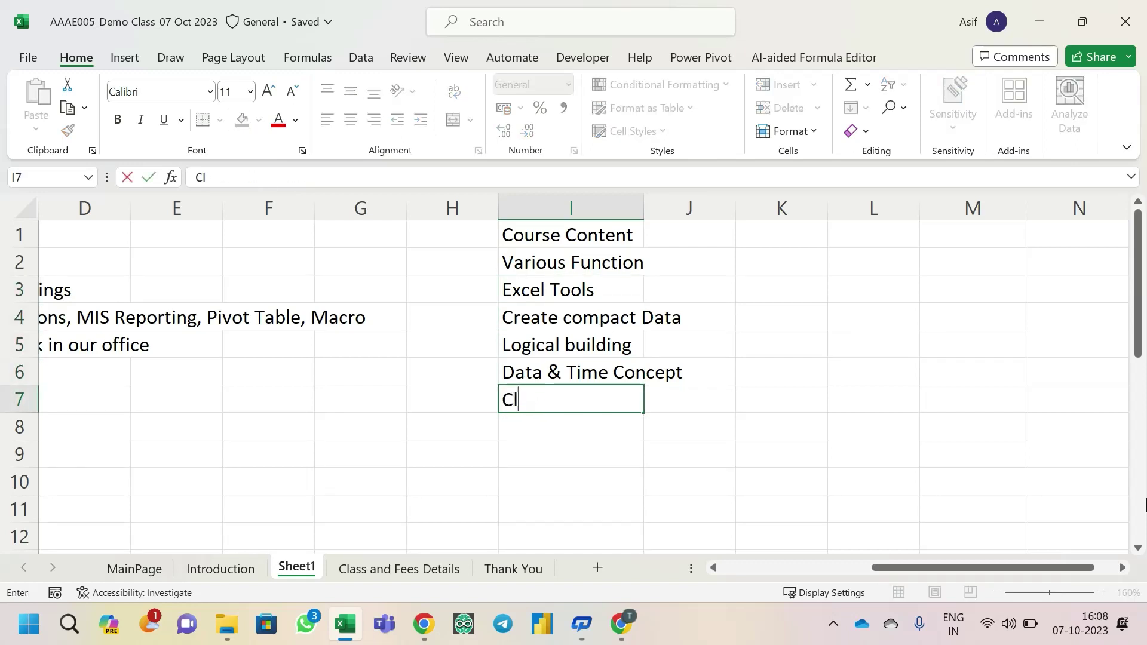
type("Slicers")
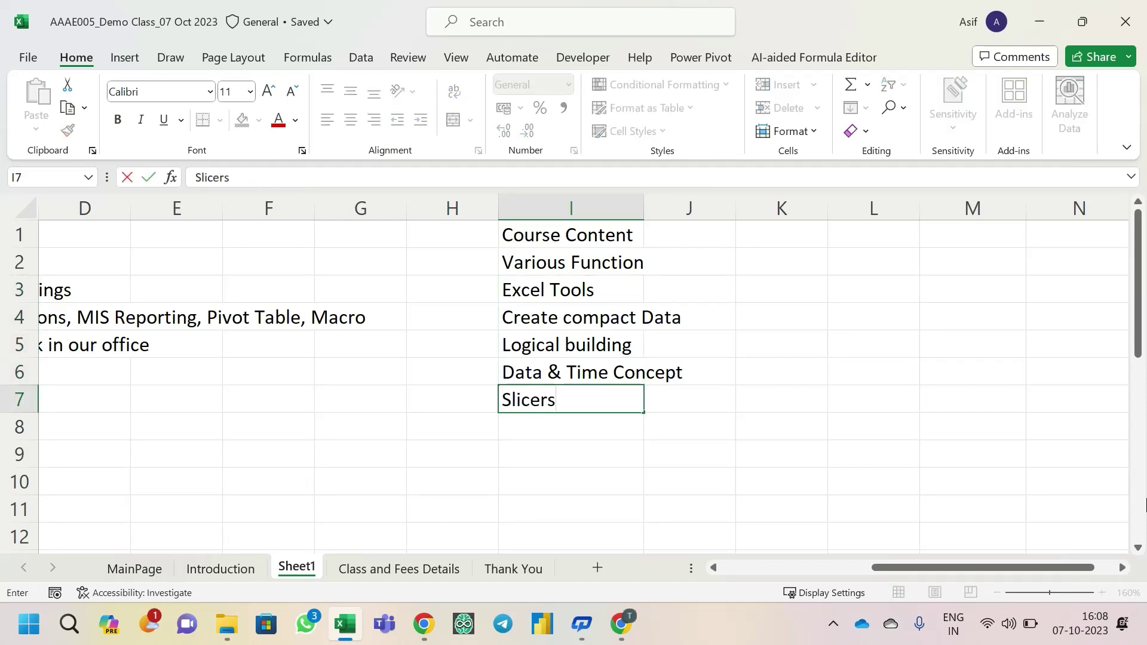
type(" & Timelines")
key("Return")
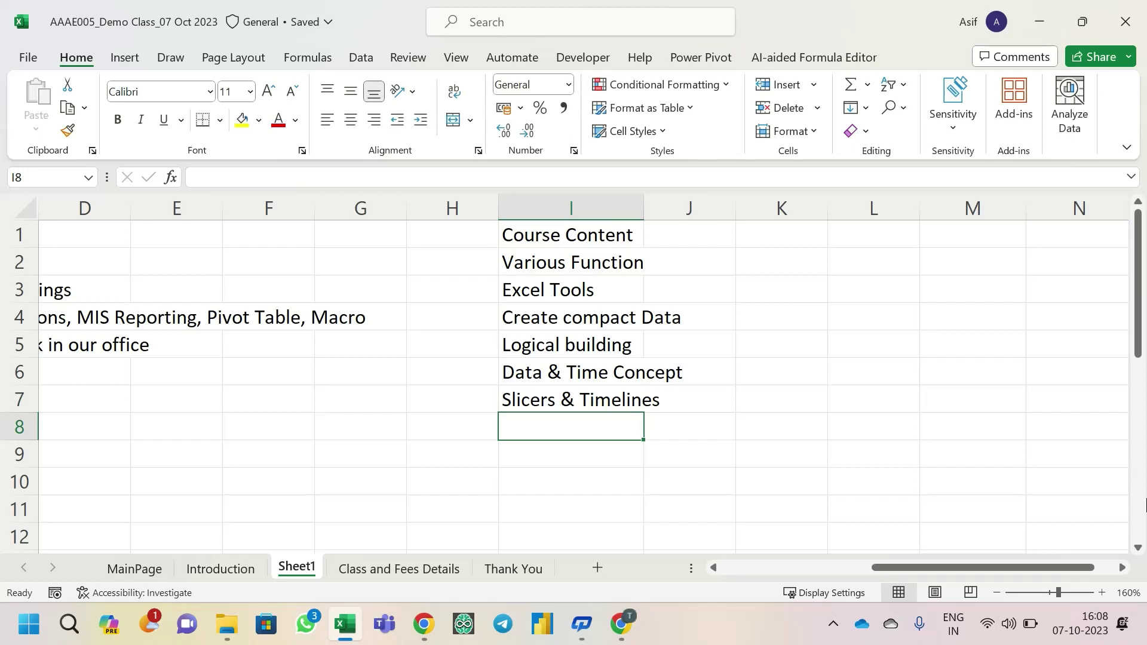
- Add "Multiple Charts" in cell I8 and "Dashboard" in cell I9 of the course content list
type("Multiple")
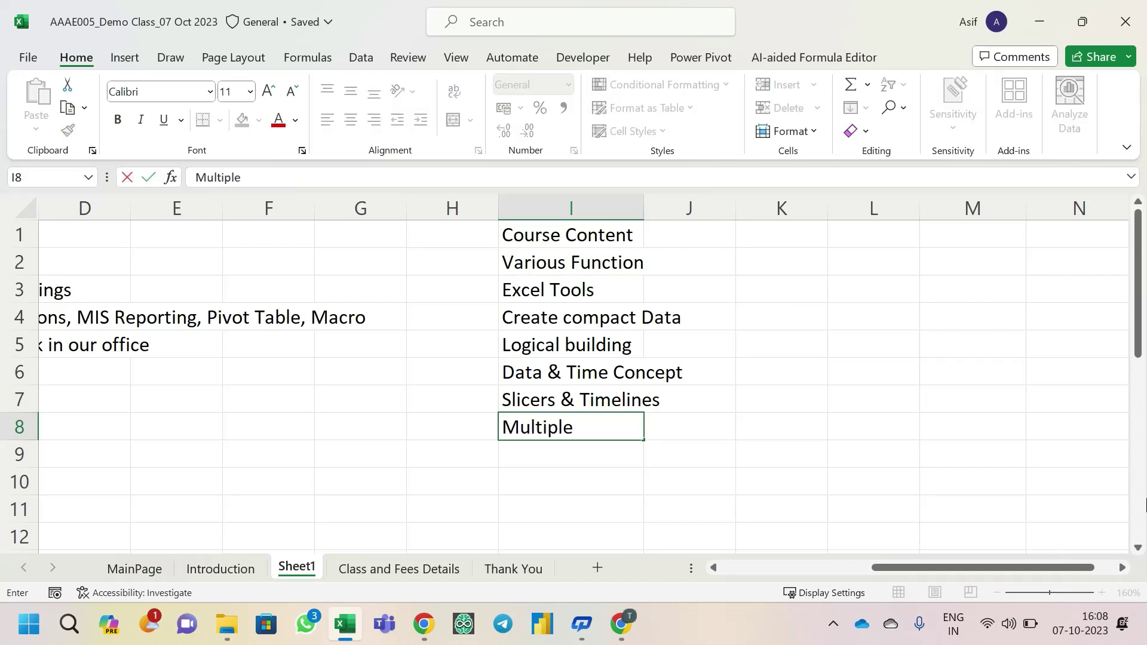
type(" Charts")
key("Return")
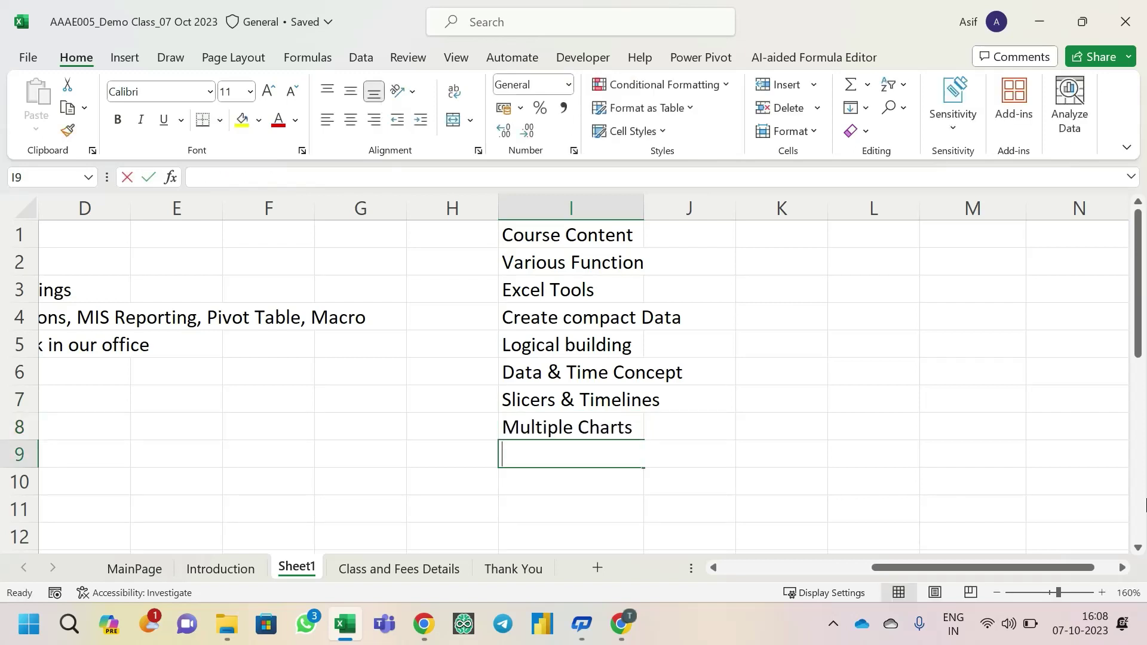
type("Dashboard")
key("Return")
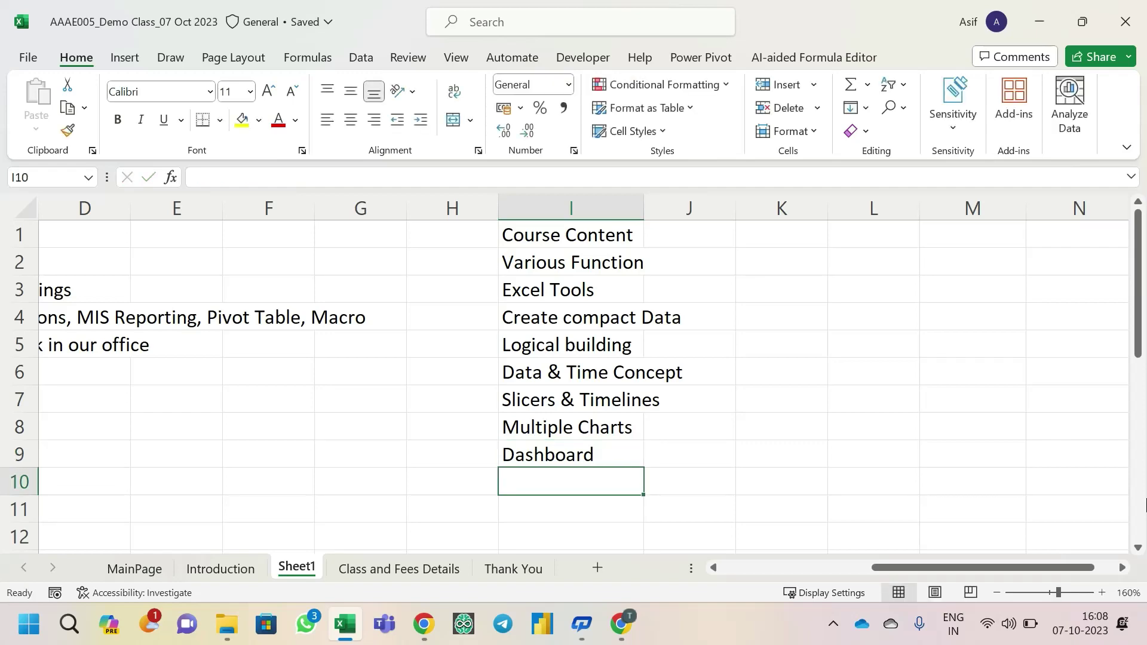
- Examine the Advance topics listed in cell C4, highlighting the end of the text without changing it
key("Home")
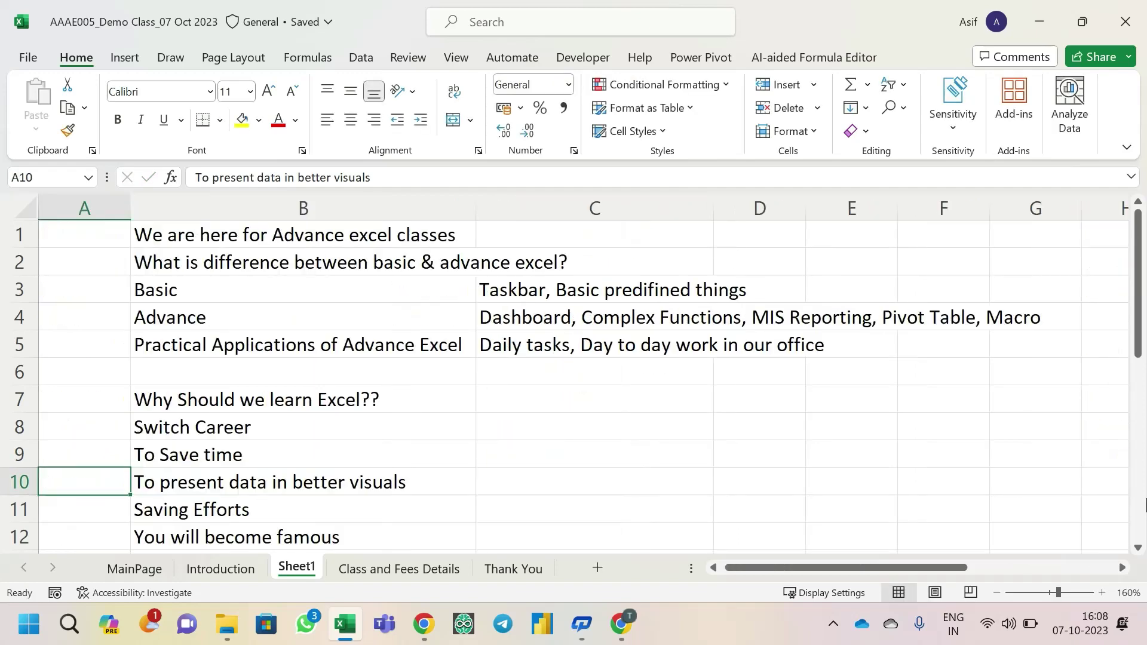
key("Right")
key("Right")
key("Right")
key("Up")
key("Left")
key("Up")
key("Up")
key("Up")
key("Up")
key("Up")
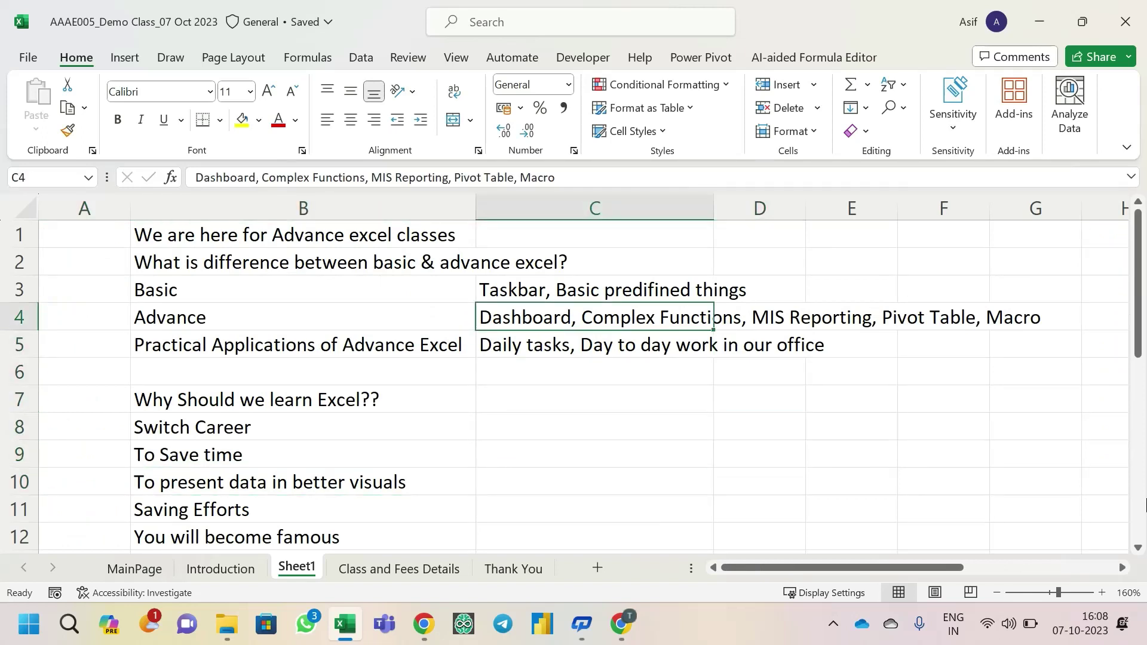
key("F2")
key("shift+Left")
key("shift+Left")
key("shift+Left")
key("shift+Left")
key("shift+Left")
key("shift+Left")
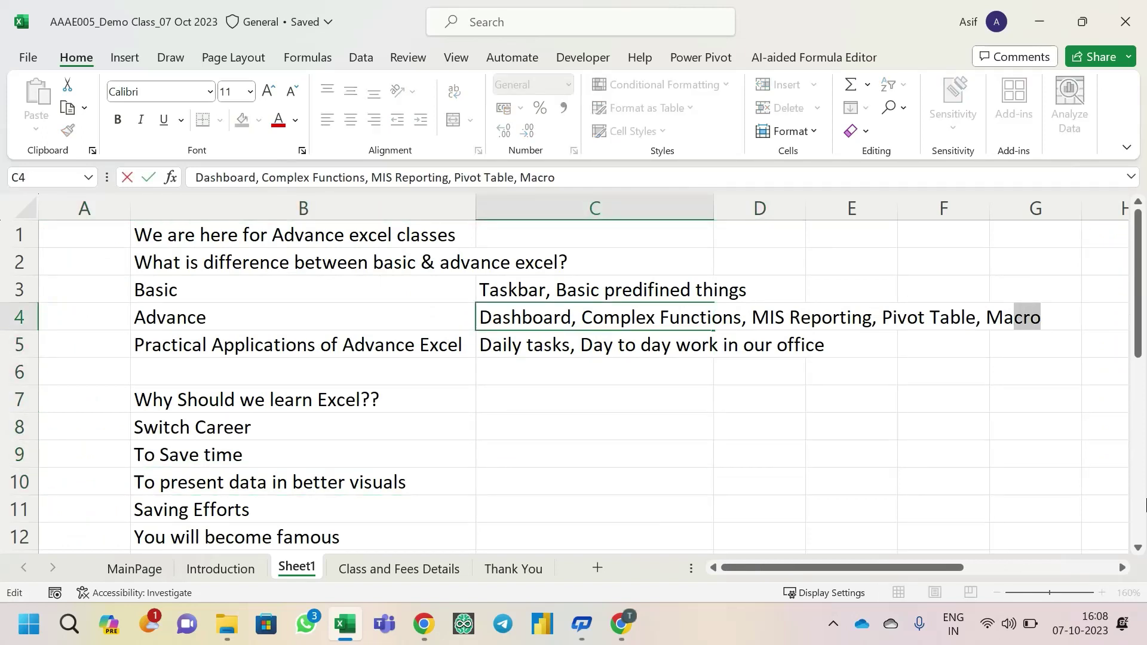
key("shift+Right")
key("Escape")
key("Right")
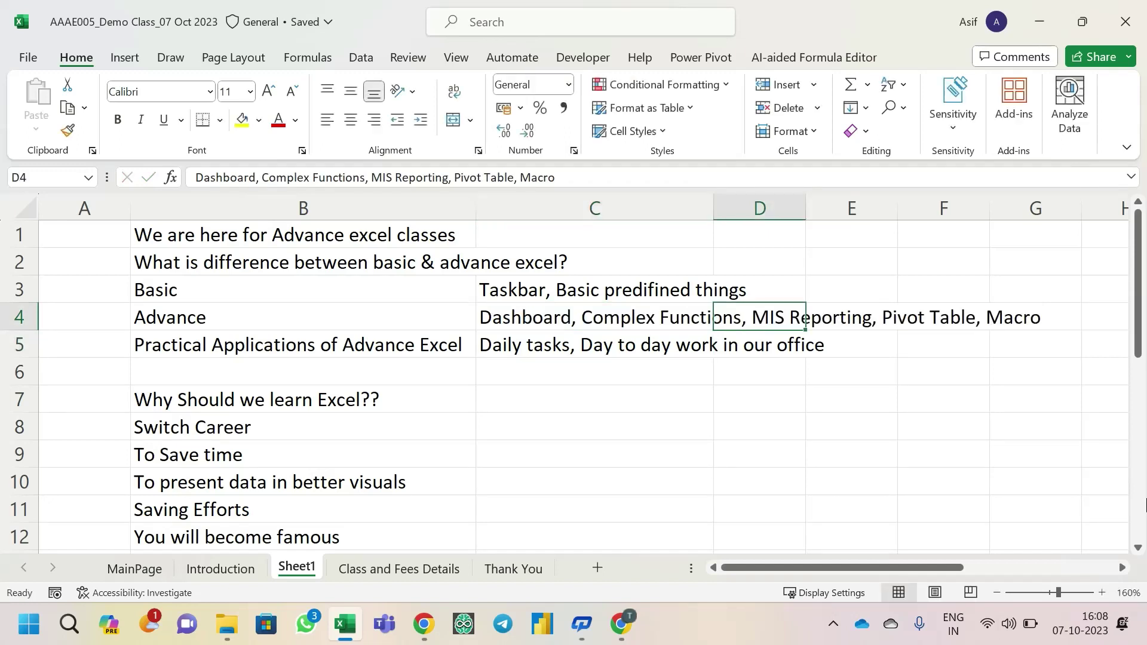
- Add "Recording Macros" to the course content list in cell I10
key("ctrl+Right")
key("ctrl+Down")
key("Down")
key("alt+Tab")
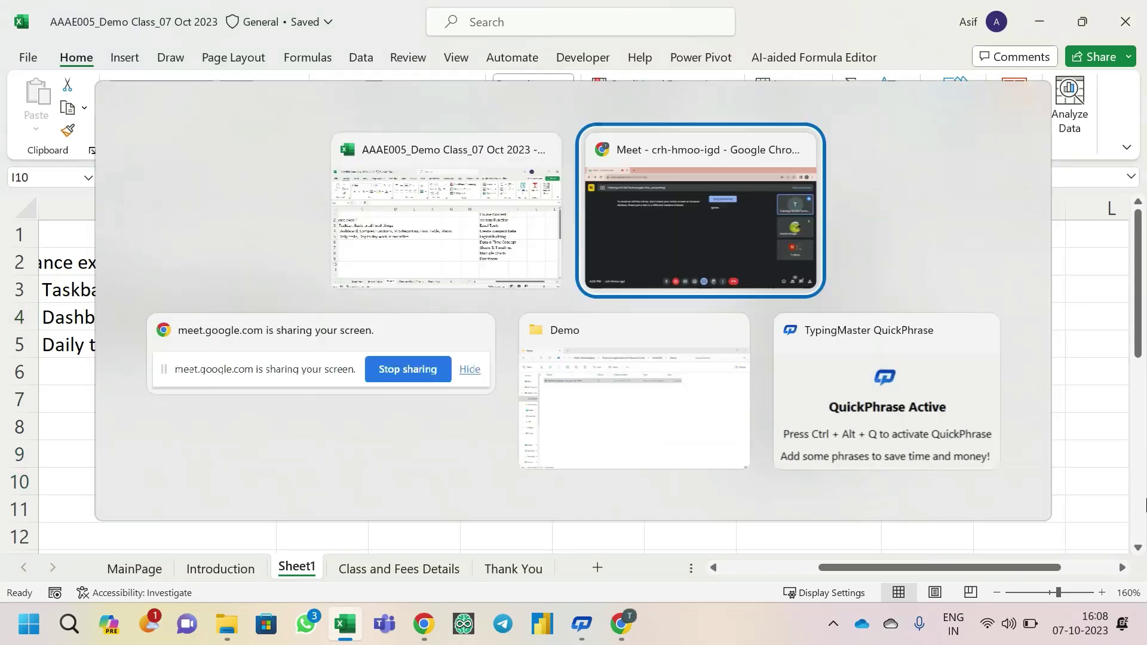
key("alt+Tab")
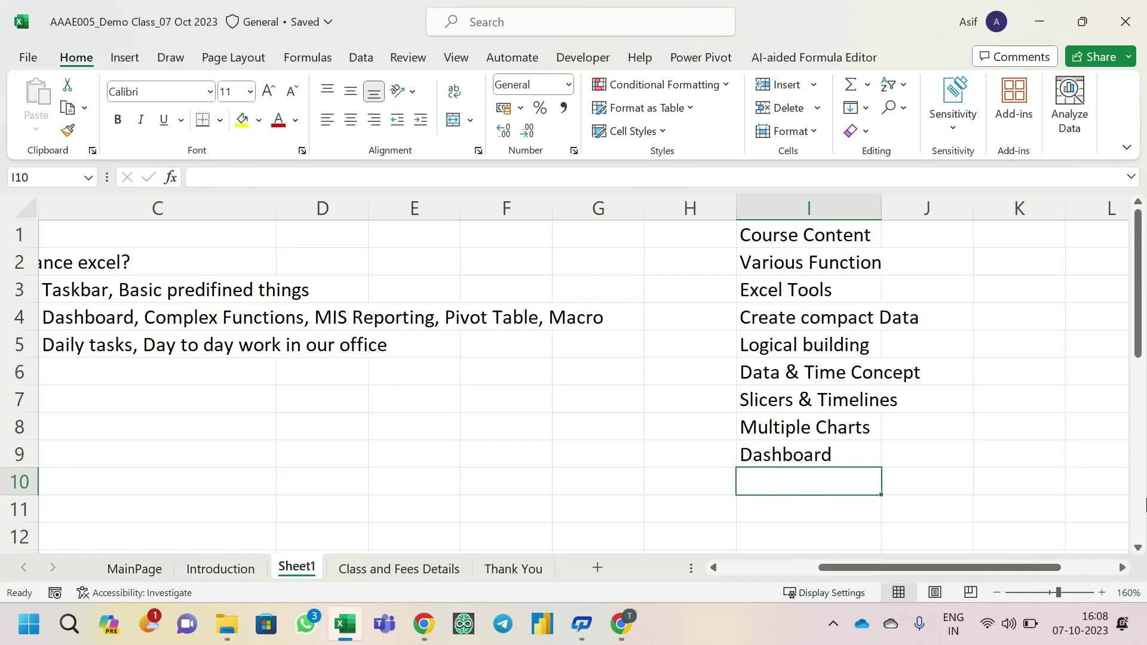
type("Recoding")
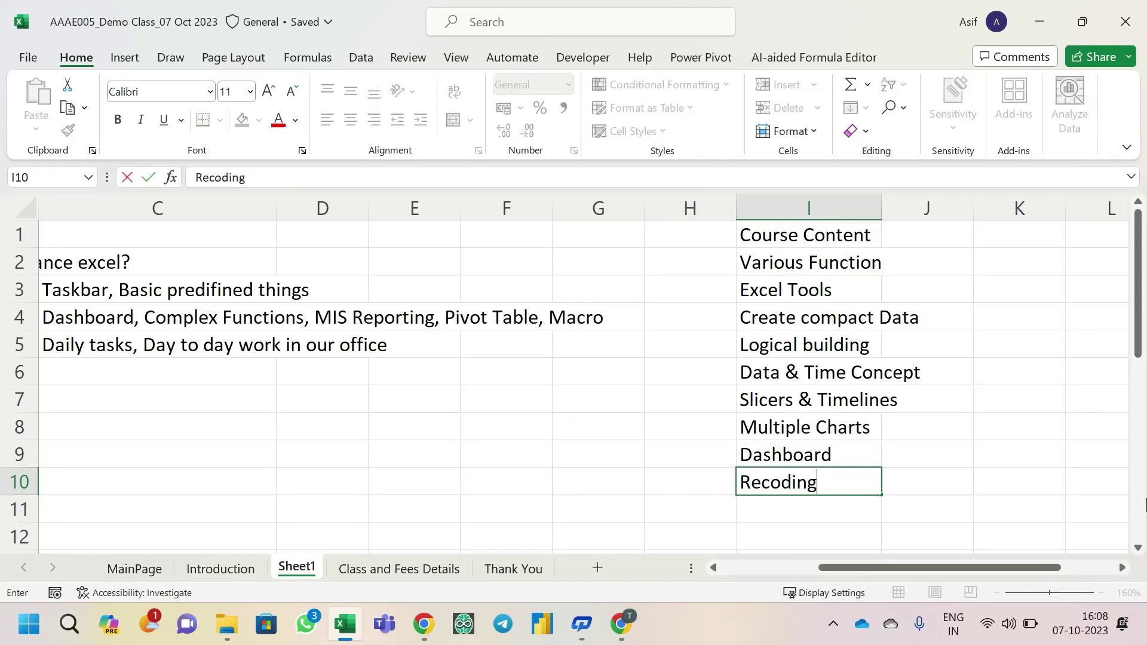
key("BackSpace")
key("BackSpace")
key("BackSpace")
key("BackSpace")
type("rding M")
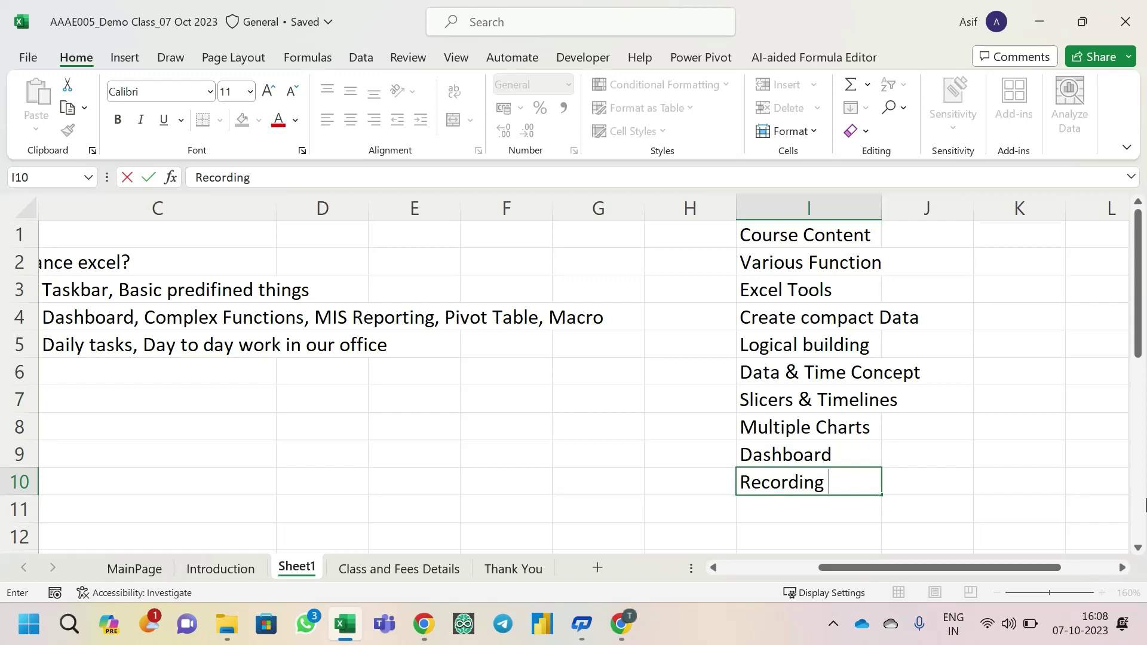
type("arc")
key("BackSpace")
key("BackSpace")
type("cros")
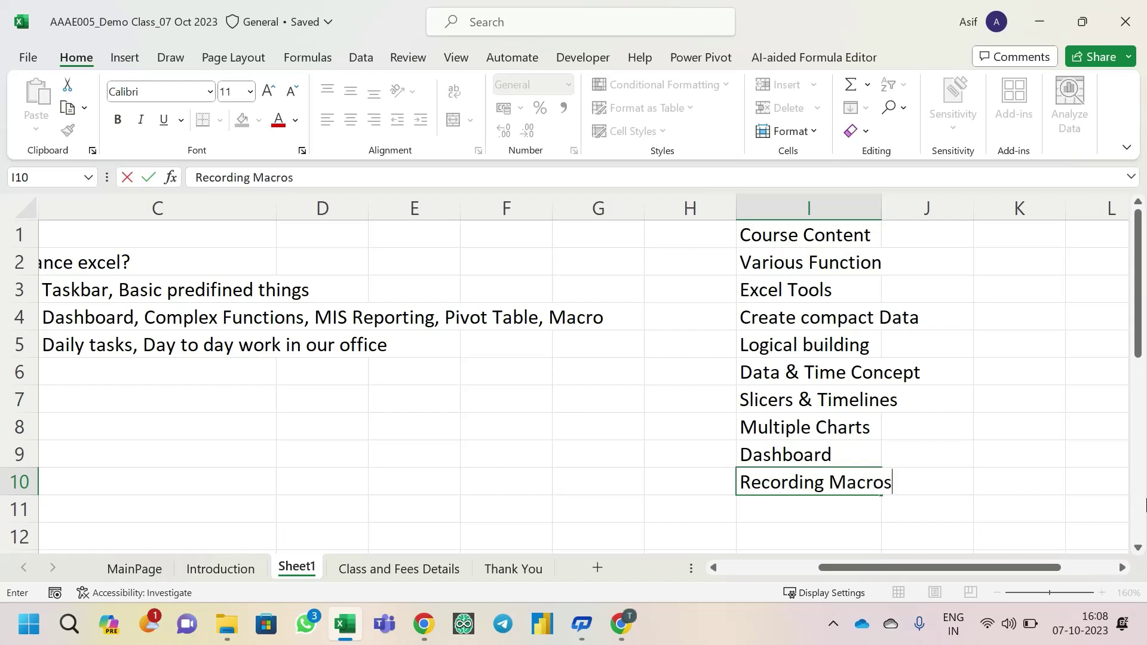
key("Return")
key("Up")
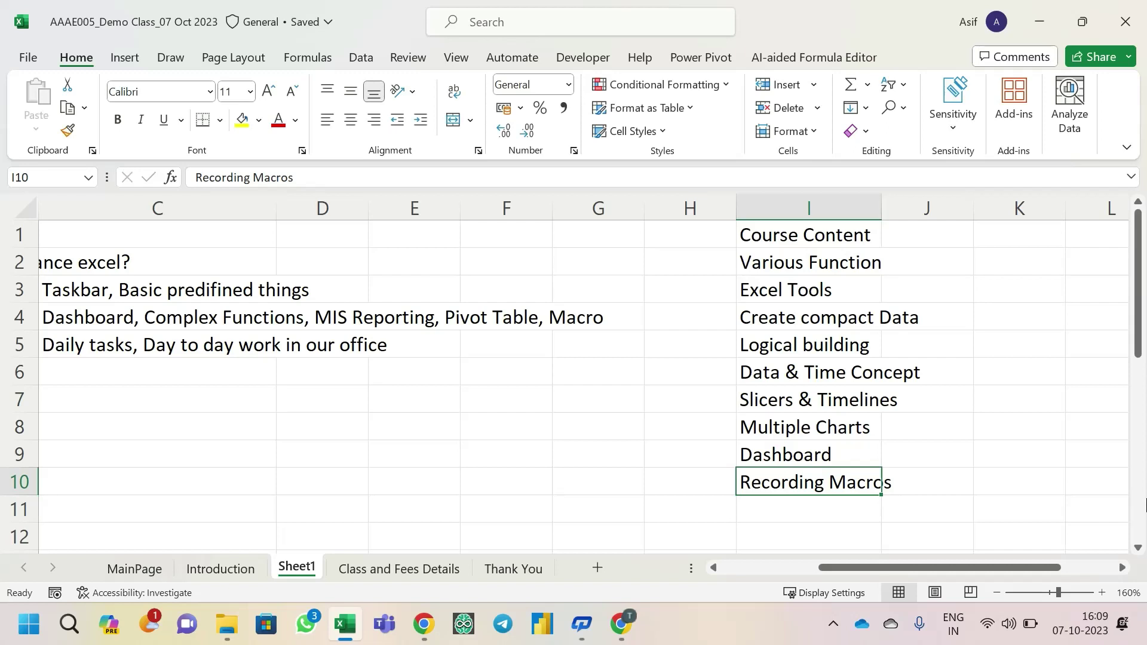
- Add "Data Types" to the course content list in cell I11
key("Return")
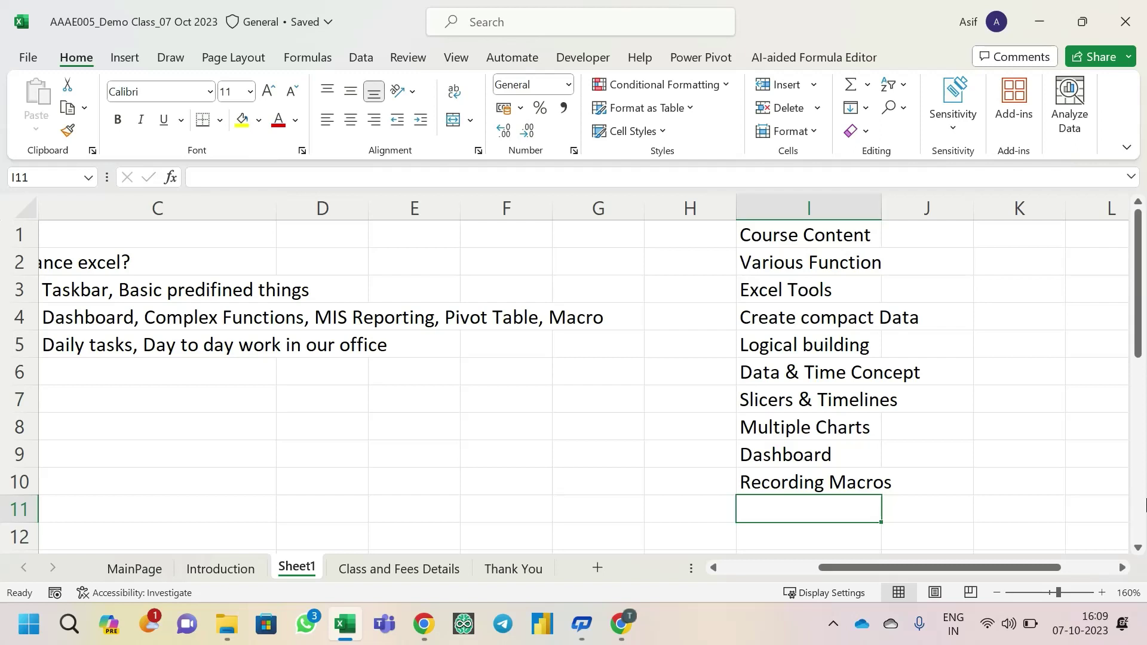
type("Data T")
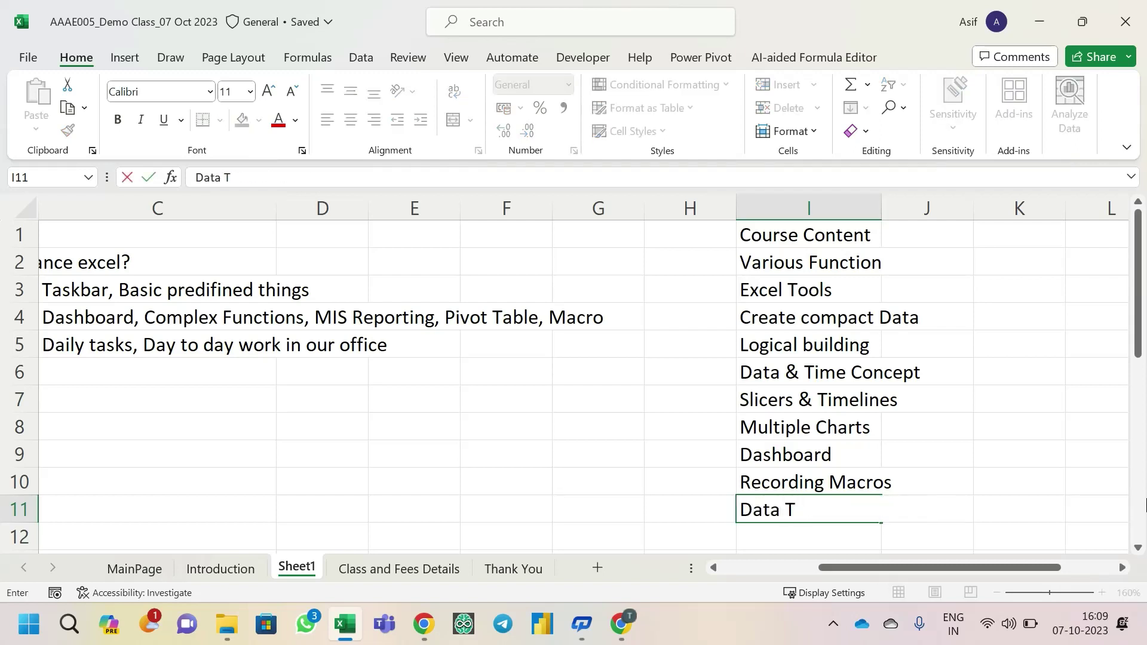
key("BackSpace")
type("Types")
key("Return")
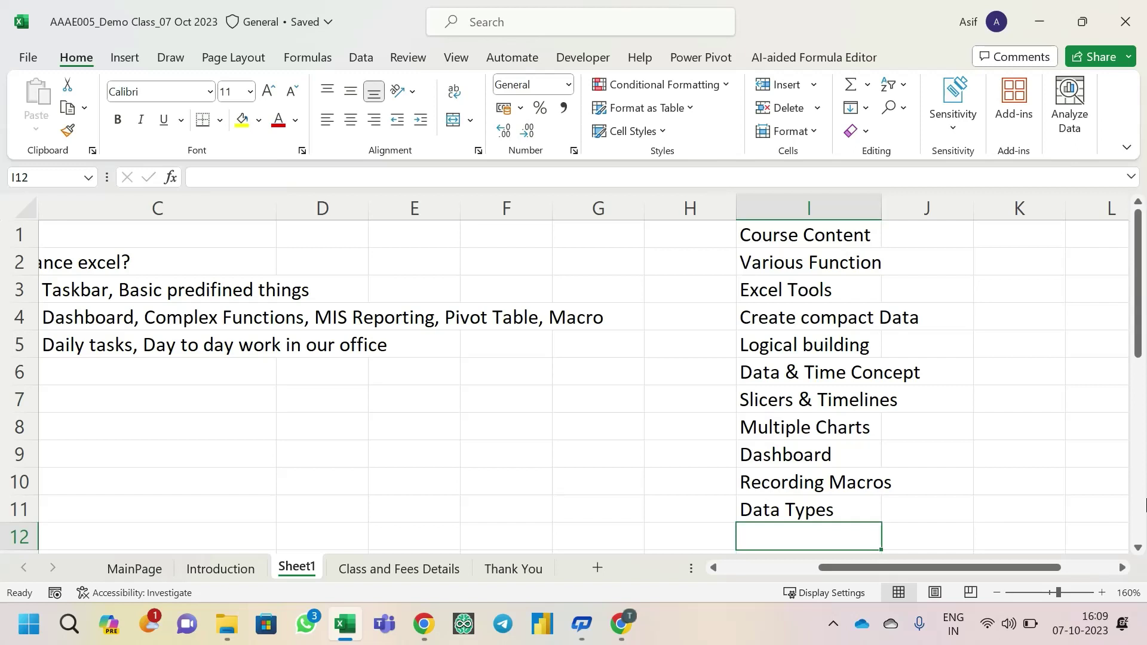
- Add "Data Handling" to the course content list in cell I12
key("Up")
key("Up")
key("Up")
key("Up")
key("Down")
key("Down")
key("Down")
key("Down")
type("Data Handling")
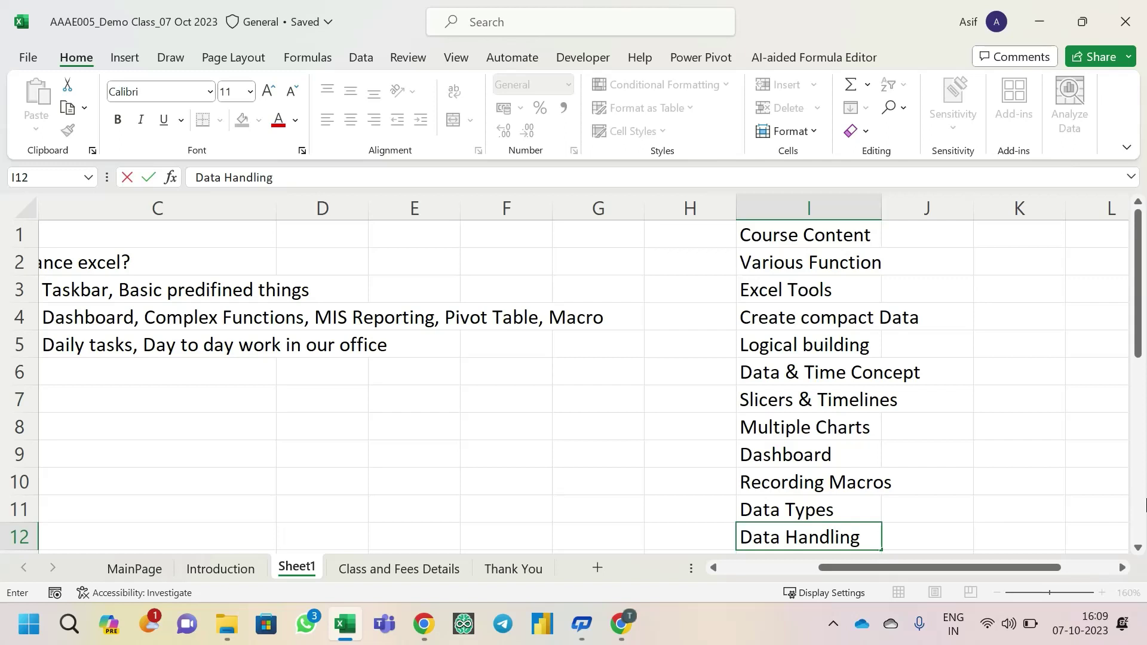
key("Return")
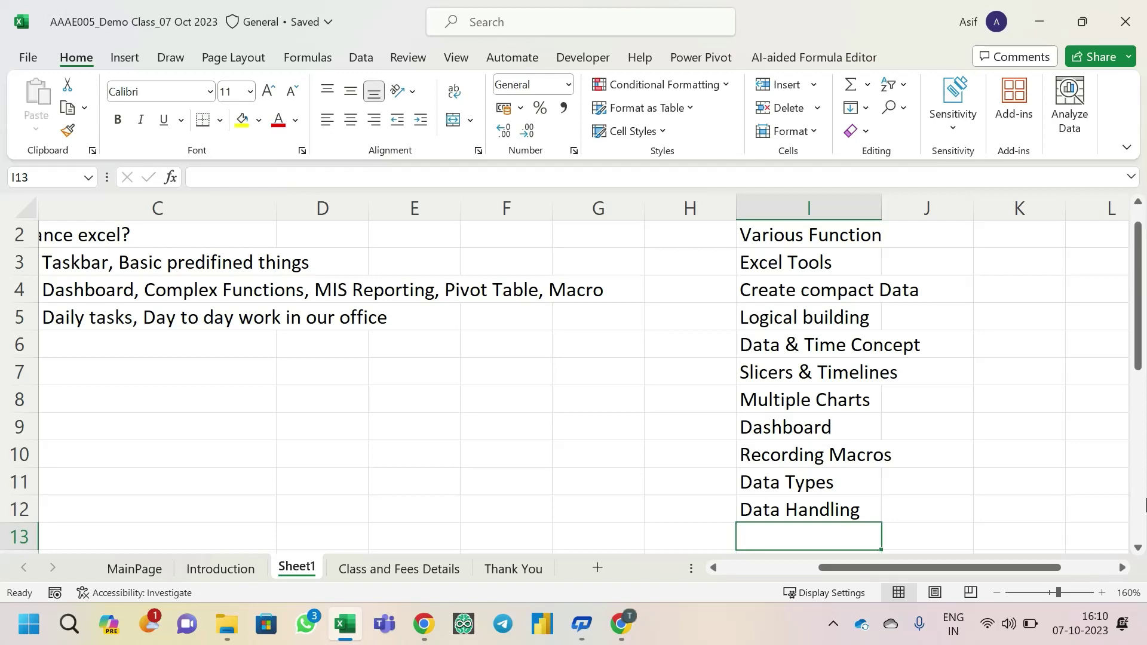
- Enter the heading "Excel Versions" in cell L2, beside the course content list
key("ctrl+Up")
key("ctrl+Up")
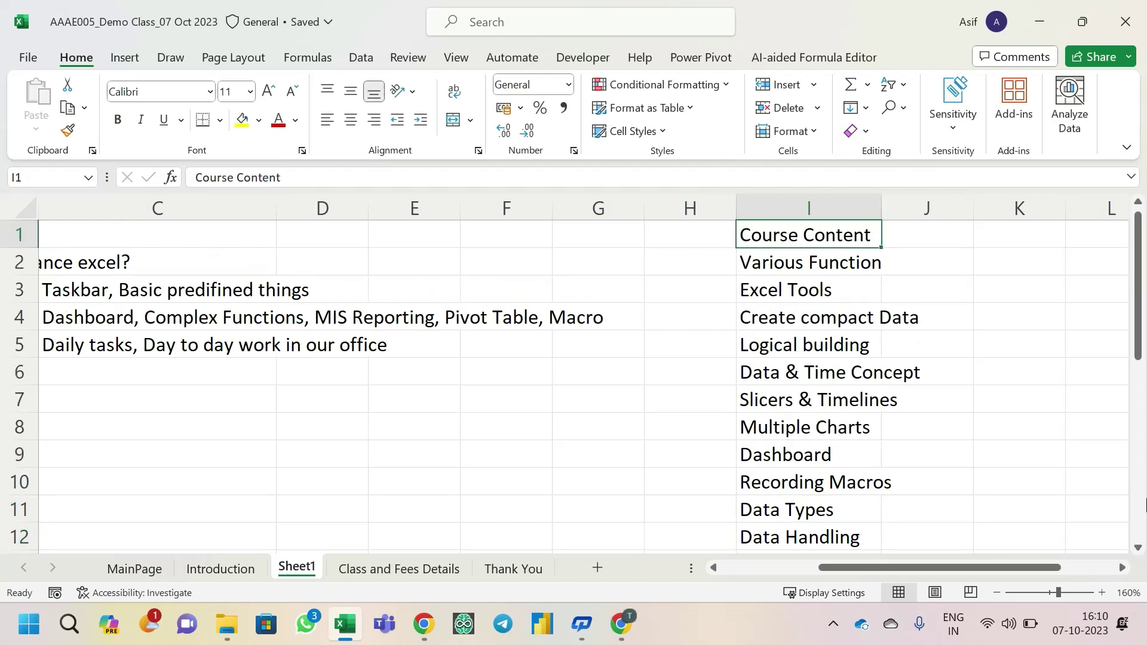
key("ctrl+shift+Down")
key("Down")
key("Up")
key("Right")
key("Right")
key("Right")
key("Right")
key("Right")
key("Right")
key("Right")
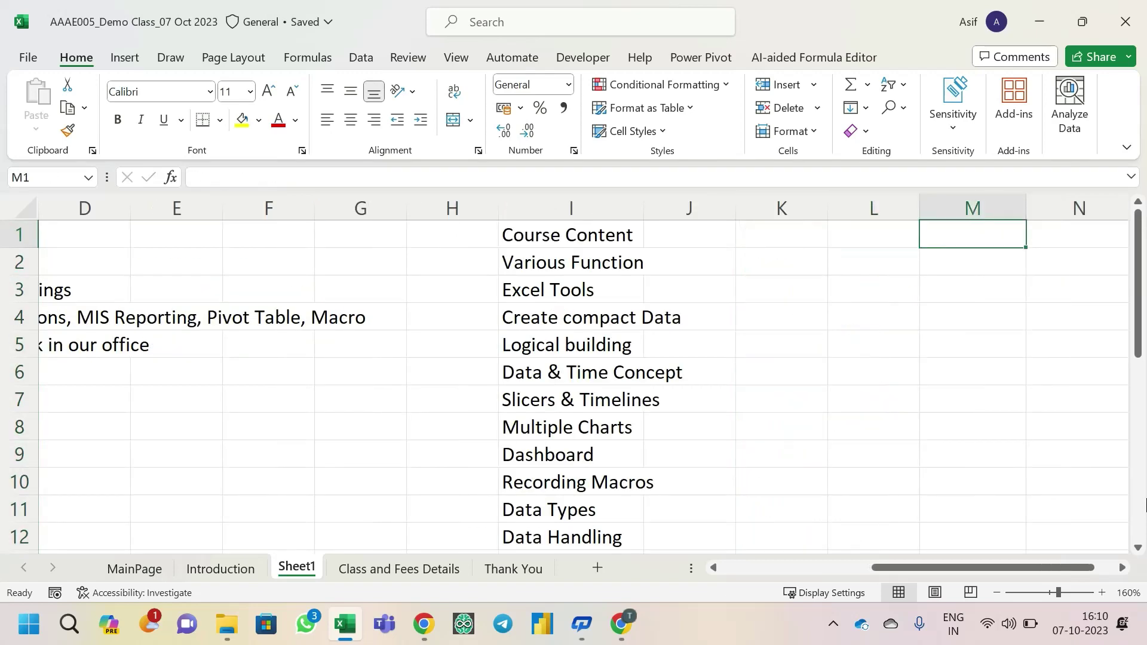
key("Left")
key("Left")
key("Left")
key("Left")
key("Left")
key("Left")
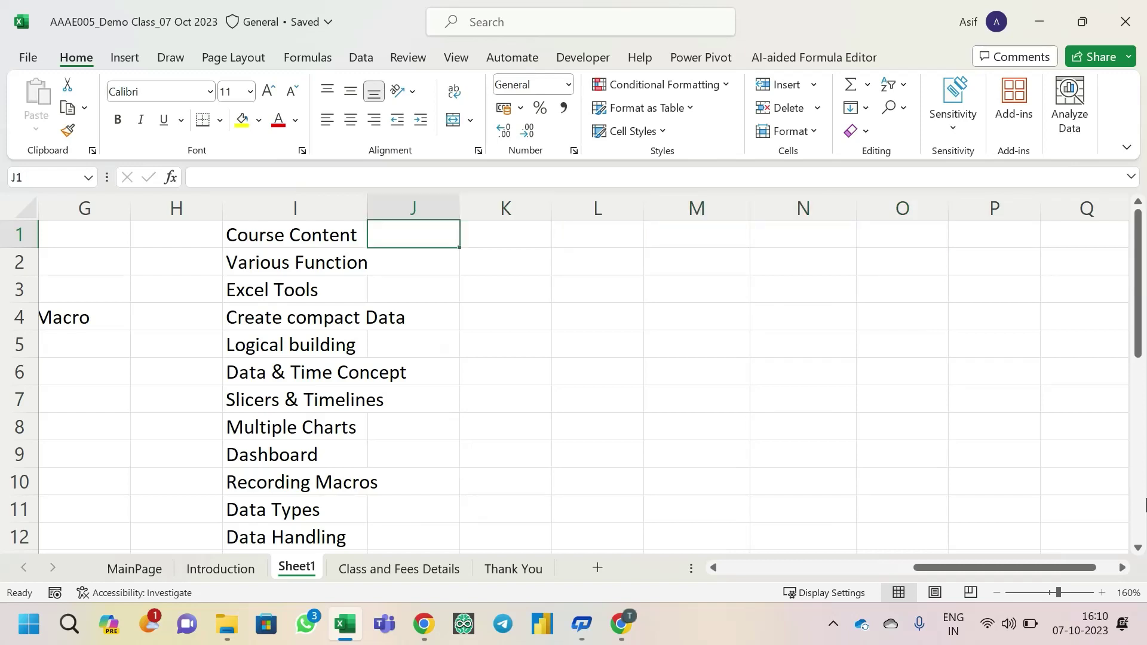
key("Right")
key("Right")
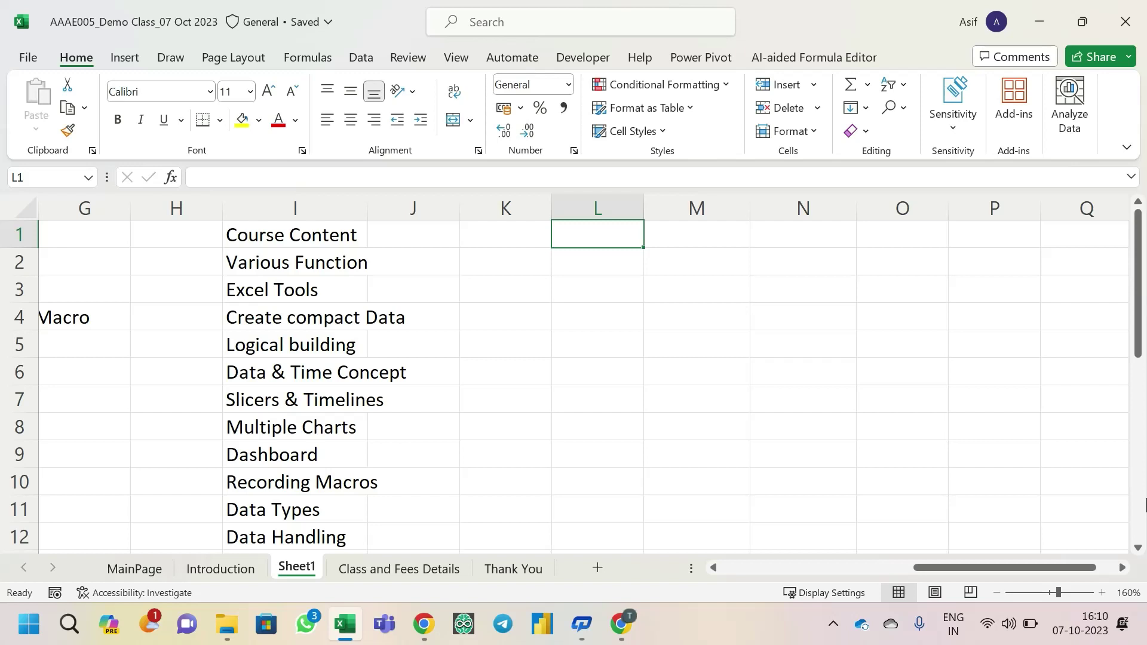
key("Down")
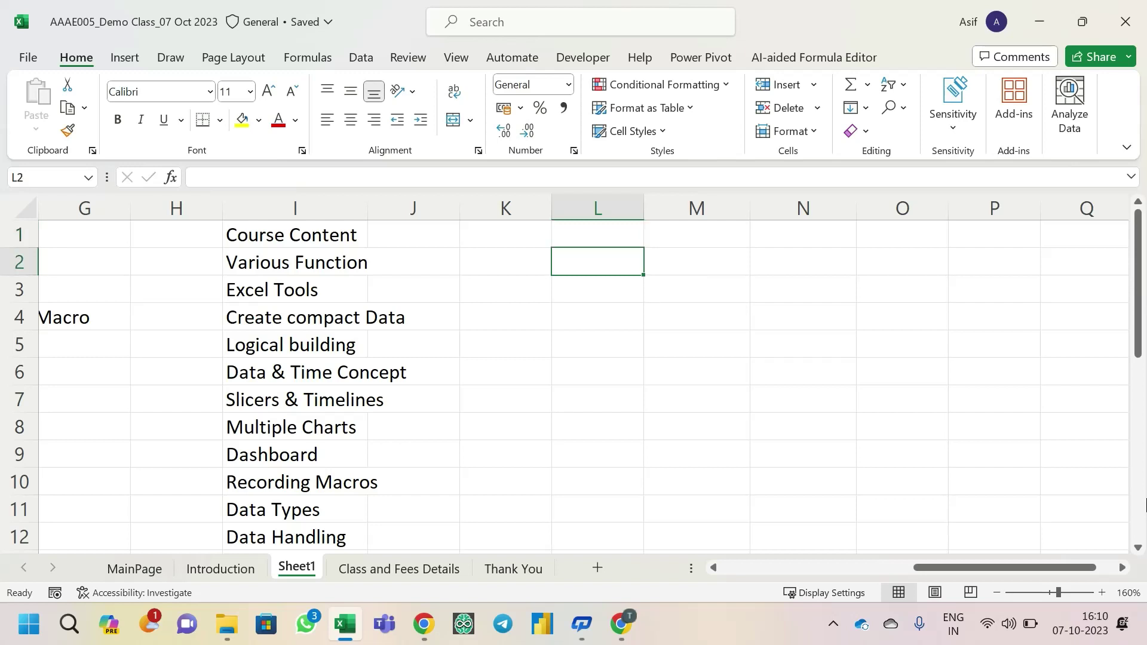
key("Up")
key("Down")
type("Excel Version")
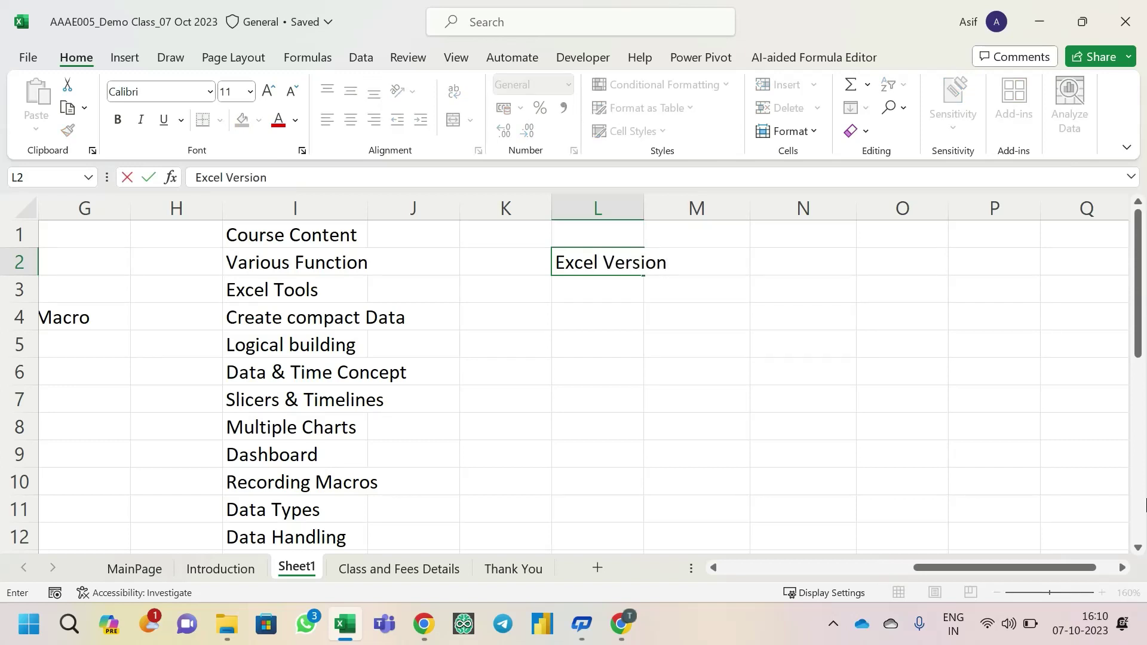
type("s")
key("Return")
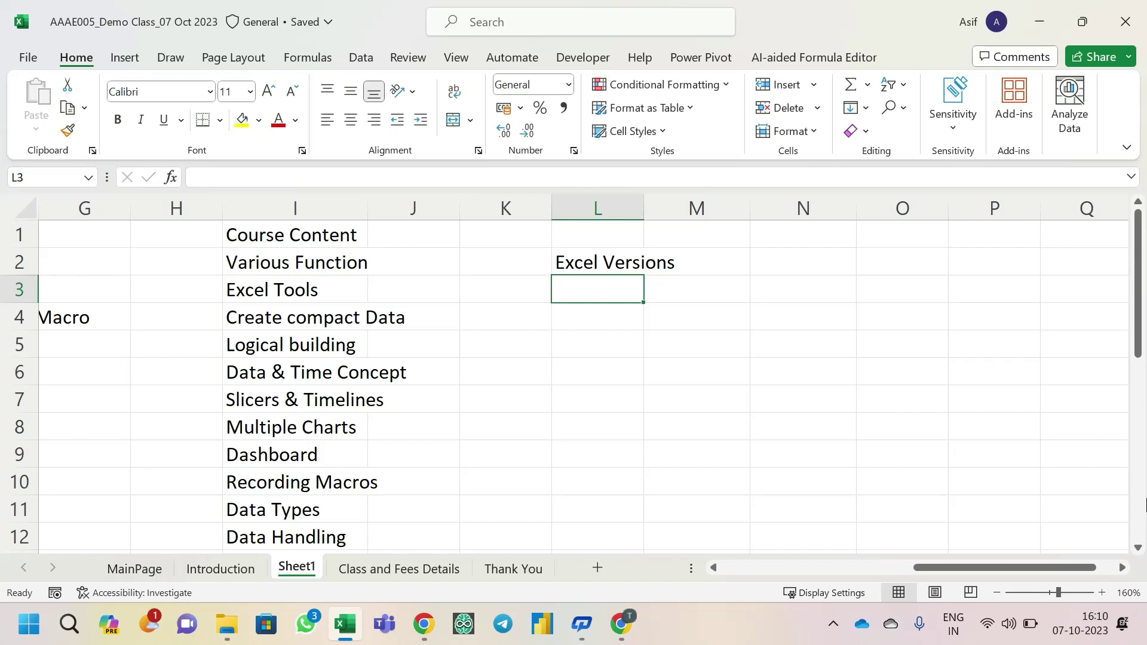
- Enter "Old" in cell L3 with the versions "2003, 2007, 2010" beside it in M3
type("Old")
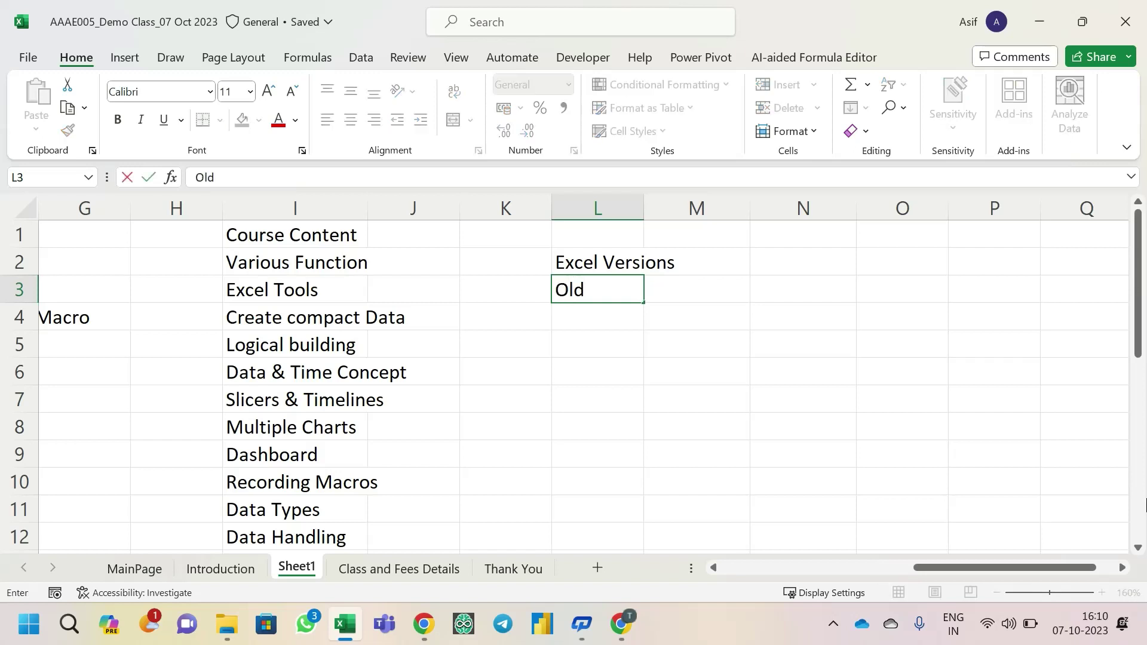
key("Tab")
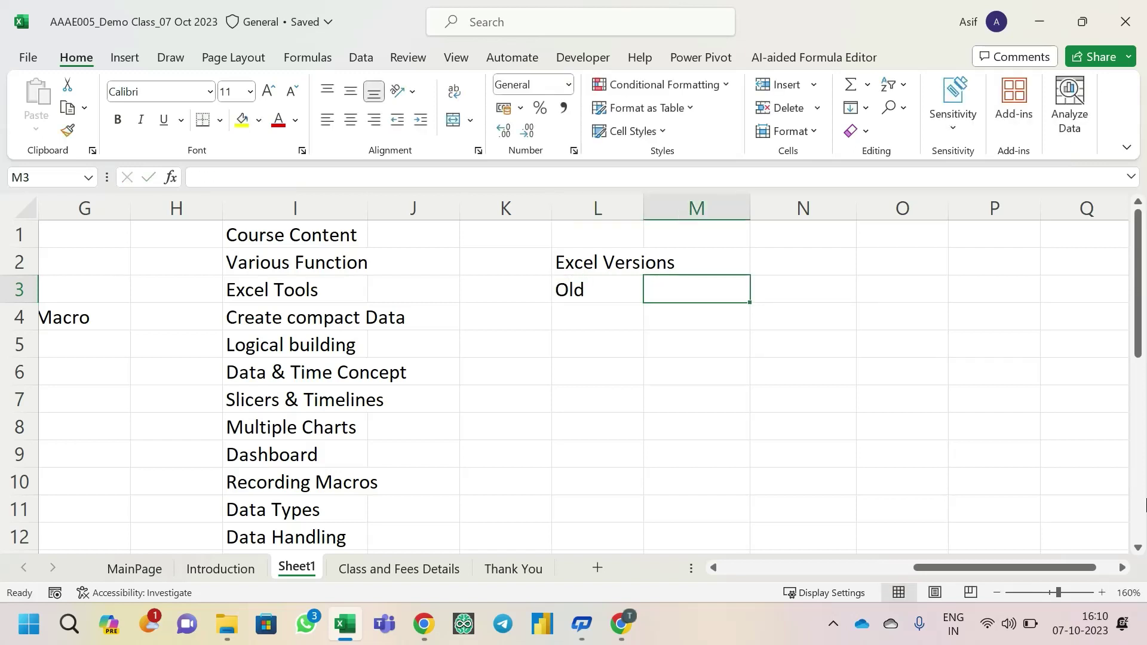
type("200")
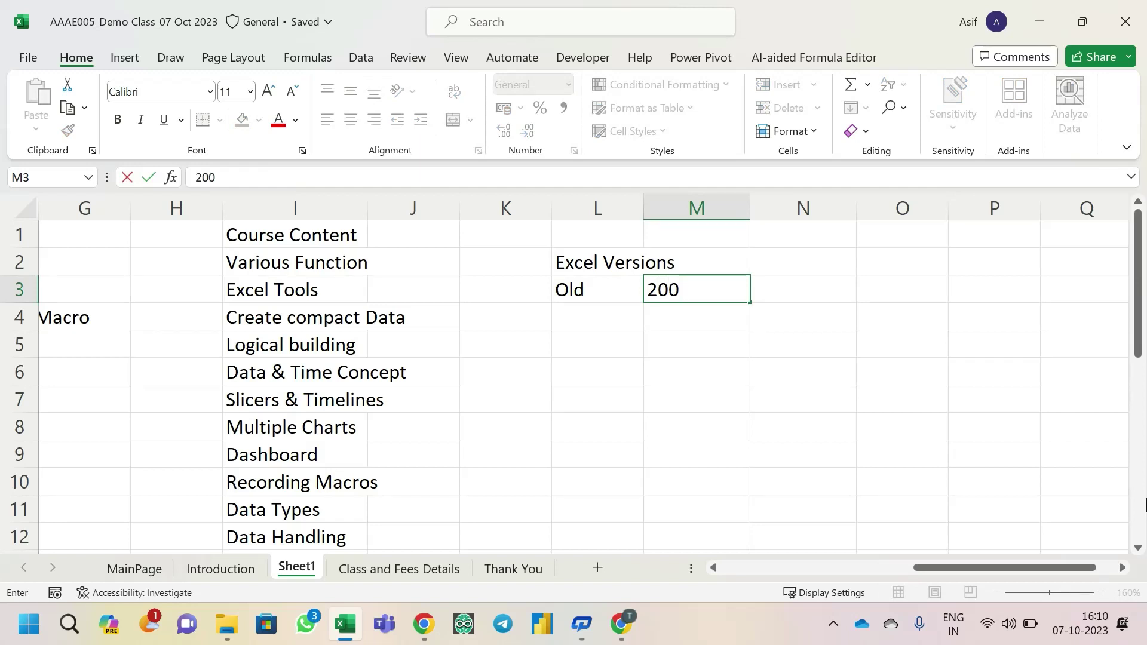
type("3, 2007, 2010")
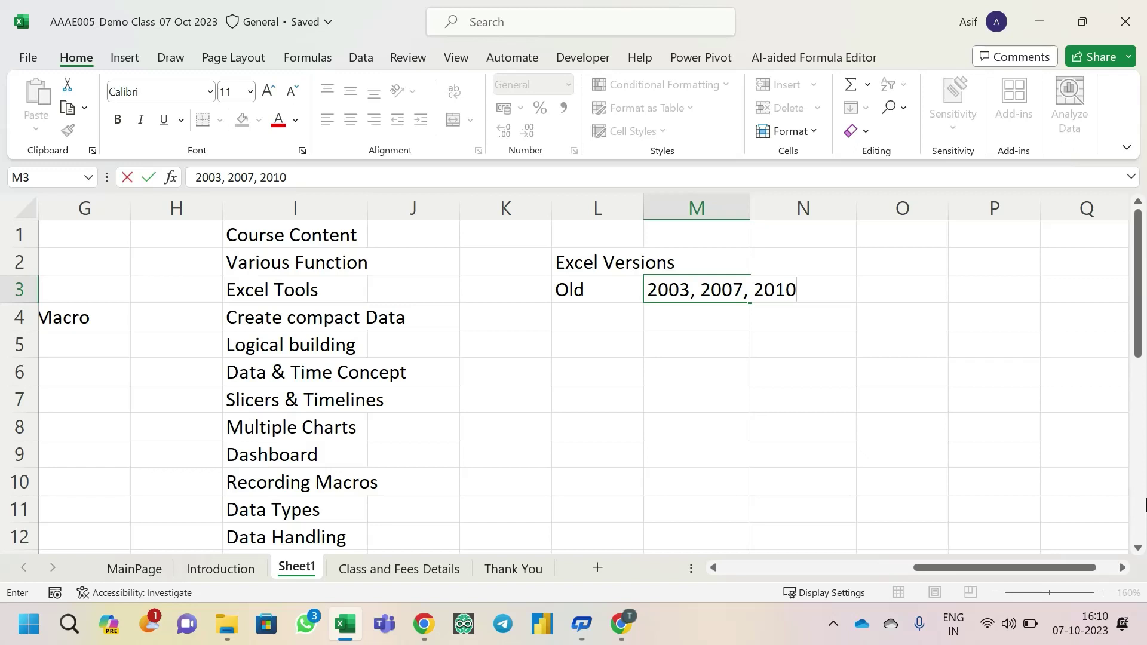
key("Return")
- Enter "New" in cell L4, below "Old" in the Excel Versions overview
key("Up")
key("Right")
key("Down")
key("Left")
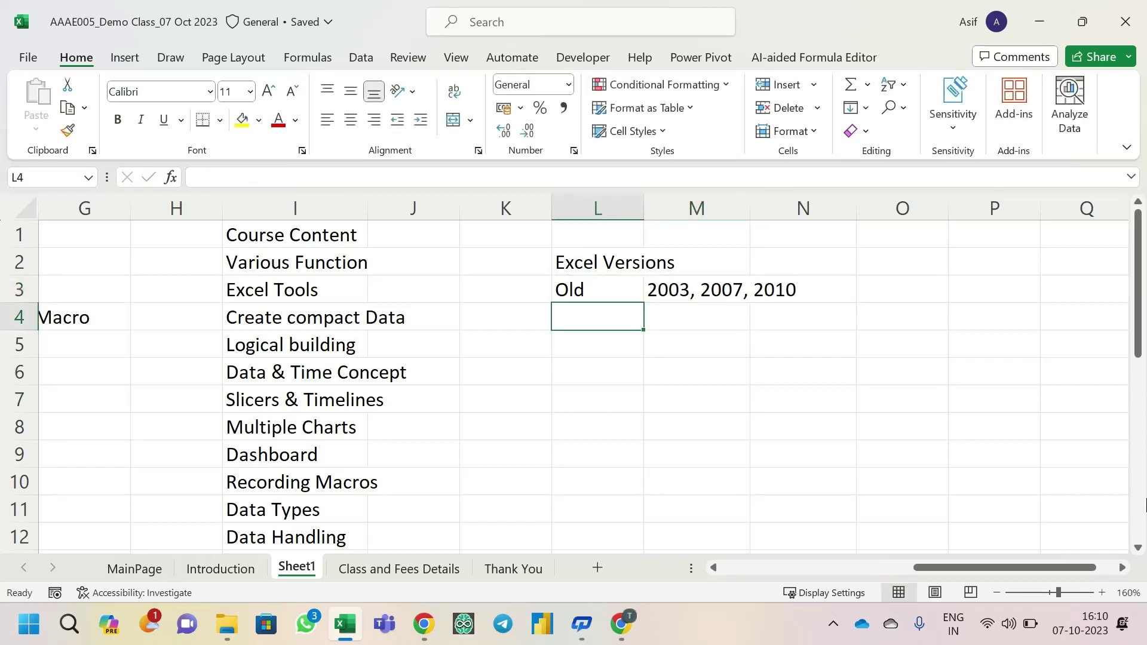
key("Right")
key("Left")
key("Up")
key("Down")
type("New")
key("Tab")
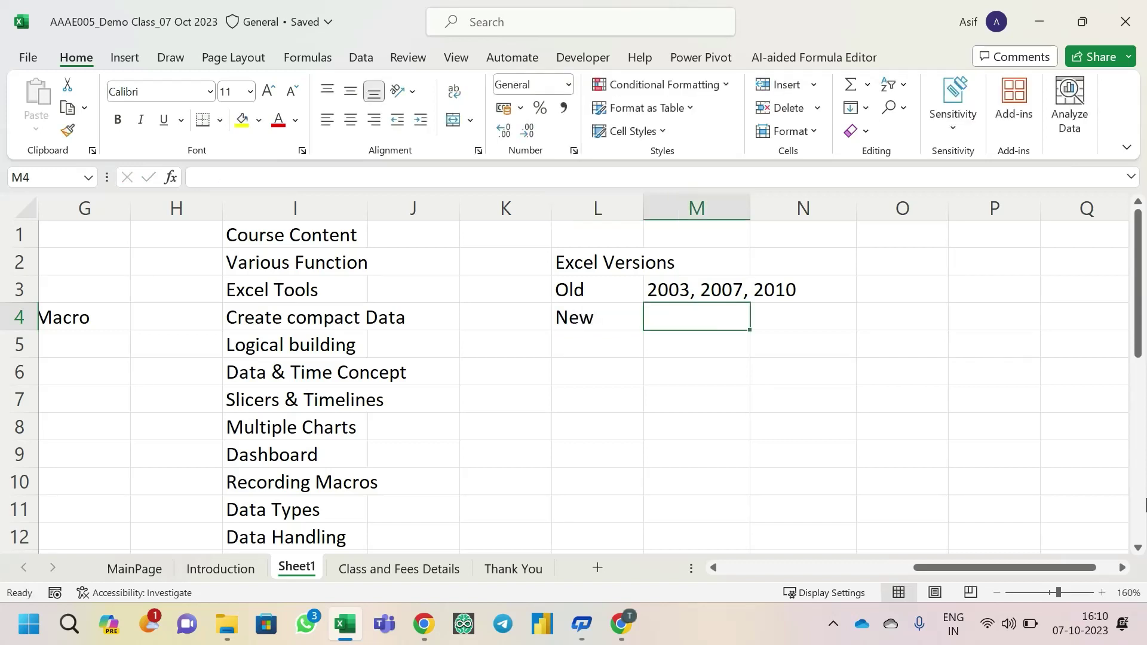
- Enter the versions "2013, 2016, 2019, 2021" in cell M4, beside "New"
type("2013,")
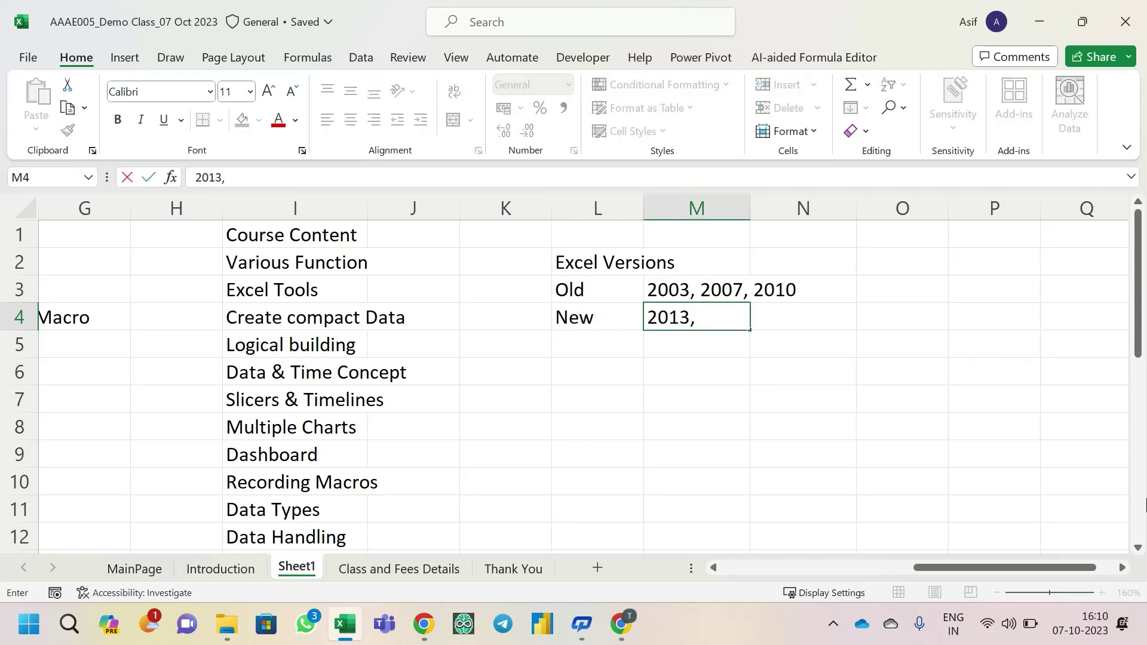
type(" 2016, 20")
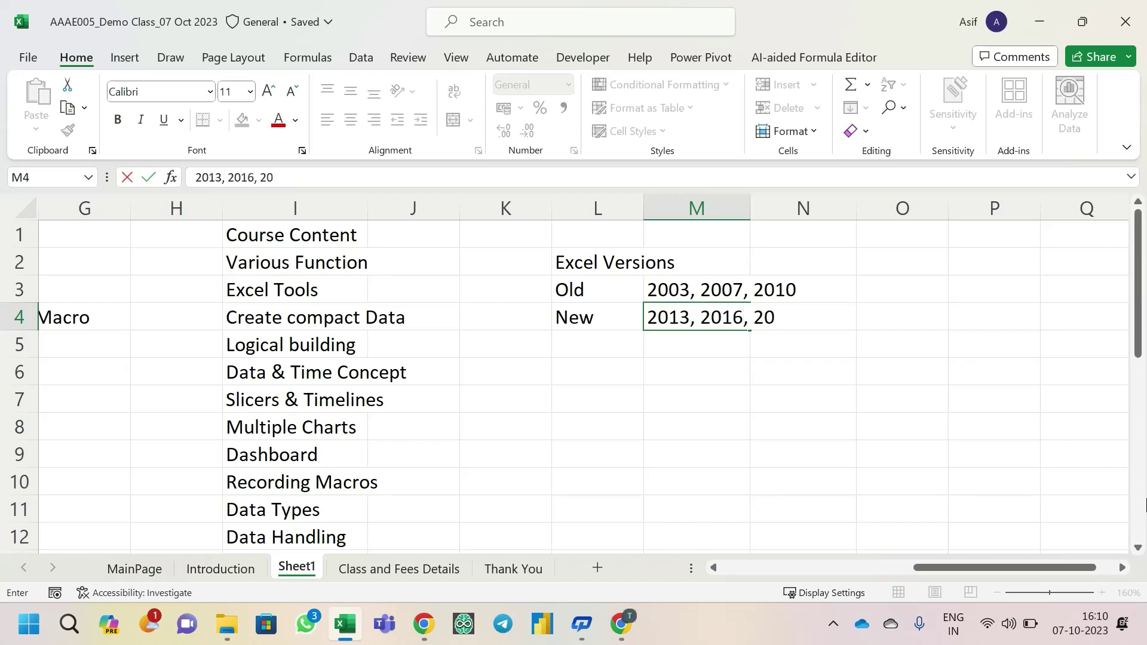
type("19, 2021")
key("Return")
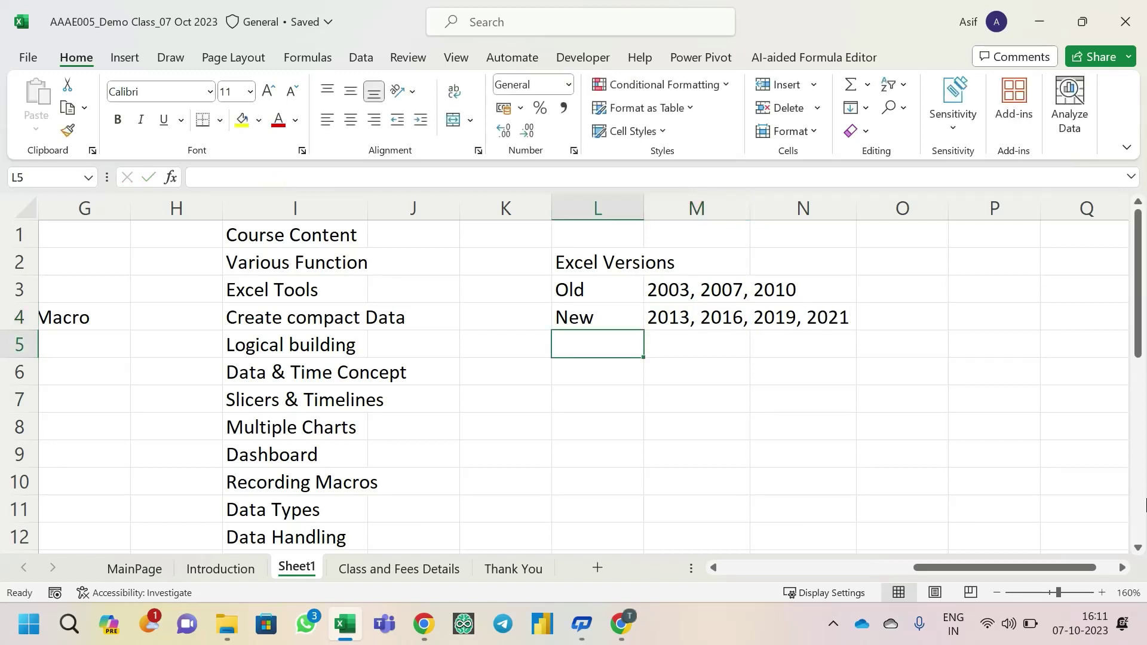
- Enter "O365" in cell L5 as the third category of the Excel Versions overview
type("O")
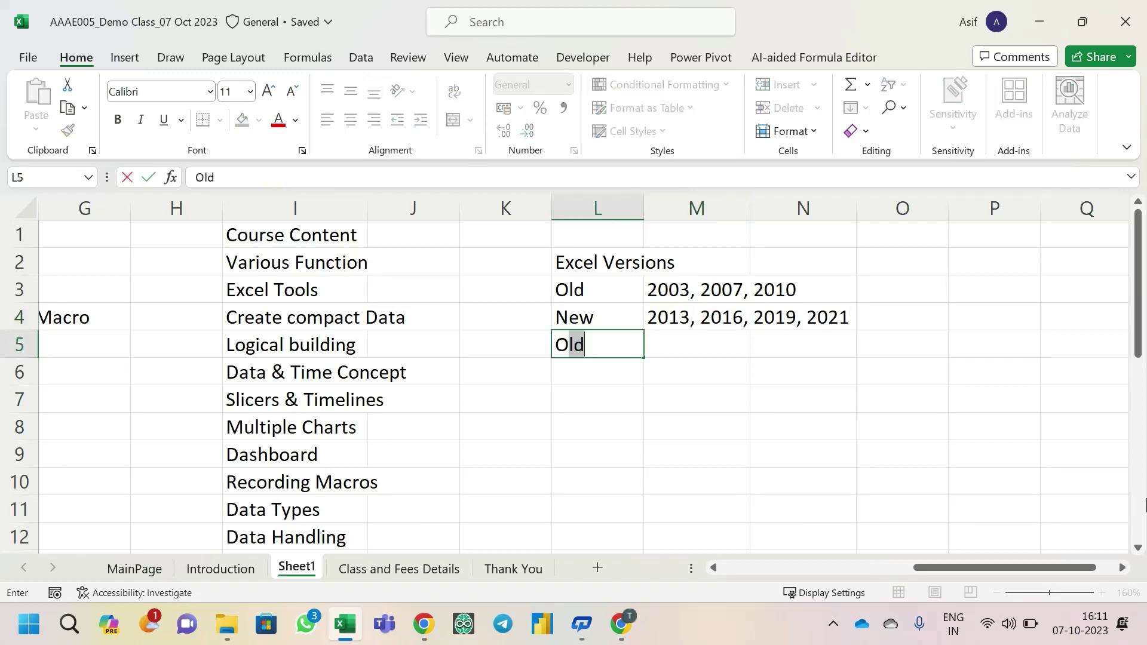
type("365")
key("Return")
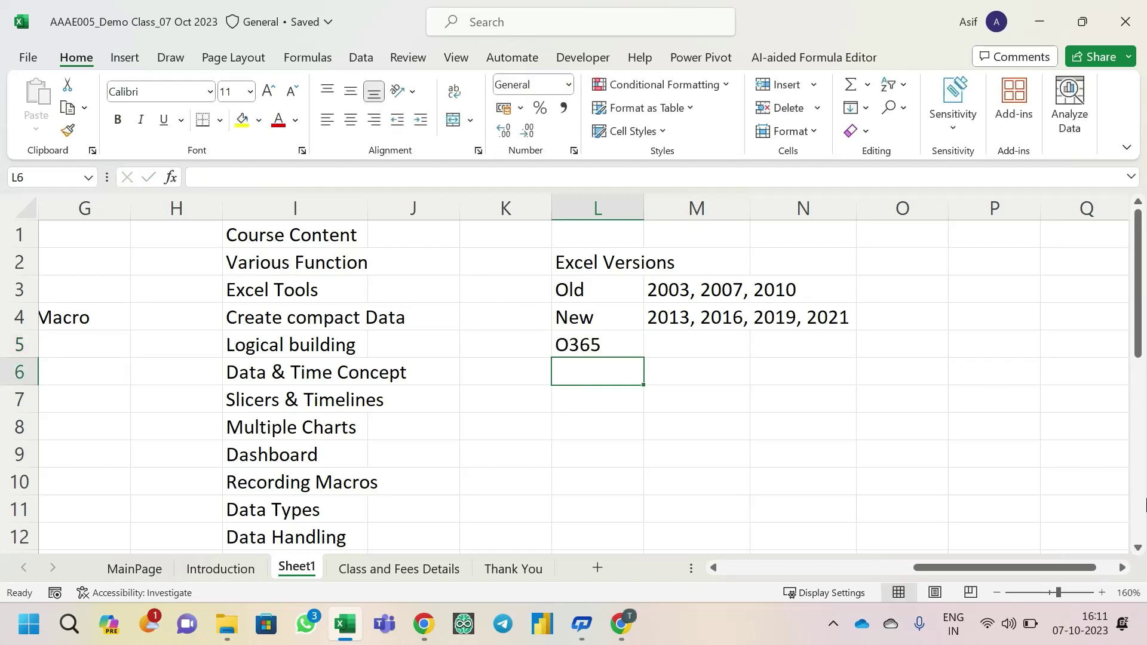
key("Up")
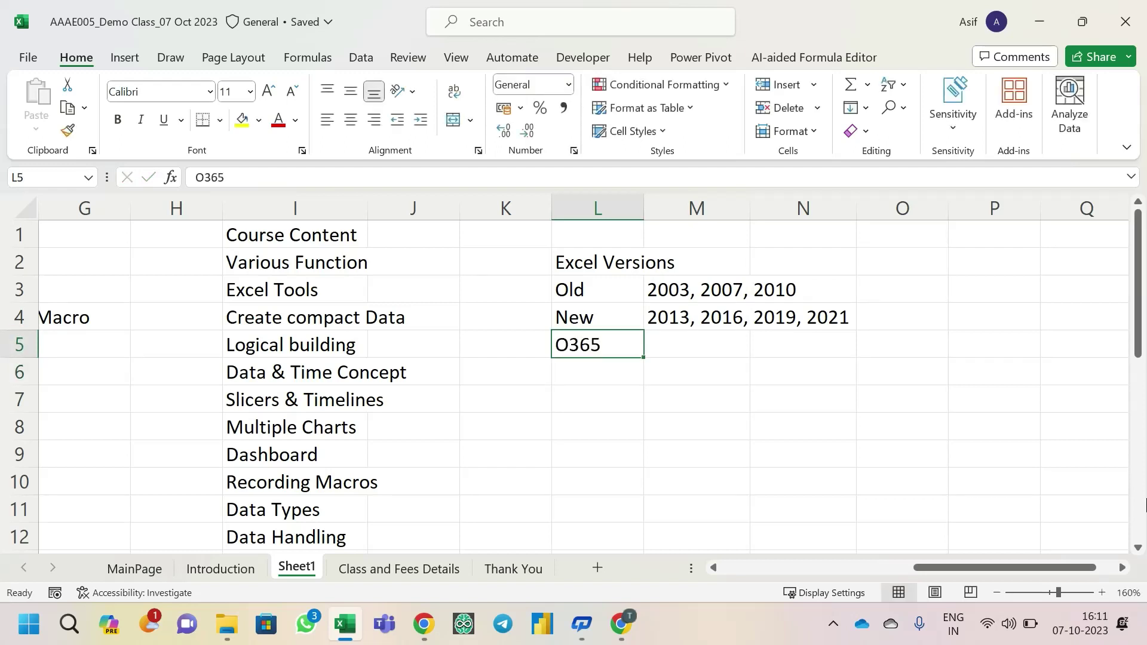
key("Up")
key("shift+Up")
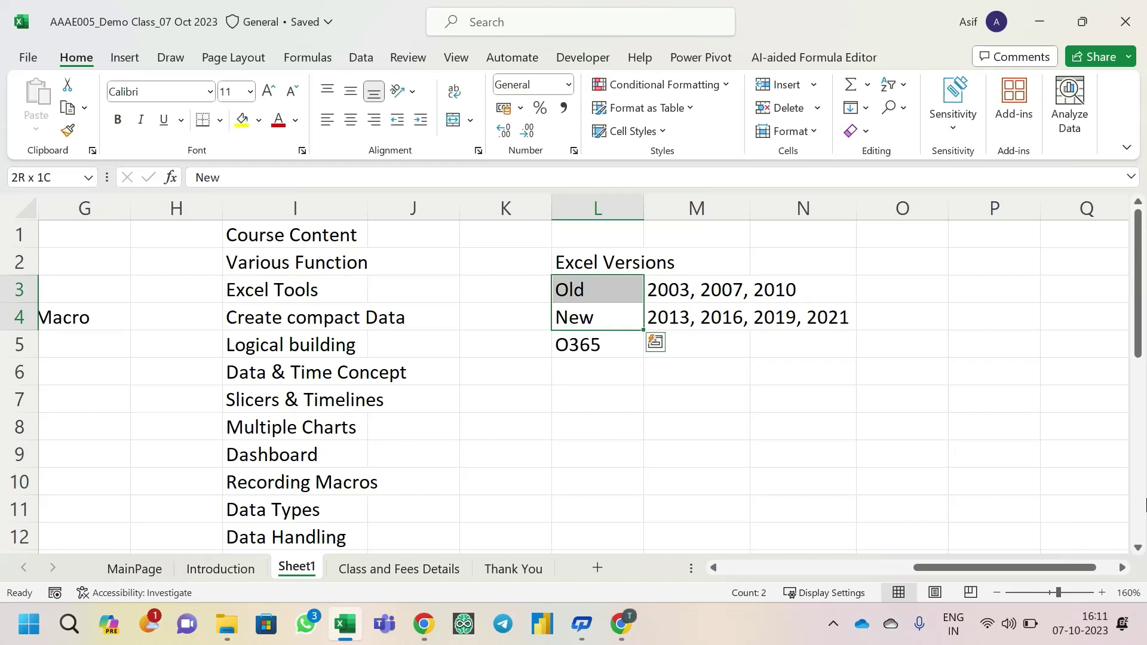
key("shift+Right")
key("Left")
key("Right")
key("Right")
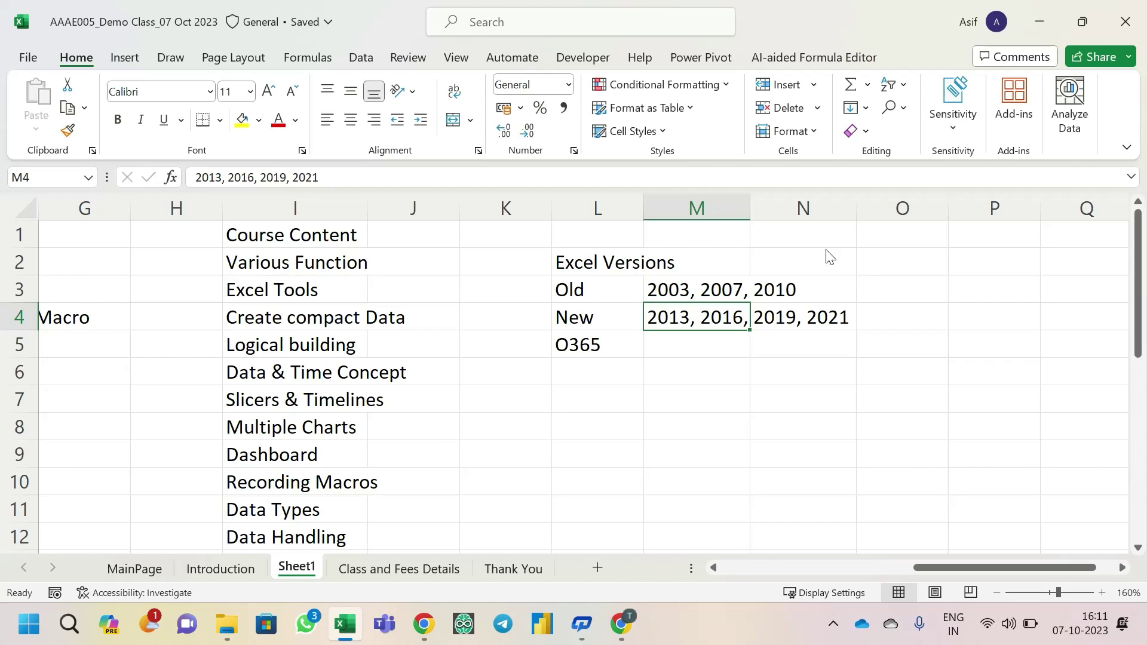
- View the installed Office product and subscription information on the account page, and return to the worksheet
left_click(31, 62)
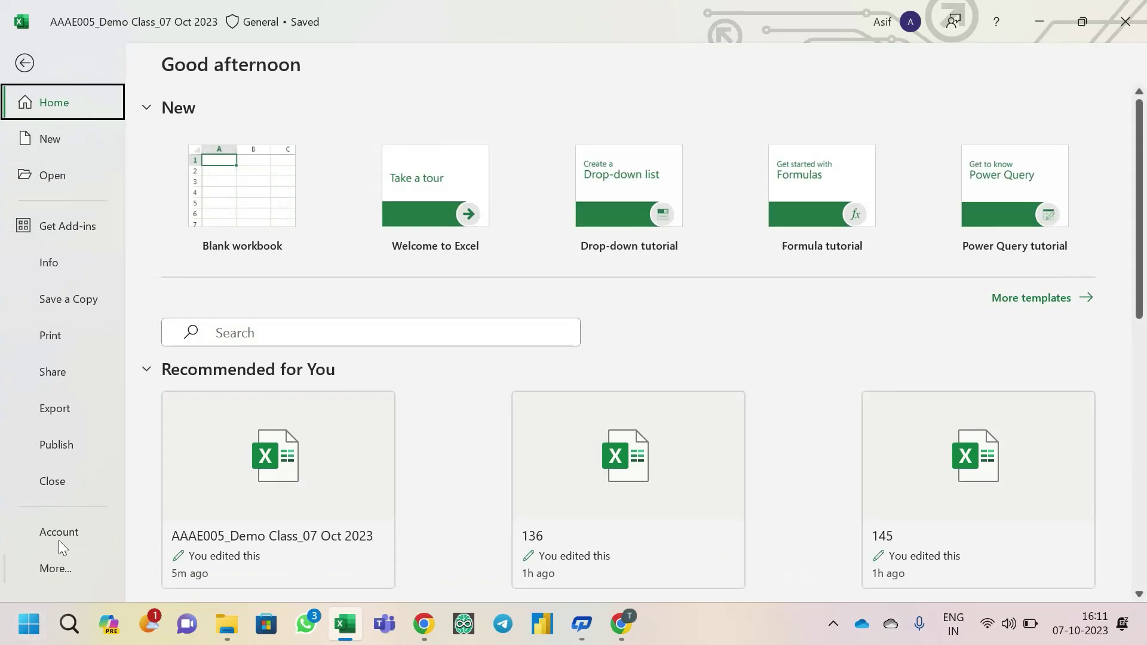
left_click(69, 531)
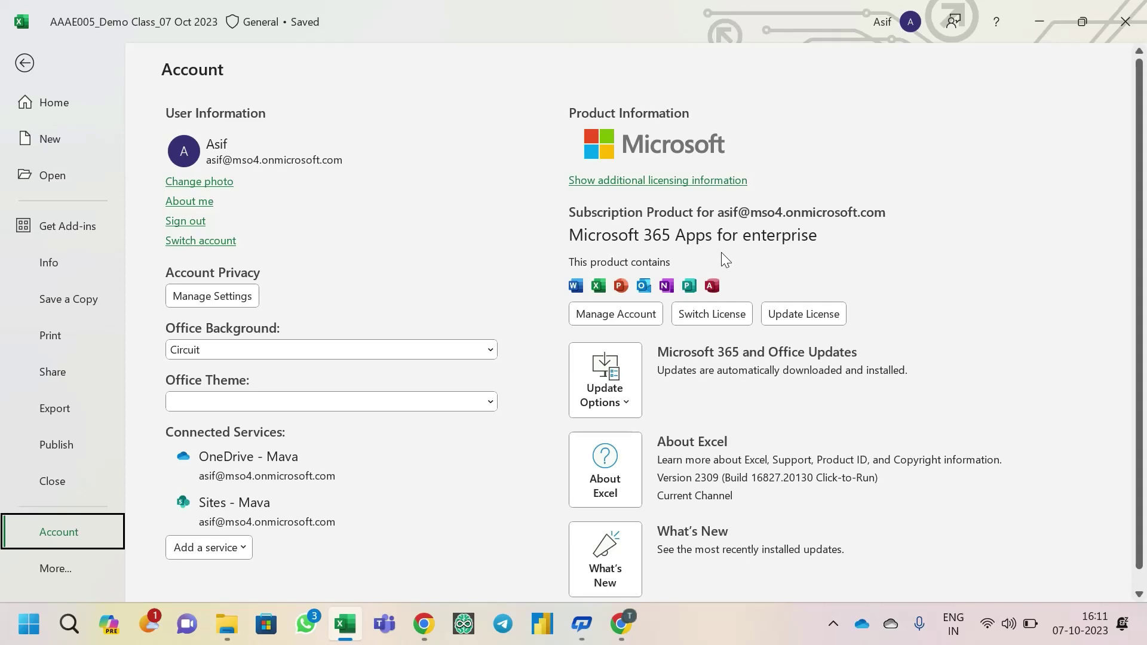
key("Escape")
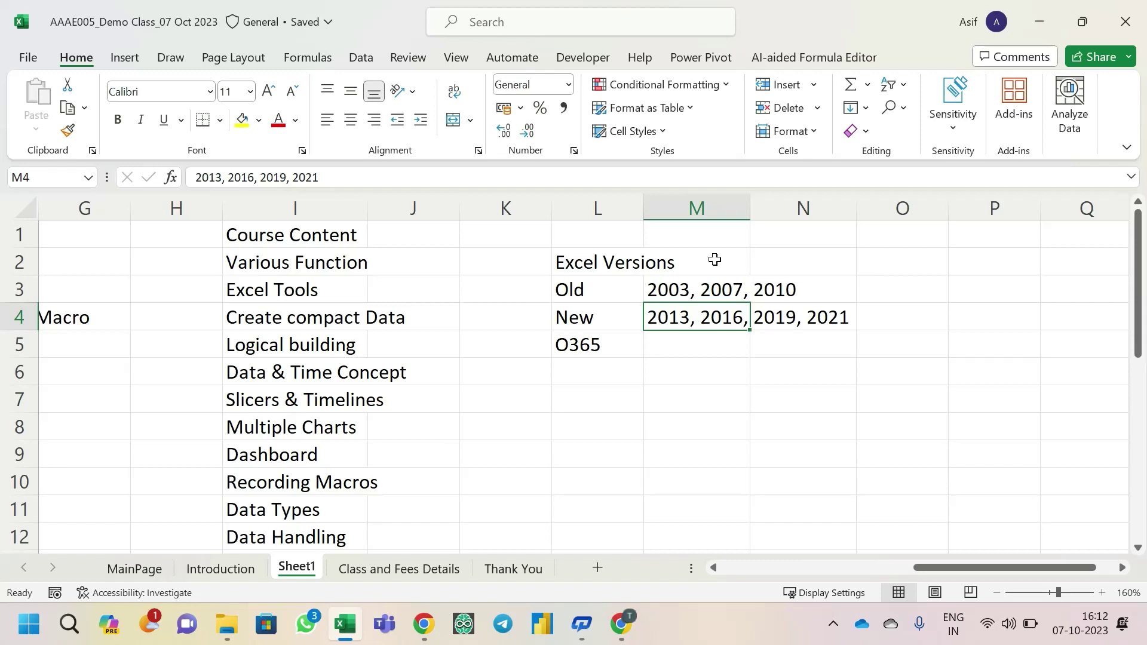
- Autofit column M to the width of the version lists
left_click_drag(700, 282, 687, 323)
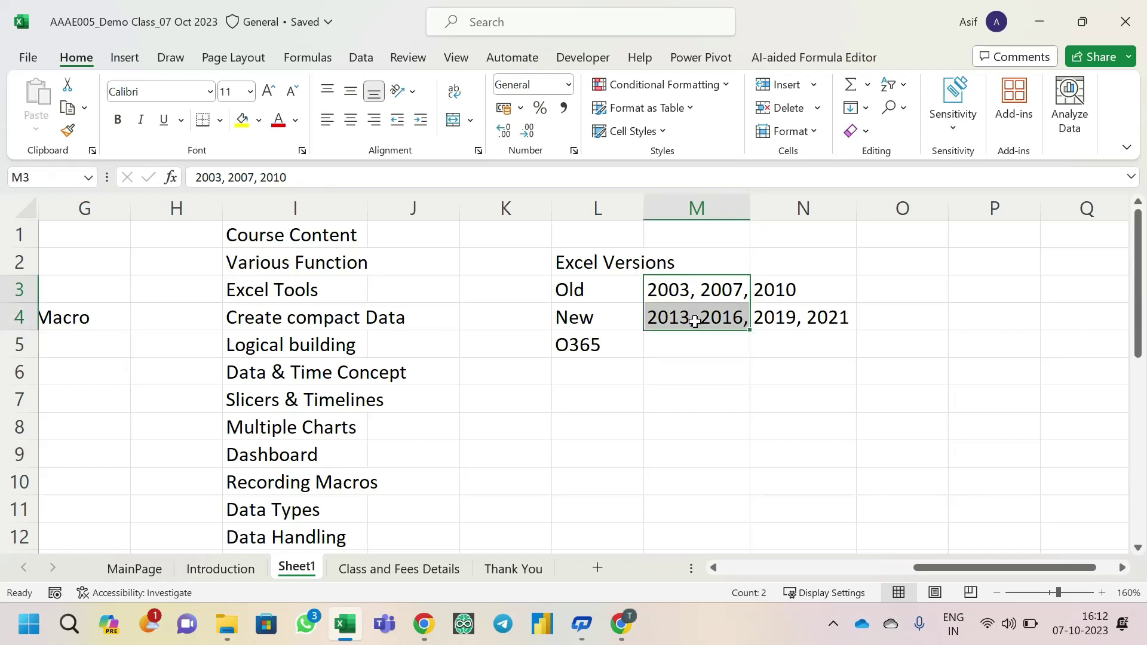
left_click(597, 346)
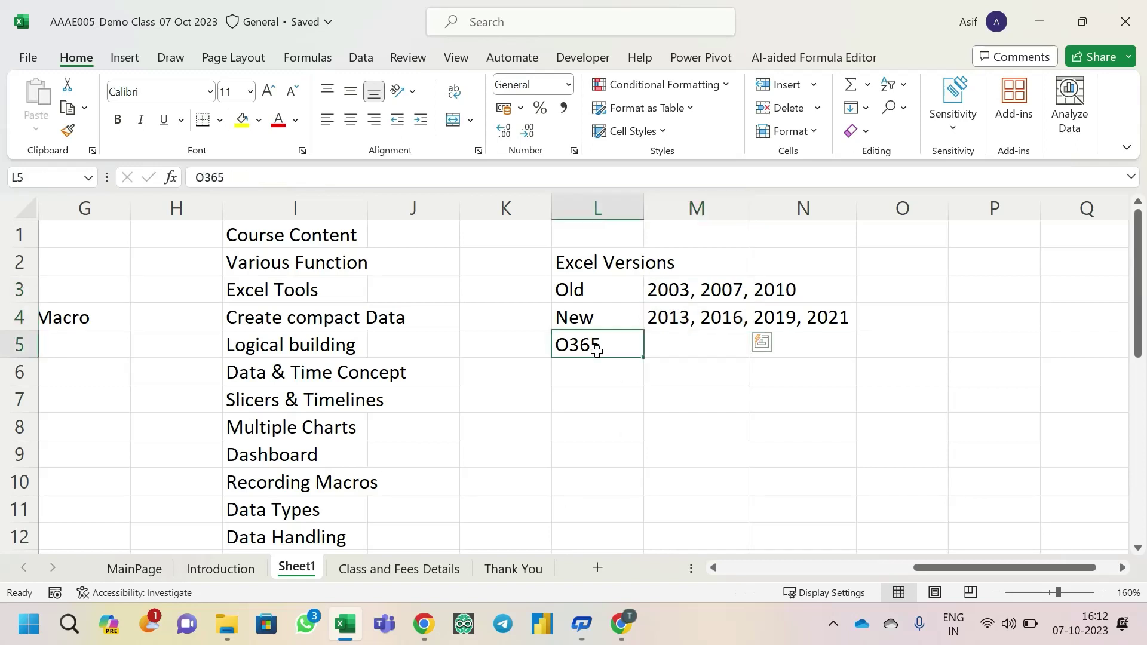
left_click_drag(593, 287, 596, 307)
left_click(601, 341)
double_click(751, 207)
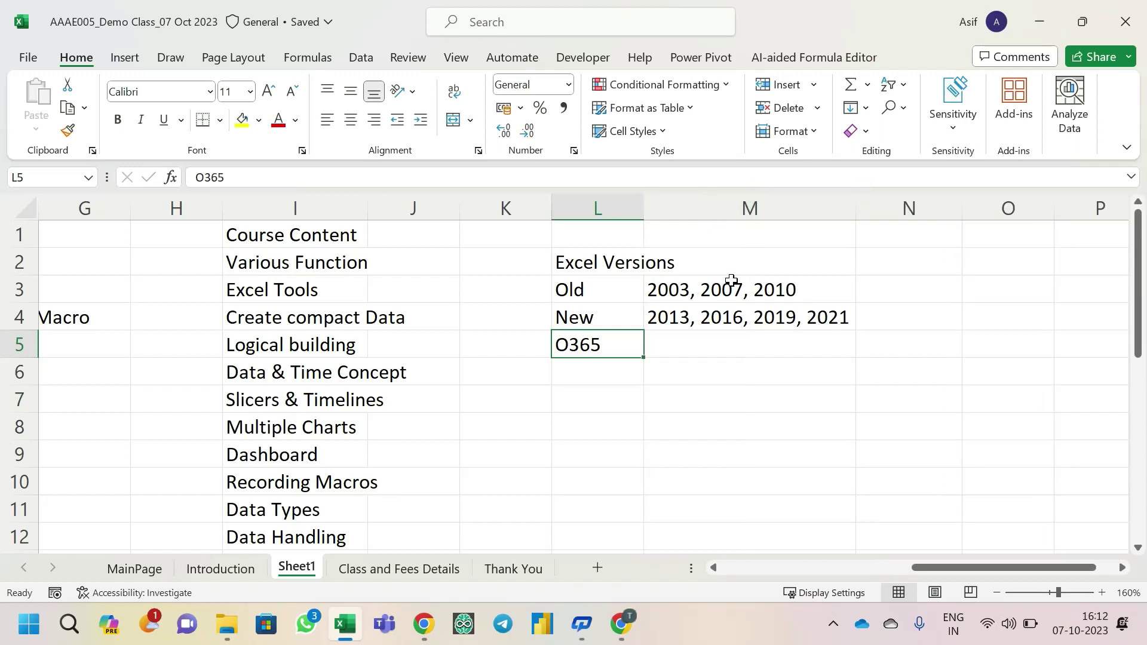
left_click_drag(730, 287, 732, 327)
left_click(716, 345)
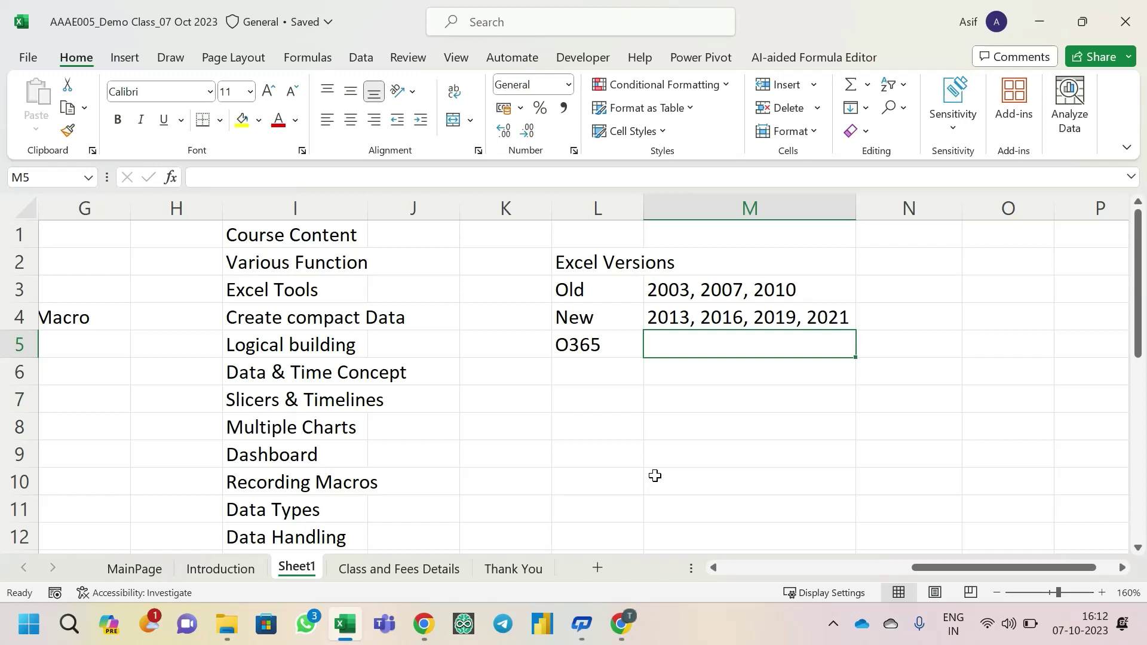
key("Left")
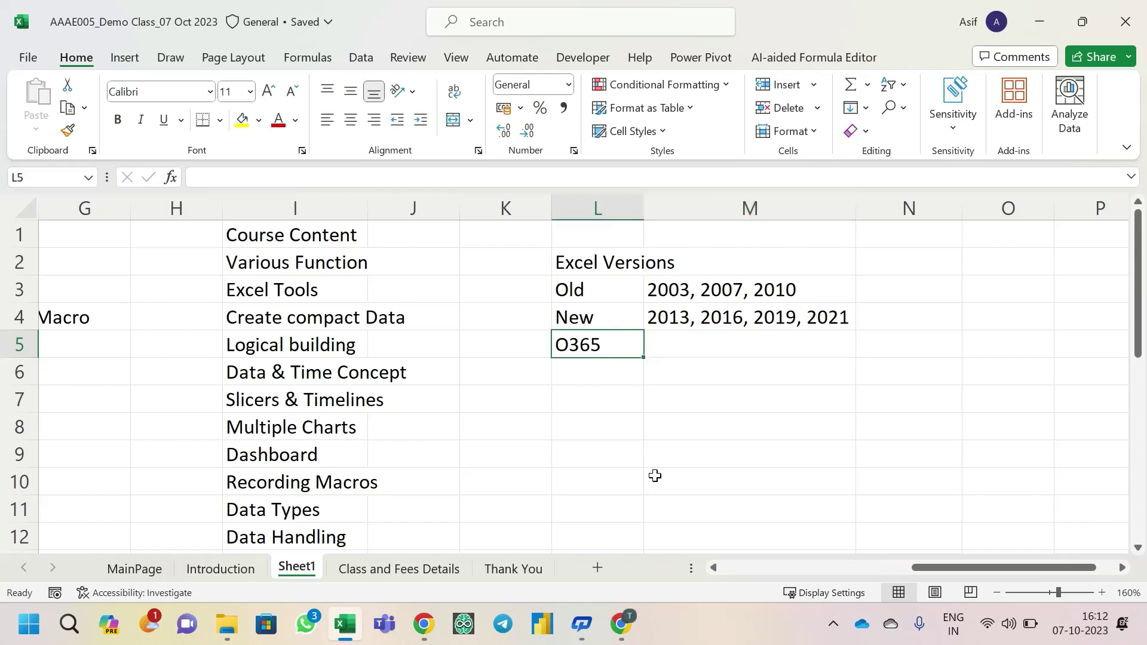
key("Up")
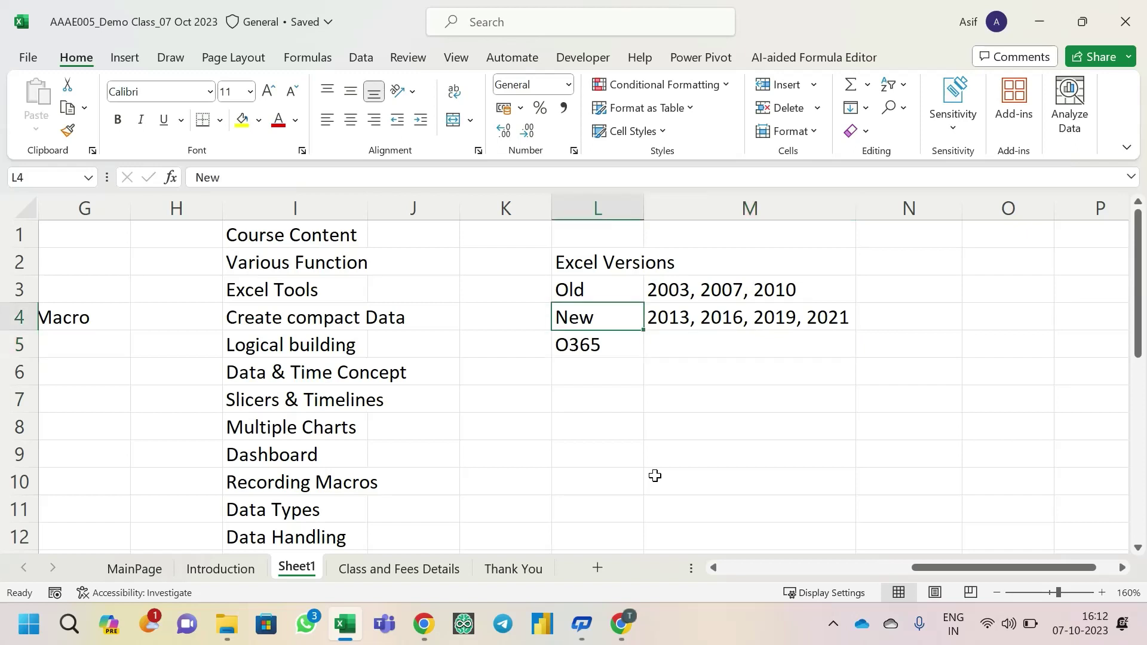
key("Up")
key("Right")
key("Down")
key("Down")
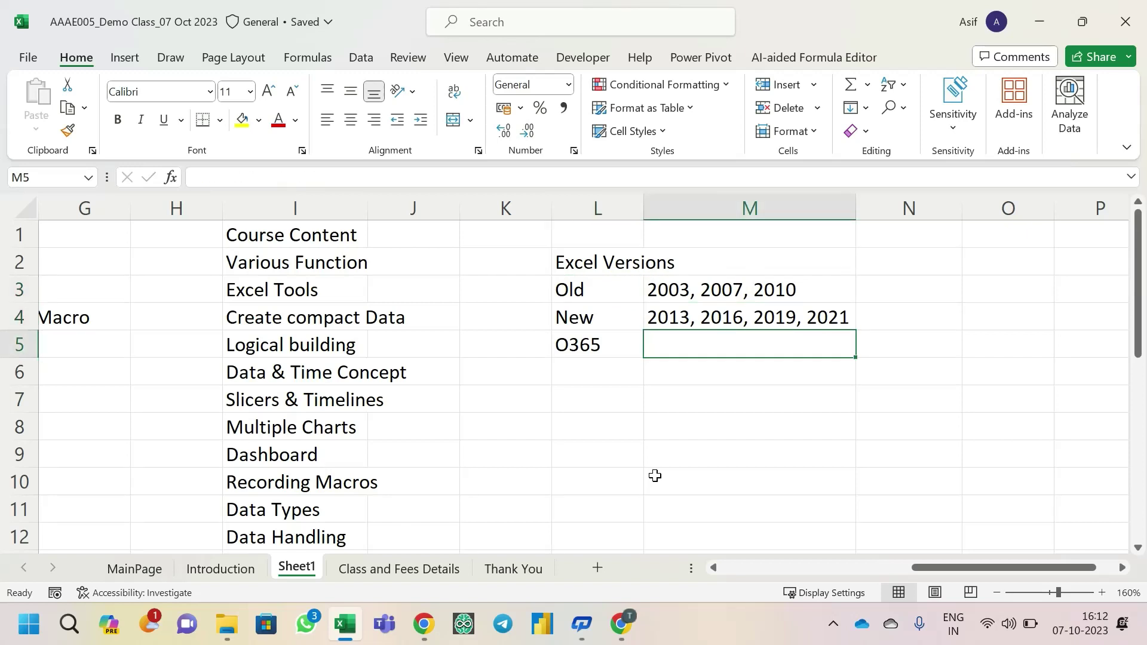
key("Up")
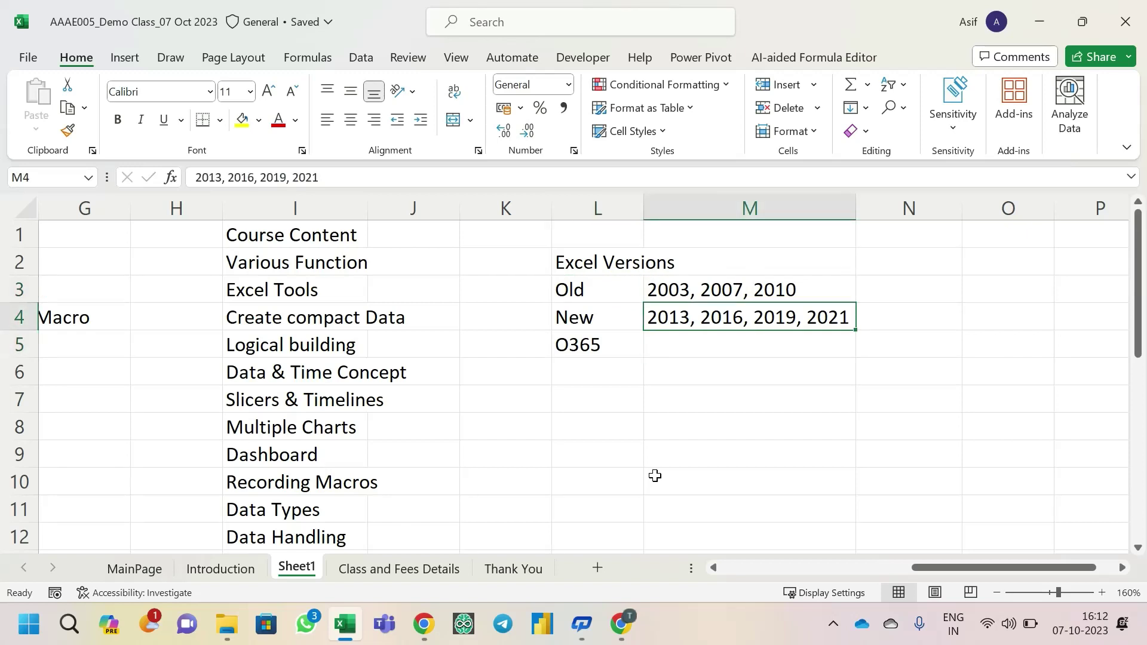
key("Down")
key("Left")
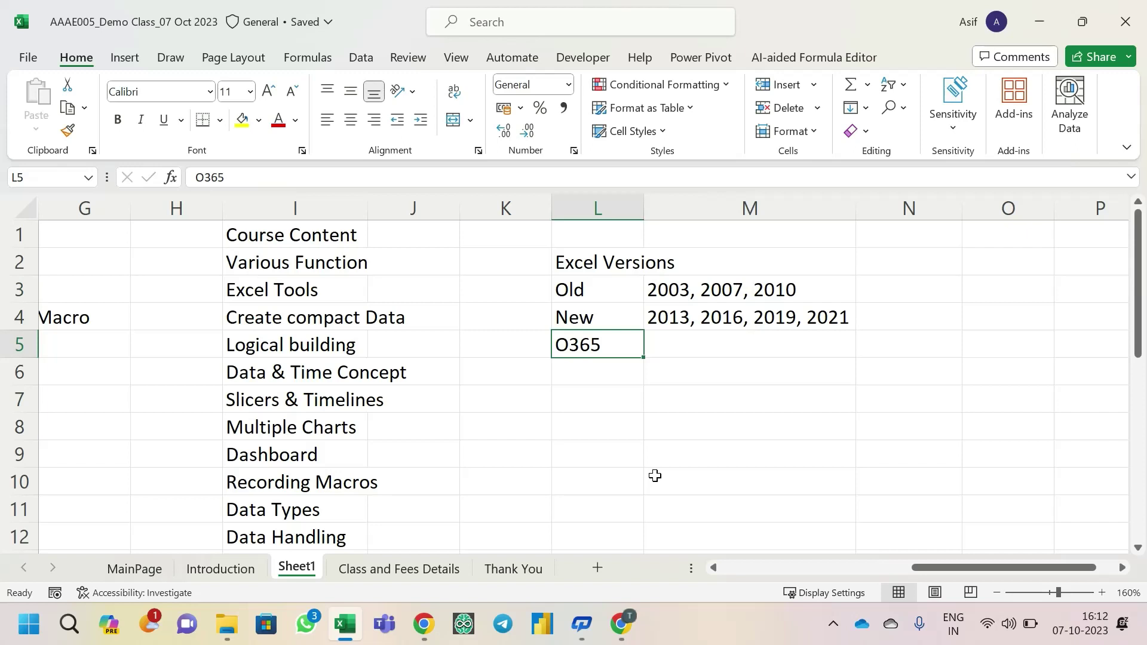
key("Up")
key("Up")
- Merge and center cells N3:N4 beside the old and new version lists
key("Right")
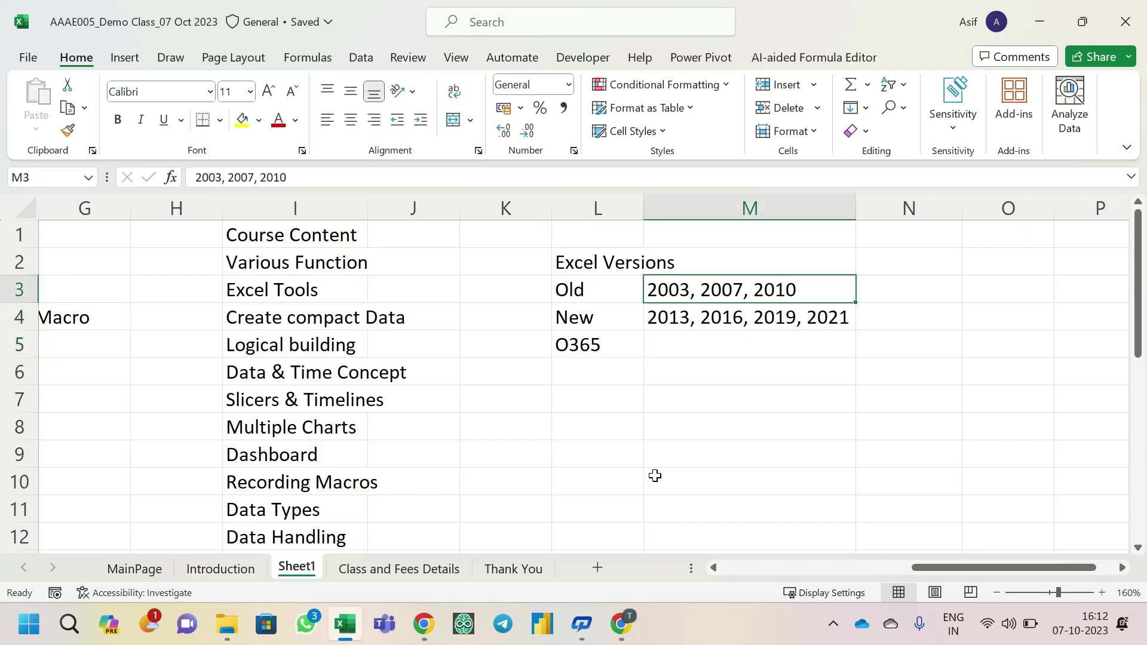
key("Right")
key("Left")
key("Right")
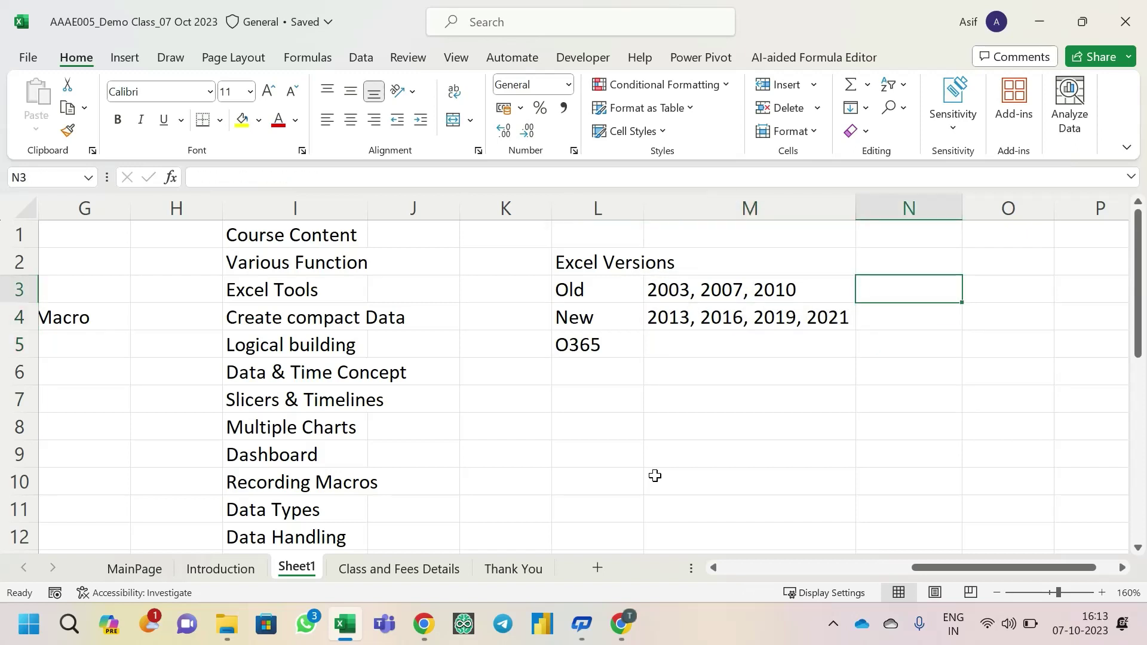
key("shift+Down")
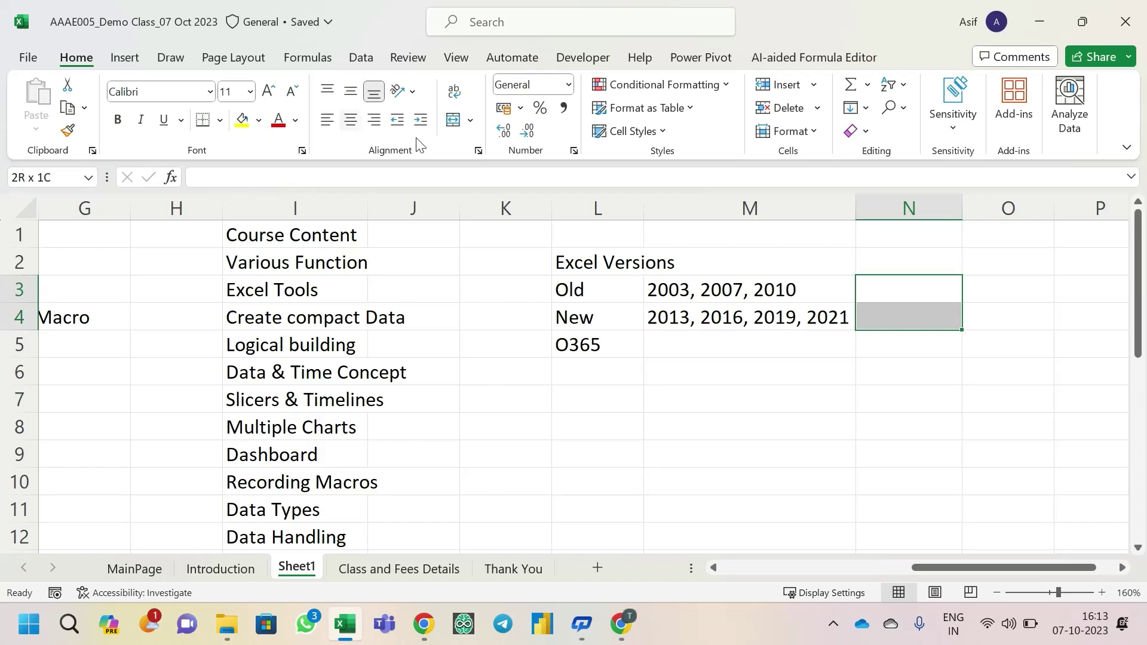
left_click(453, 120)
- Enter "Package Installation" in the merged cell N3:N4 and autofit column N to it
type("Package Insta")
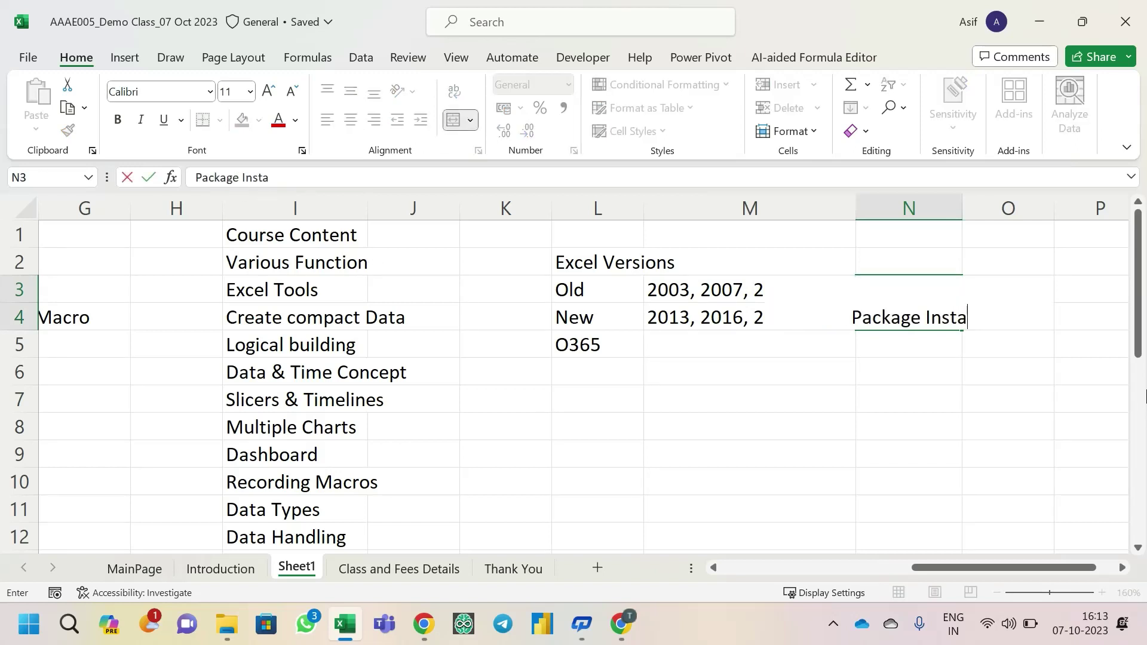
type("llation")
key("ctrl+Return")
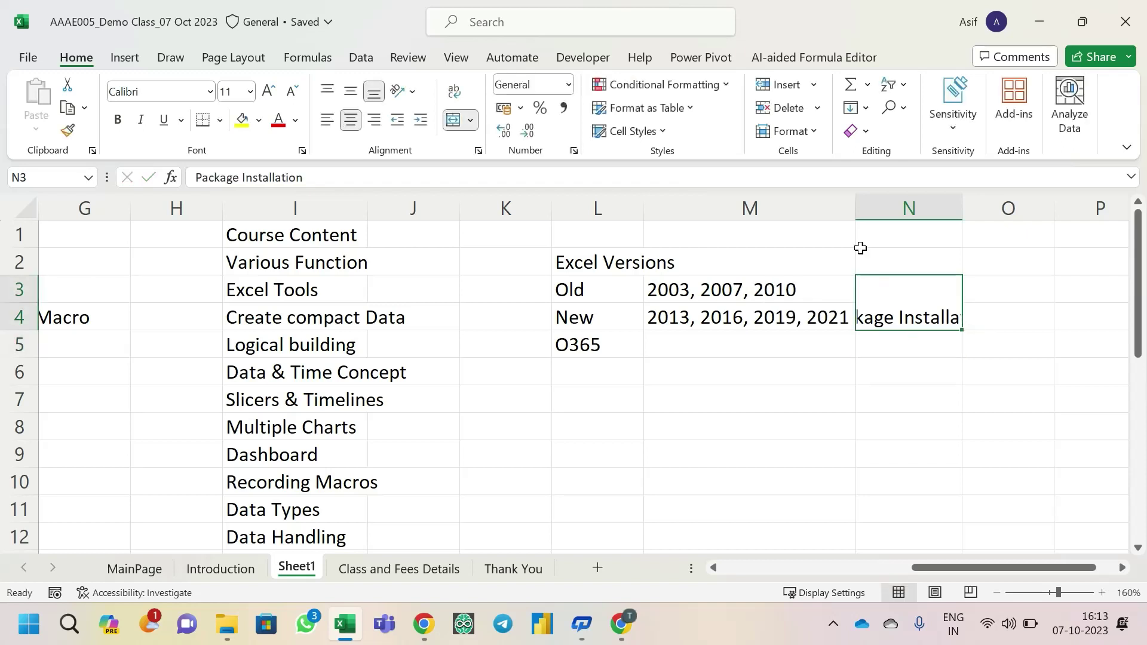
double_click(963, 211)
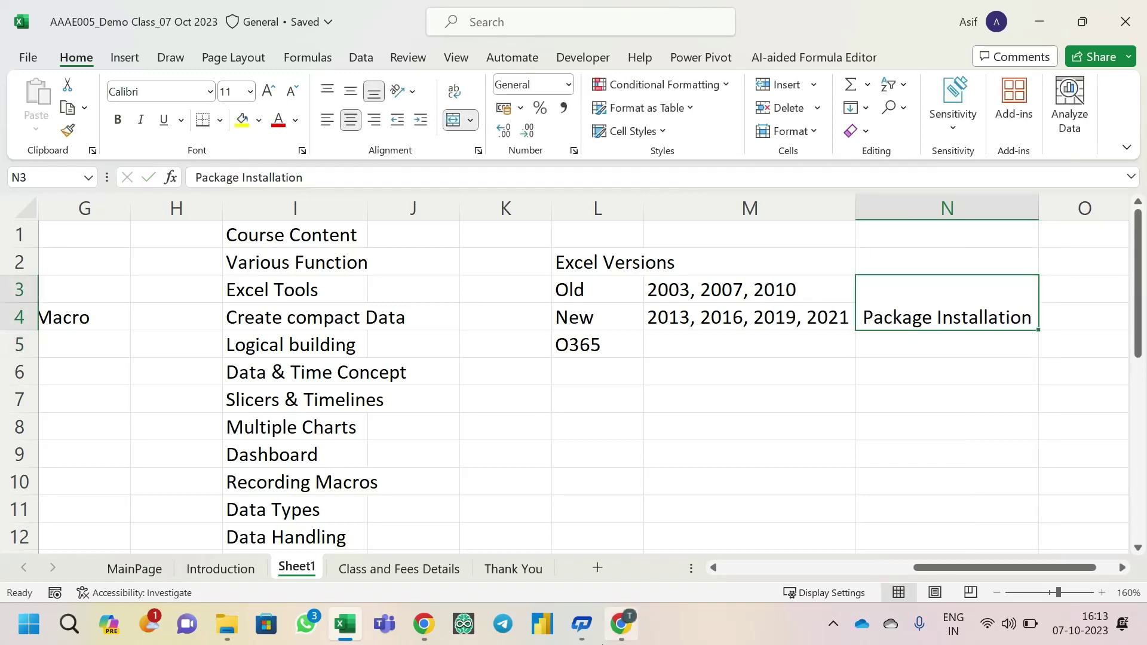
- Enter "Online Version of Excel" in cell M5, beside "O365"
mouse_move(621, 627)
left_click_drag(611, 290, 895, 307)
left_click(956, 306)
left_click(687, 346)
type("Online")
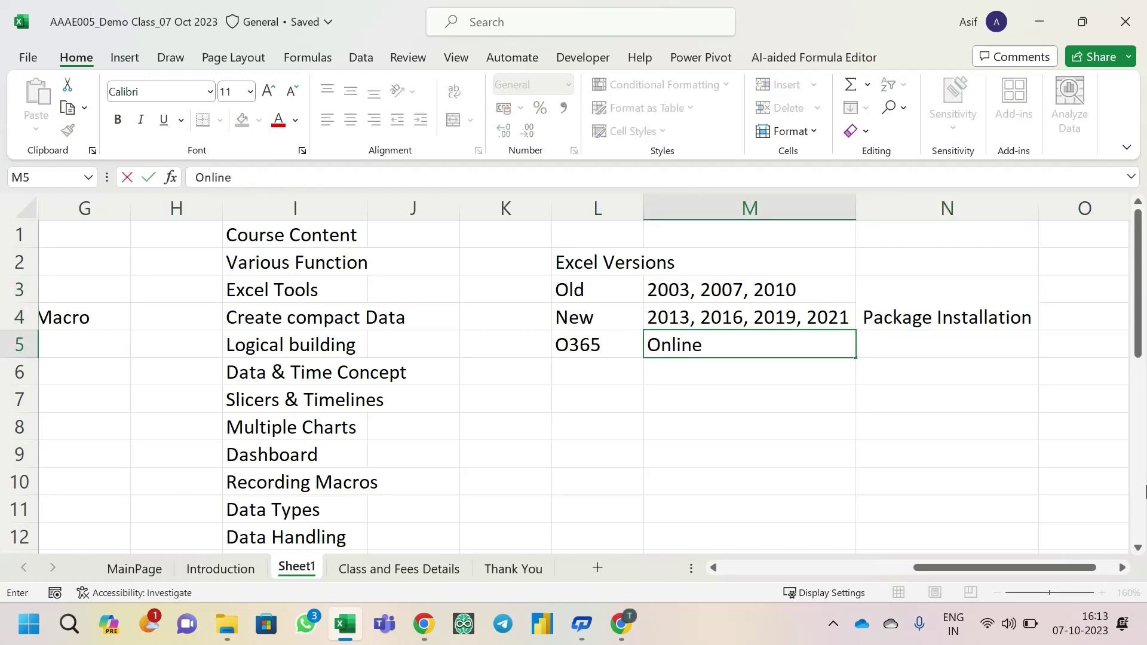
type(" Version of Excel")
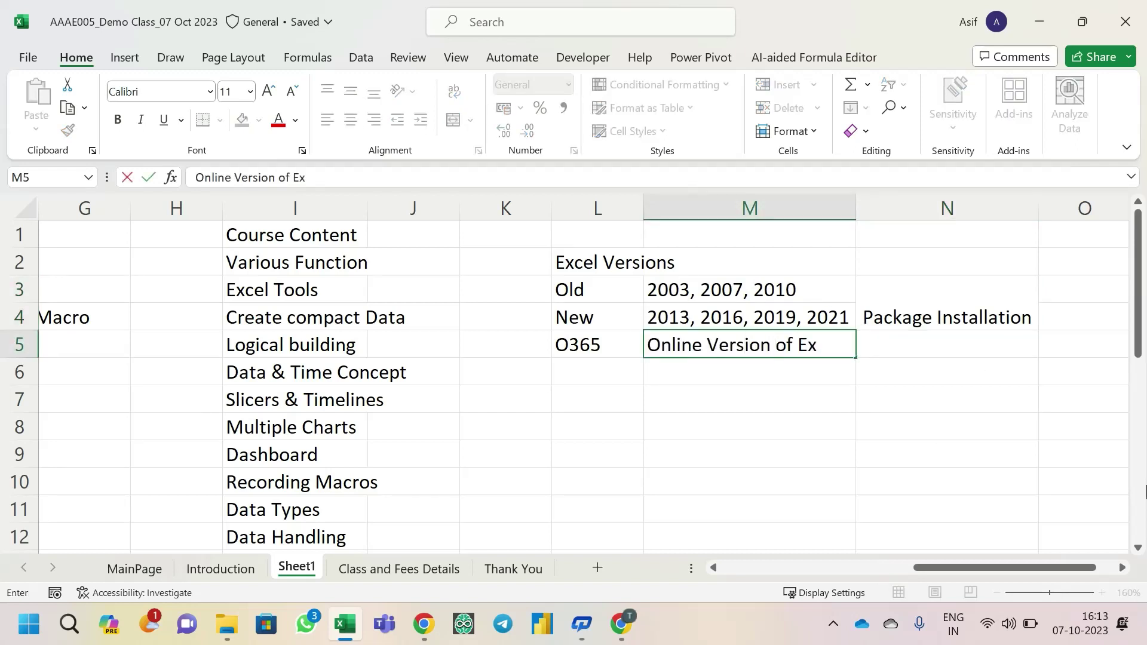
key("ctrl+Return")
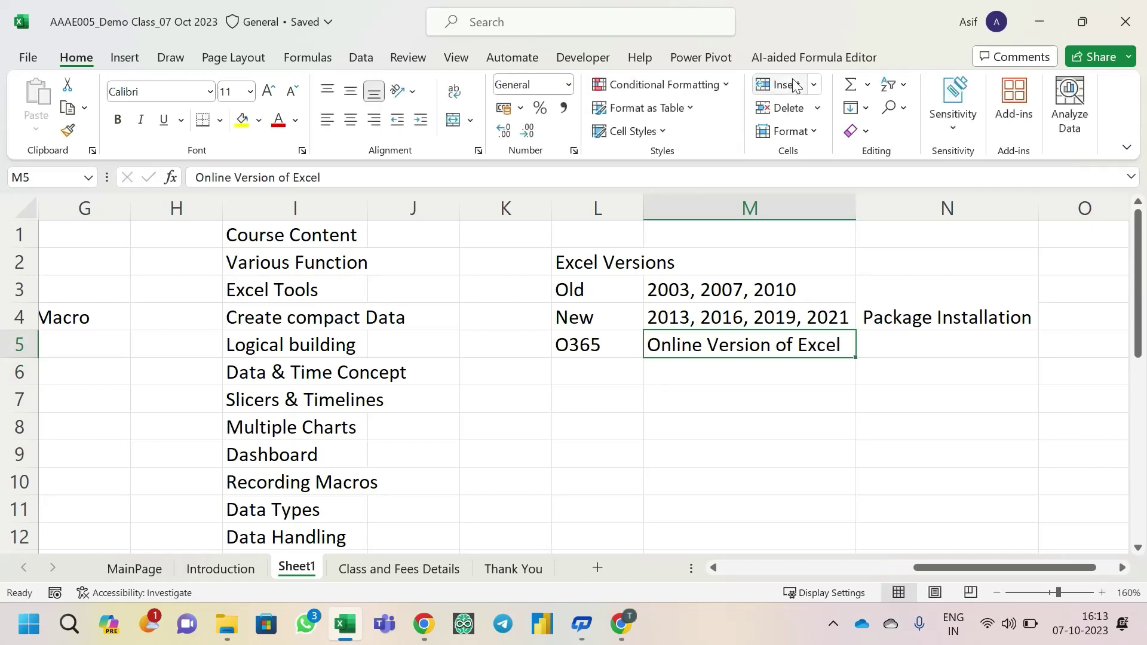
double_click(807, 19)
left_click_drag(826, 225, 538, 96)
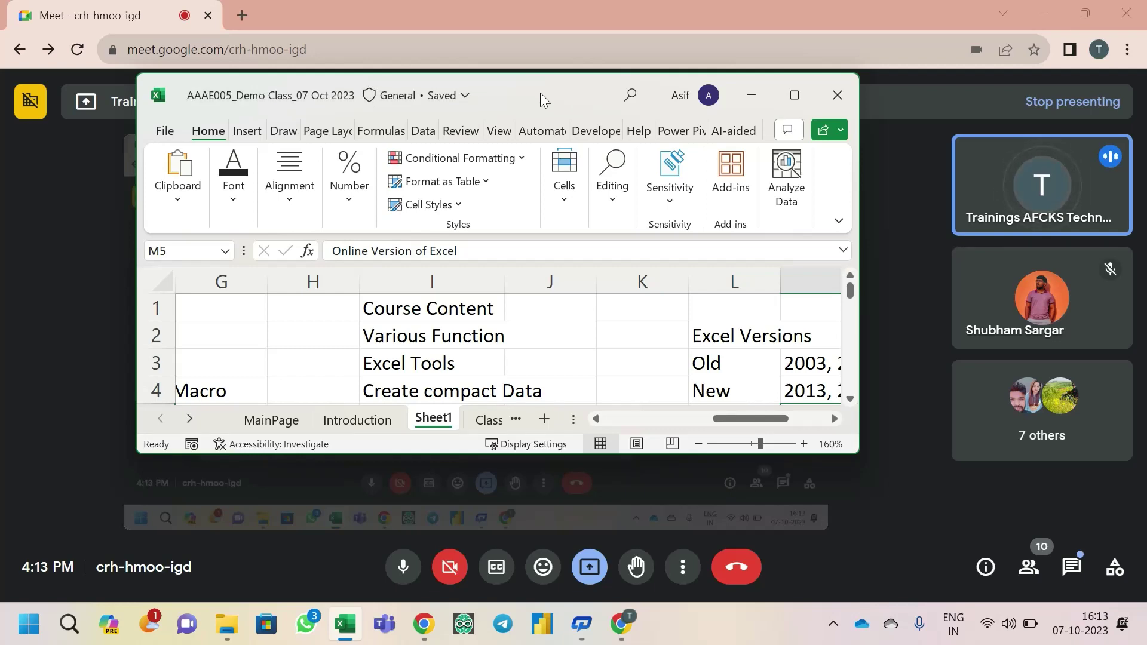
double_click(541, 92)
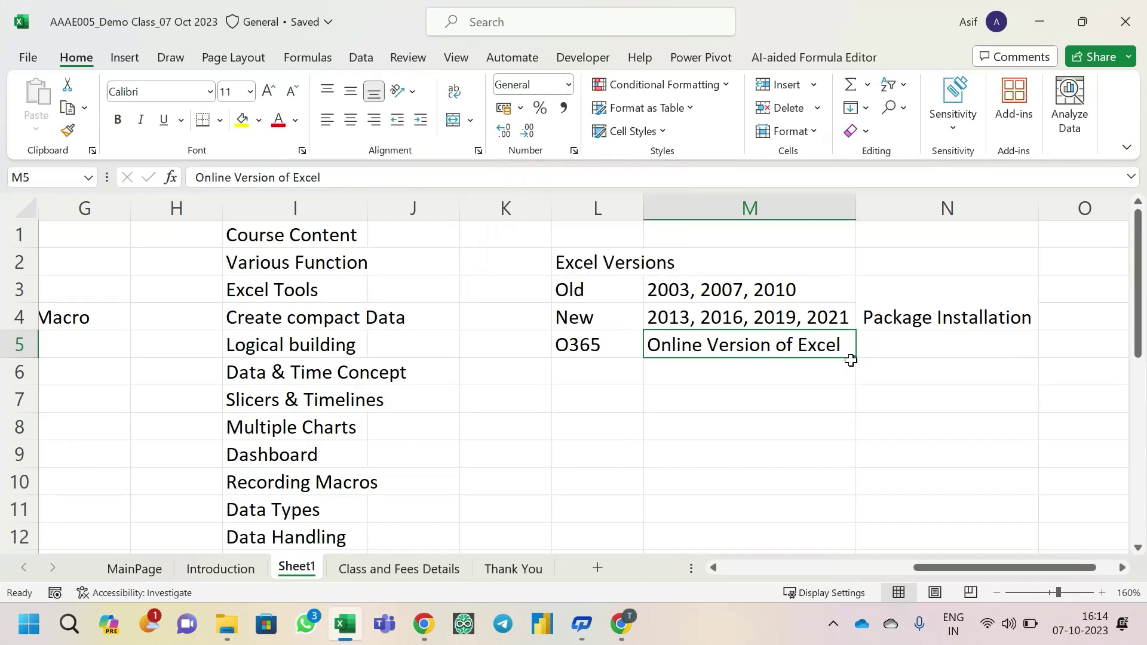
- Enter "Subscription Model" in cell N5, beside "Online Version of Excel"
left_click(879, 346)
type("Subs")
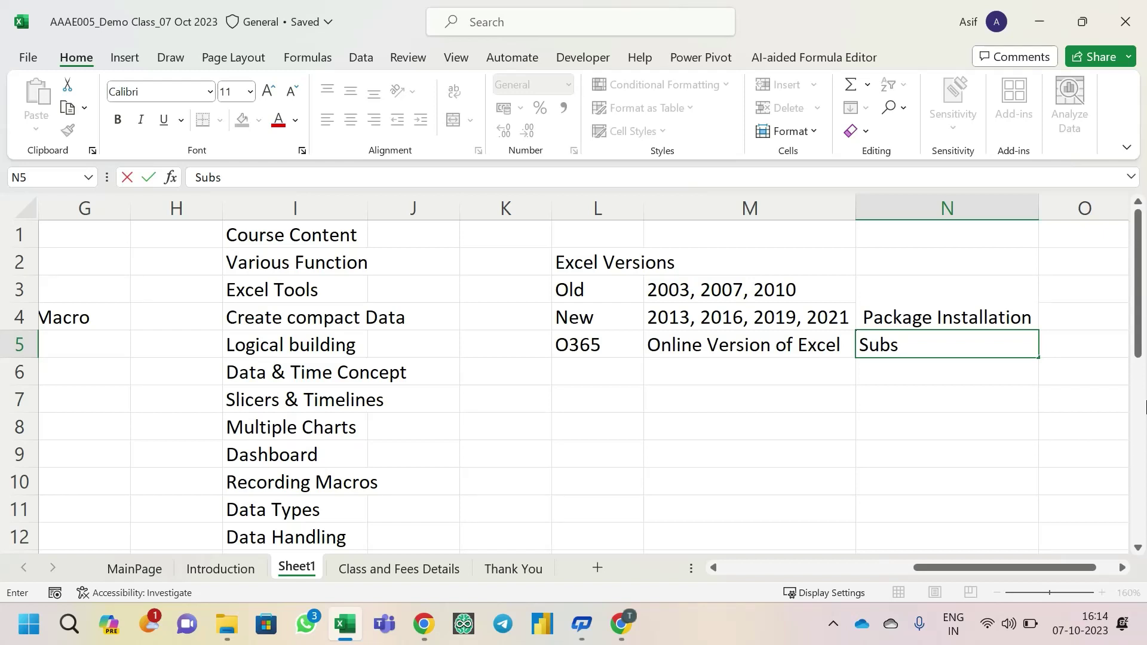
type("c")
type("riptoin")
key("BackSpace")
key("BackSpace")
key("BackSpace")
type("ion Model")
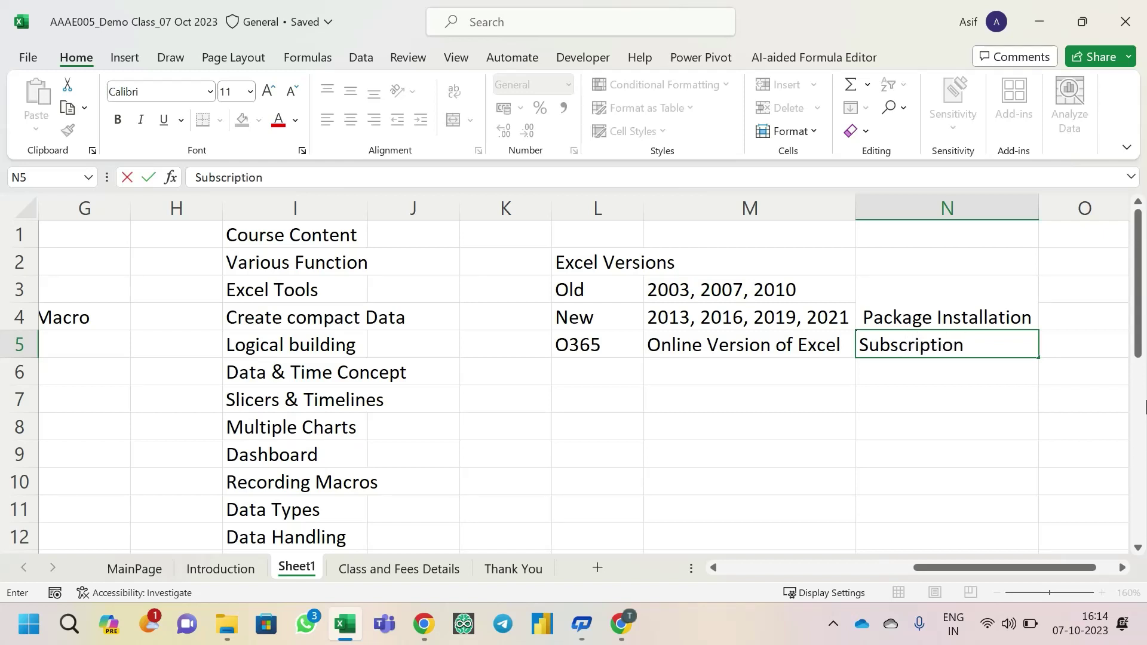
key("Return")
- Go through the version table cell by cell, comparing the package-installed versions with the O365 subscription row
key("Left")
key("Left")
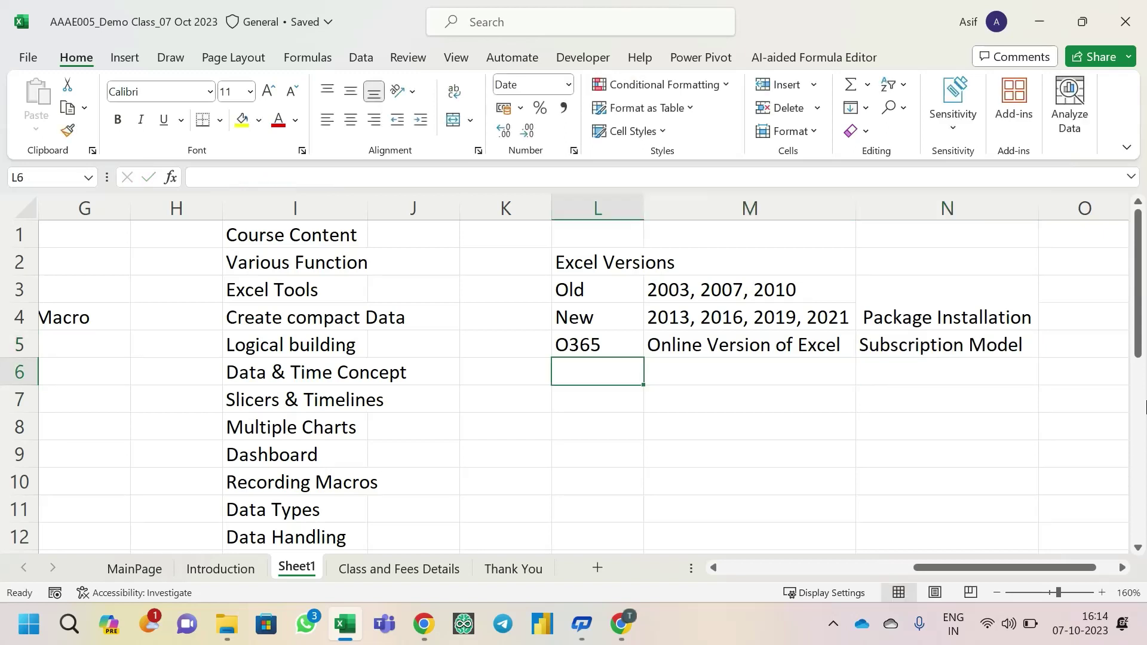
key("Up")
key("Right")
key("Right")
key("Up")
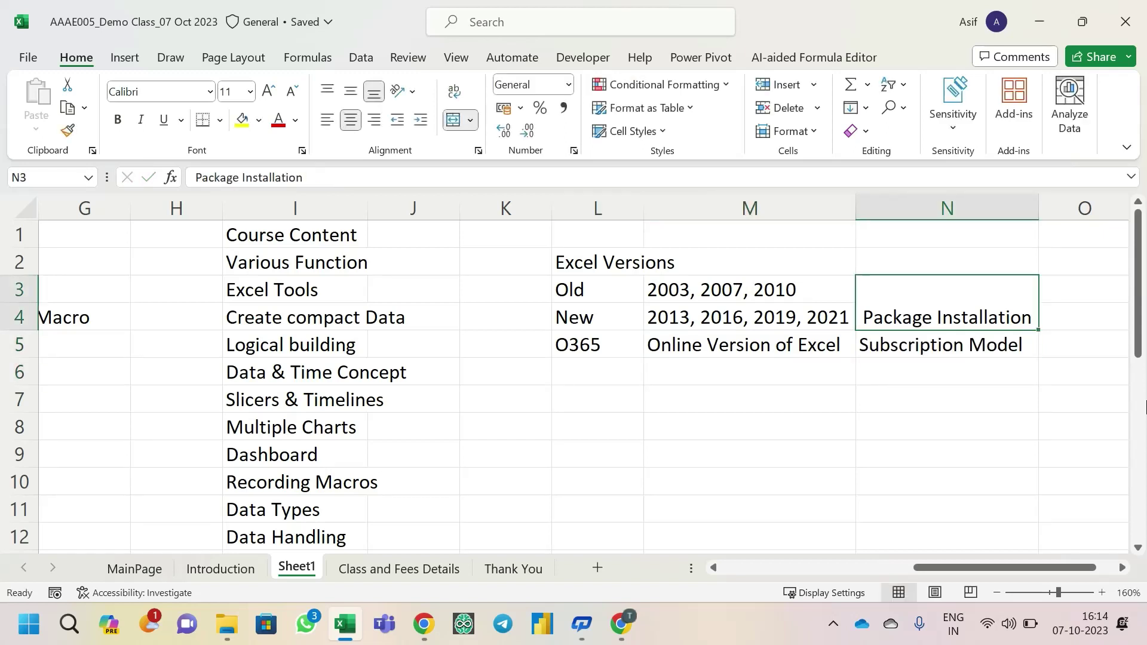
key("Down")
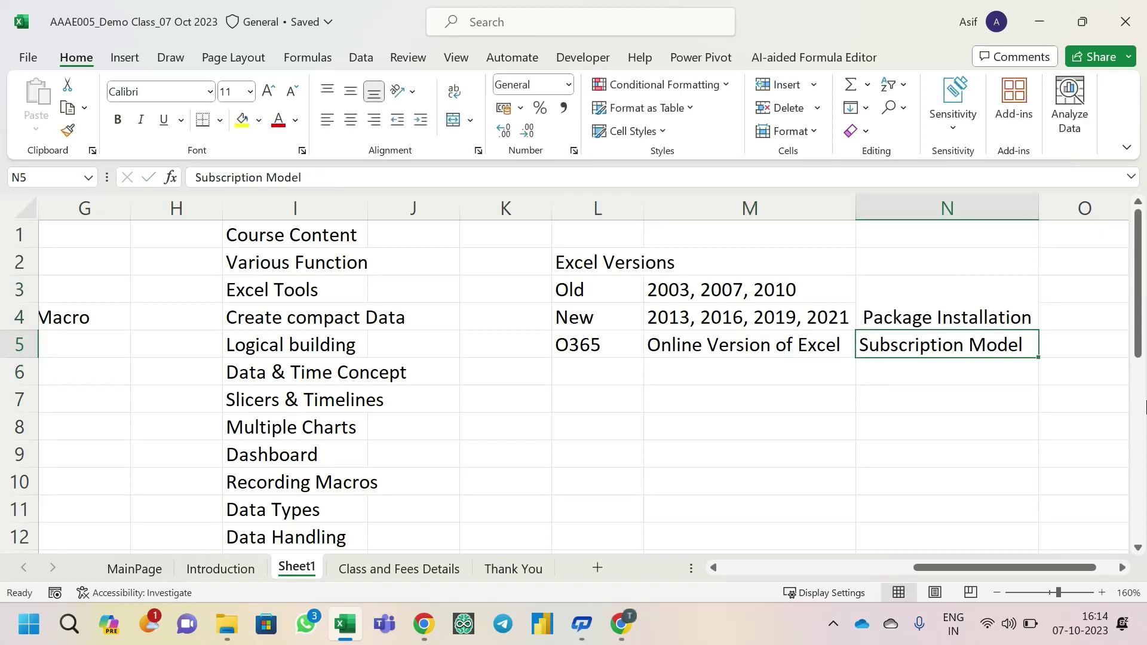
key("Up")
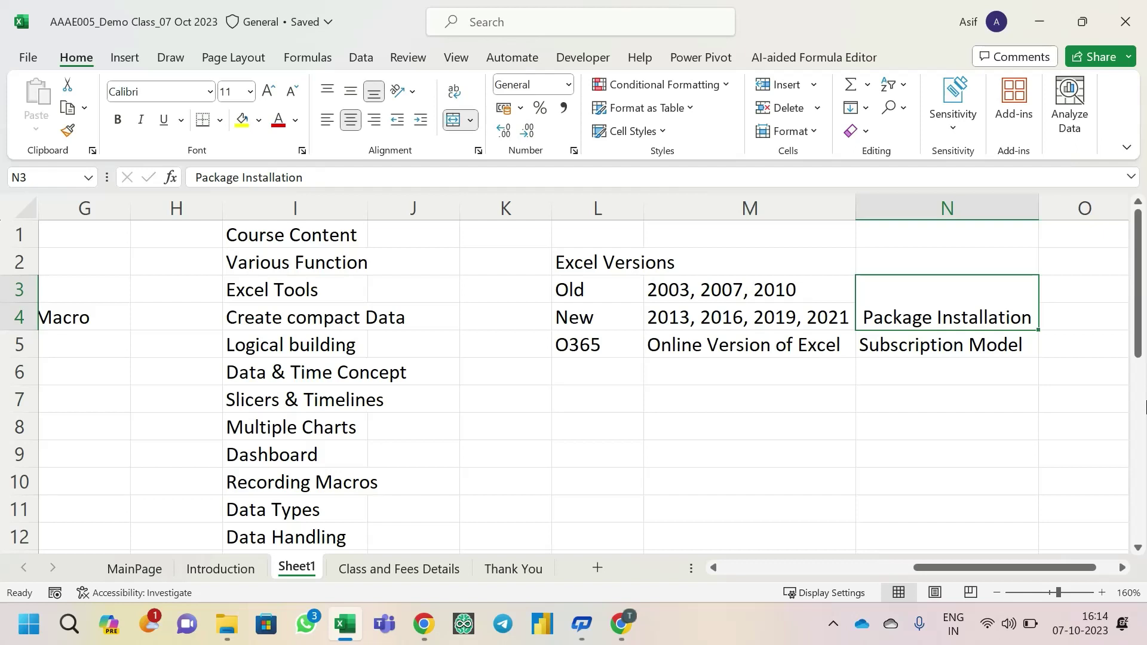
key("Left")
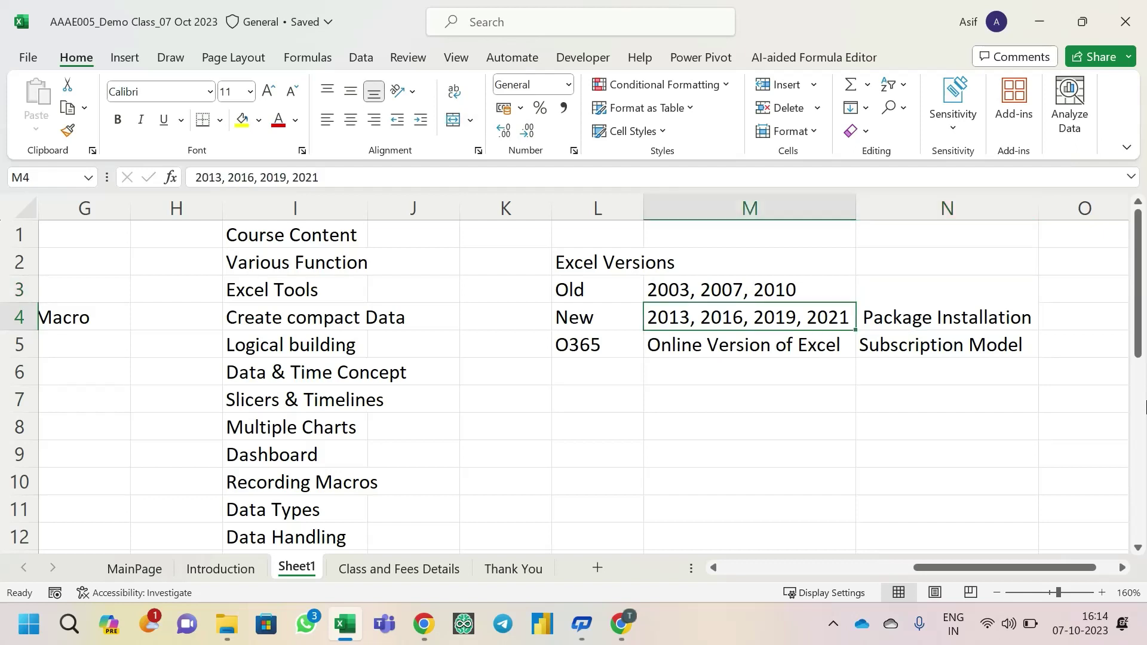
key("shift+Up")
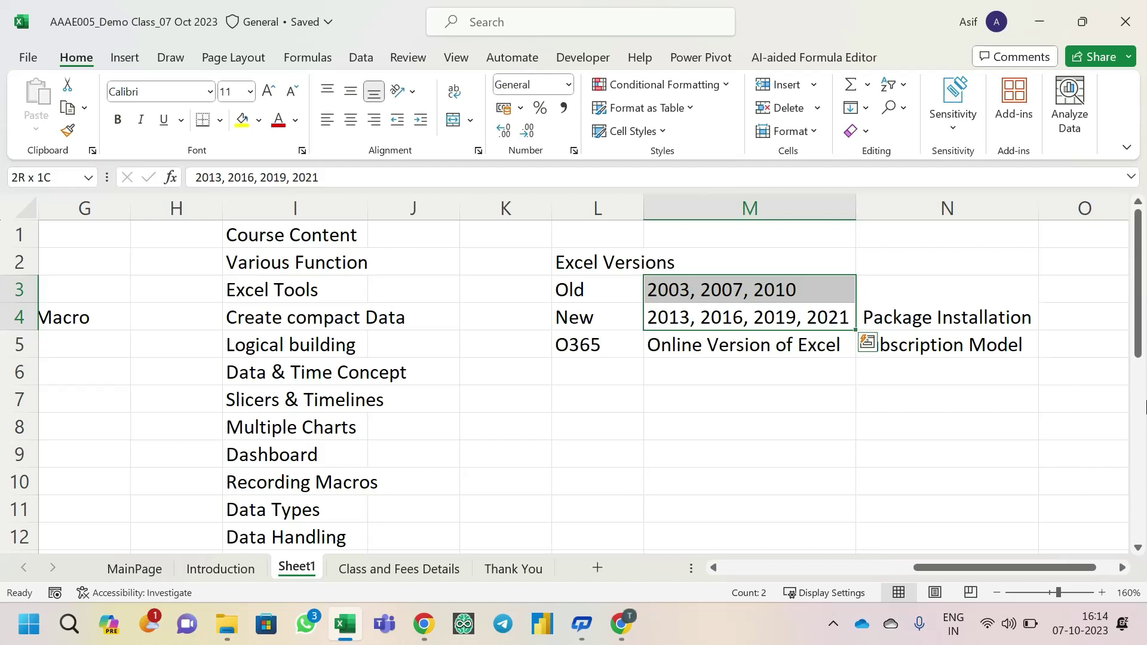
key("Down")
key("Left")
key("Down")
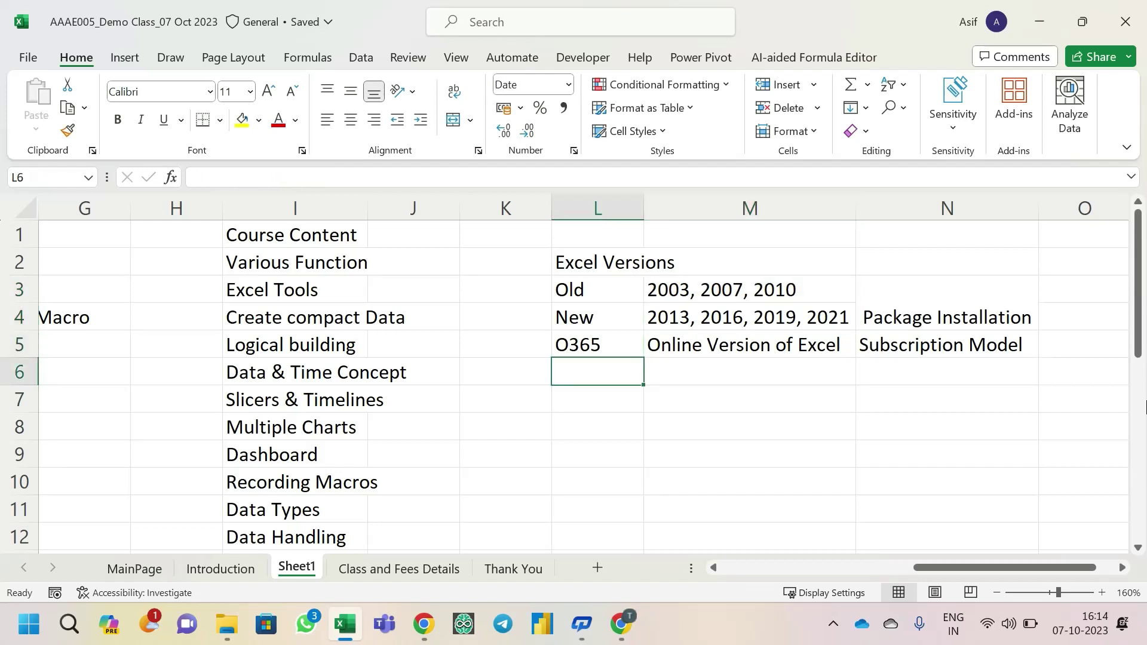
key("Up")
key("Right")
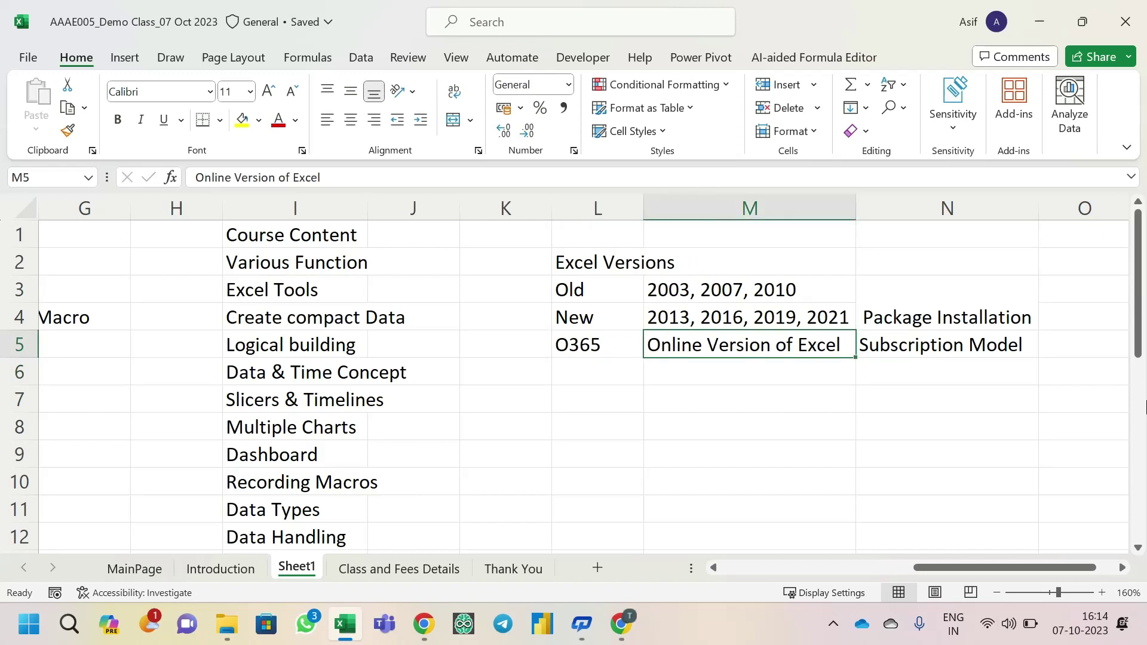
key("Right")
key("Left")
key("Left")
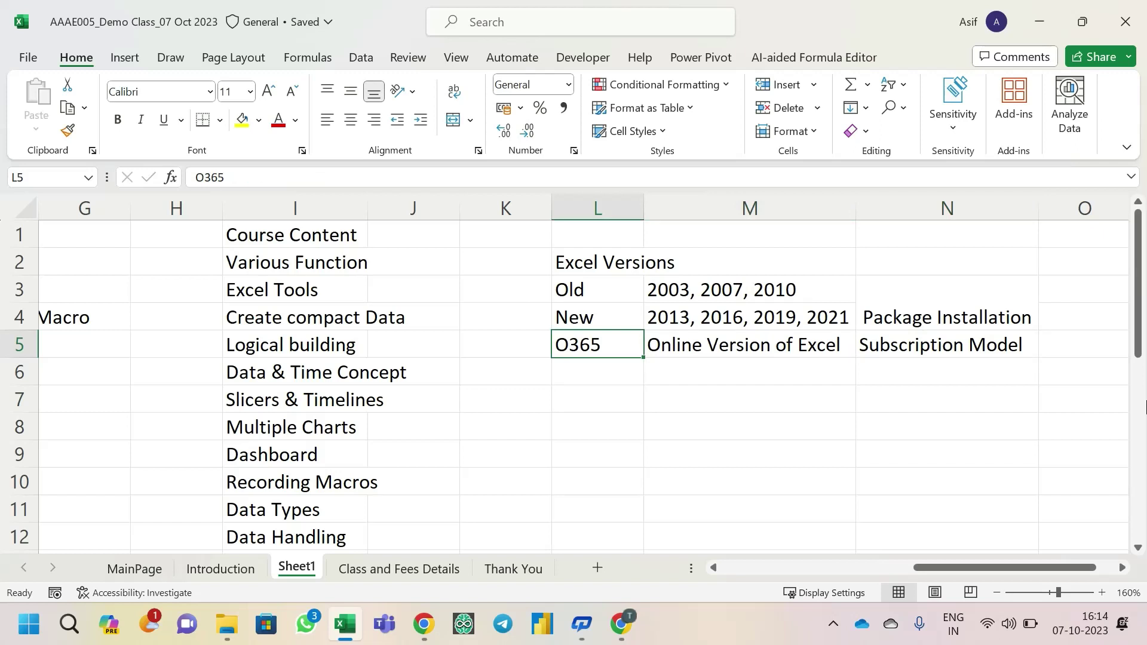
key("Right")
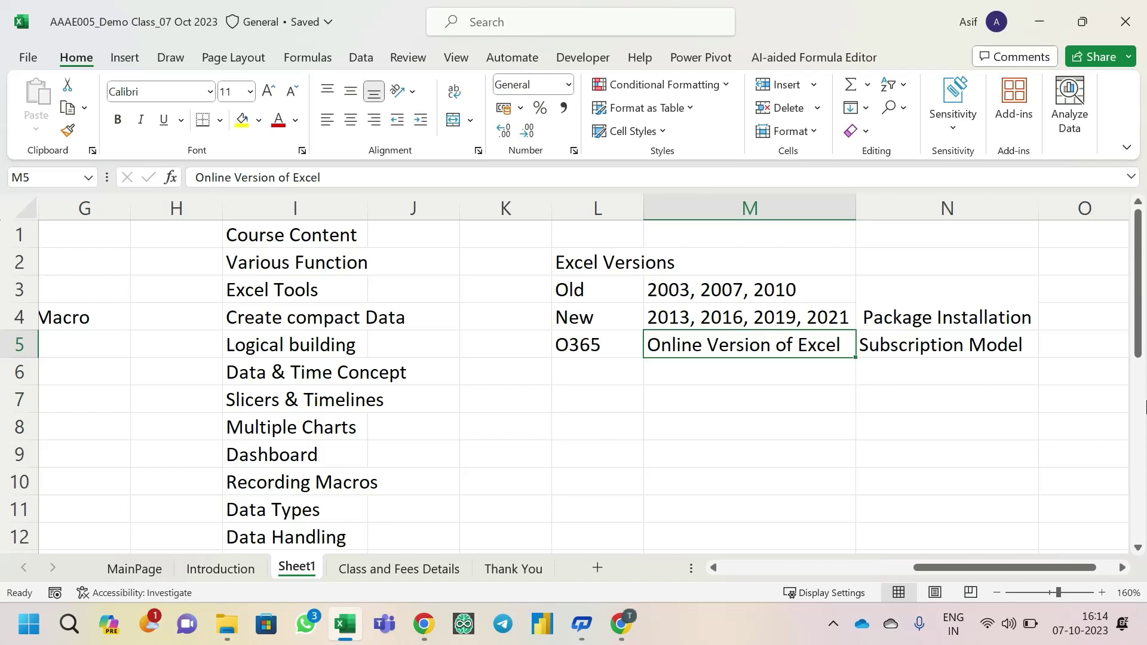
- Review the old and new version rows against the O365 row, selecting each range and finally the whole Excel Versions table
left_click(591, 345)
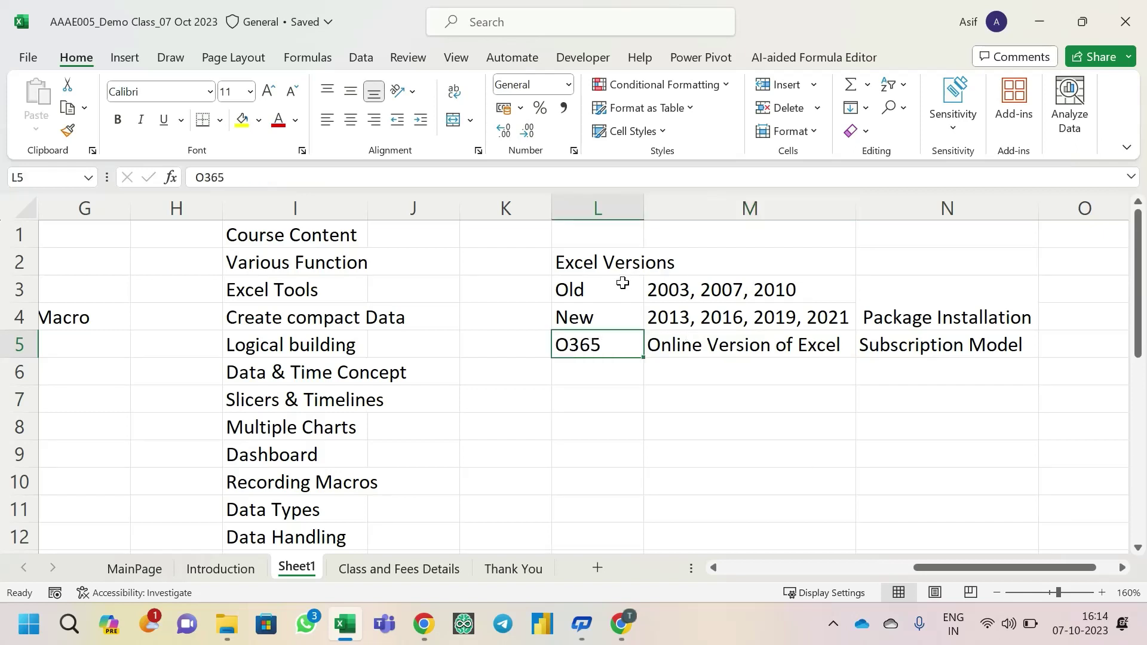
left_click_drag(622, 282, 895, 312)
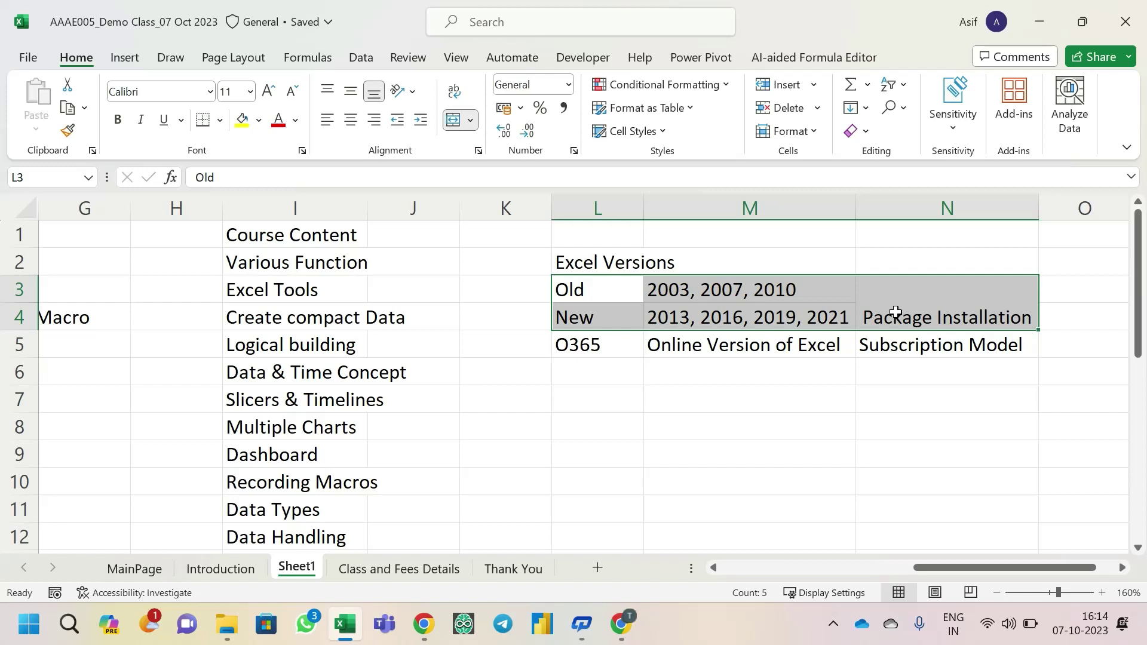
left_click(614, 354)
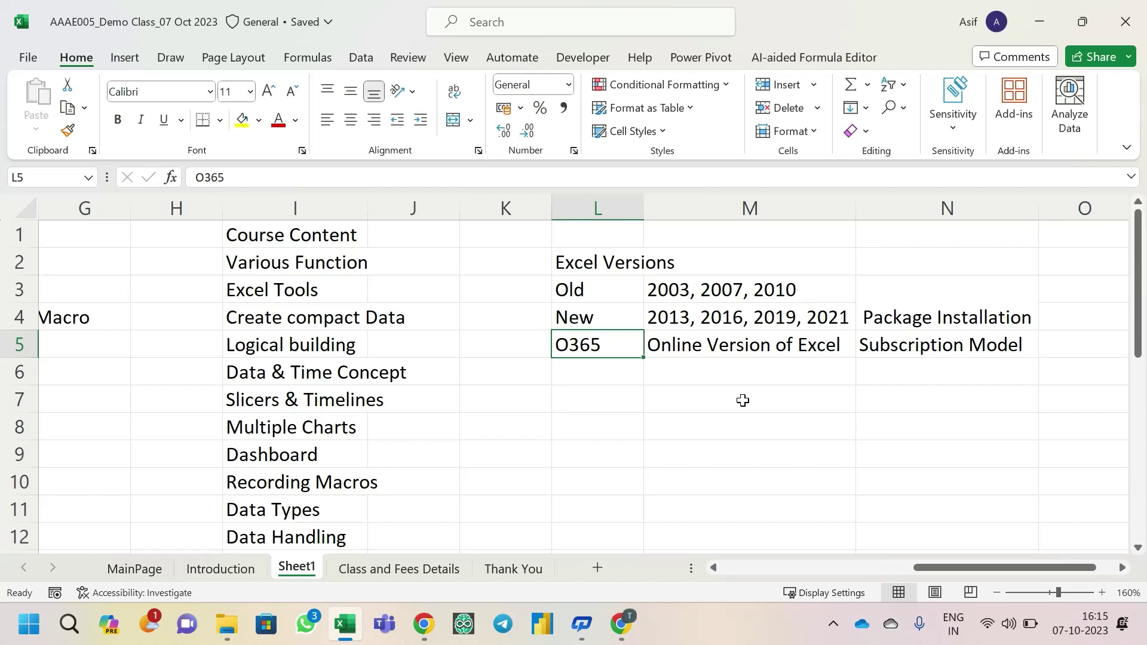
left_click(901, 304)
left_click(902, 343)
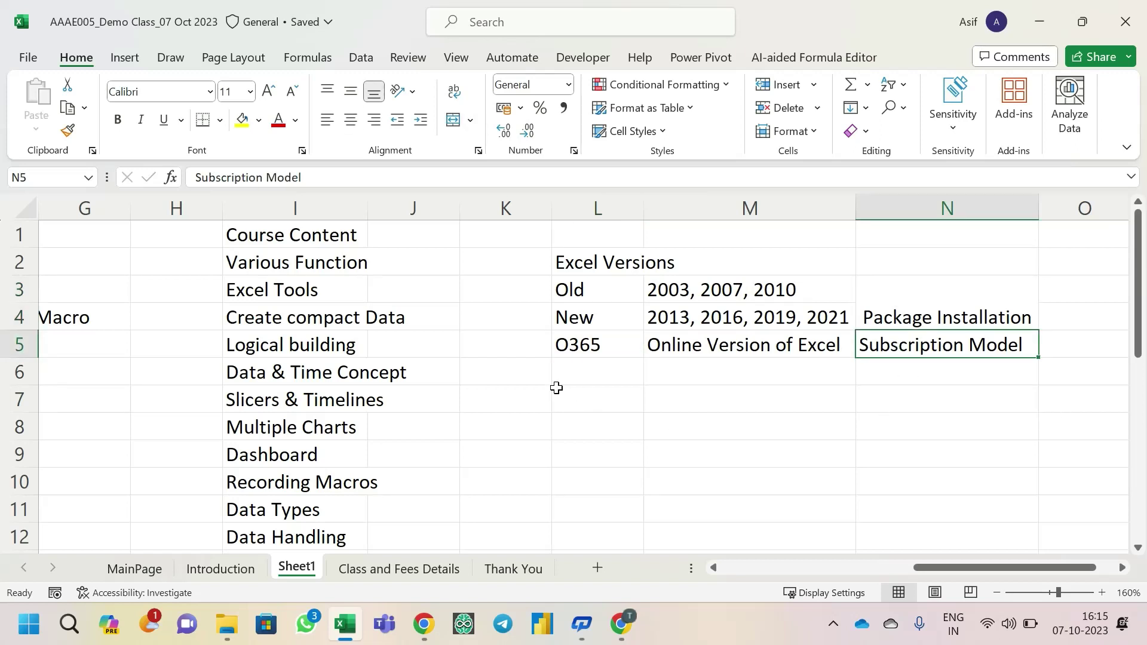
left_click_drag(568, 349, 731, 343)
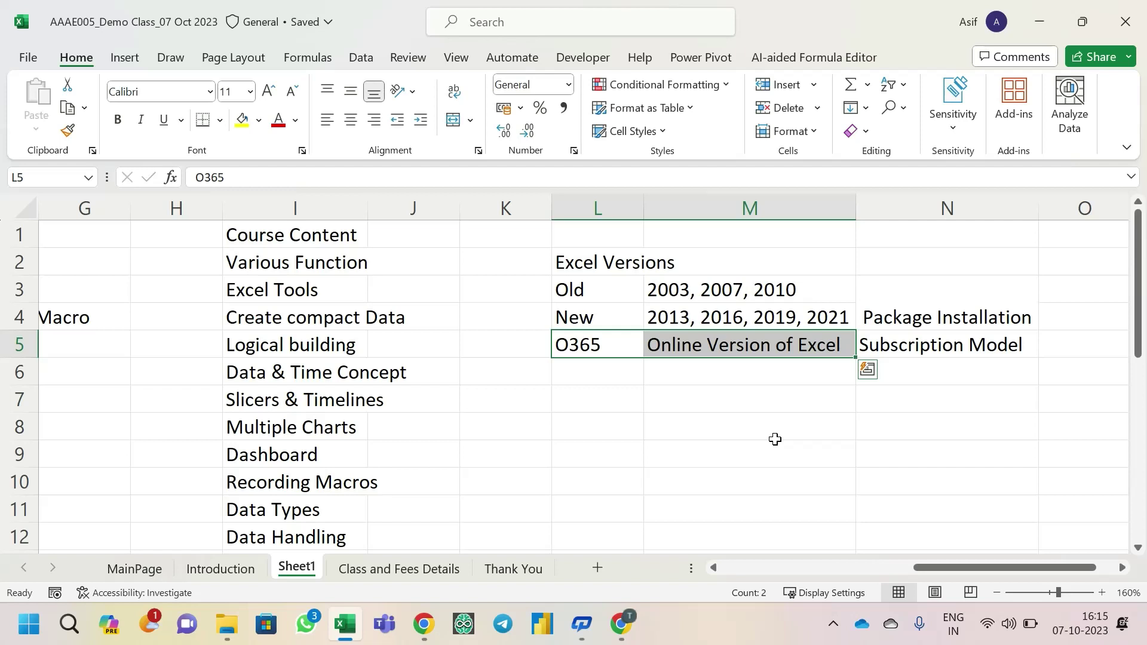
left_click_drag(612, 349, 755, 345)
left_click(594, 351)
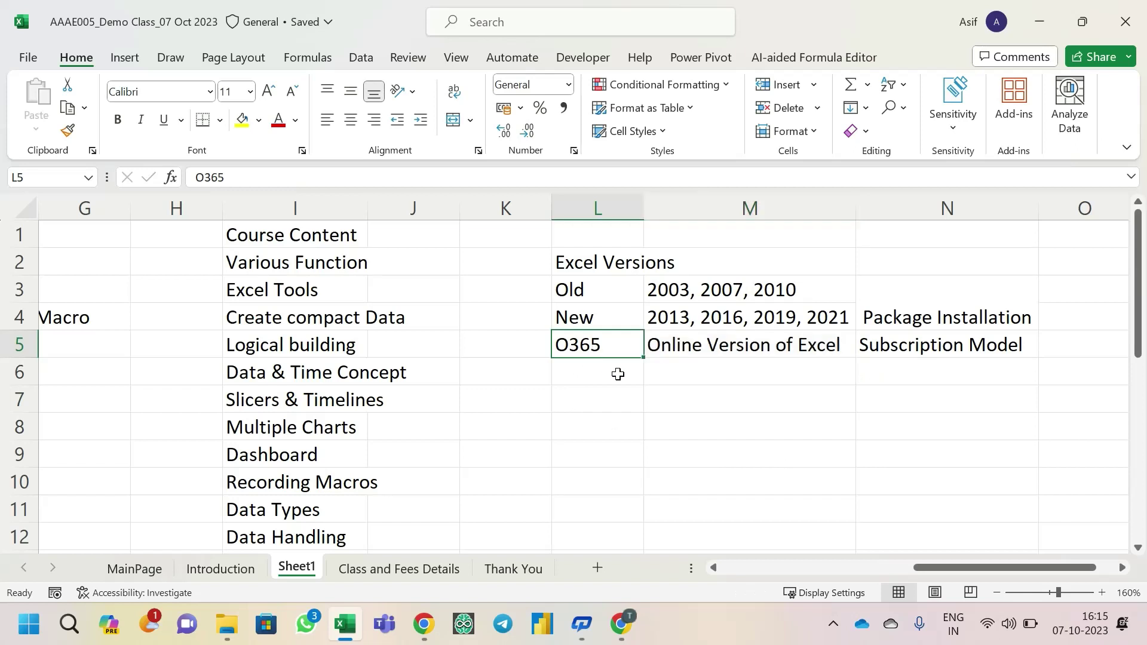
left_click_drag(586, 338, 687, 341)
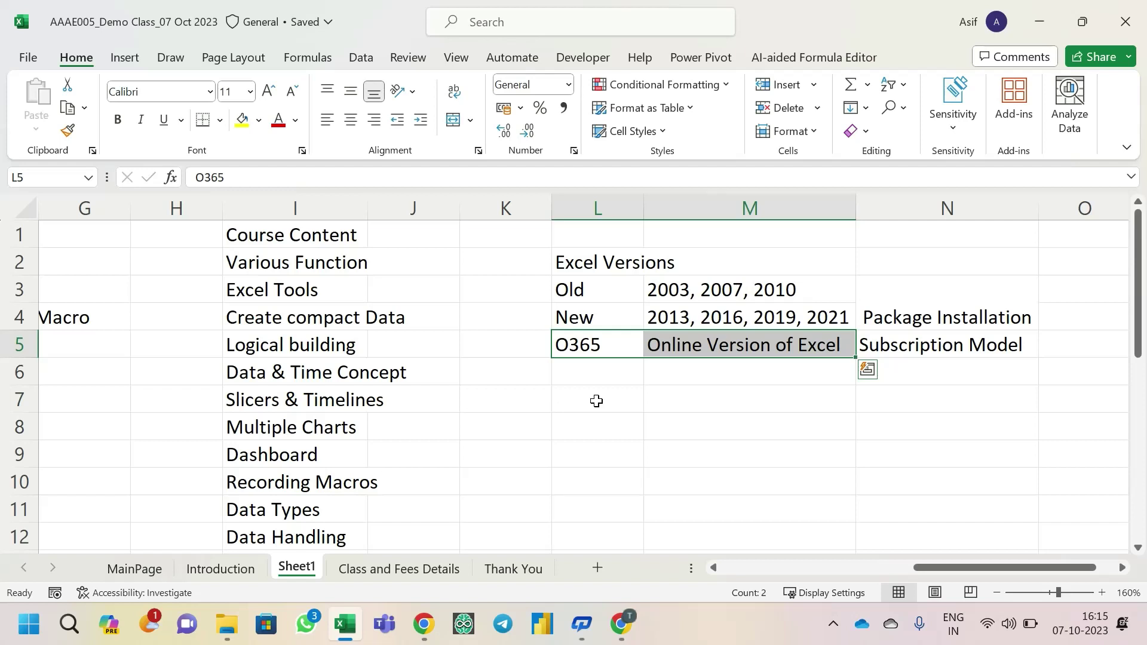
left_click(579, 350)
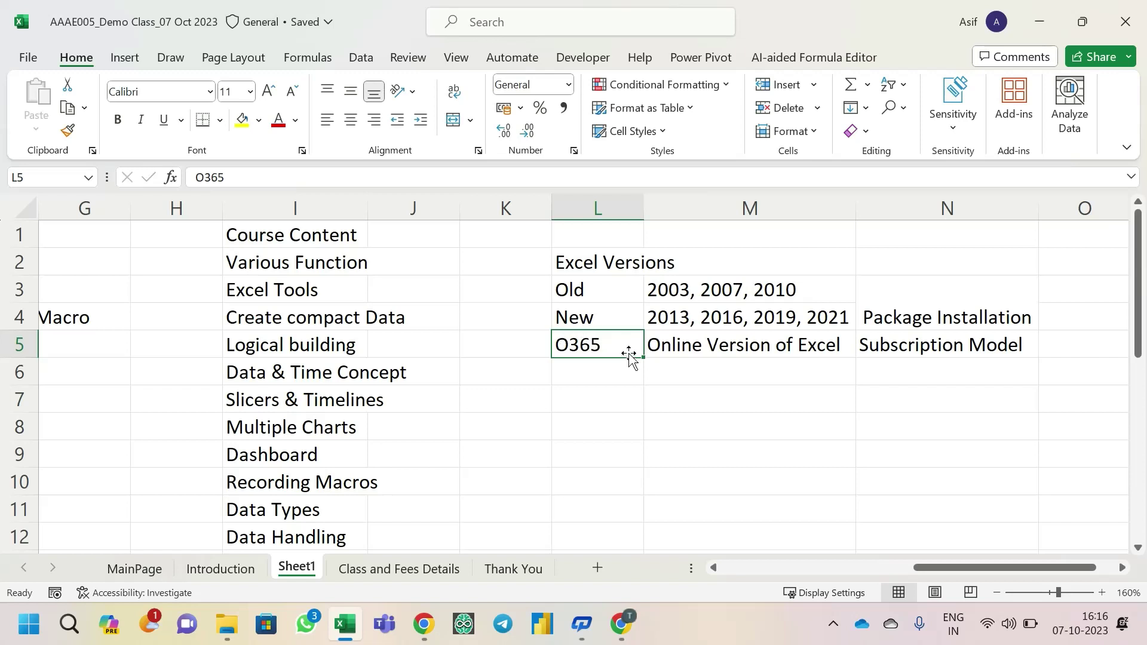
left_click_drag(579, 259, 953, 361)
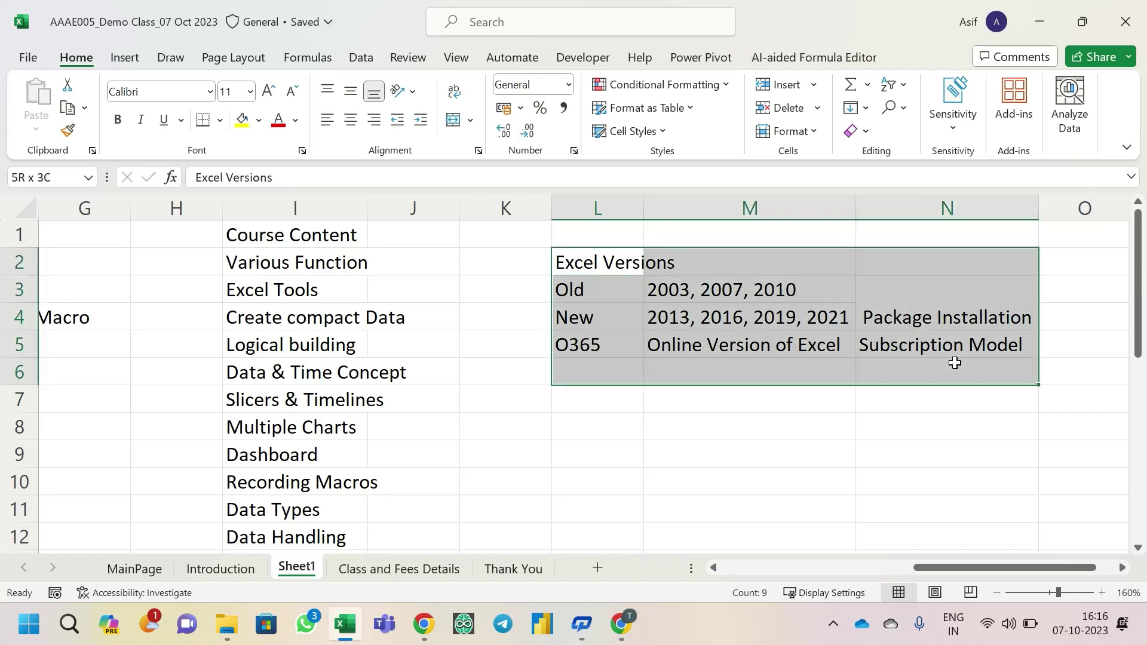
left_click(596, 317)
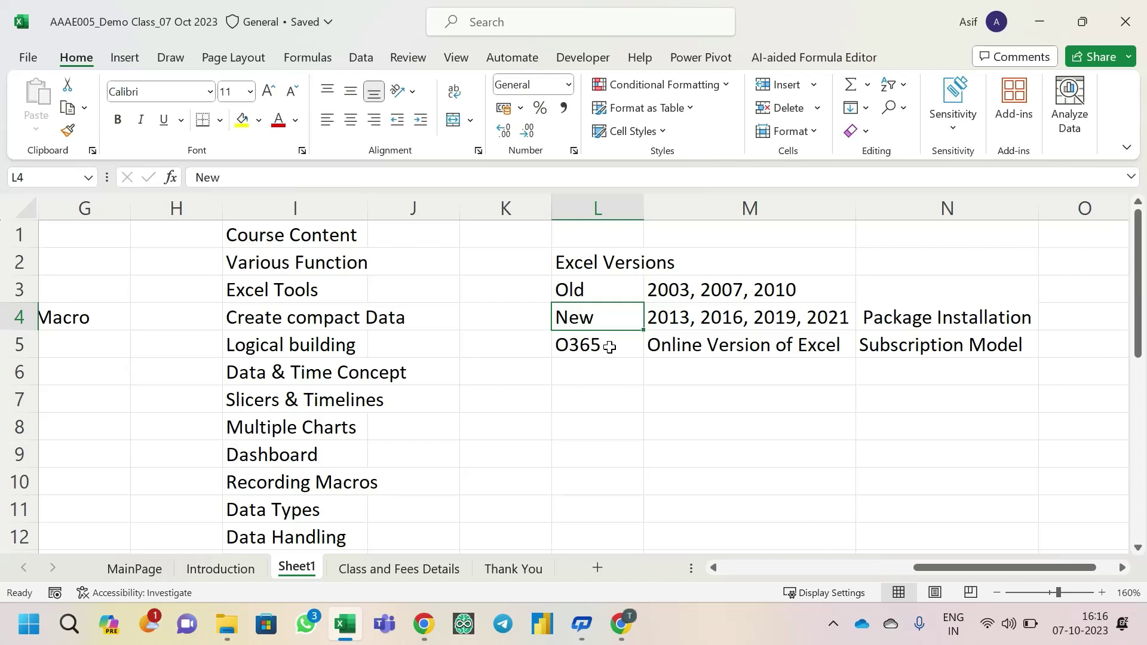
- Open the Class and Fees Details sheet at its class details heading, and check the Google Meet call before returning to Excel
left_click(377, 575)
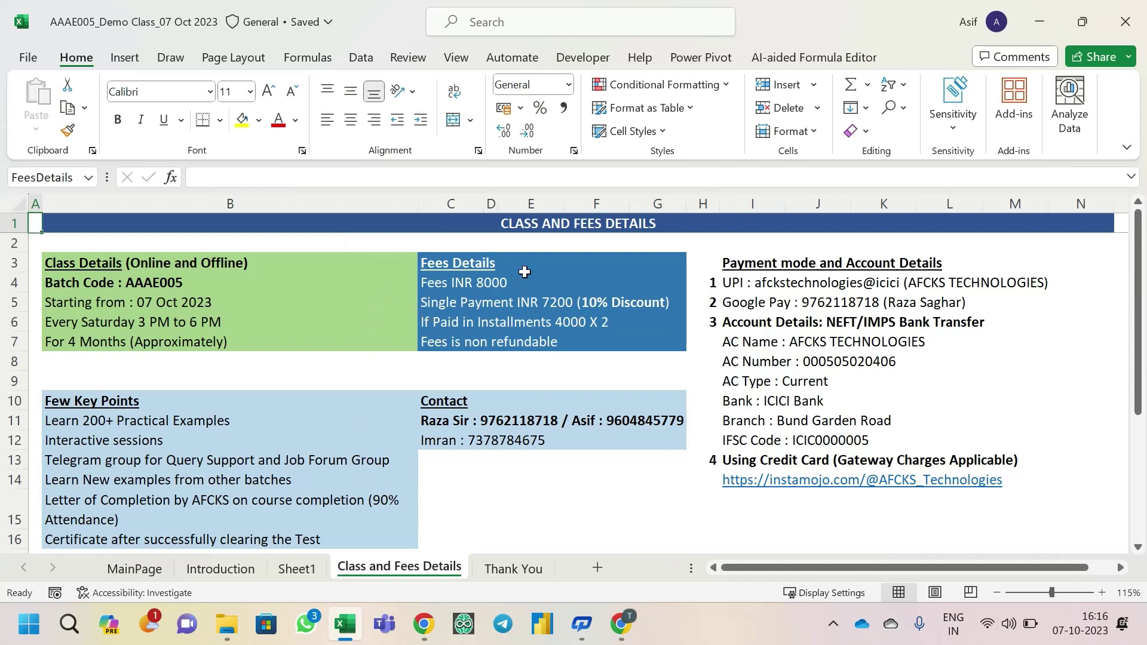
left_click(108, 263)
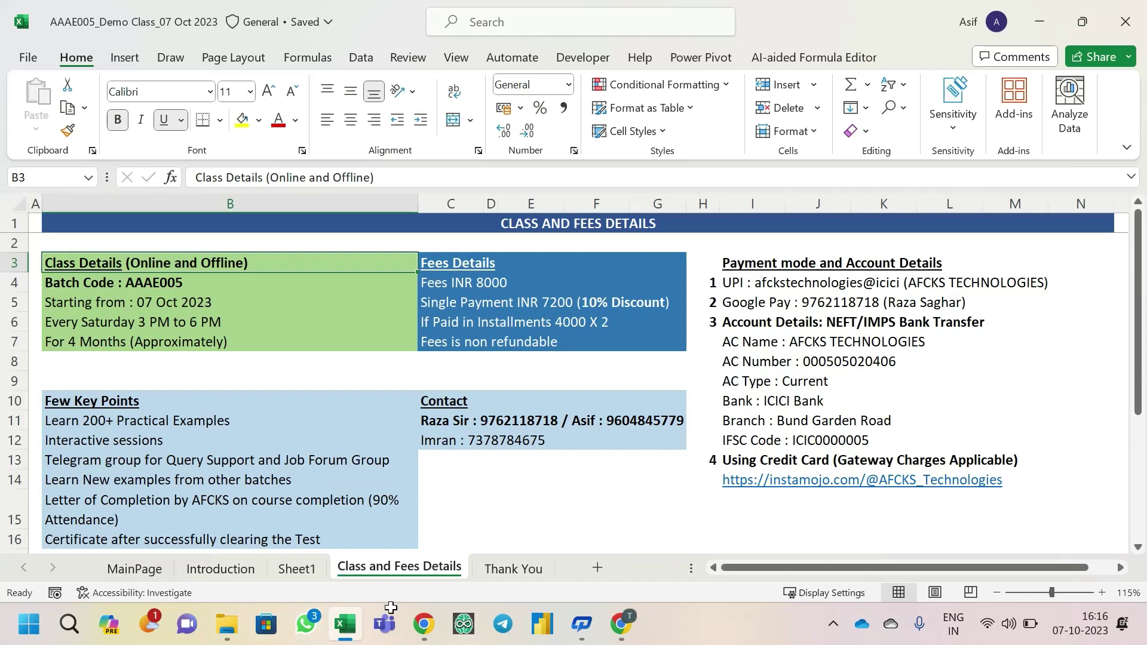
left_click(630, 622)
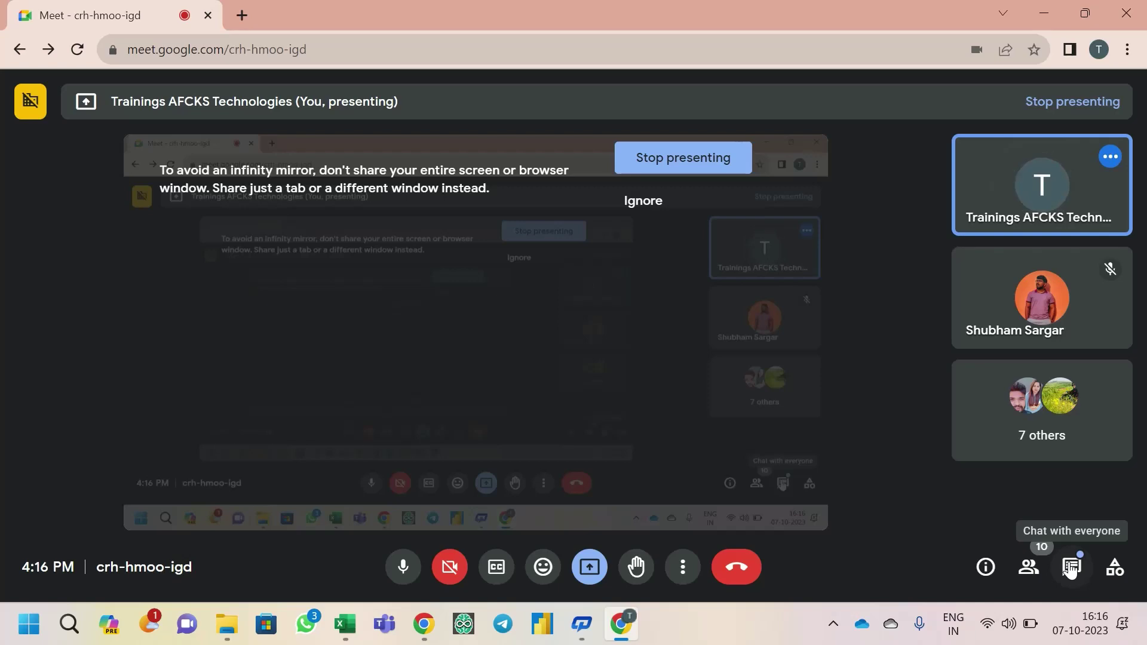
key("alt+Tab")
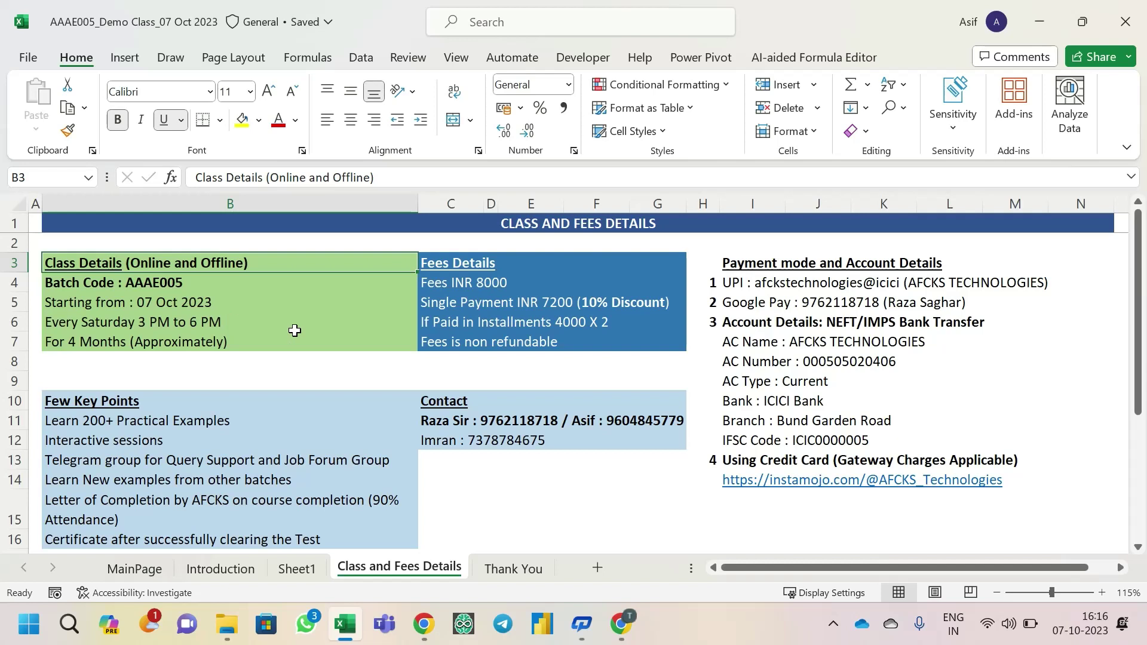
- Go through the batch code, start date, Saturday timing and approximate duration in the class details, leaving the duration text unedited
left_click(113, 283)
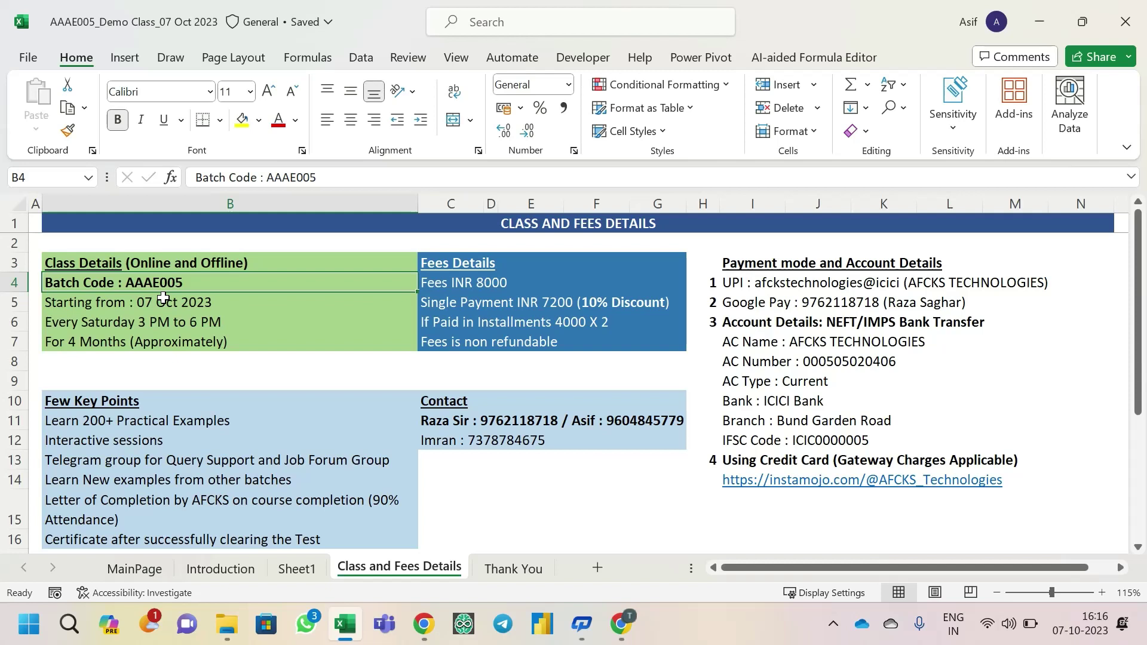
left_click(109, 304)
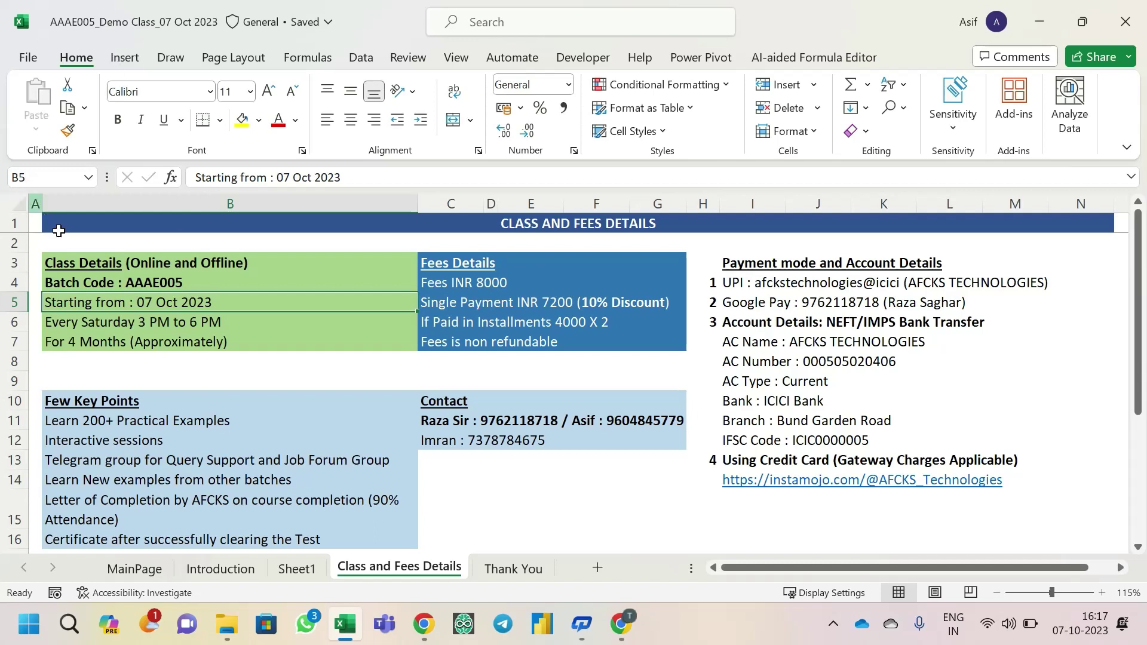
left_click(101, 327)
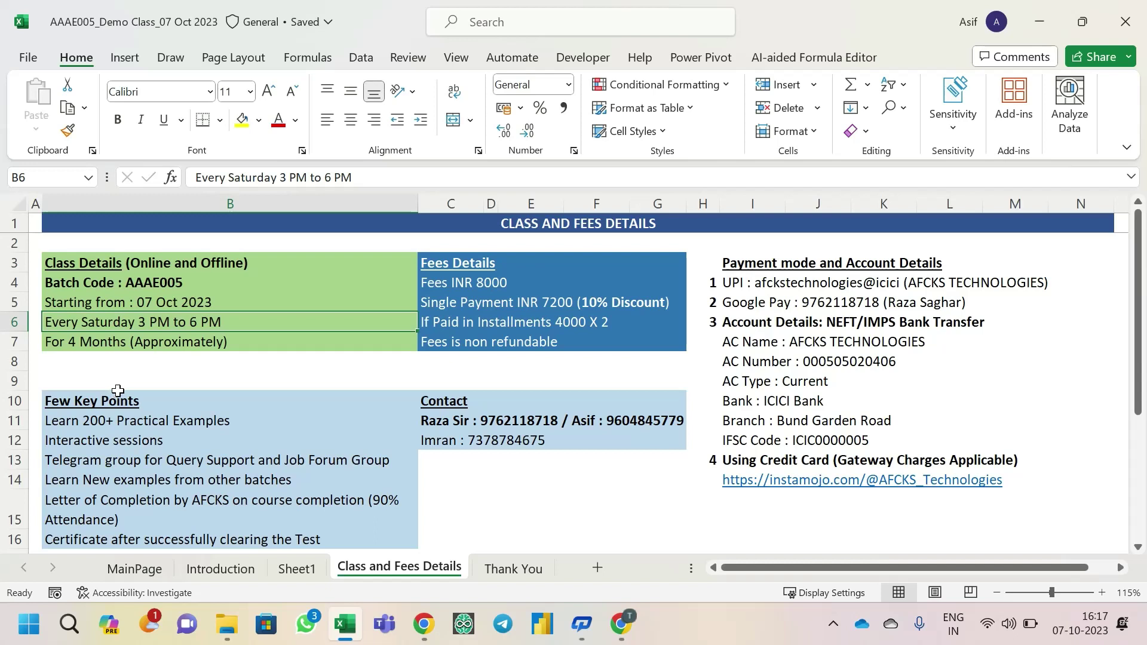
left_click(115, 340)
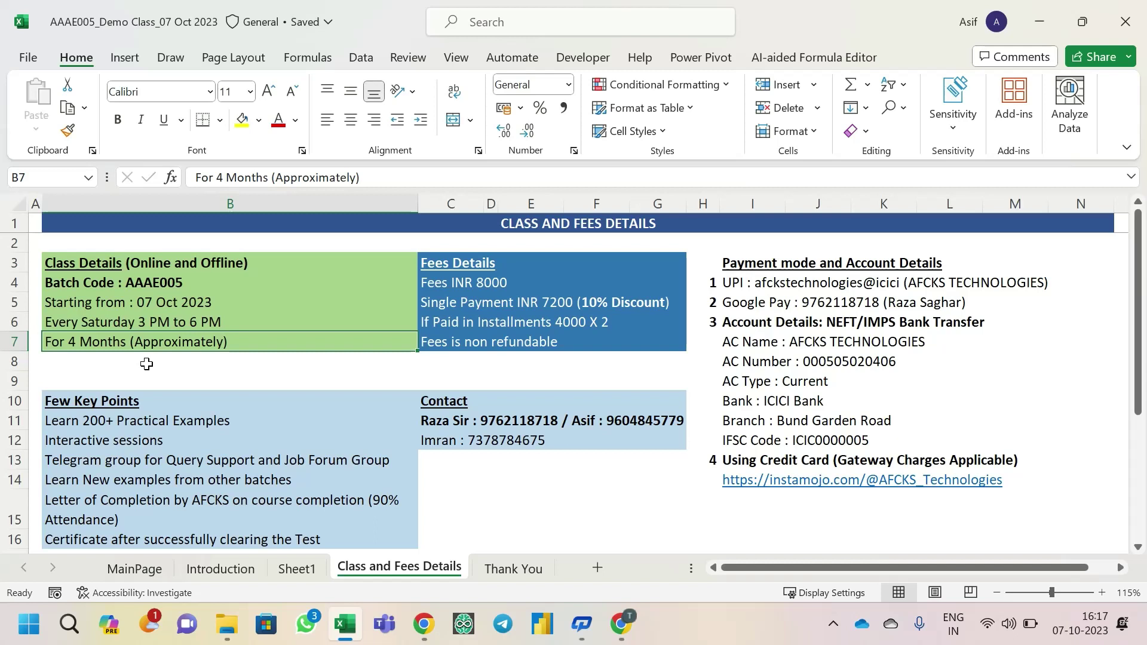
key("F2")
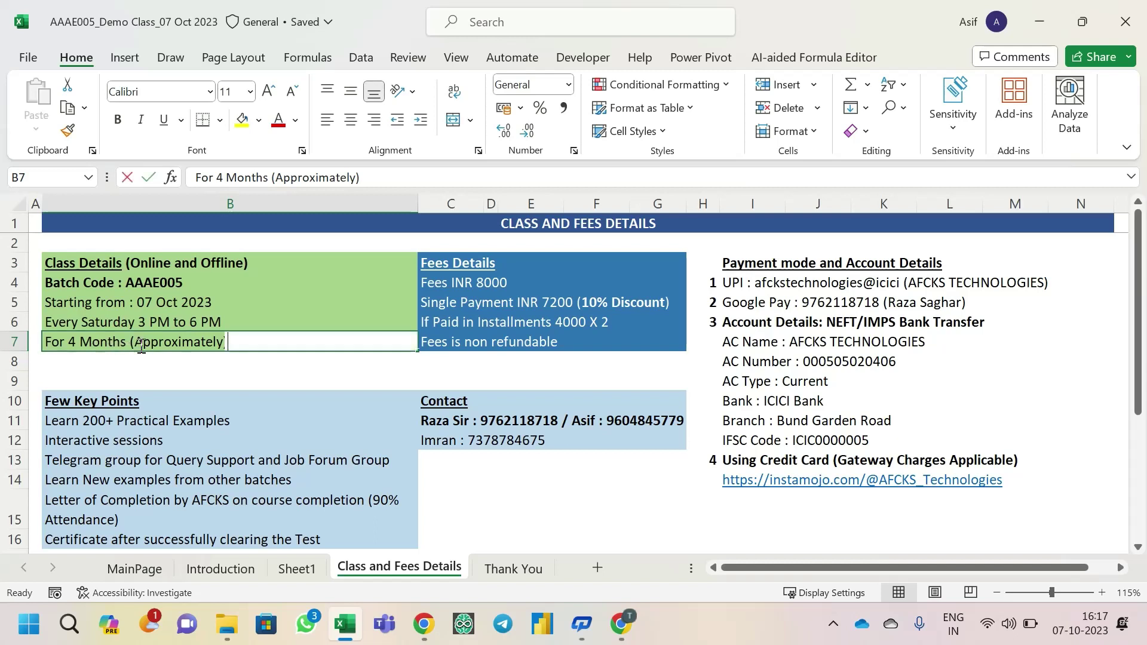
left_click_drag(141, 346, 222, 344)
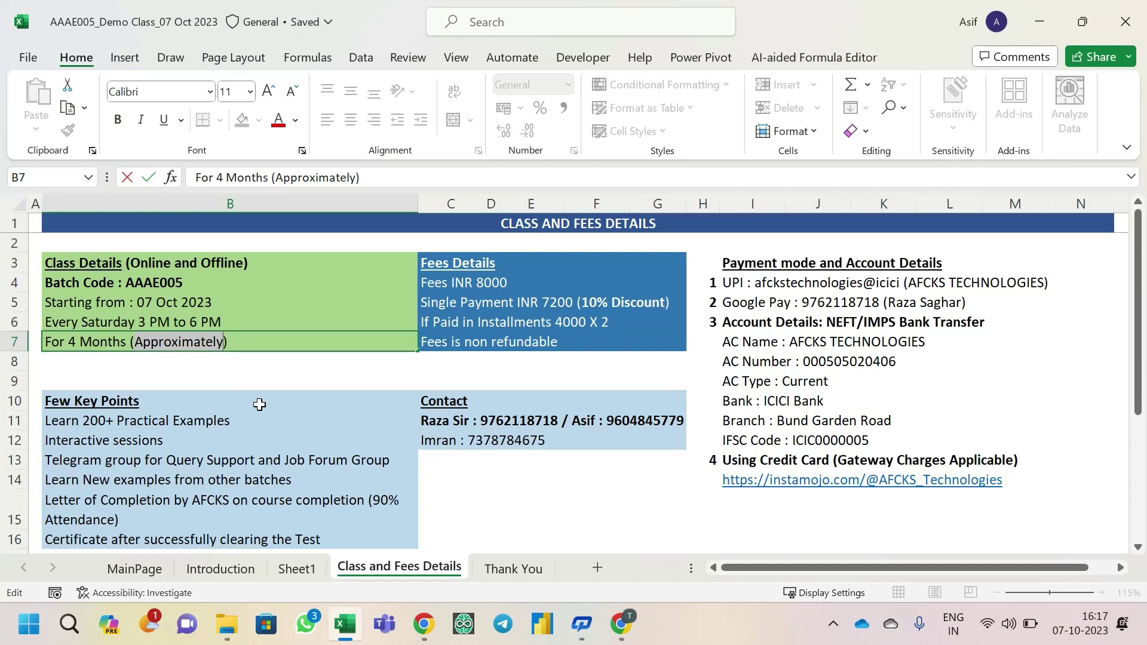
key("Escape")
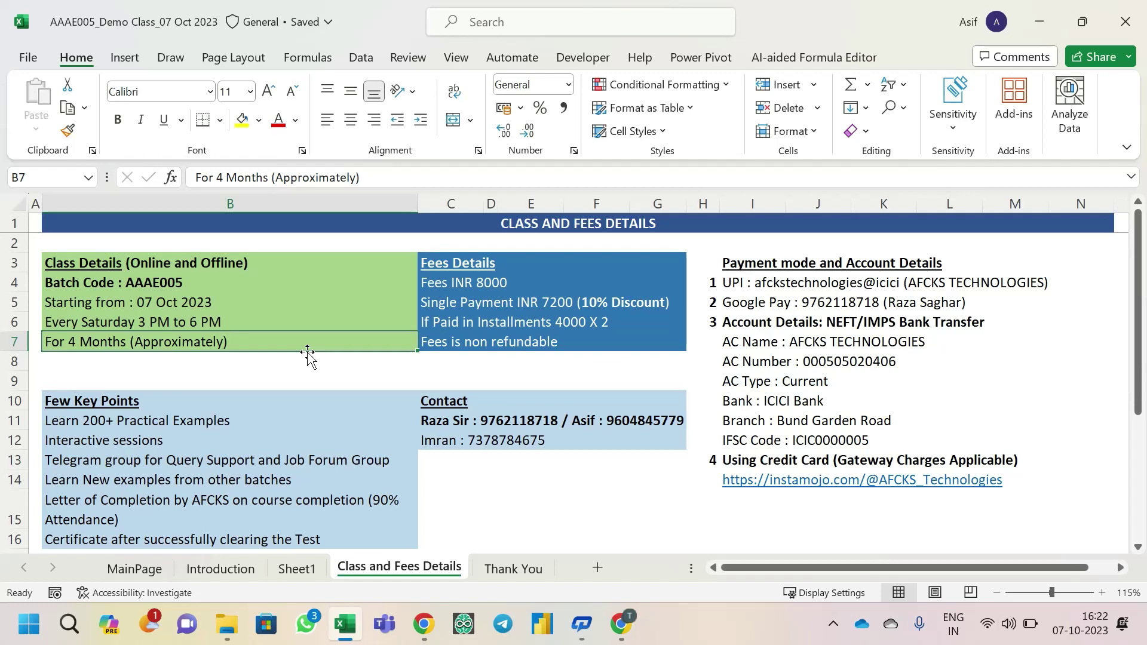
- Switch to the Google Meet call to check for participants' raised hands, and return to the Excel workbook
key("alt+Tab")
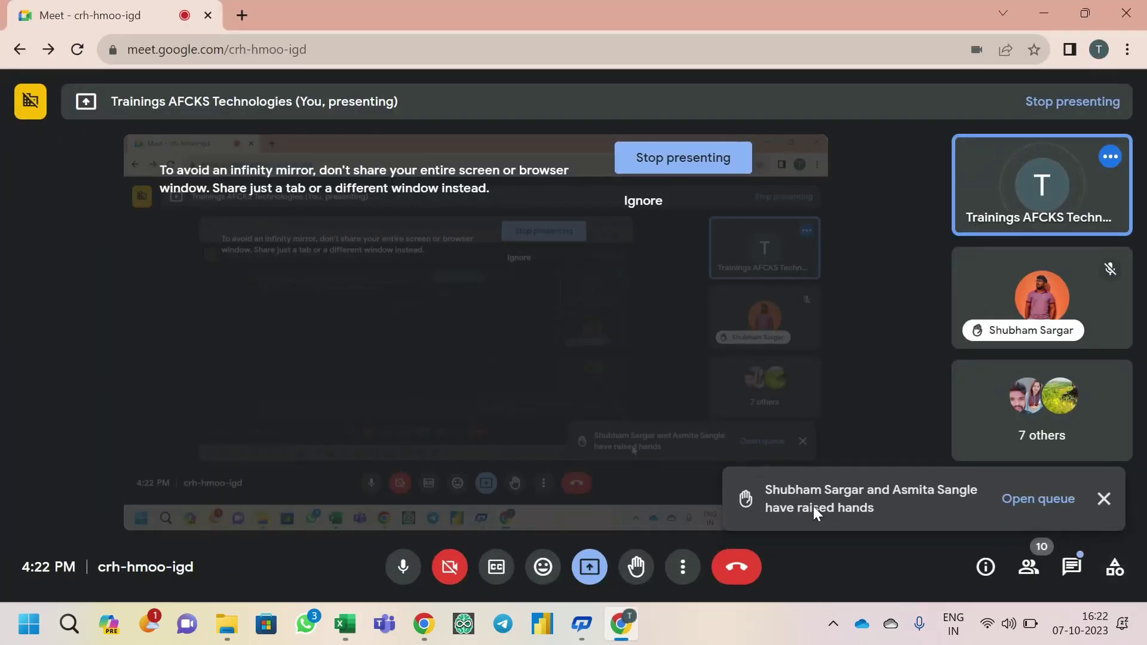
key("alt+Tab")
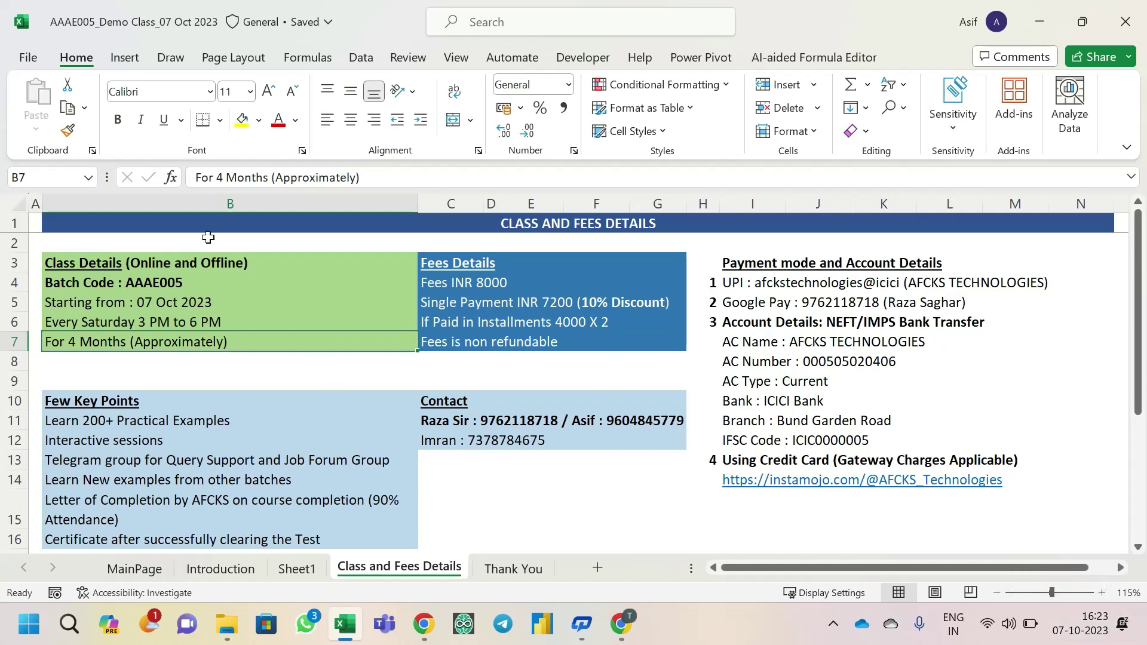
- Highlight the Class Details block and its Saturday timing, and select the whole Few Key Points list
left_click_drag(146, 258, 154, 344)
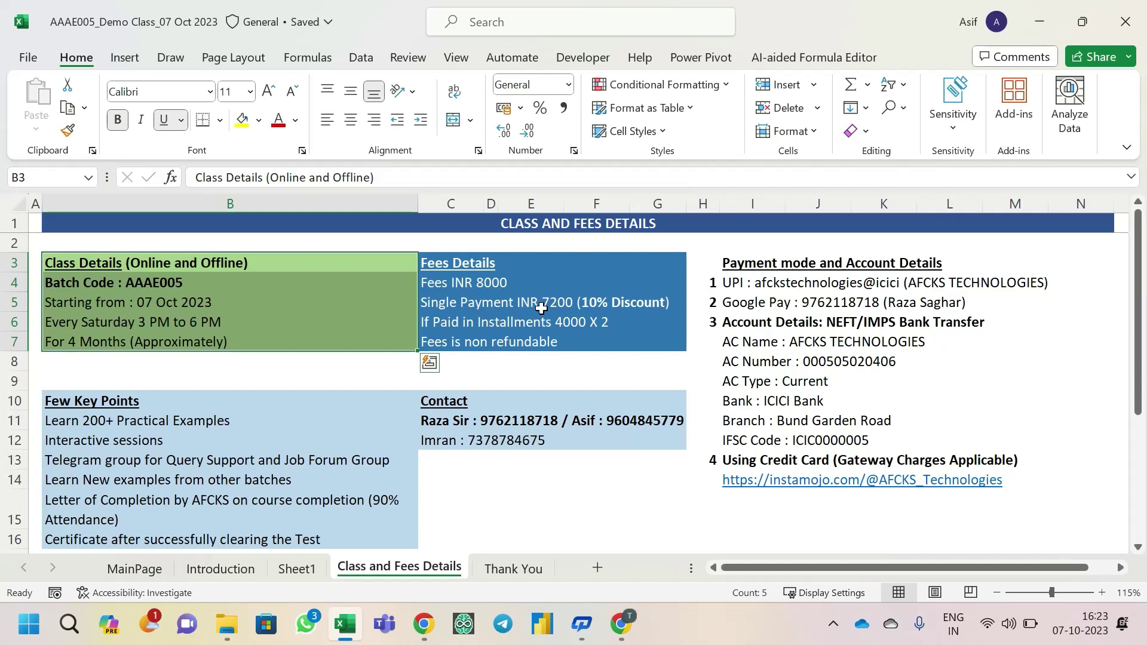
left_click(155, 324)
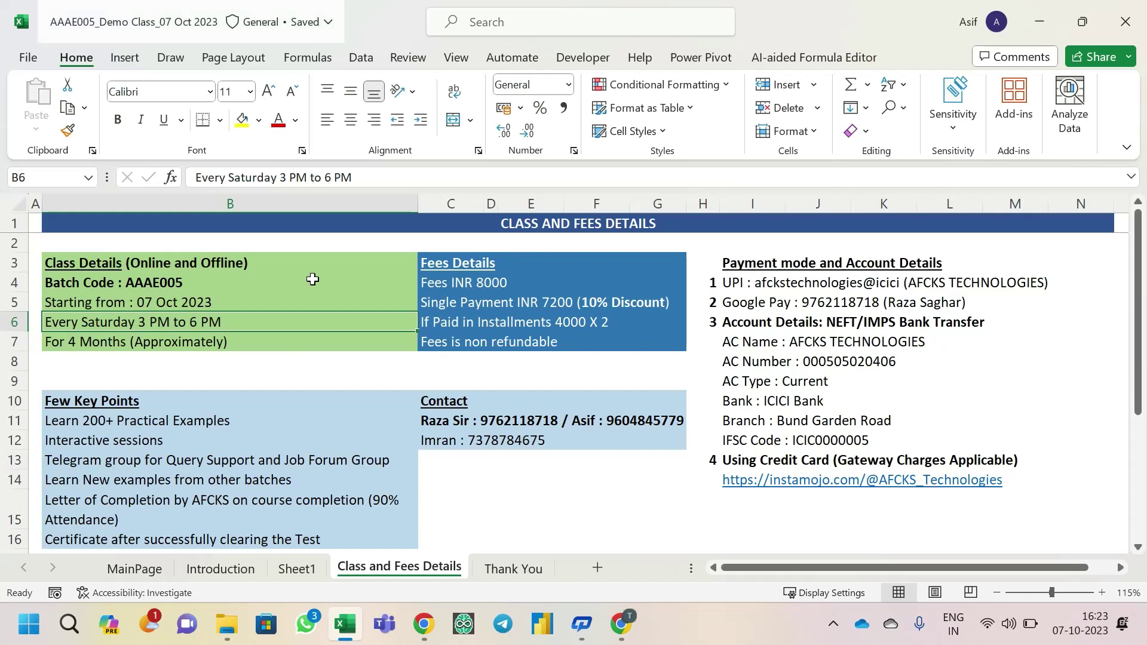
scroll(164, 359, "down", 1)
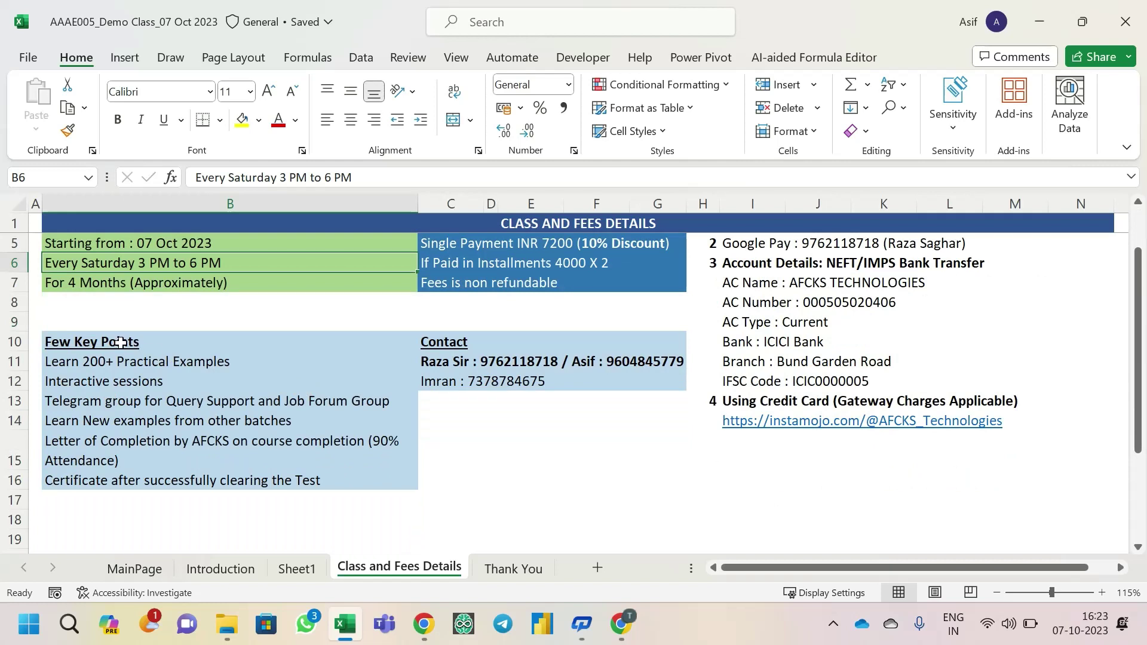
left_click_drag(124, 345, 123, 478)
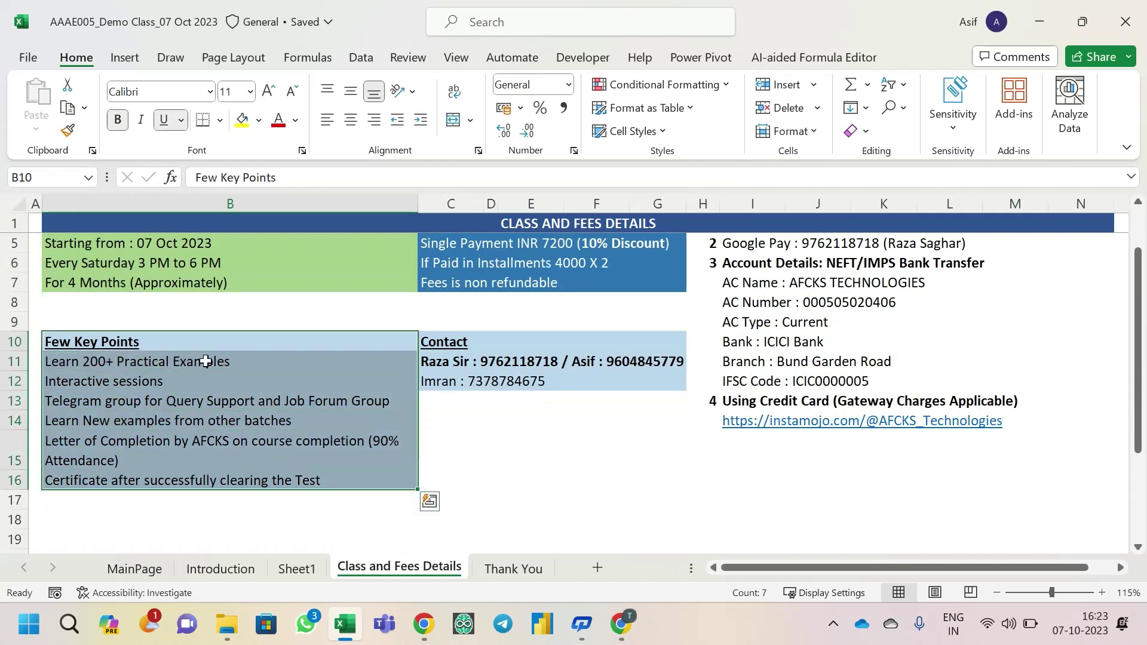
- Go through the key points one by one, from the practical examples to the test certificate, and reselect the whole list
left_click(88, 367)
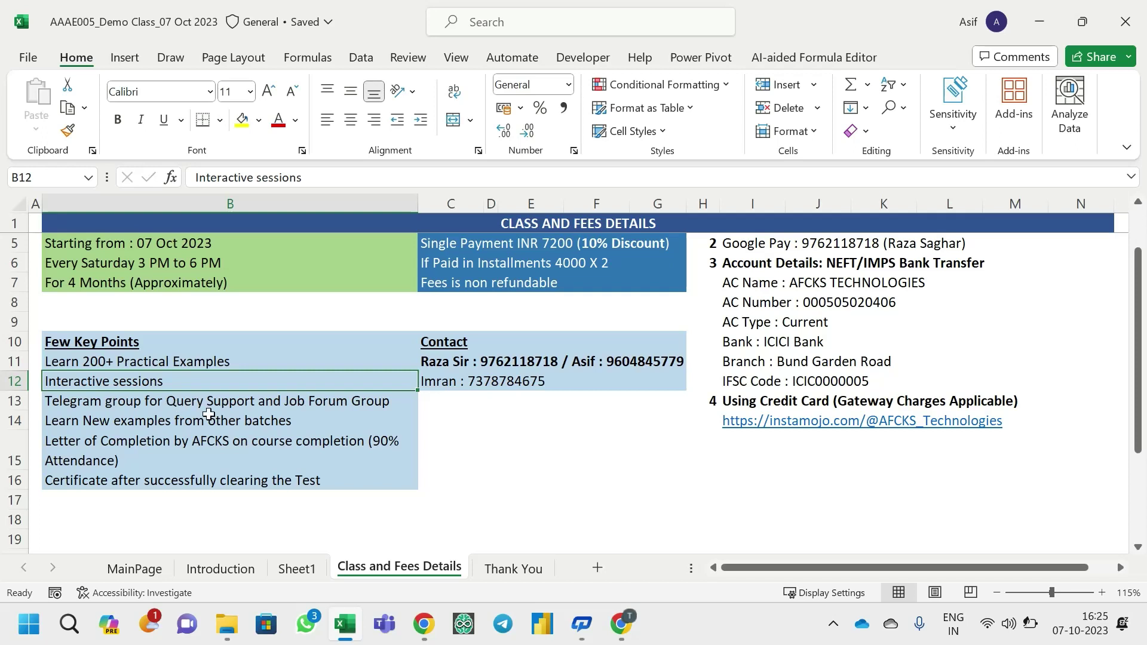
left_click(534, 404)
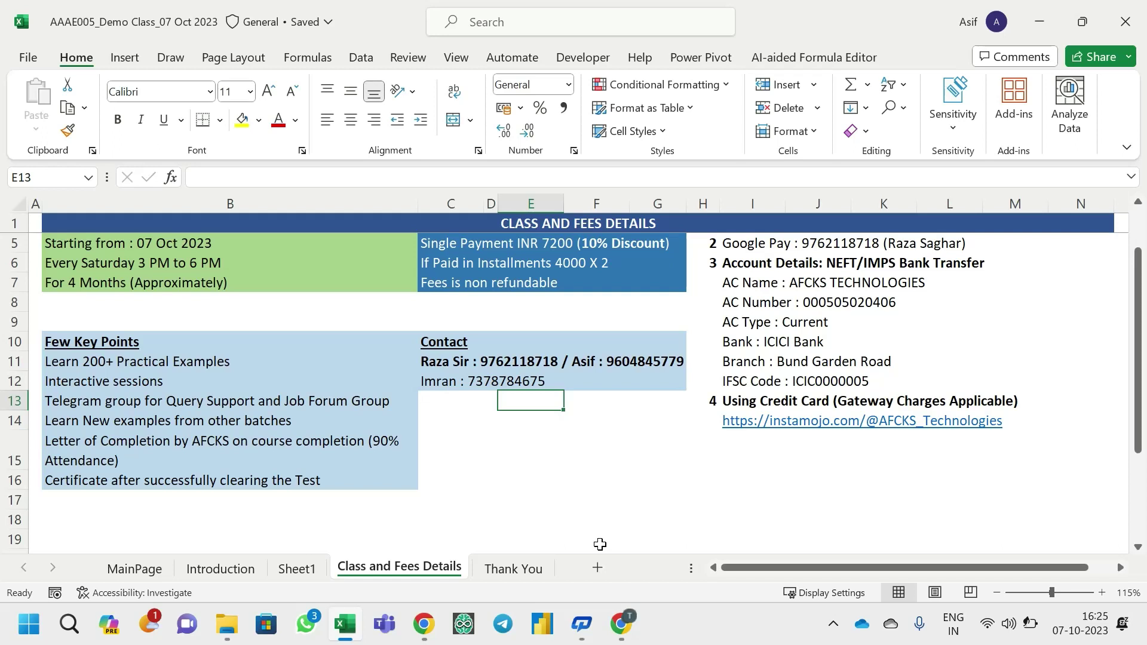
left_click(89, 381)
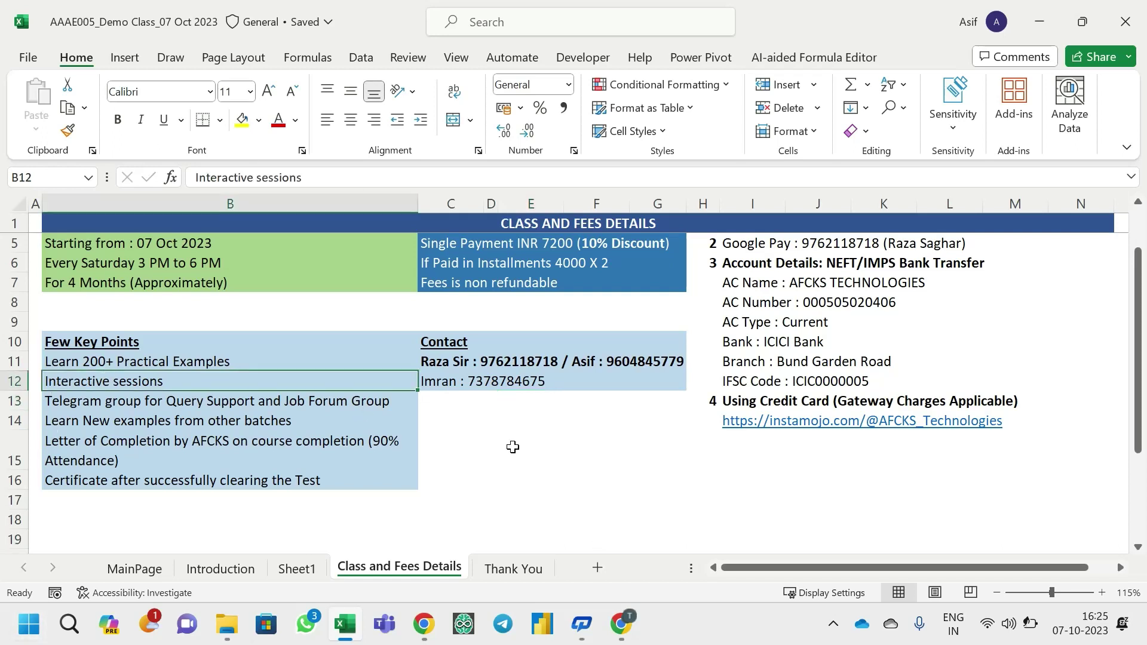
left_click(140, 406)
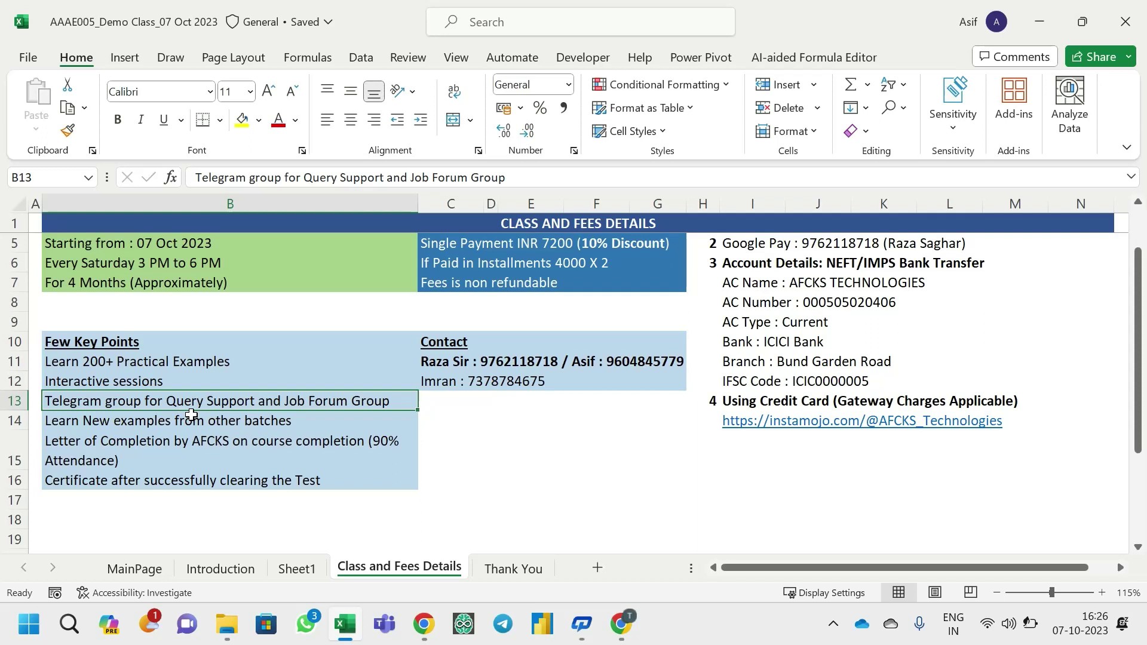
mouse_move(1034, 628)
key("Down")
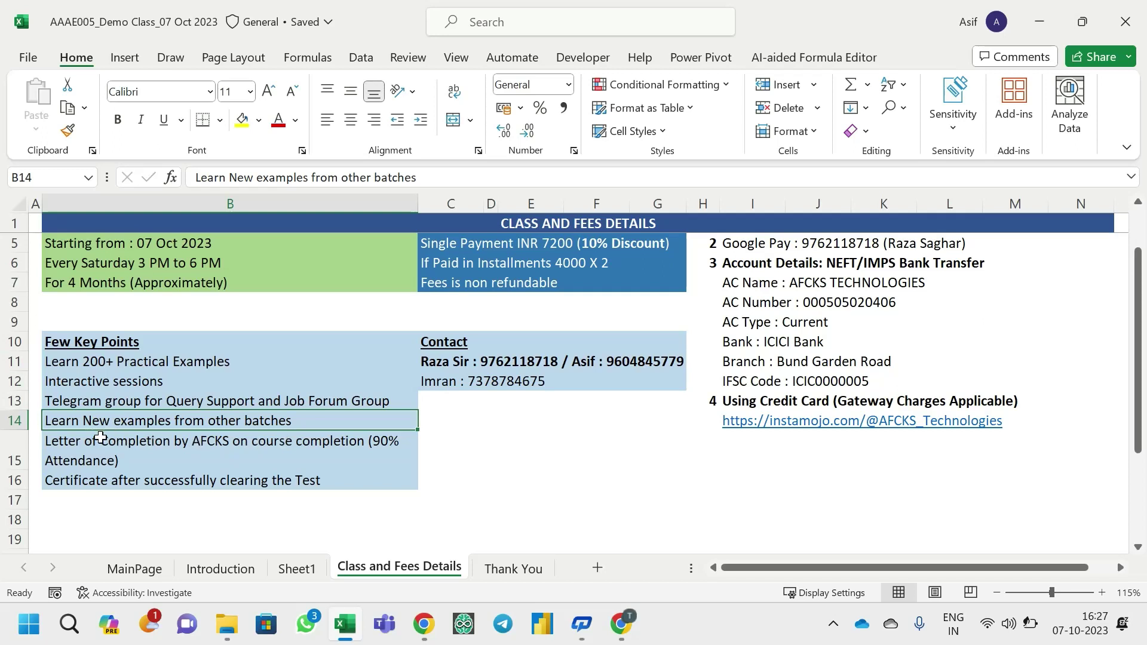
left_click(141, 442)
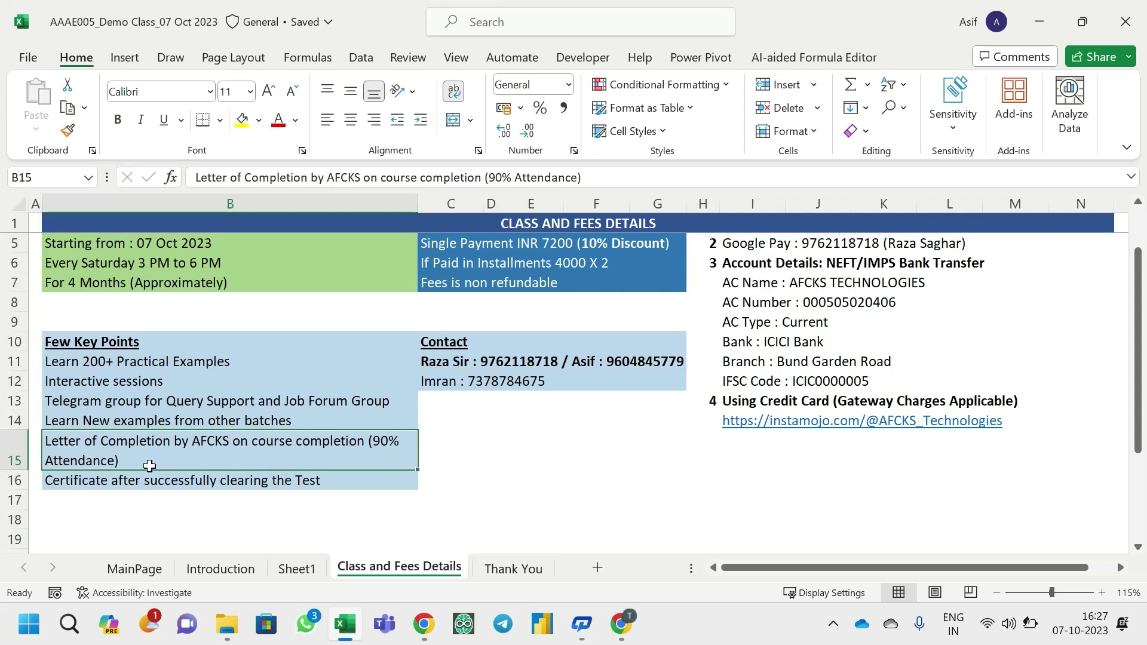
left_click(120, 483)
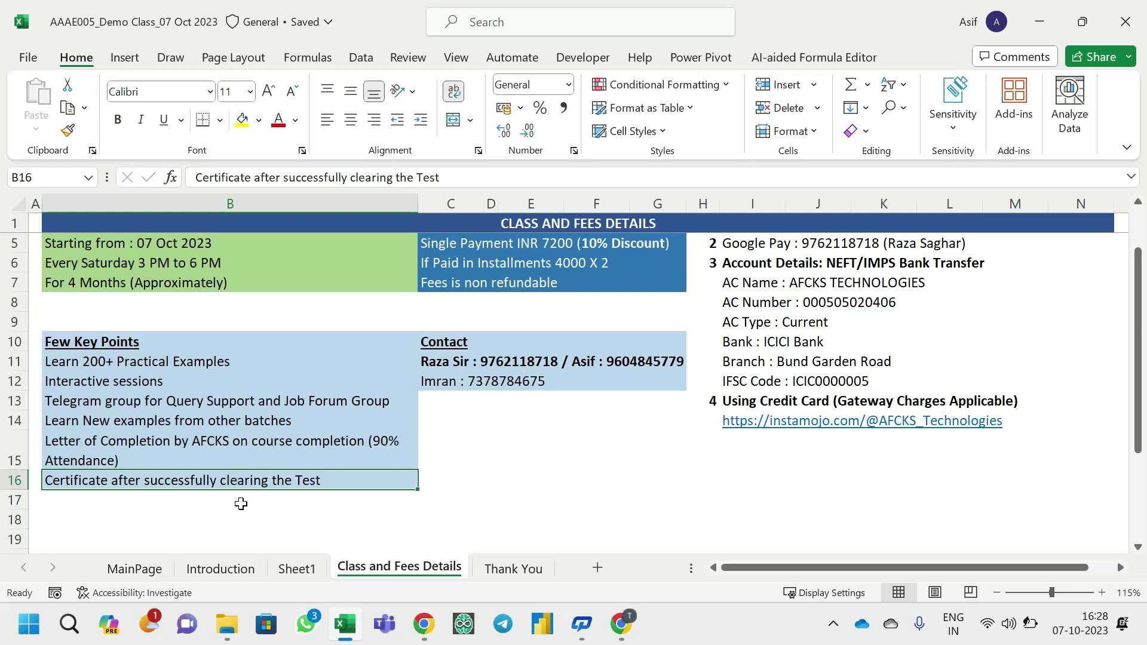
left_click_drag(154, 342, 141, 486)
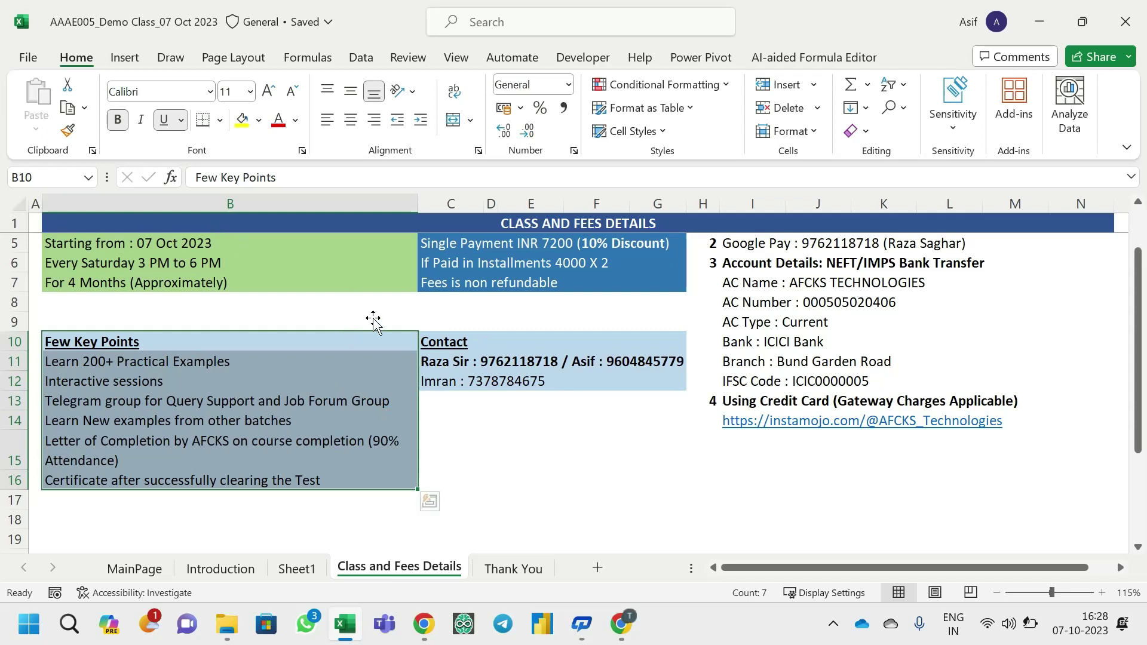
- Switch to WhatsApp to show the AFCKS AAAE003 and AAAE004 batch groups, and close it to return to the Excel workbook
left_click(454, 248)
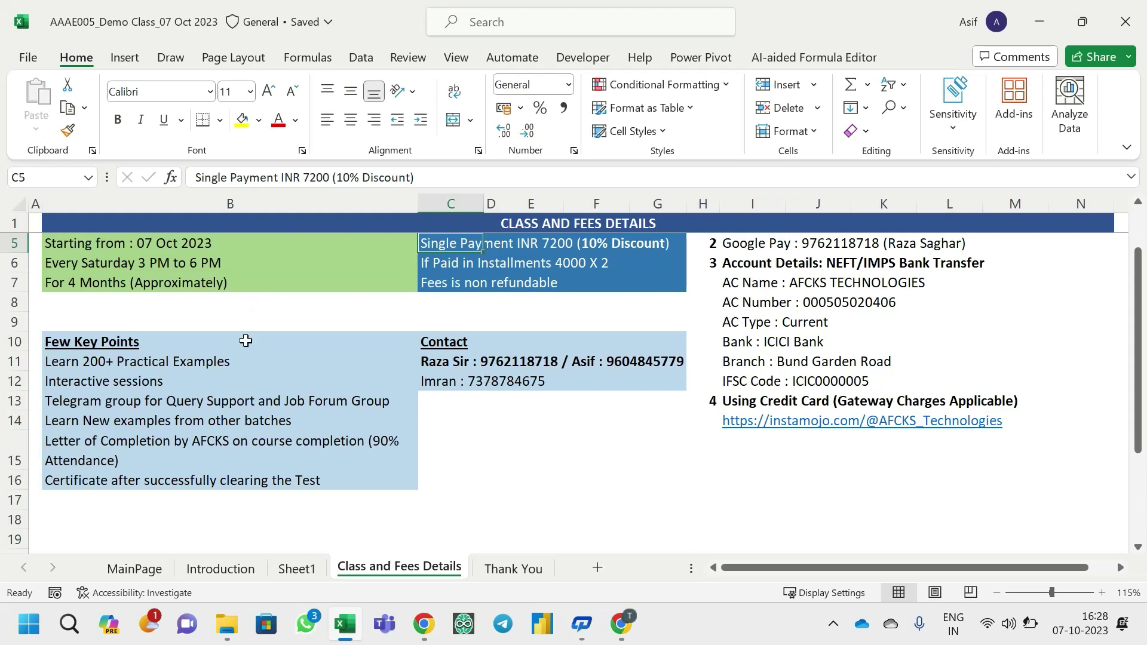
left_click(306, 624)
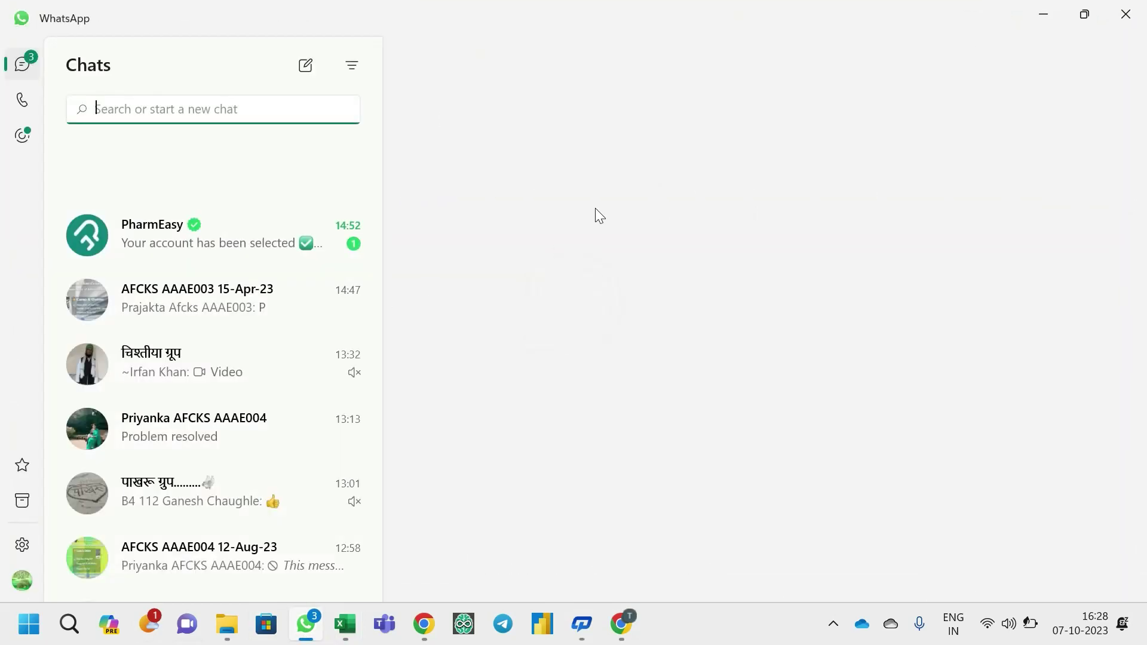
left_click(194, 299)
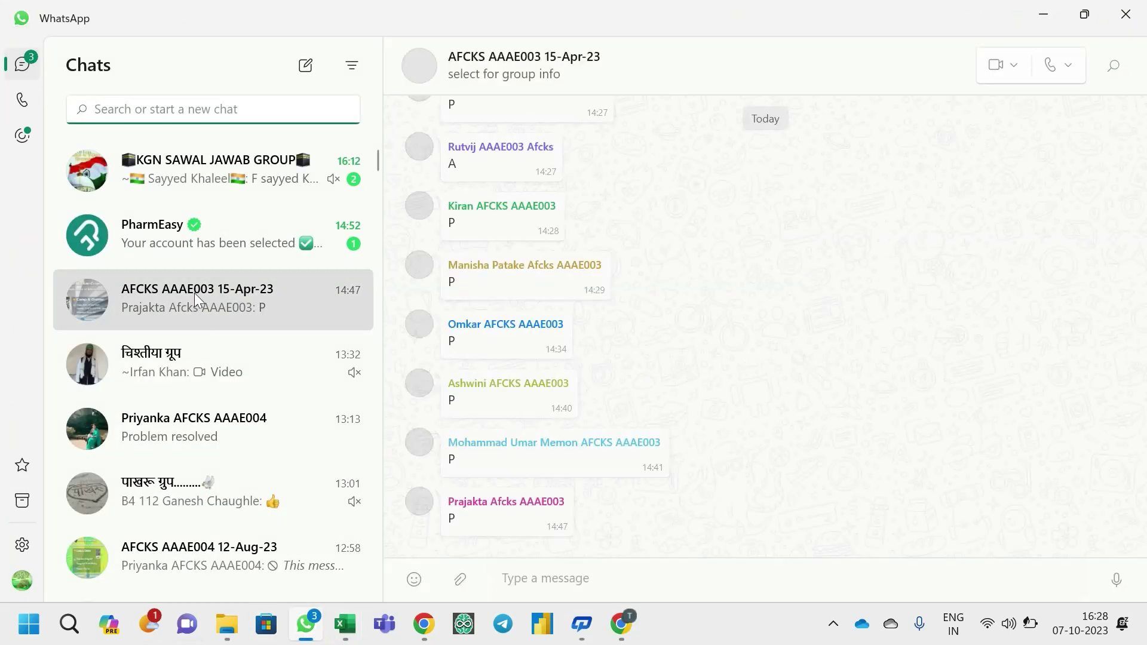
scroll(224, 298, "down", 2)
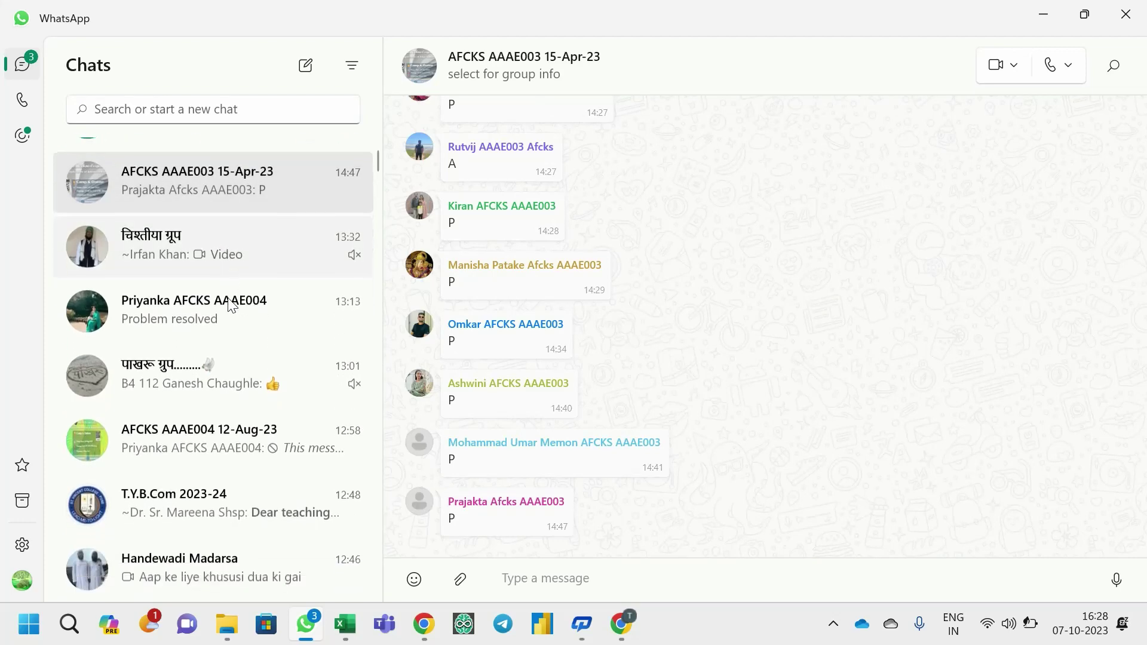
left_click(191, 414)
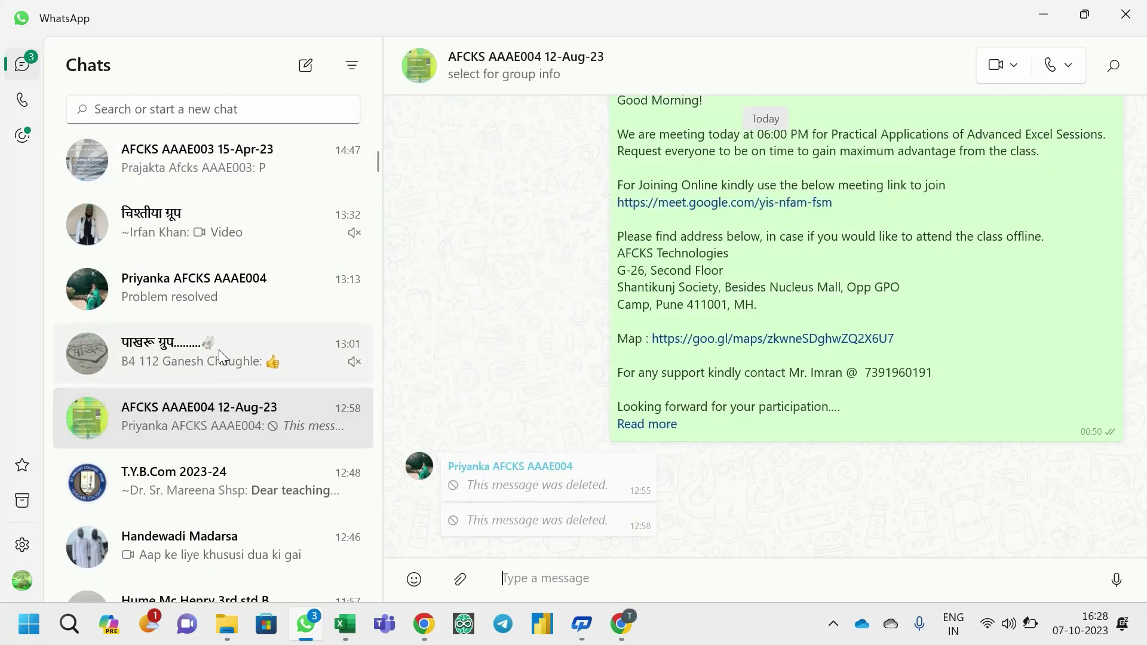
left_click(1127, 15)
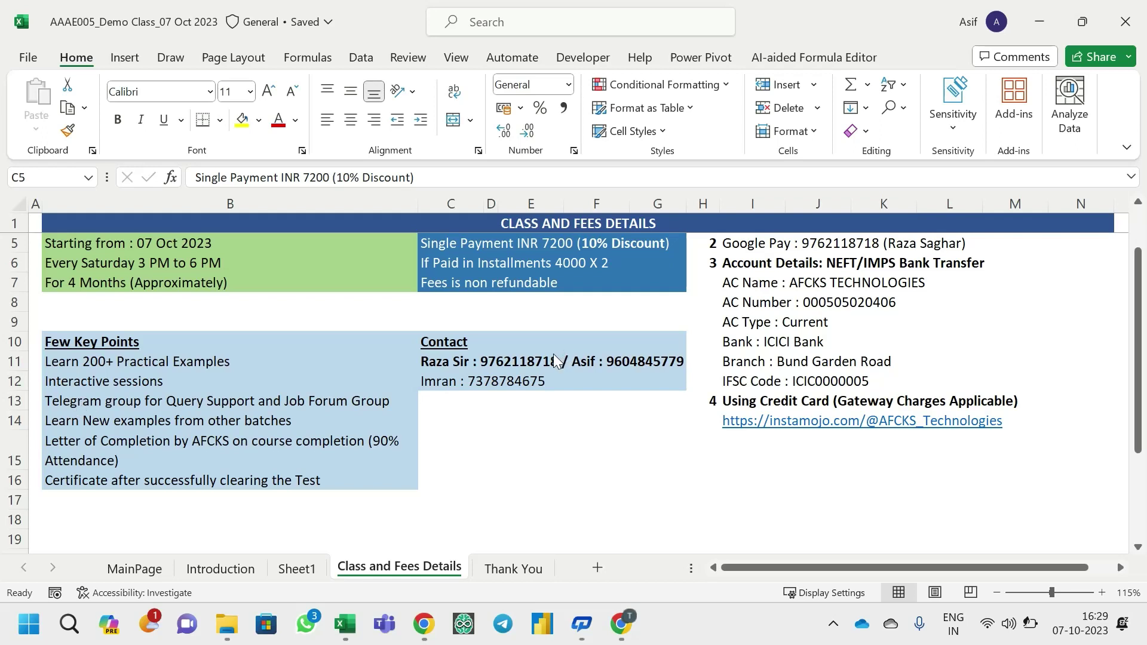
- Go over the single payment fee with its 10% discount, and check the October 2023 calendar
left_click(444, 245)
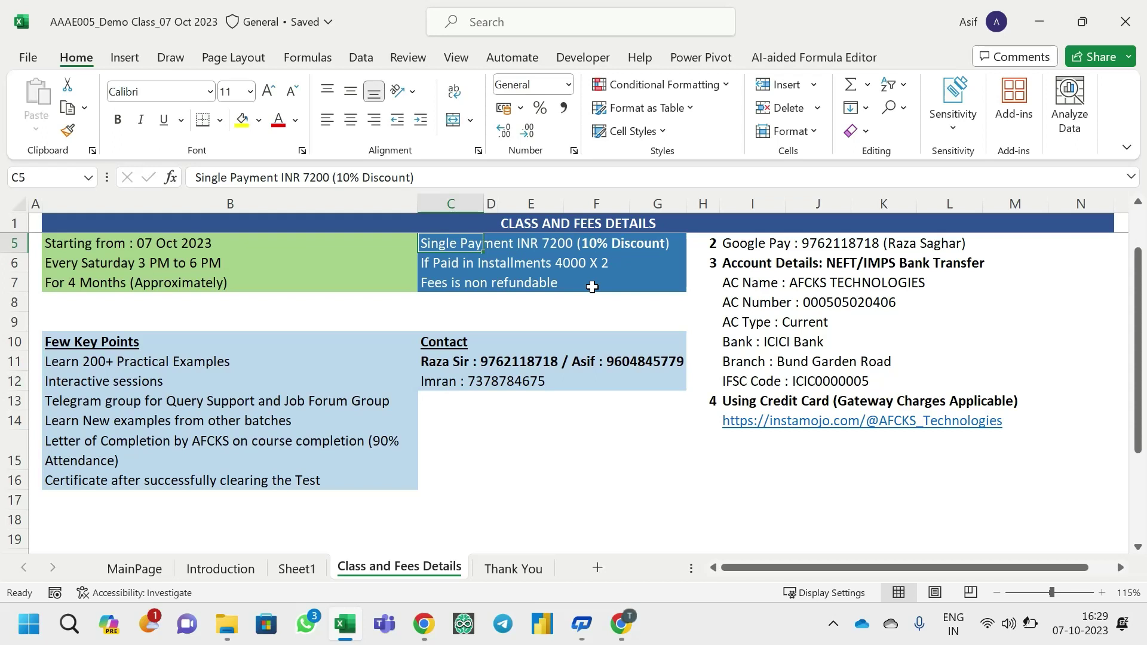
left_click_drag(433, 244, 663, 290)
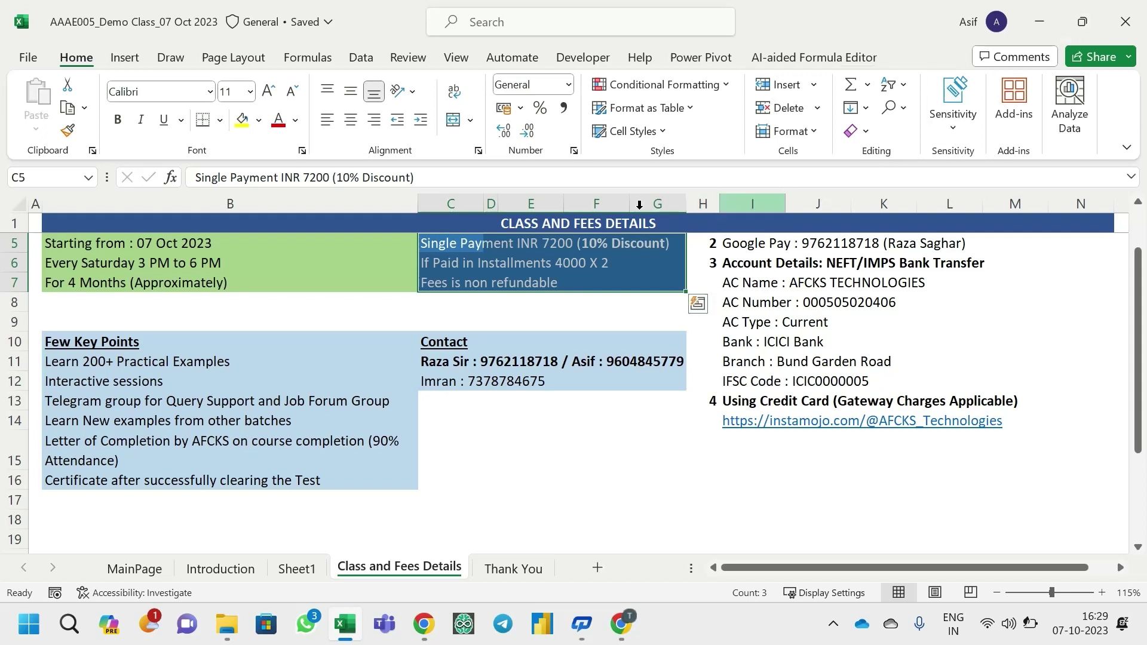
left_click(557, 245)
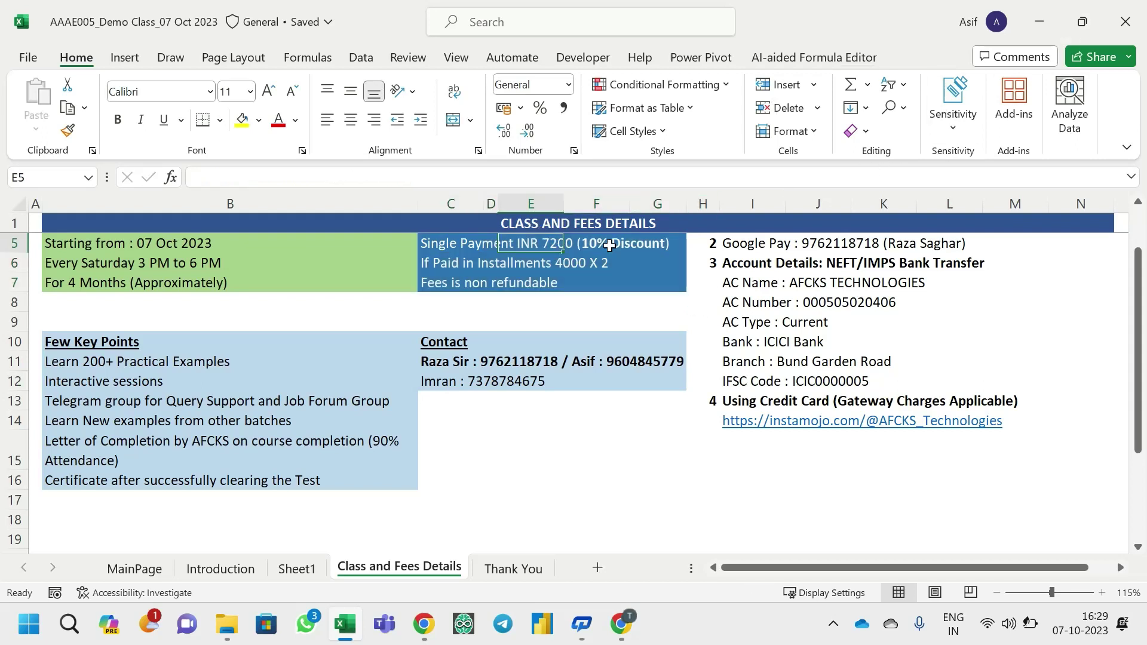
left_click(446, 249)
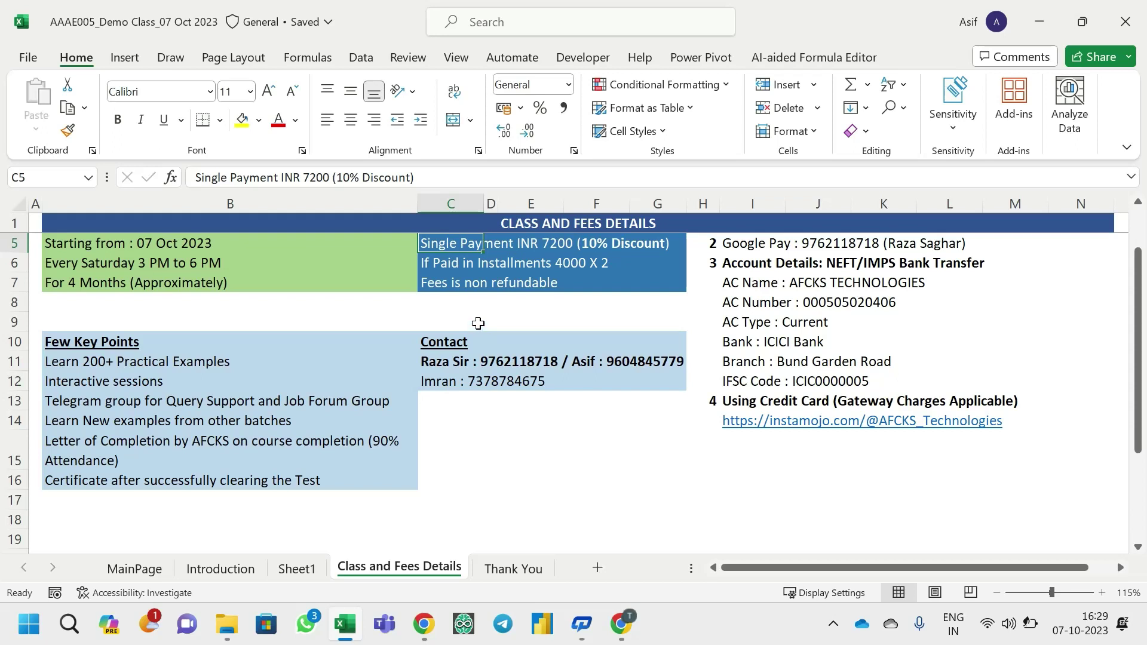
left_click(1085, 630)
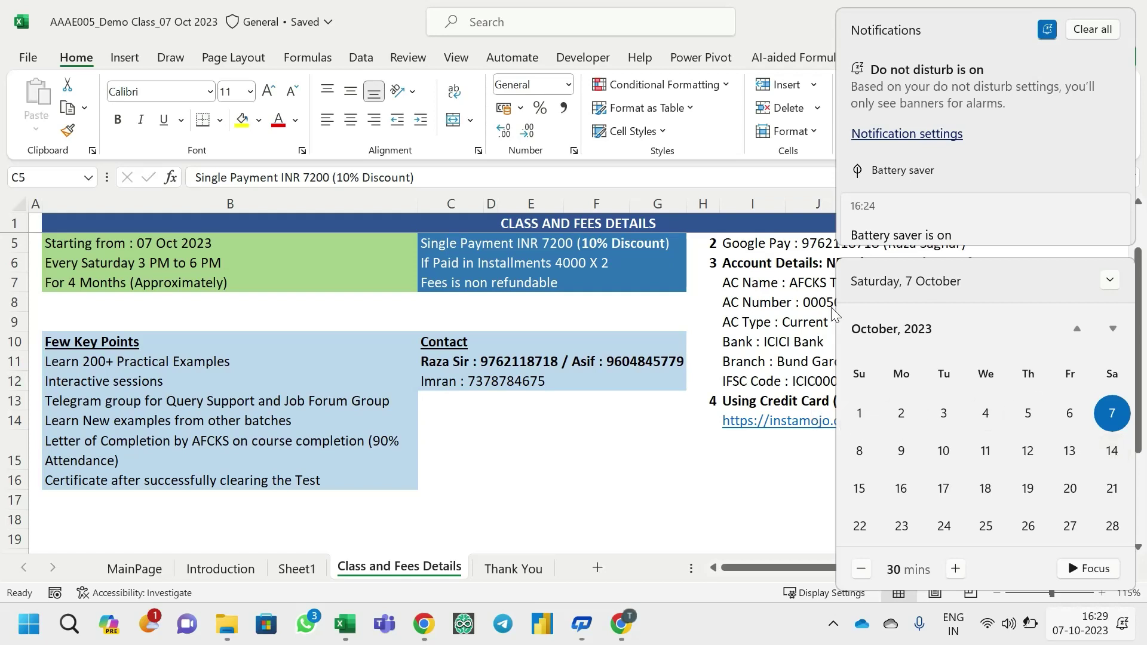
key("Escape")
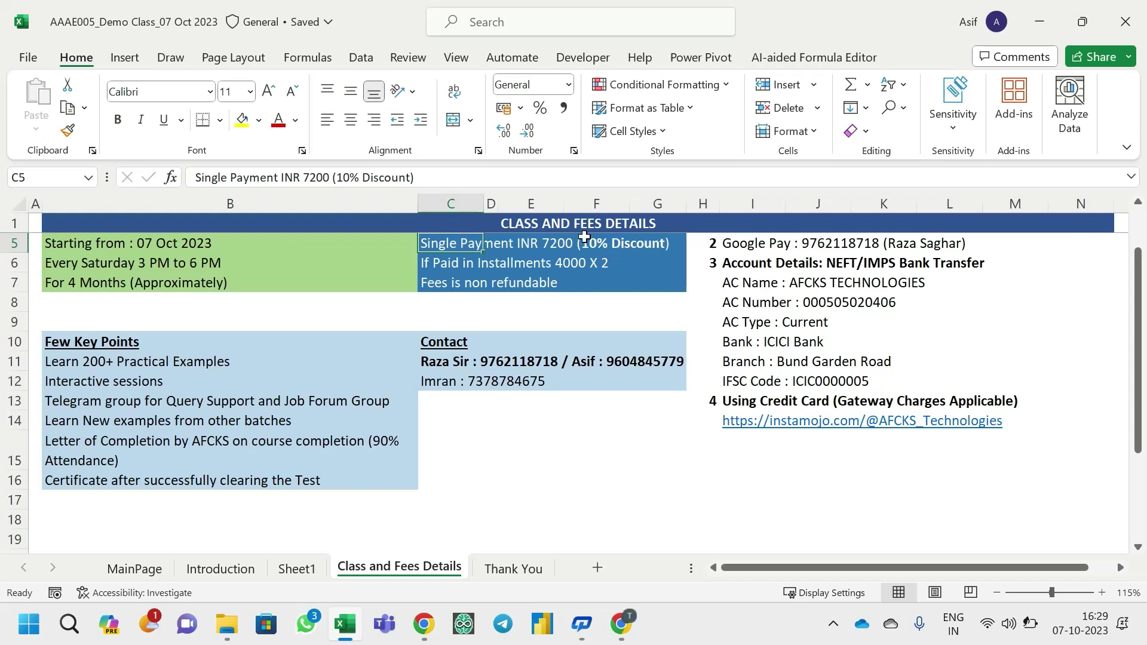
- Present the two-installment payment option and consult the system calendar again
left_click(487, 265)
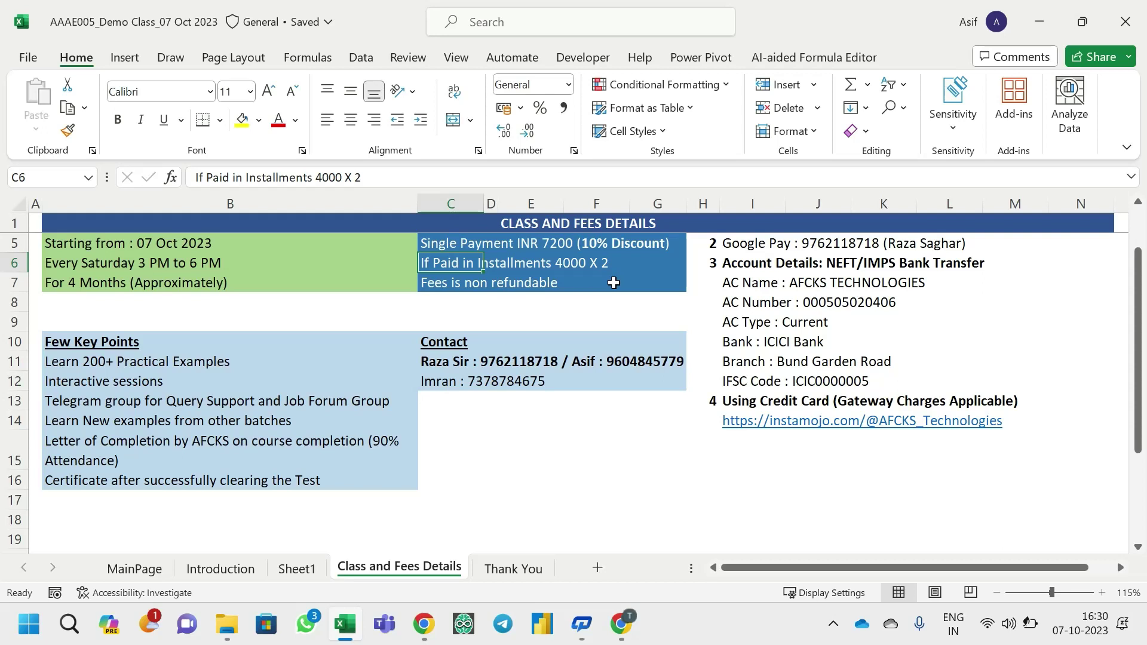
left_click(561, 467)
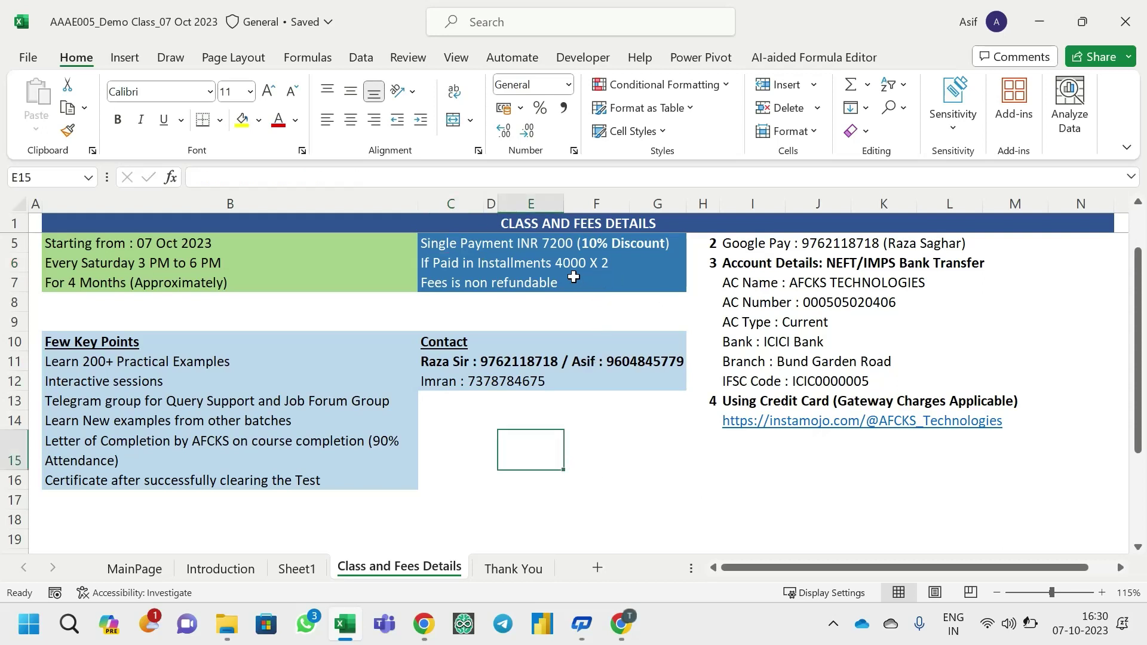
left_click(1080, 624)
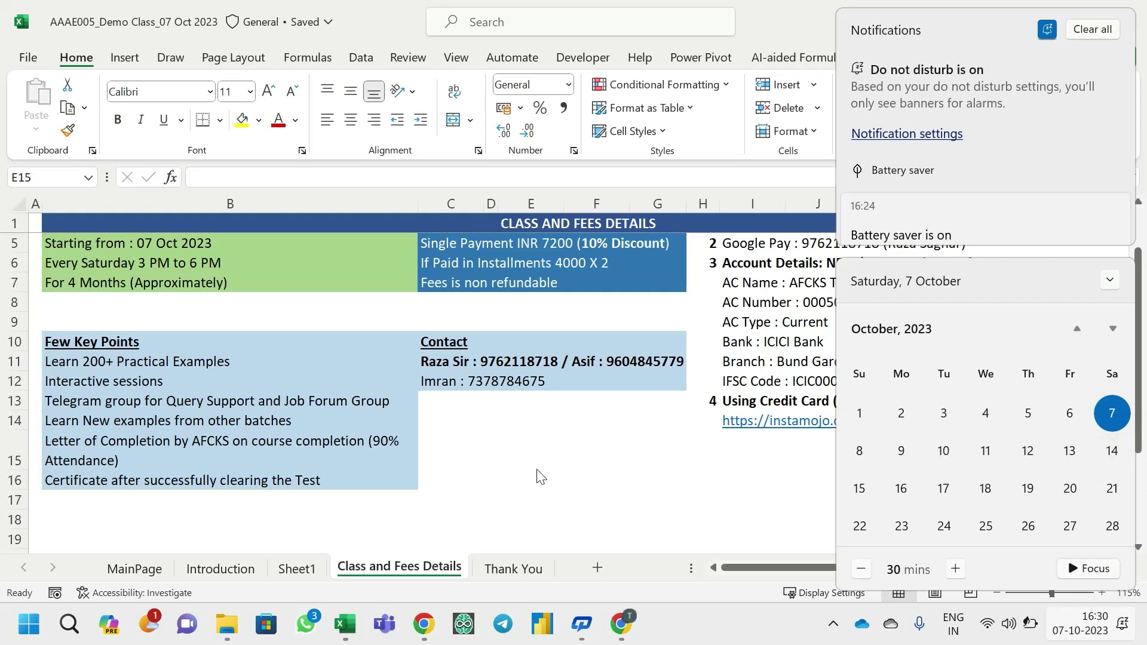
left_click(533, 415)
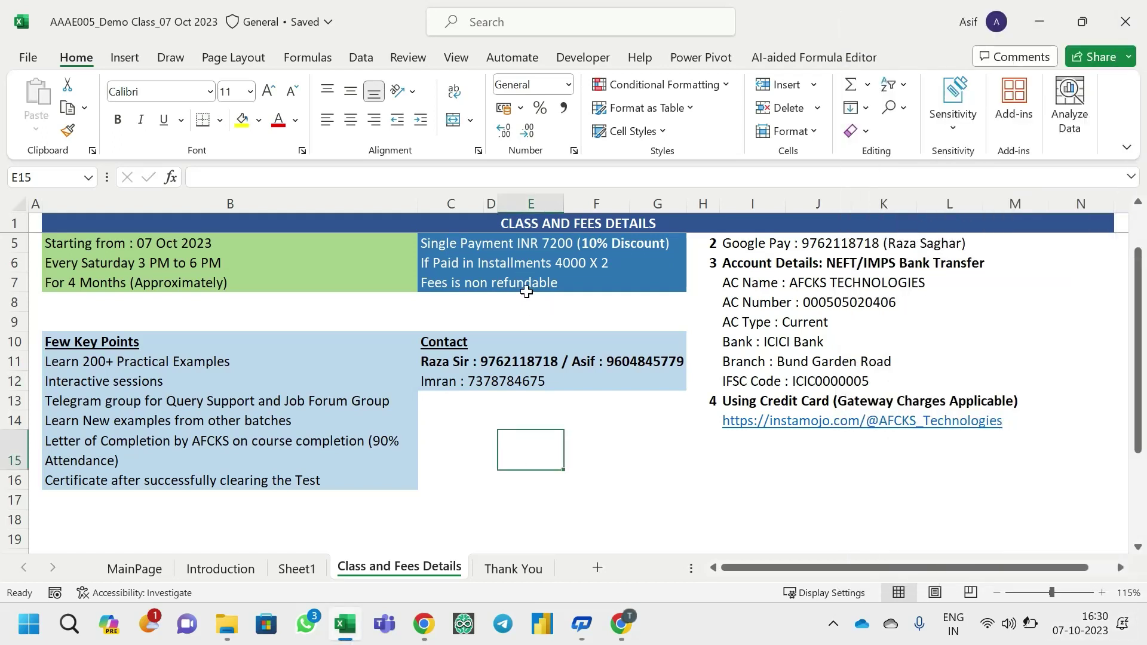
- Point out the non-refundable fees condition and the course duration, and select the payment lines in the fees details
left_click(487, 285)
left_click(446, 287)
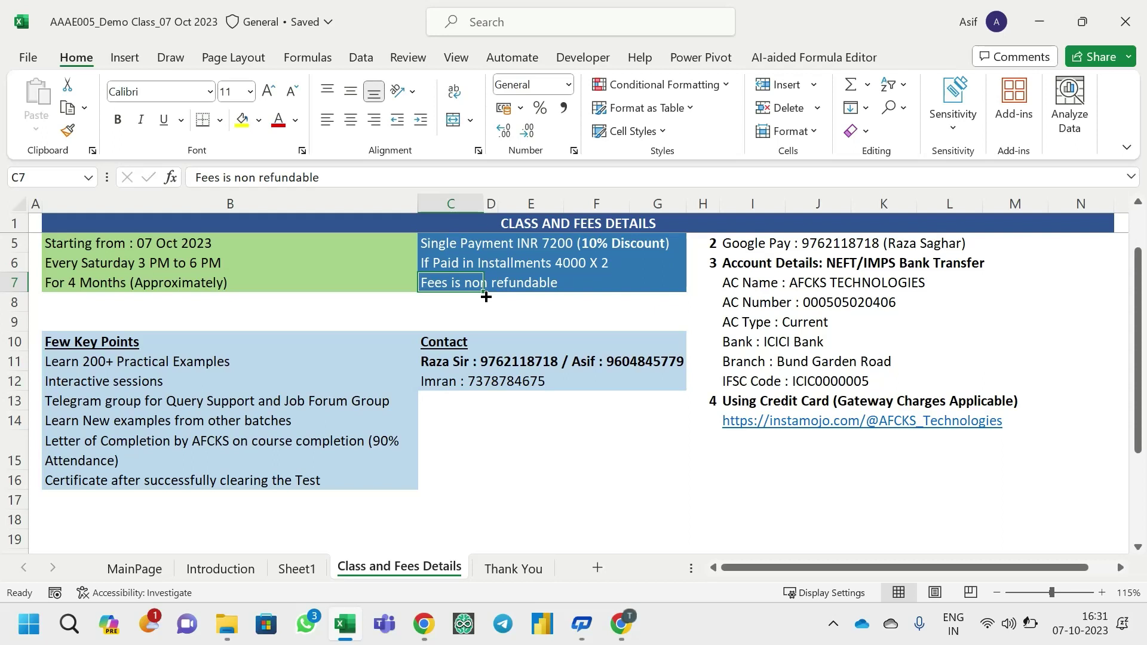
left_click(86, 285)
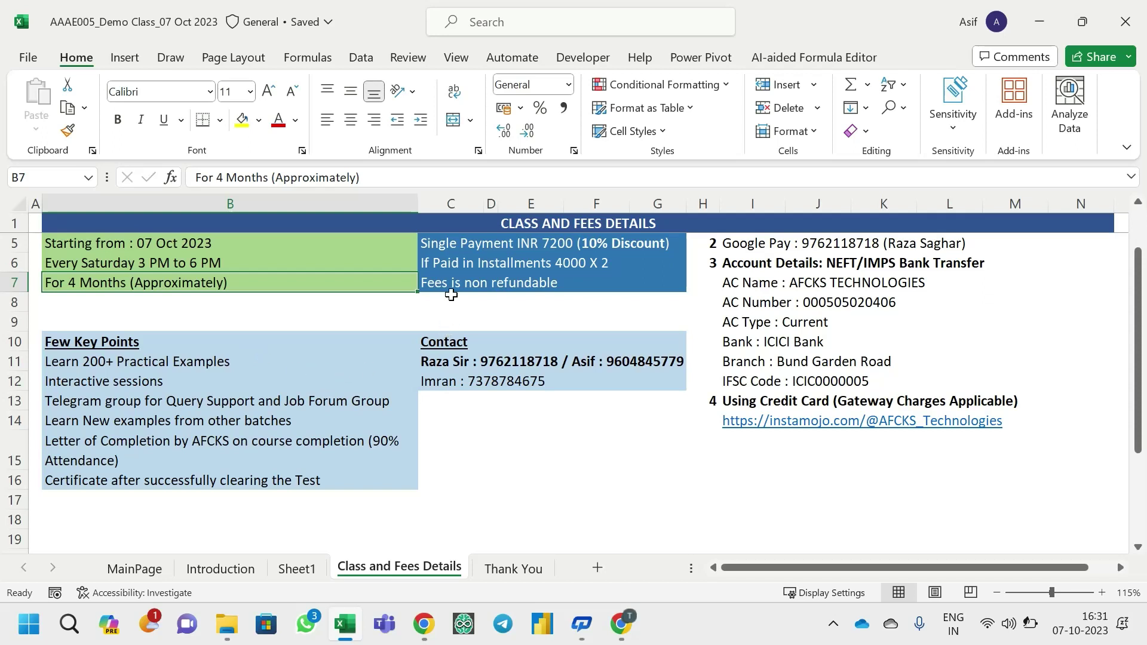
left_click_drag(452, 248, 453, 272)
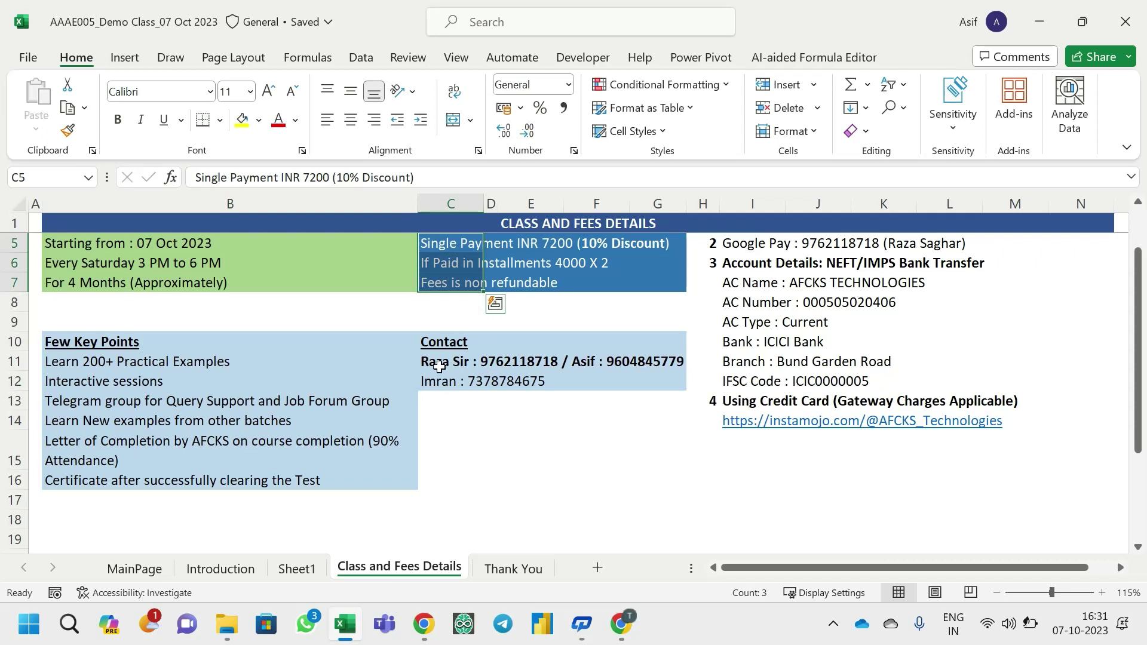
- Highlight the contact entries under the Contact heading and point out individual contacts
left_click_drag(446, 368, 682, 383)
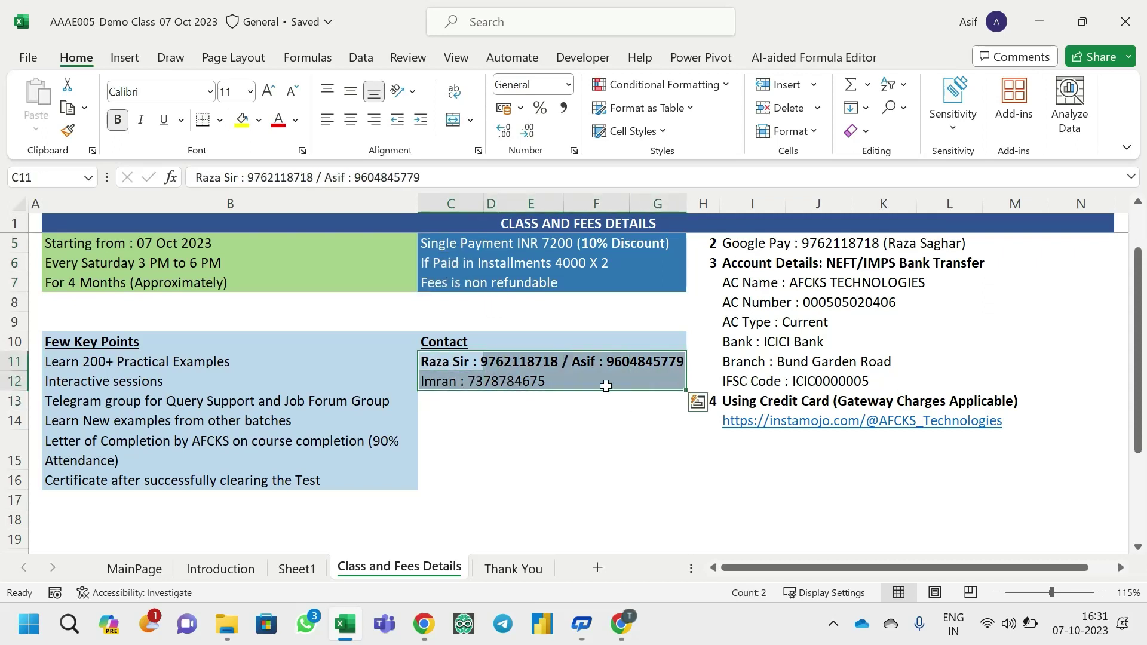
left_click(442, 388)
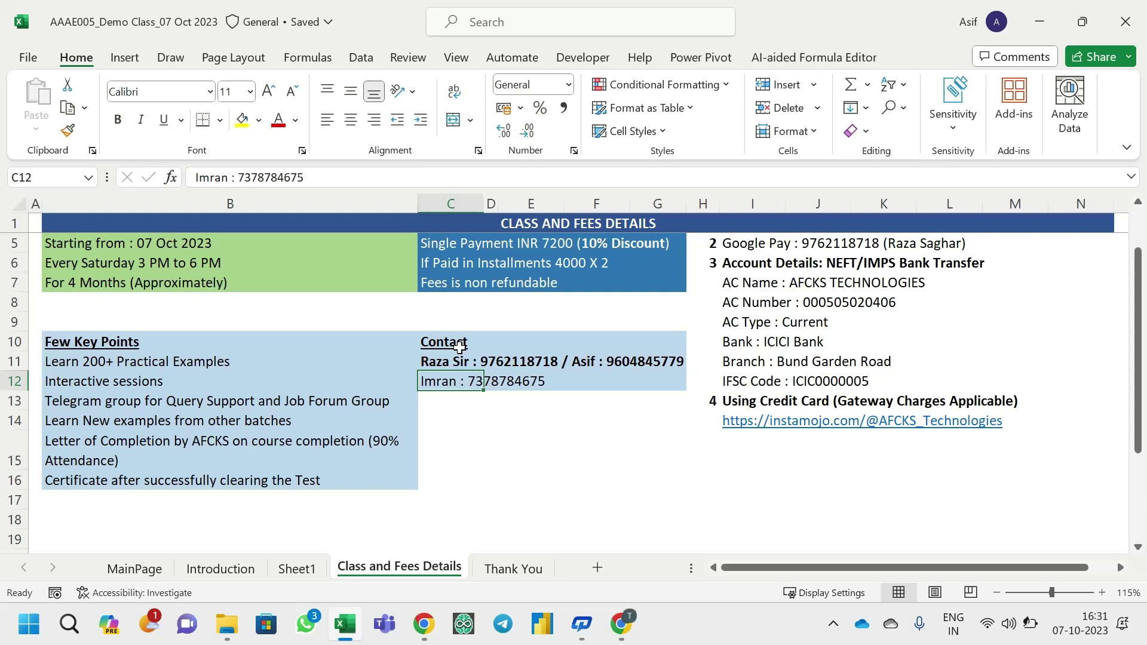
left_click(616, 362)
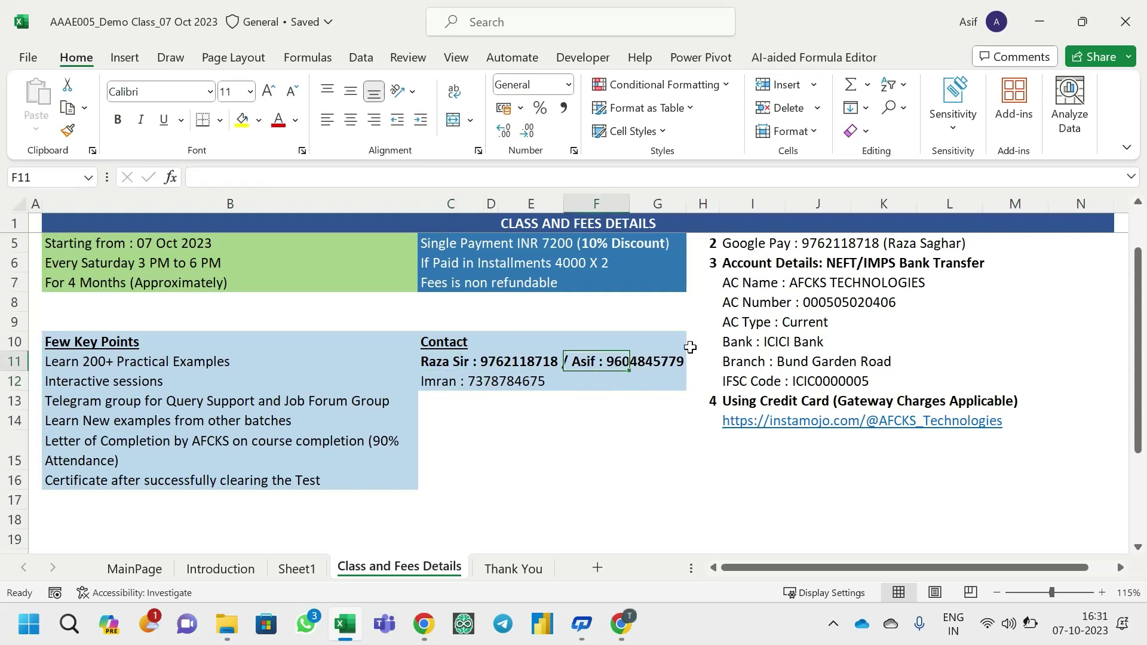
left_click(547, 431)
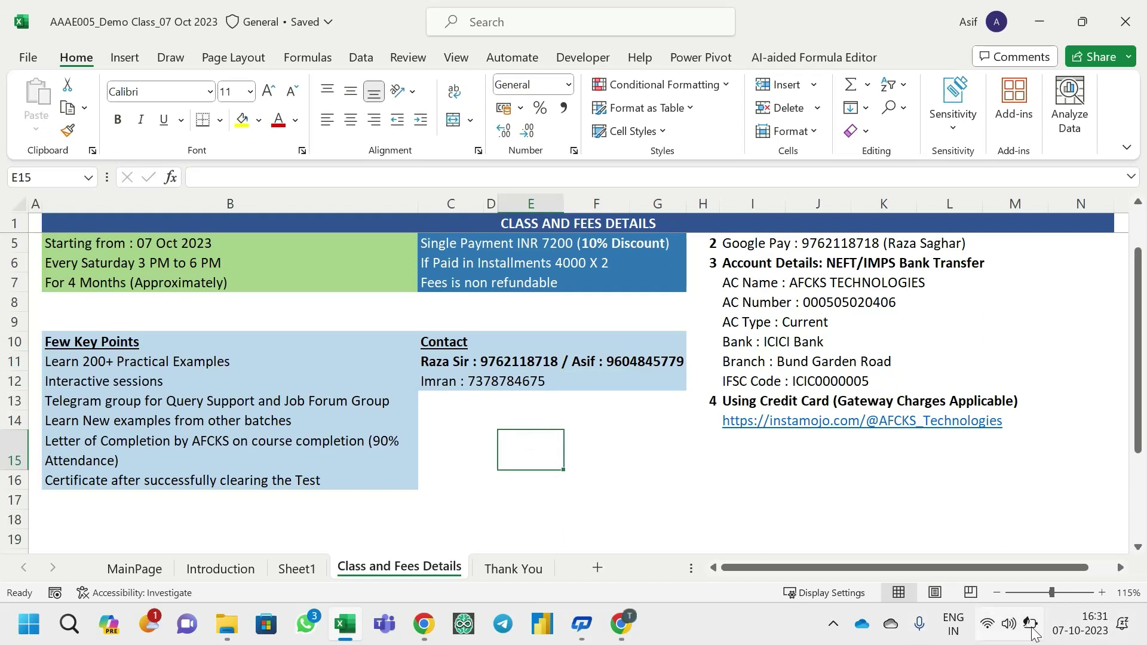
- Point out the two contacts on the first line under the Contact heading
mouse_move(1033, 634)
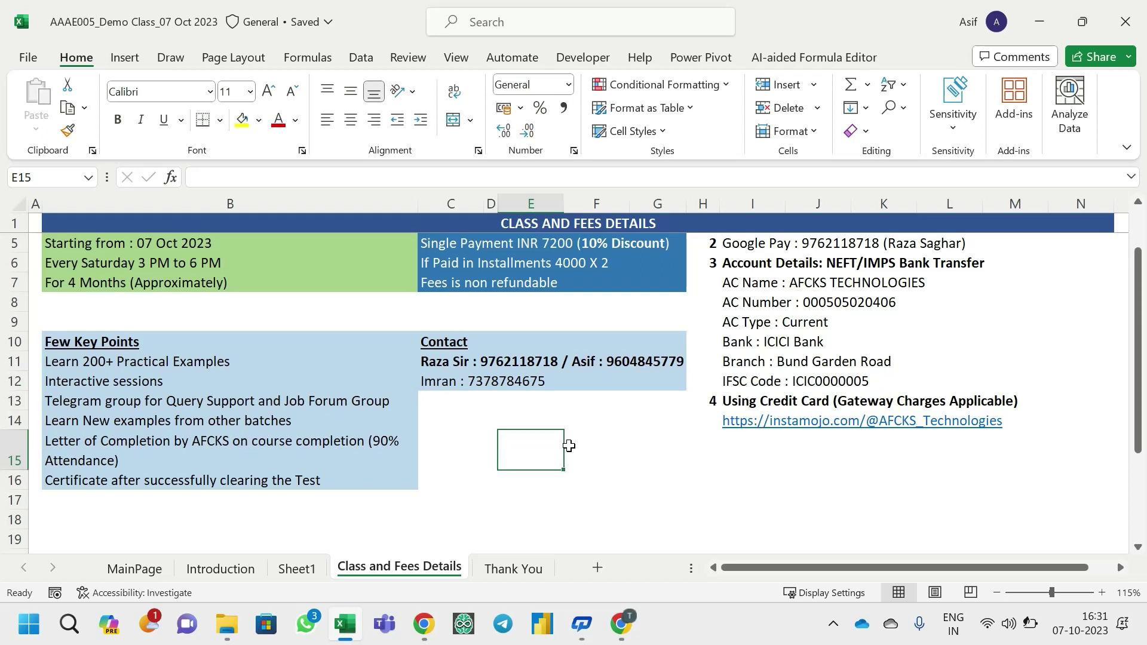
left_click(485, 378)
left_click(499, 364)
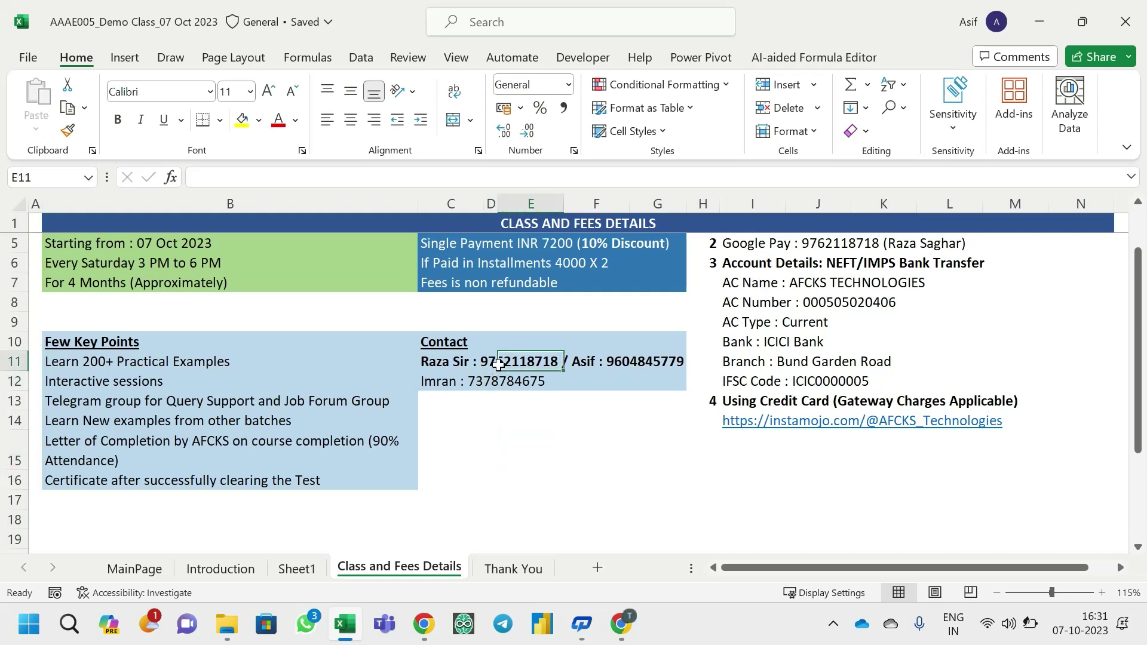
left_click(616, 365)
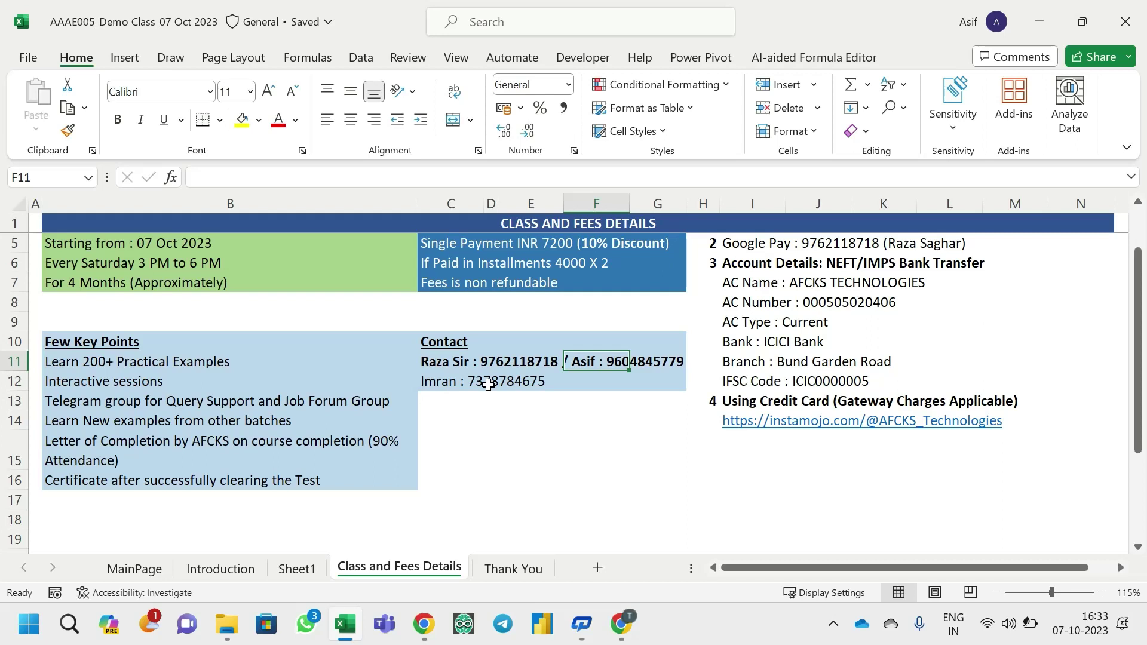
- Go over the single payment and installment fees and the Google Pay, bank transfer and credit card payment modes
left_click(492, 245)
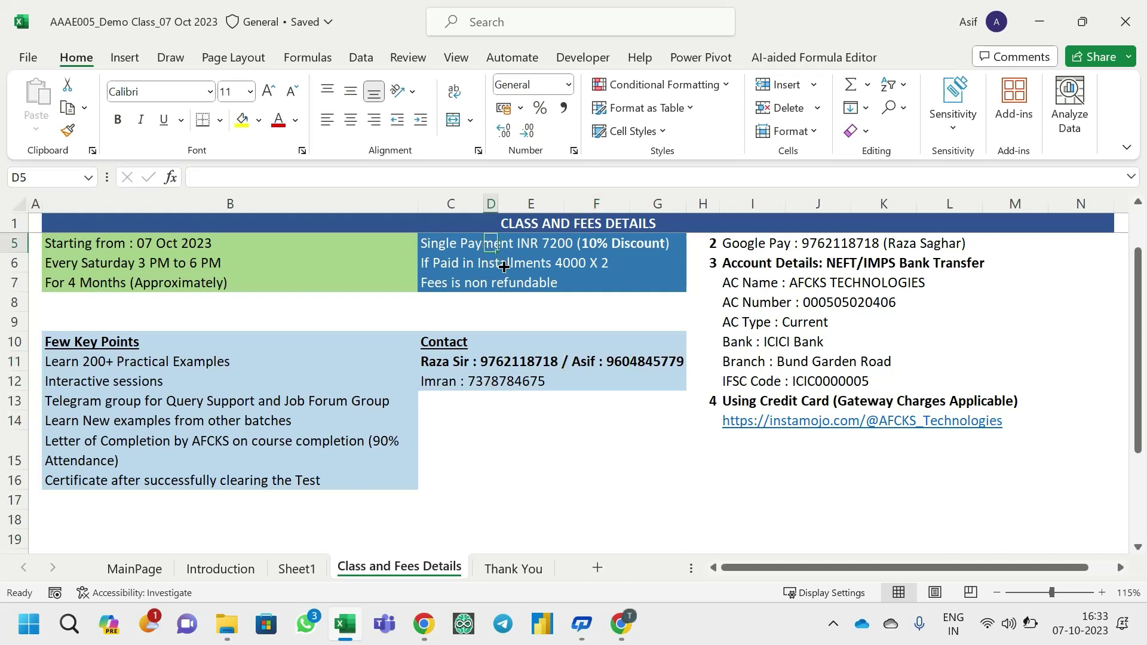
left_click(443, 264)
left_click(439, 239)
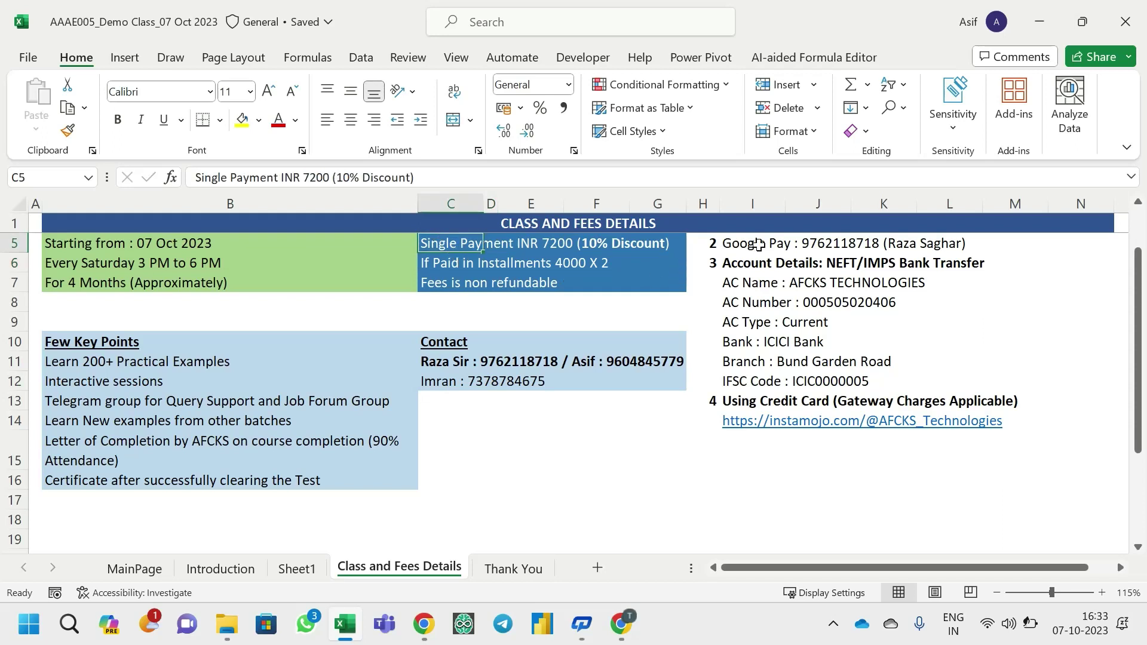
mouse_move(757, 245)
left_mouse_down()
mouse_move(756, 400)
mouse_move(768, 466)
mouse_move(795, 481)
mouse_move(739, 245)
left_mouse_up()
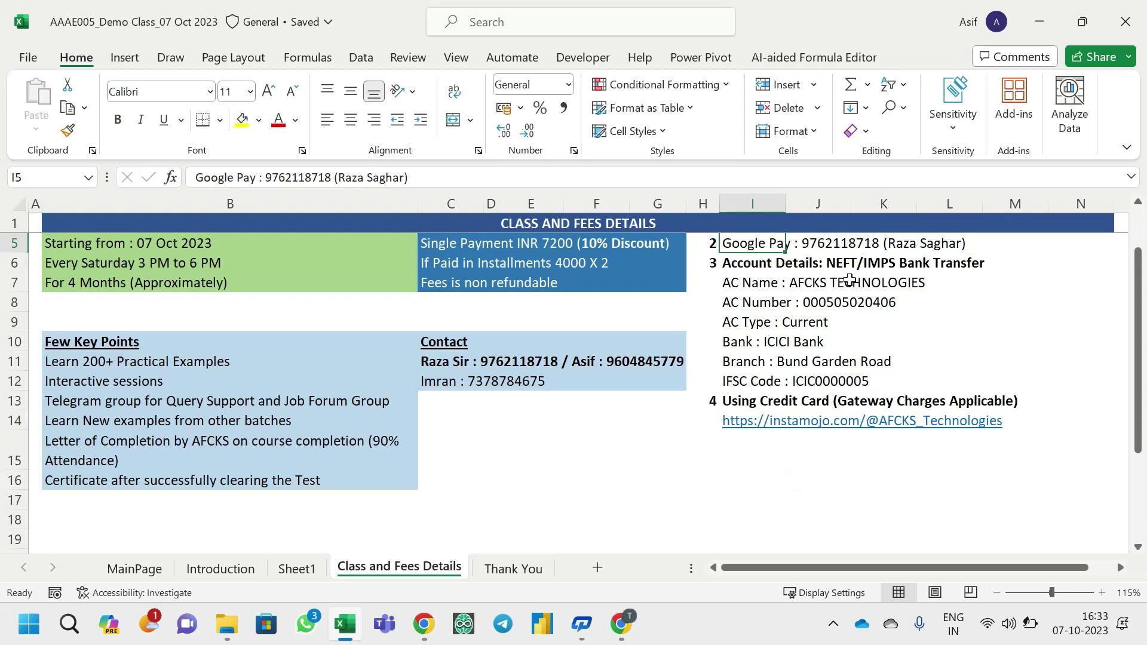
left_click_drag(742, 267, 957, 378)
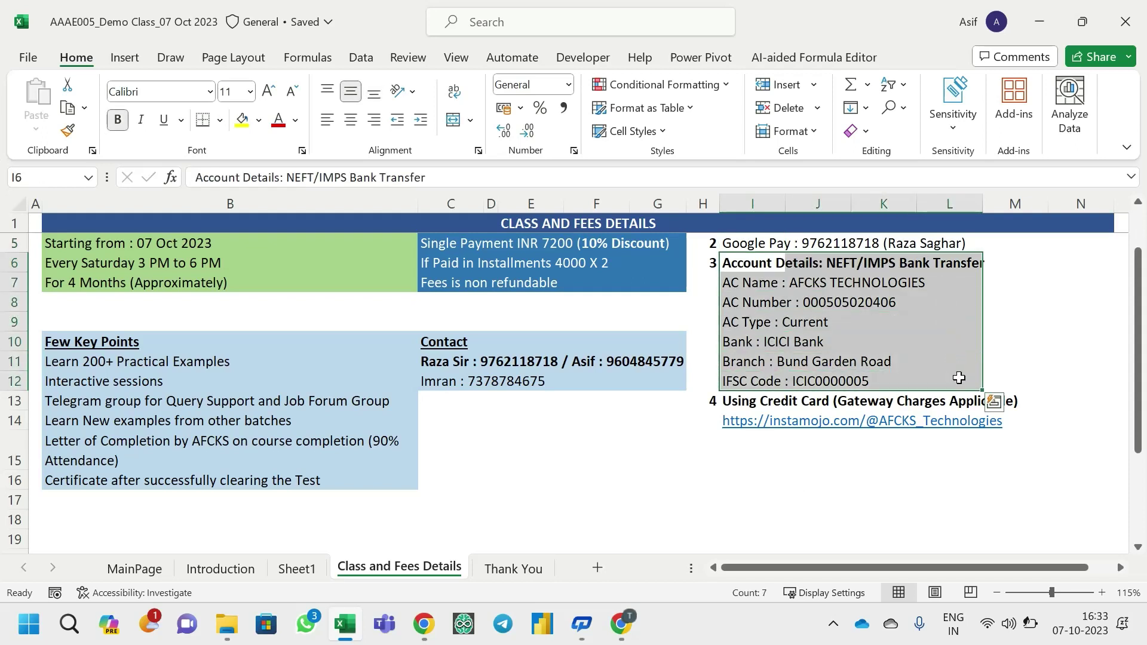
left_click(759, 403)
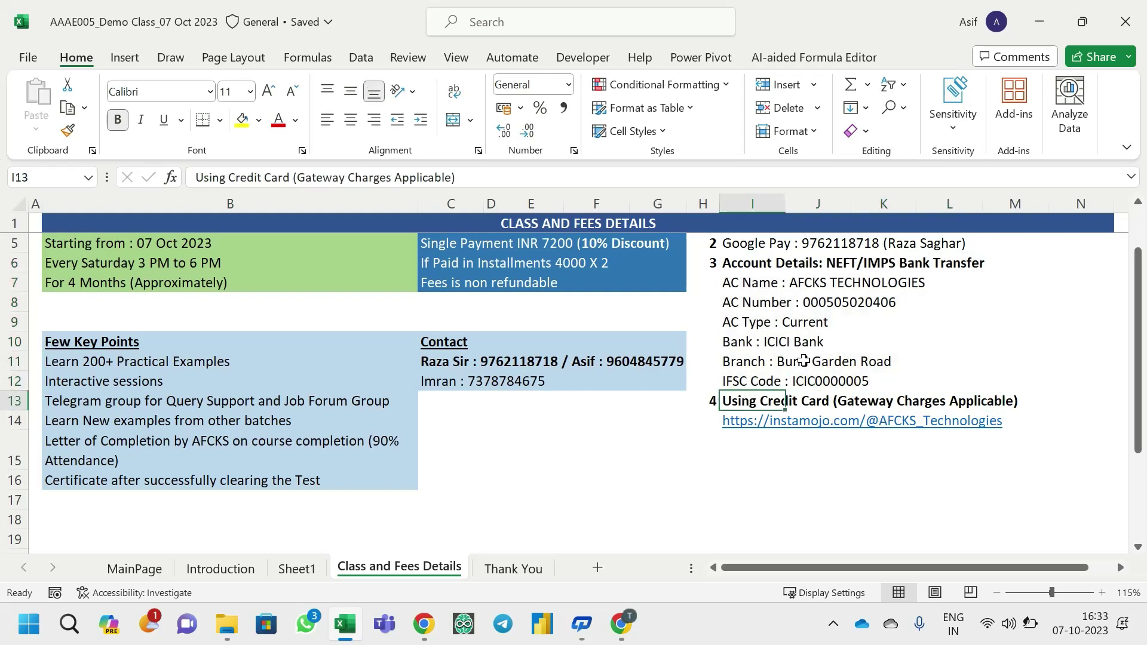
- Highlight the phone number within the Google Pay line under Payment mode and Account Details
scroll(804, 360, "up", 1)
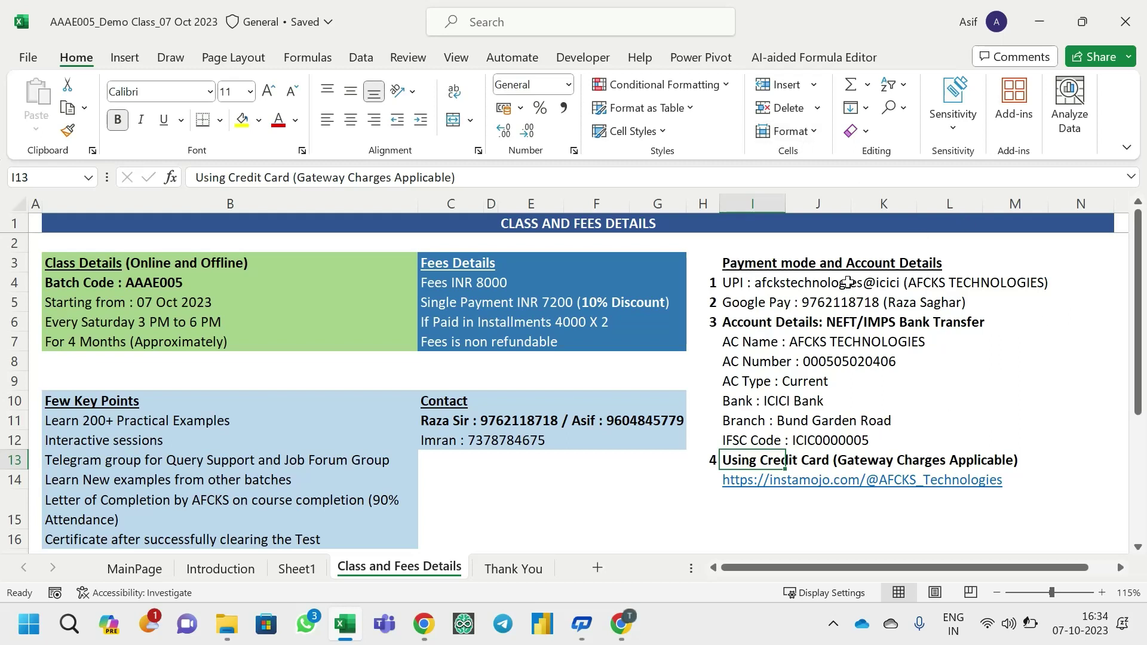
left_click(743, 301)
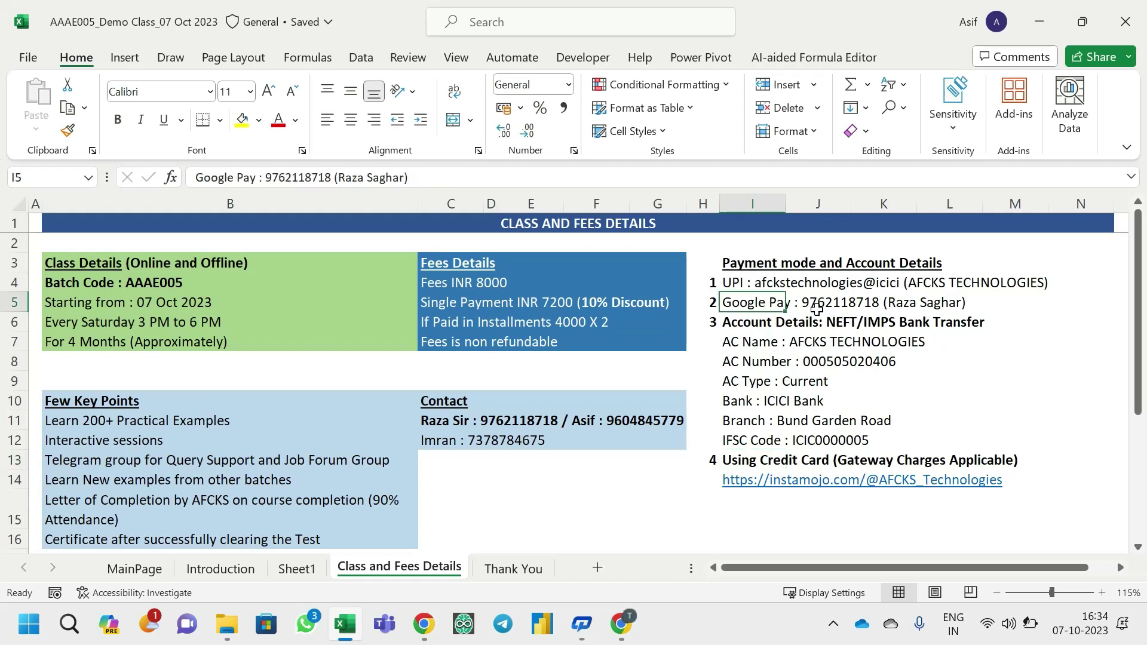
left_click_drag(263, 177, 339, 172)
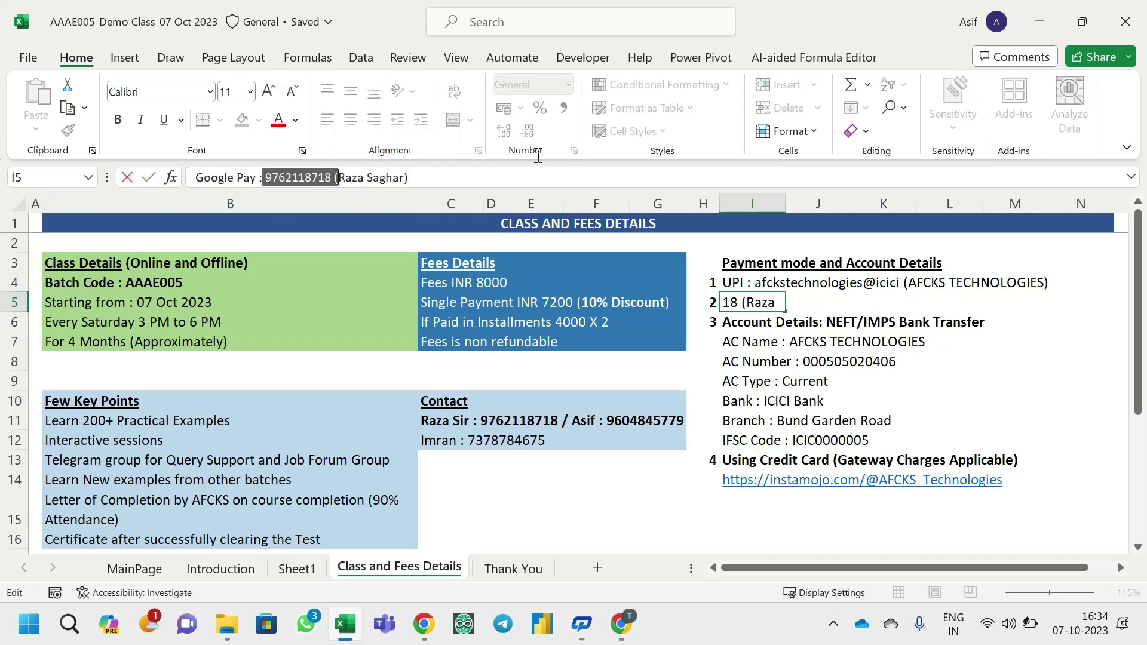
key("Escape")
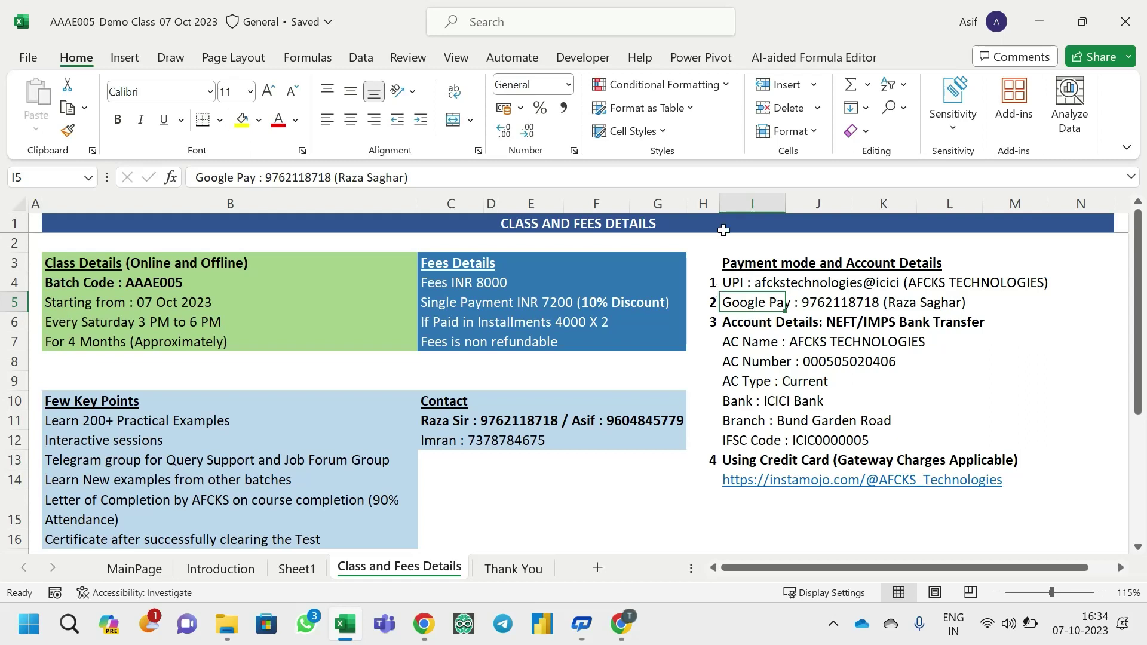
left_click_drag(266, 178, 335, 174)
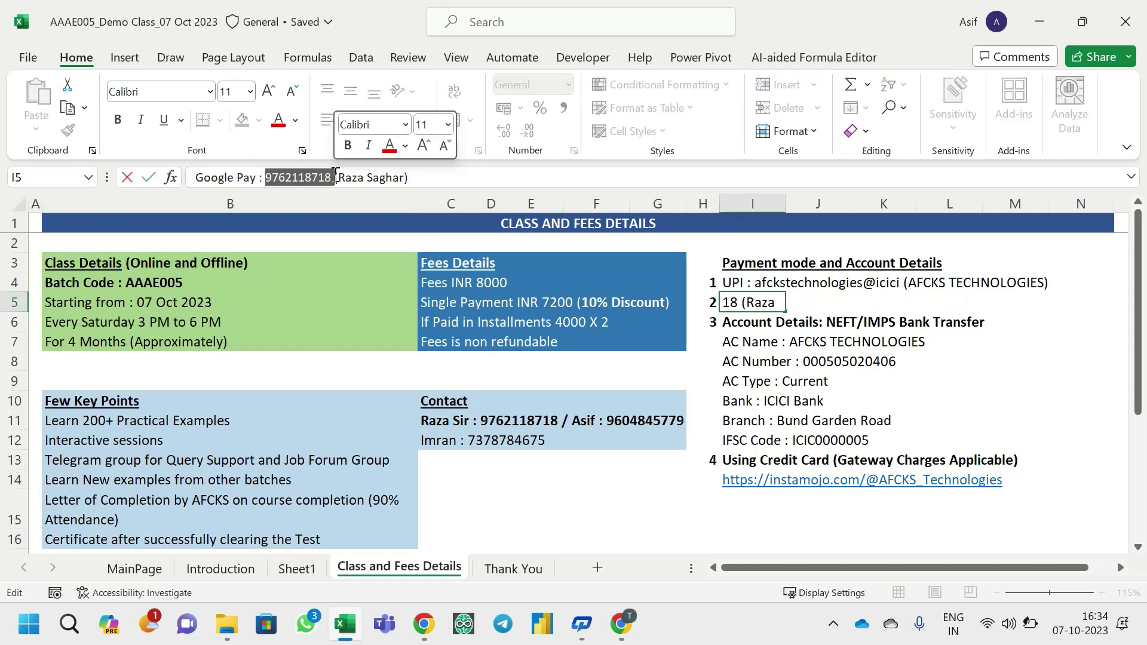
key("Escape")
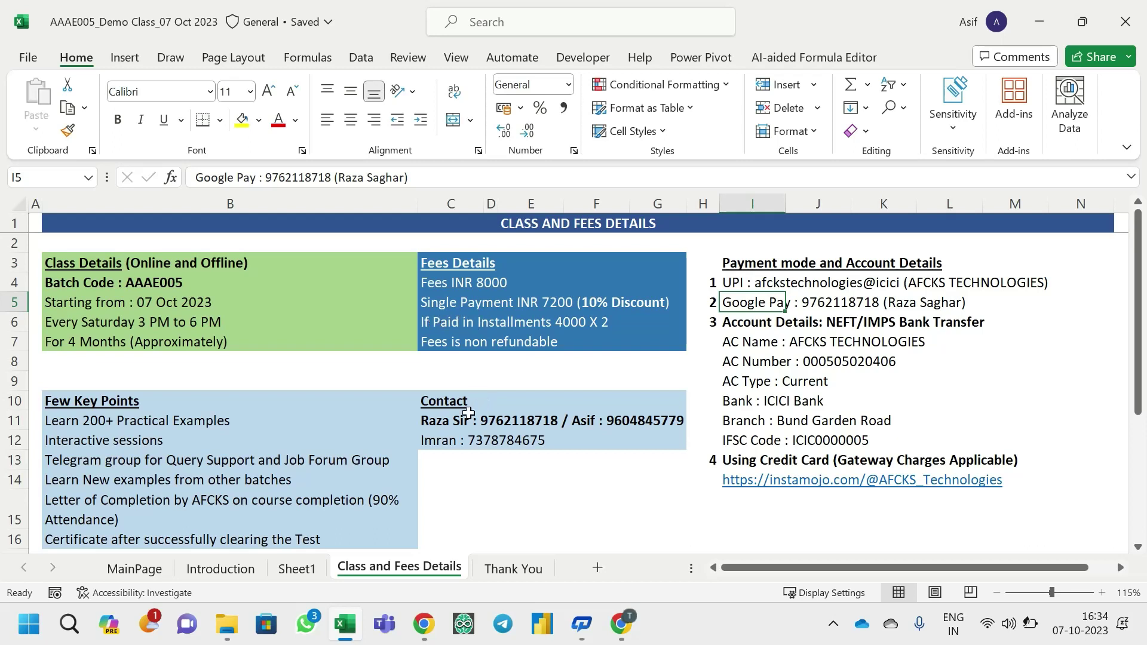
- Point out the contacts again, along with the Google Pay and credit card payment modes
left_click(443, 426)
left_click(592, 422)
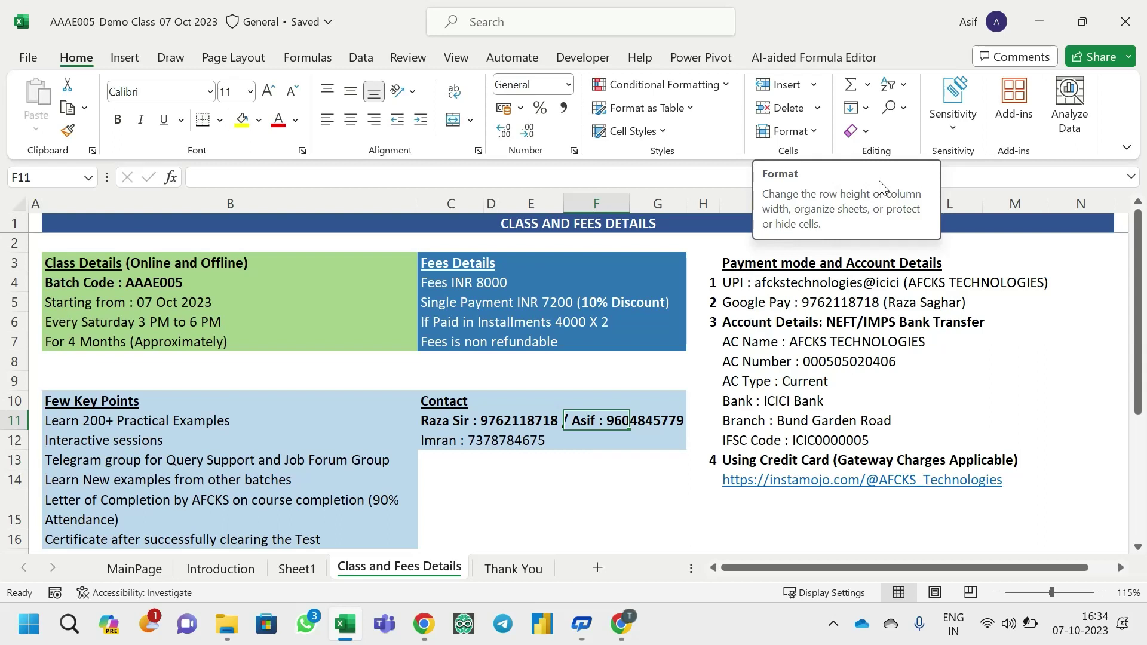
left_click(739, 305)
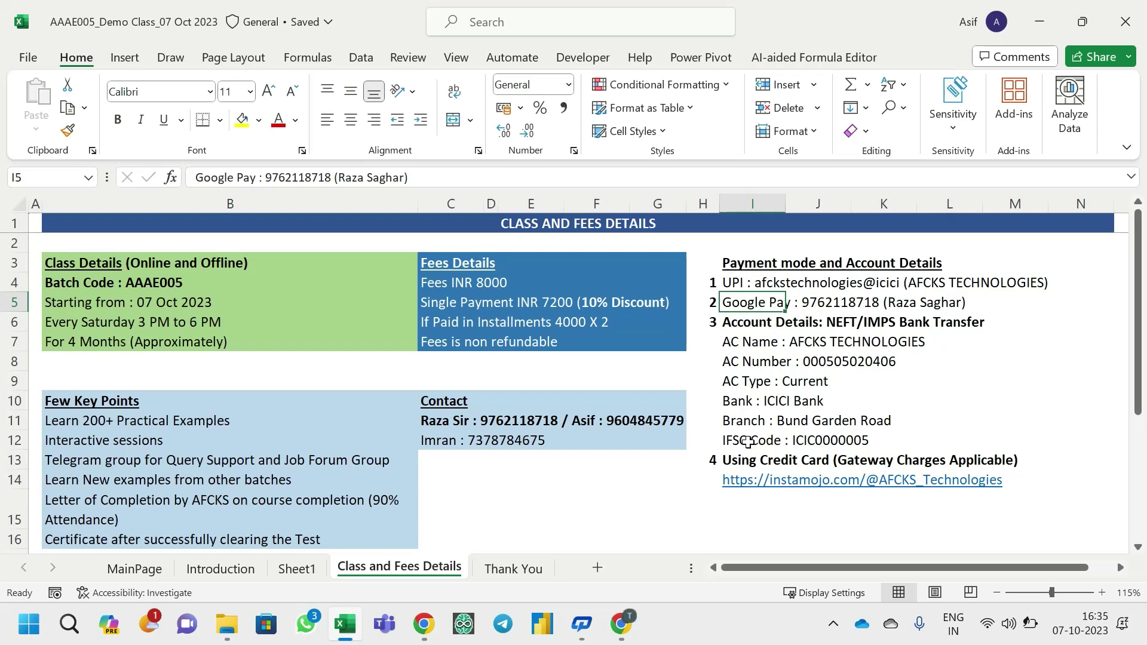
left_click(747, 459)
left_click(744, 309)
- Highlight the 8000 amount in the Fees INR line of the fees details
left_click(447, 285)
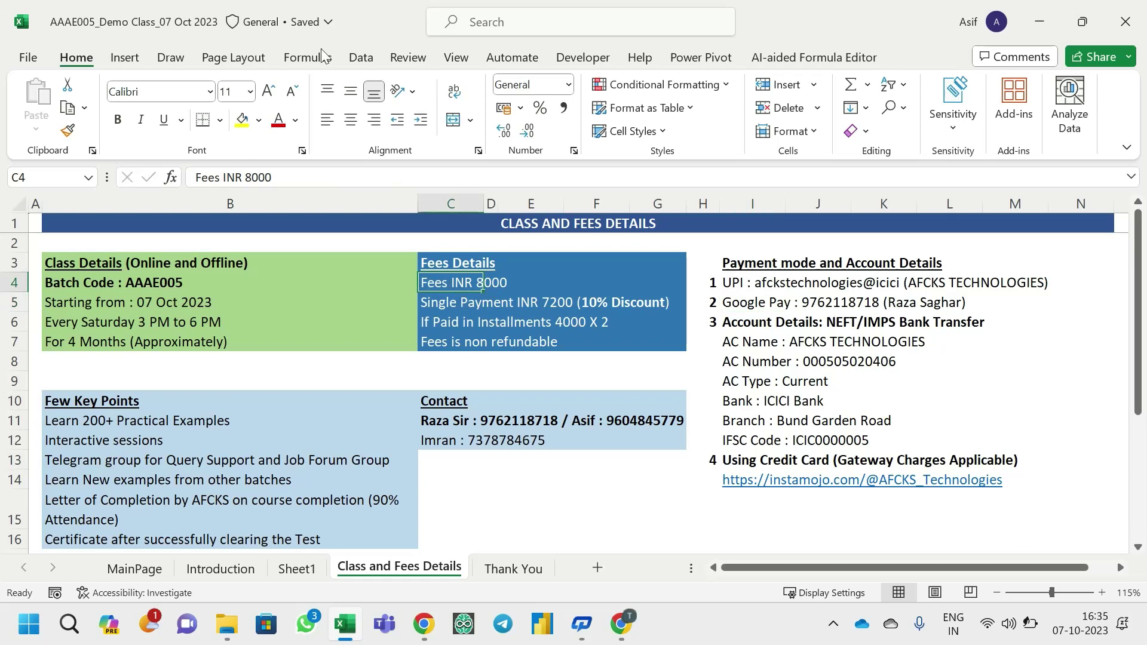
left_click_drag(245, 177, 274, 177)
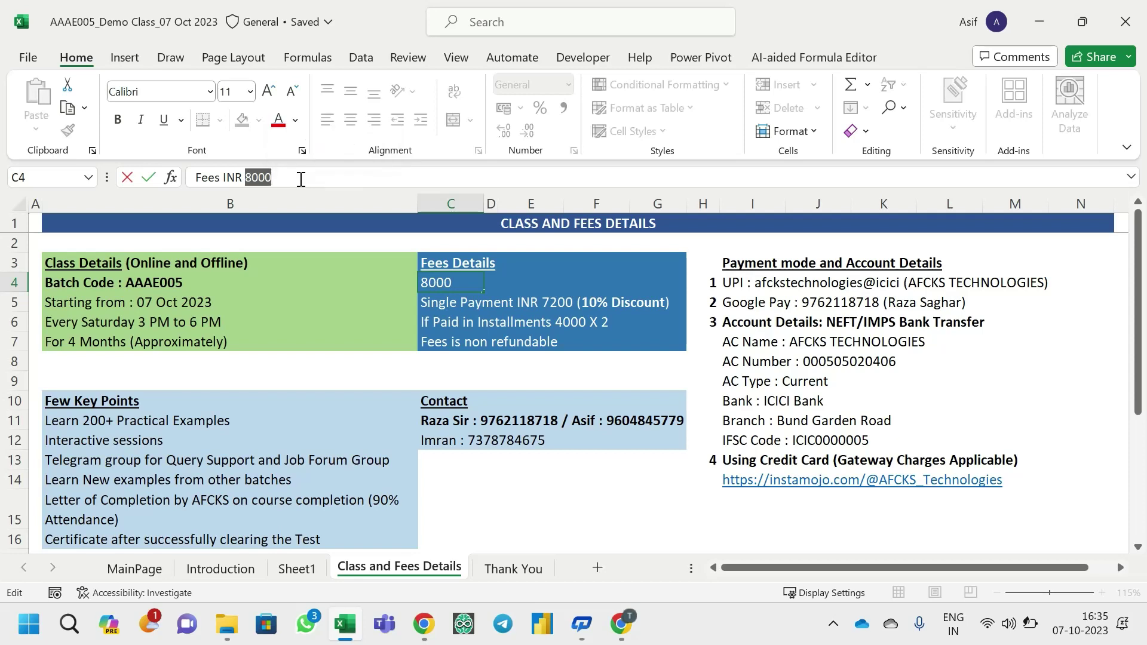
key("ctrl+Return")
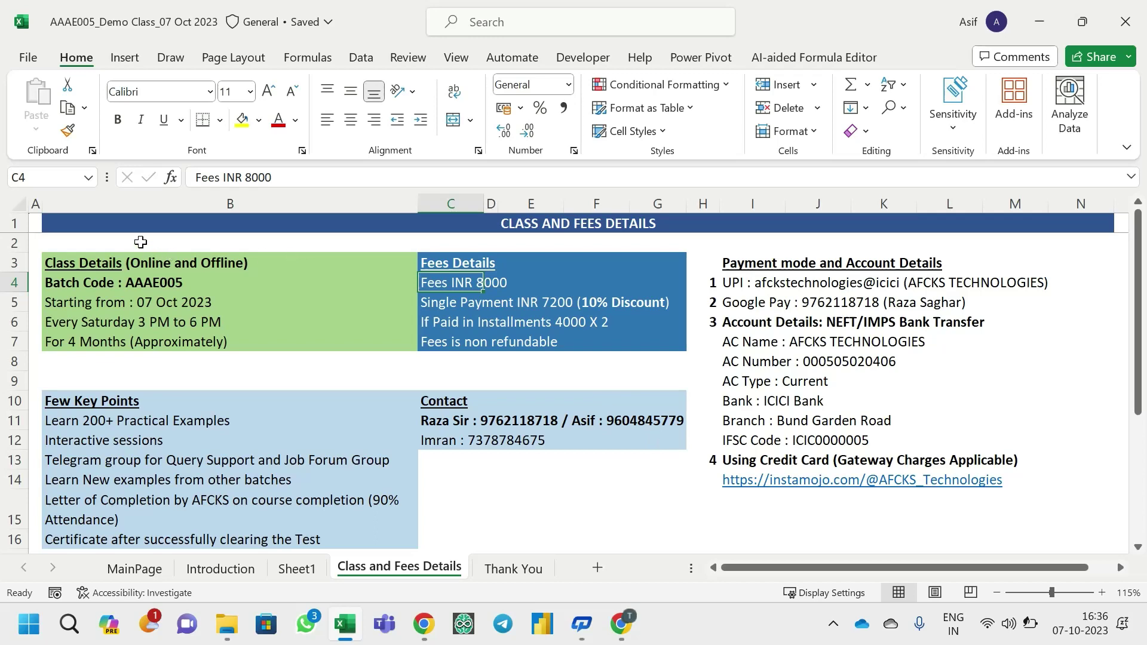
- Review the class details block, glance at Sheet1, and return to the Class and Fees Details sheet
left_click_drag(143, 223, 425, 415)
left_click(530, 392)
scroll(556, 522, "up", 2)
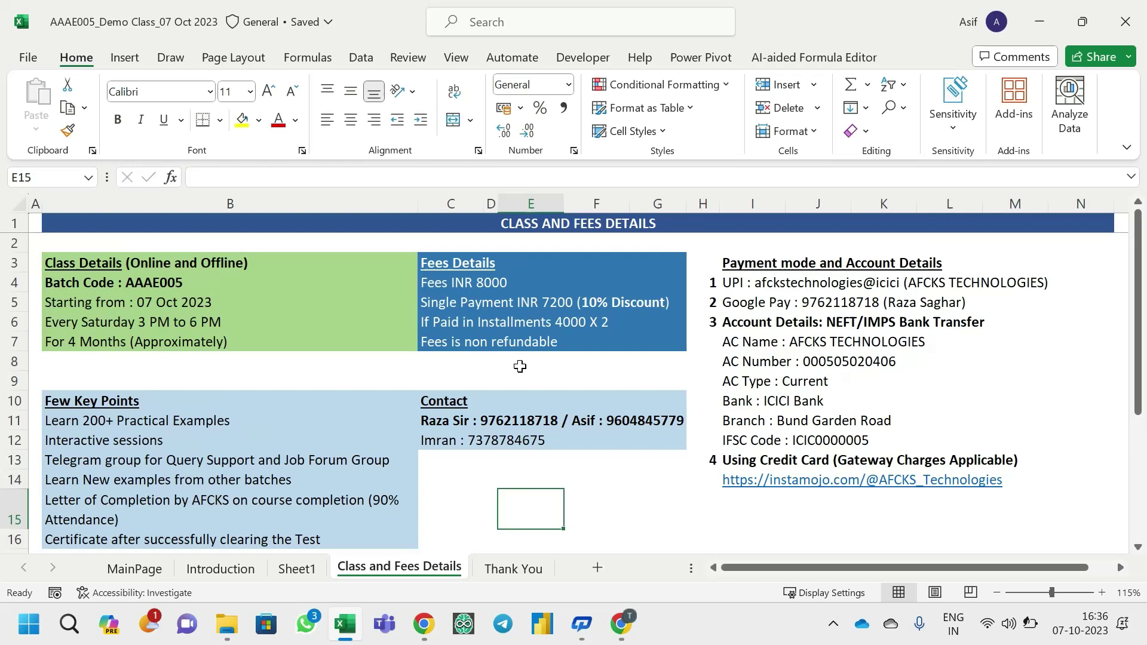
left_click(297, 568)
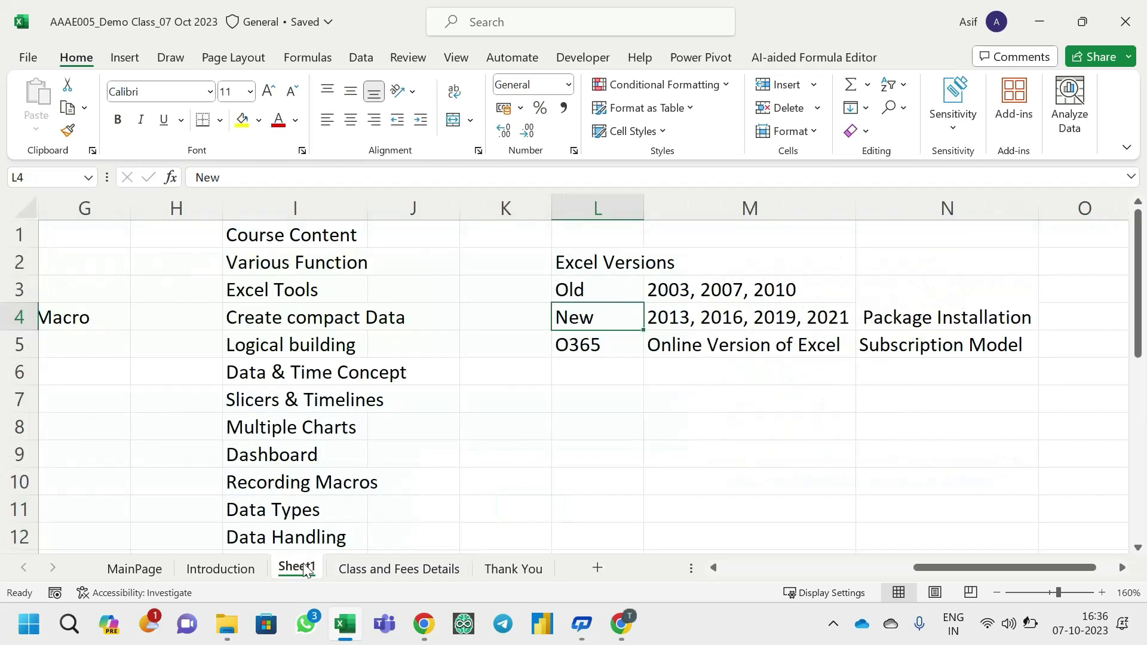
left_click(387, 569)
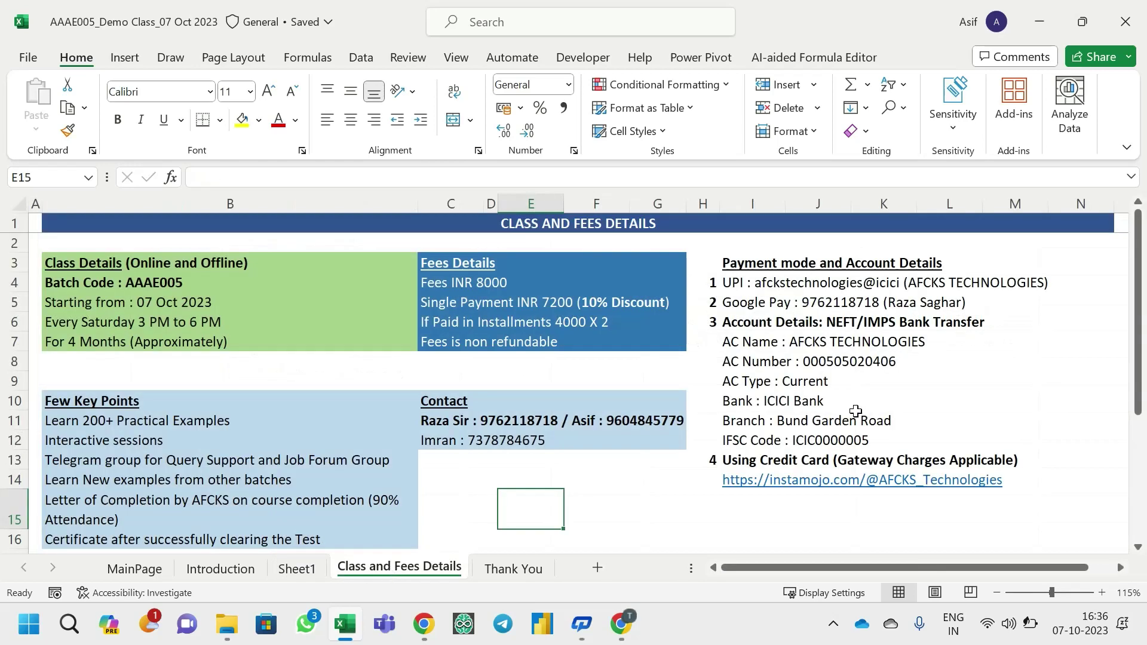
- Go over the full fee and highlight the NEFT/IMPS bank account details, Google Pay and credit card options
left_click(735, 462)
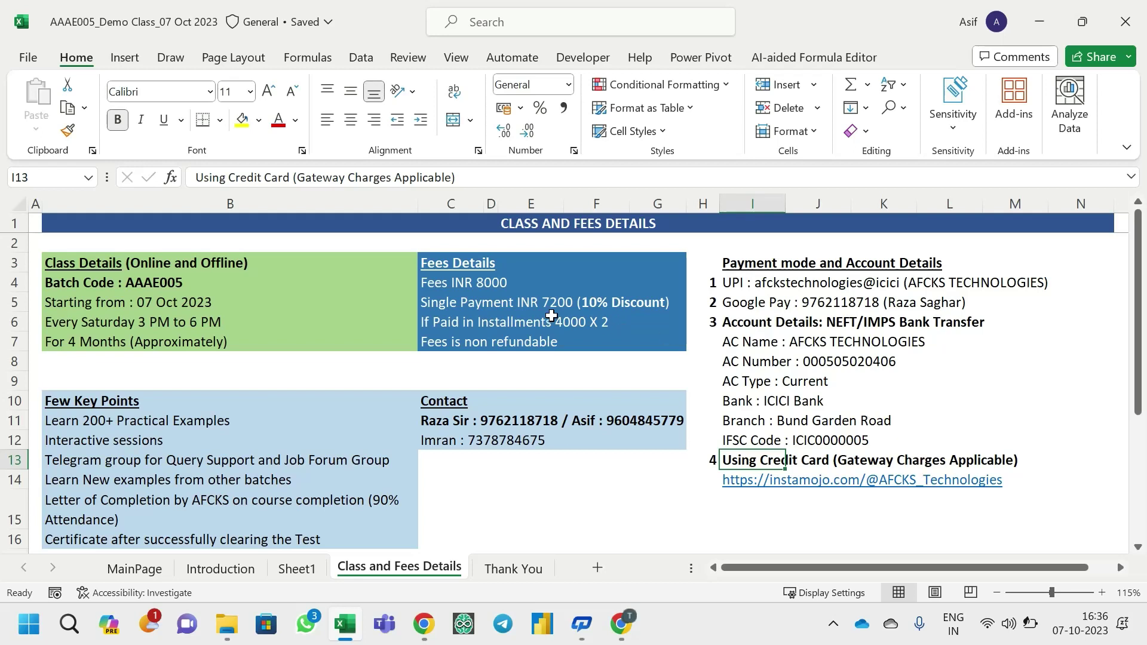
left_click(473, 285)
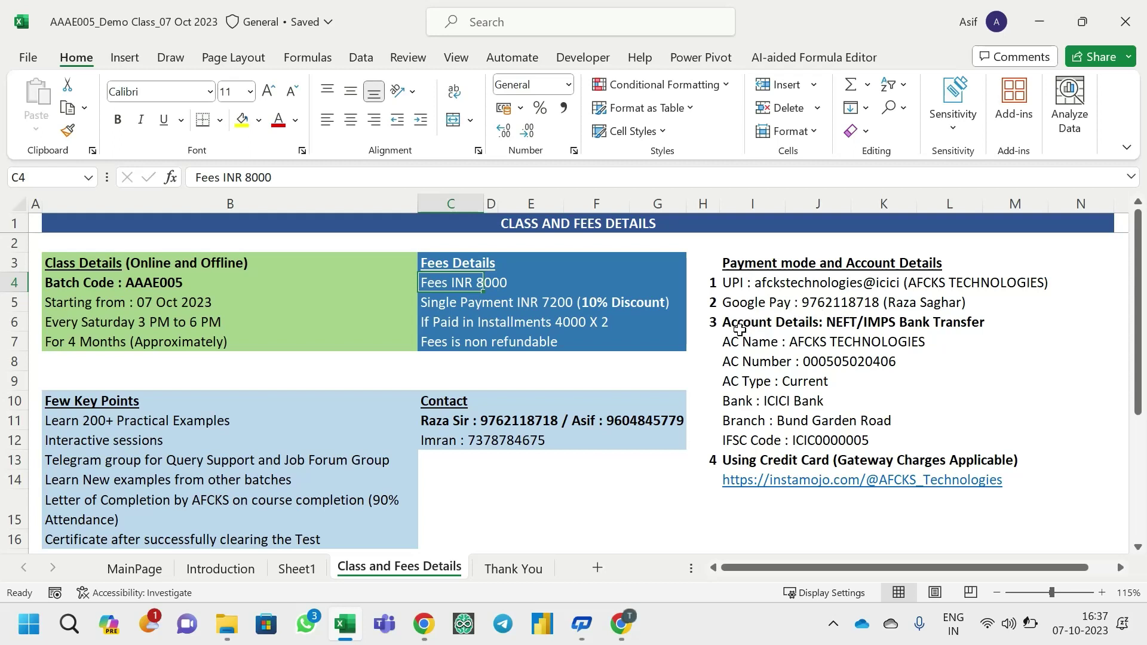
left_click_drag(738, 327, 974, 434)
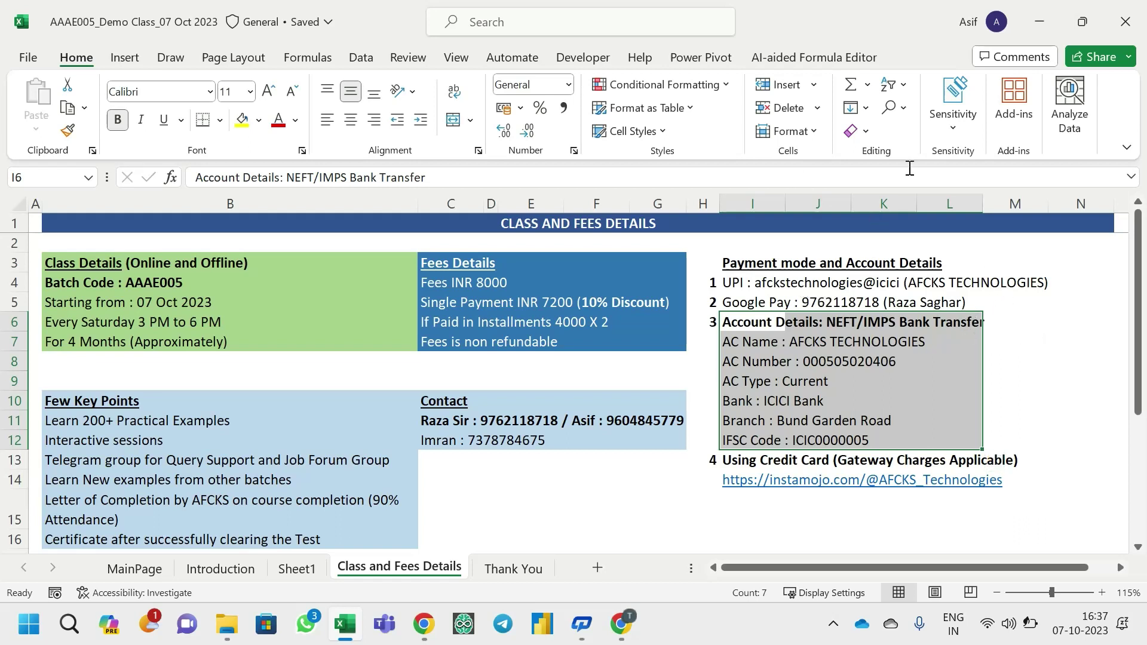
left_click(754, 304)
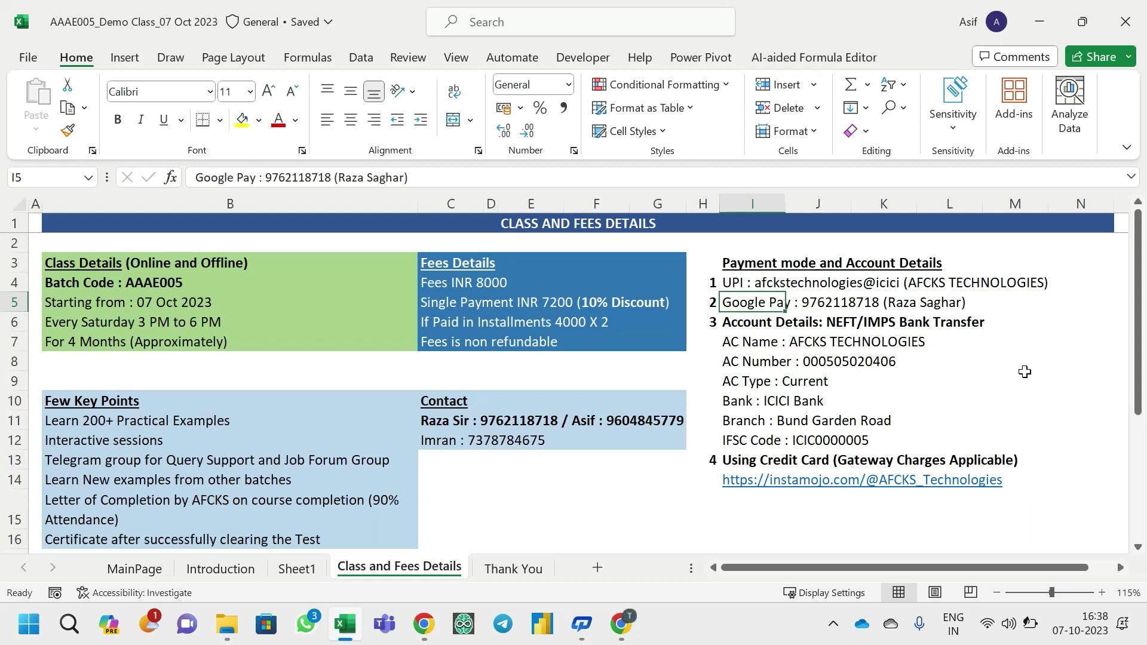
left_click(757, 461)
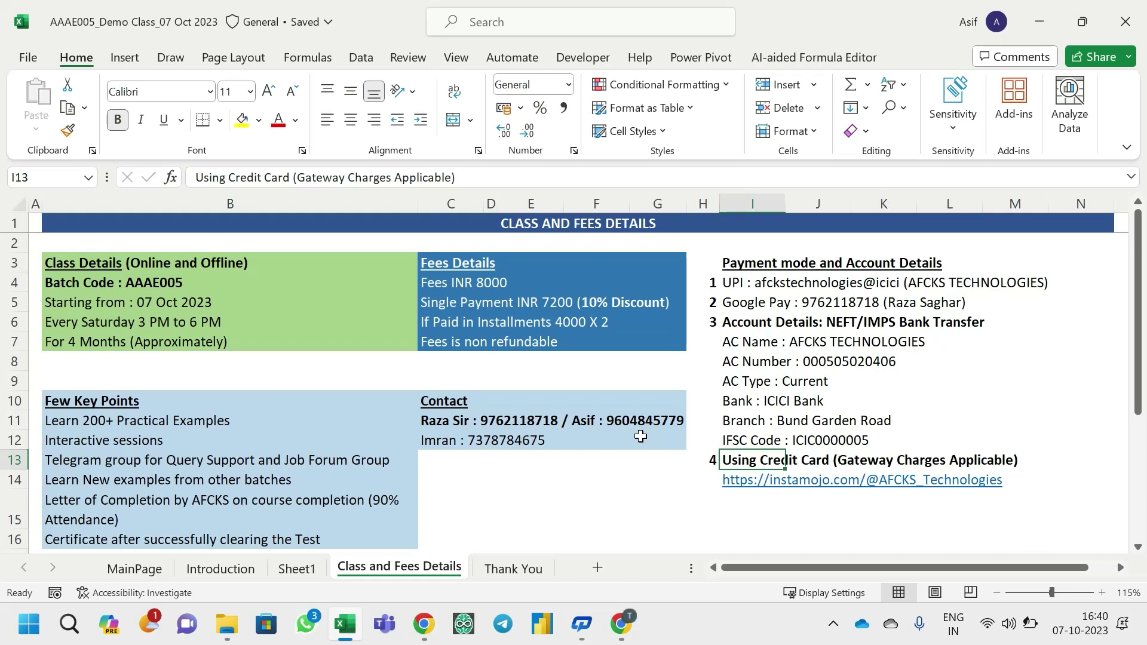
- Enter the letter A in cells E19, F19 and G19 beside the course key points
left_click(518, 477)
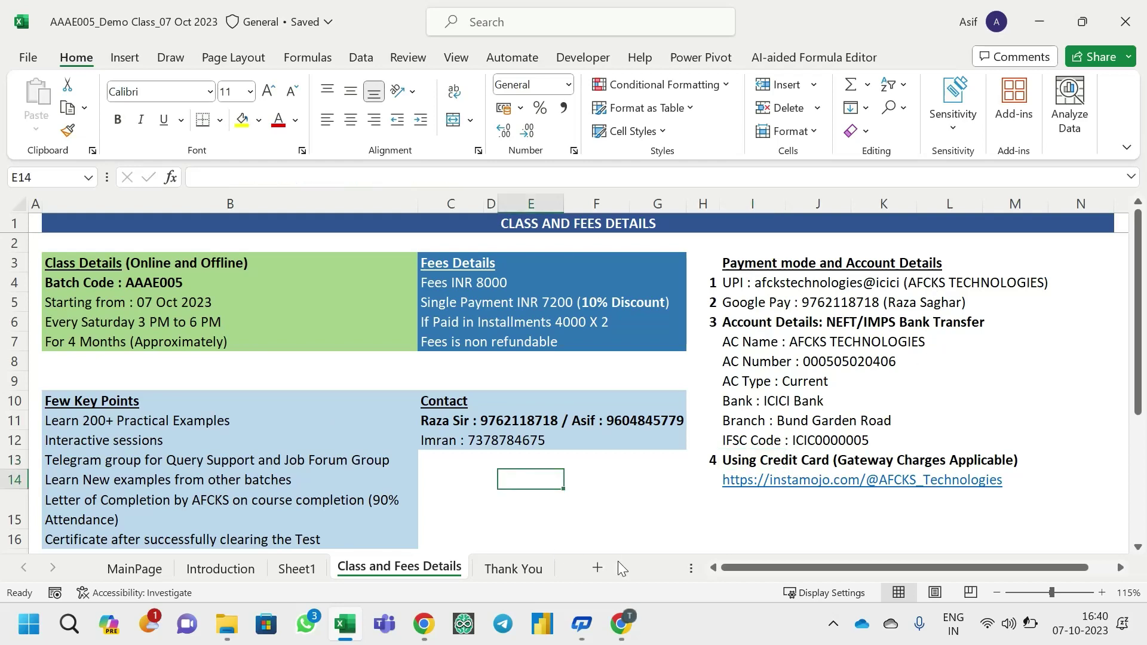
left_click(392, 501)
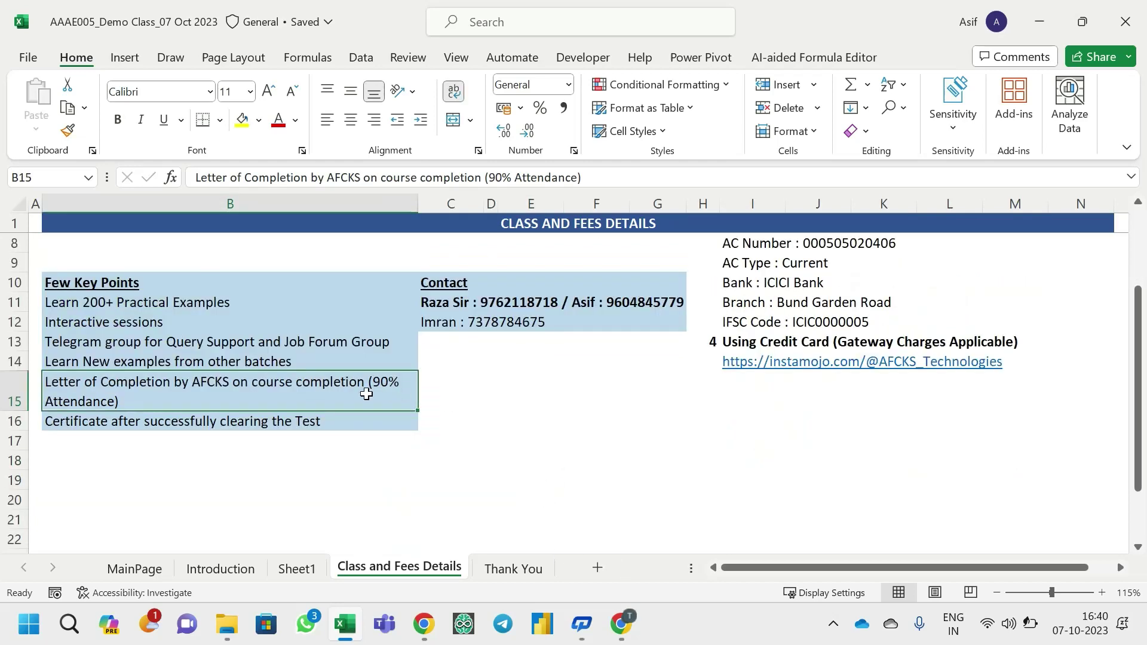
left_click(541, 477)
type("A")
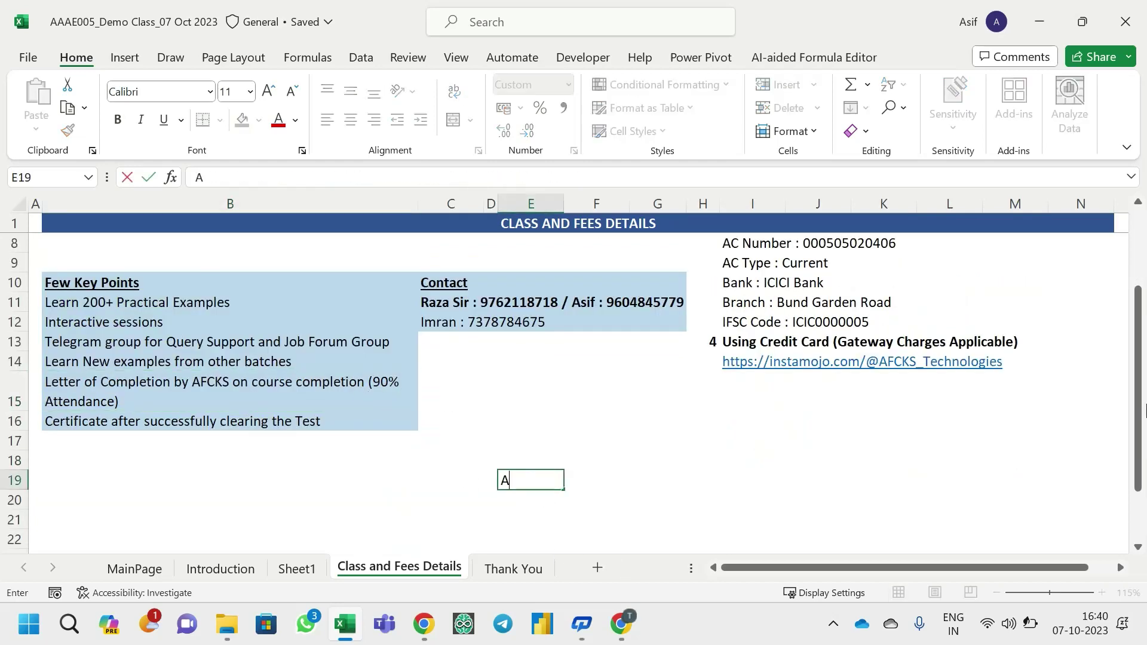
key("ctrl+Return")
key("Right")
type("A")
key("Return")
key("Up")
key("Right")
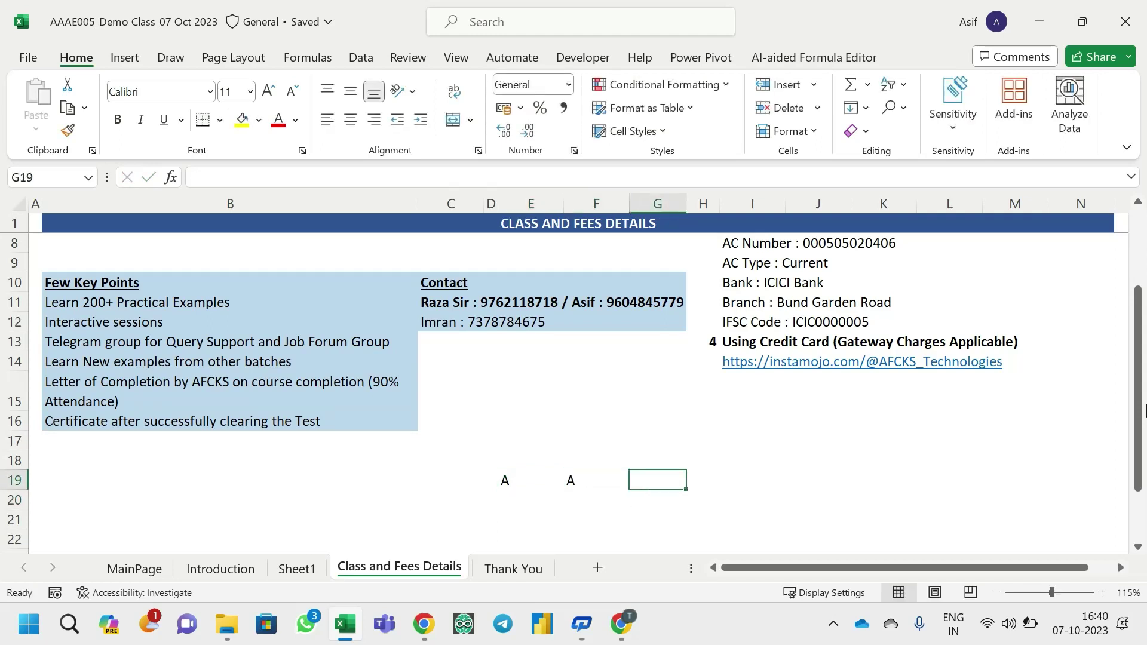
type("A")
key("Return")
key("Up")
key("Left")
key("Left")
key("Right")
key("Right")
key("Right")
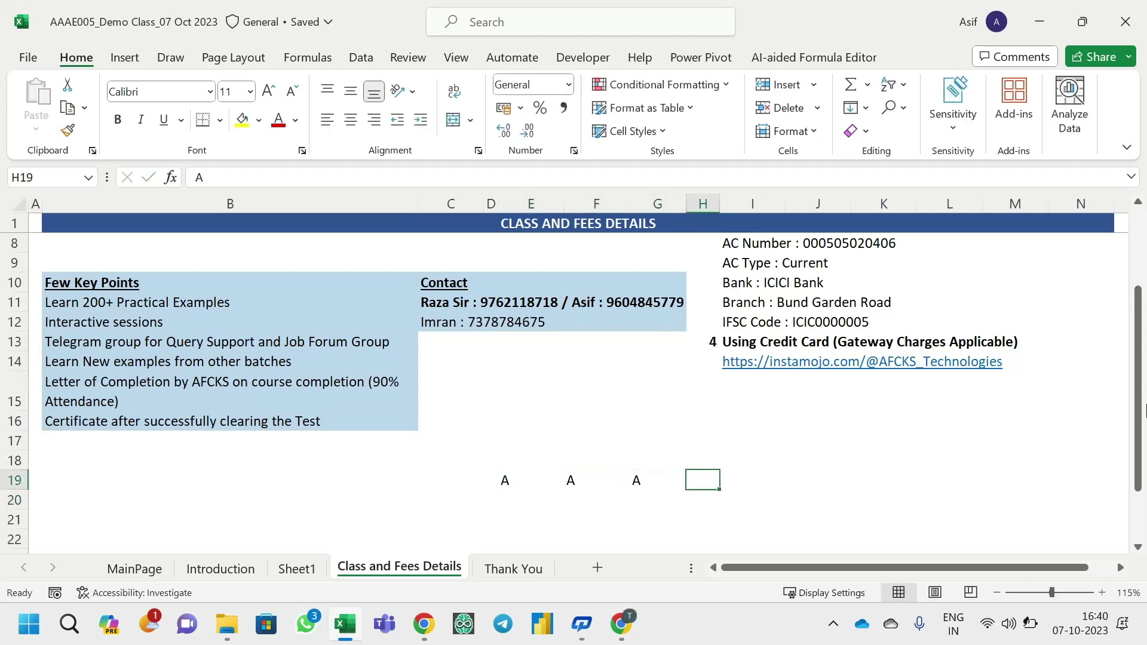
type("Notes")
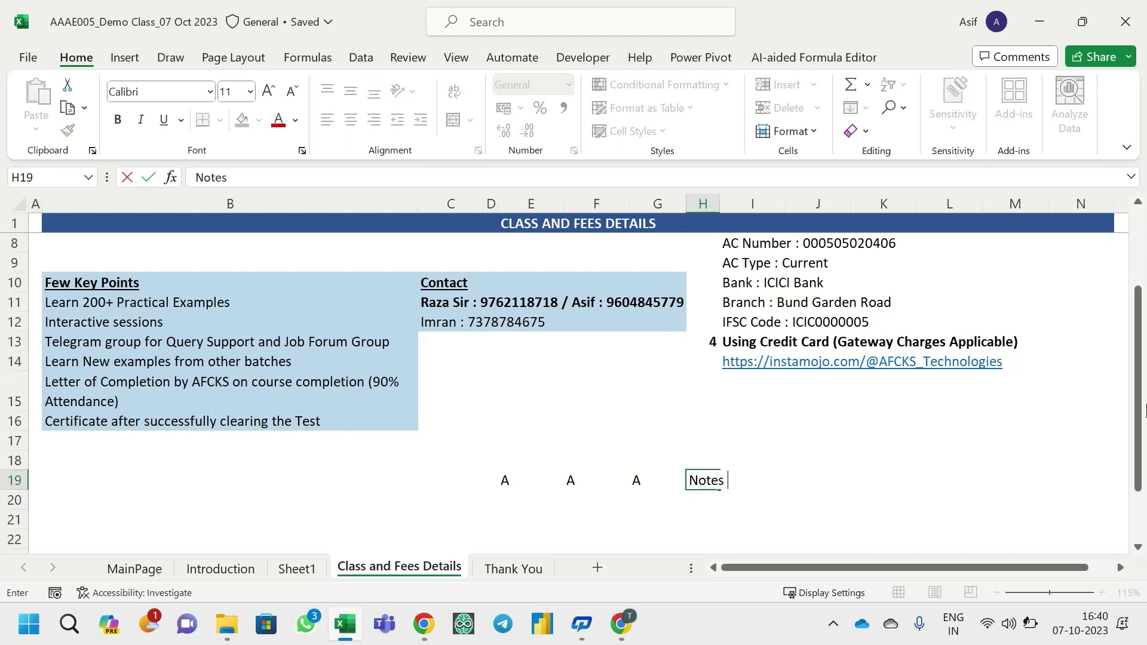
type(" De")
key("BackSpace")
key("BackSpace")
key("Escape")
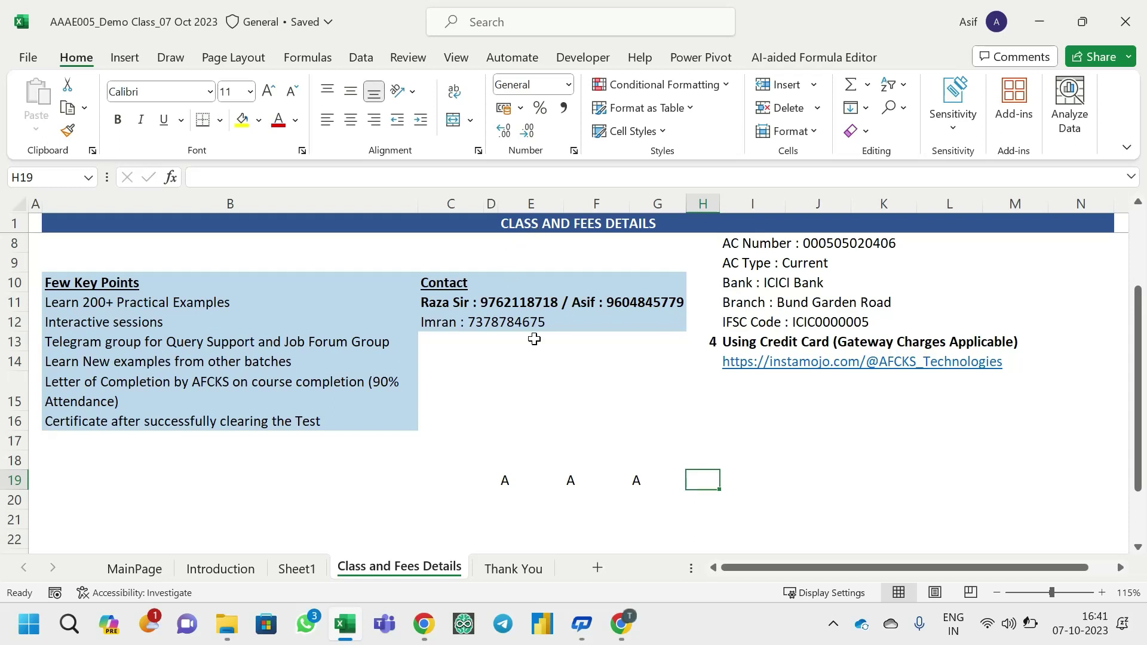
- Point out the Letter of Completion line, and clear the letter A entries from cells E19 to G19
left_click(311, 383)
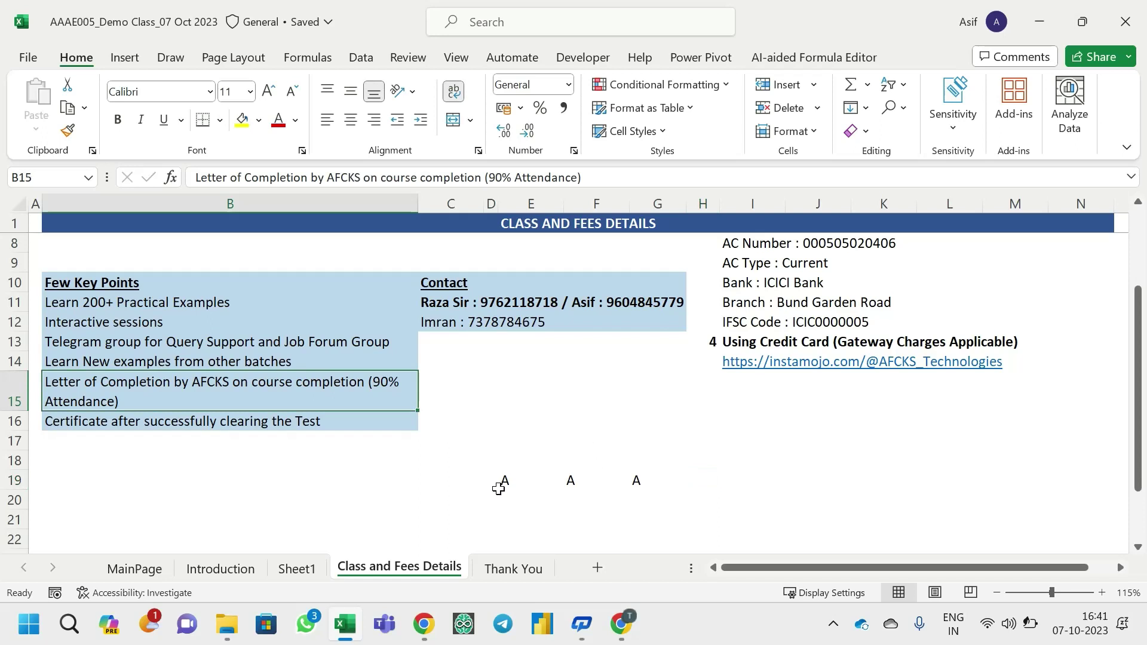
left_click_drag(502, 481, 638, 485)
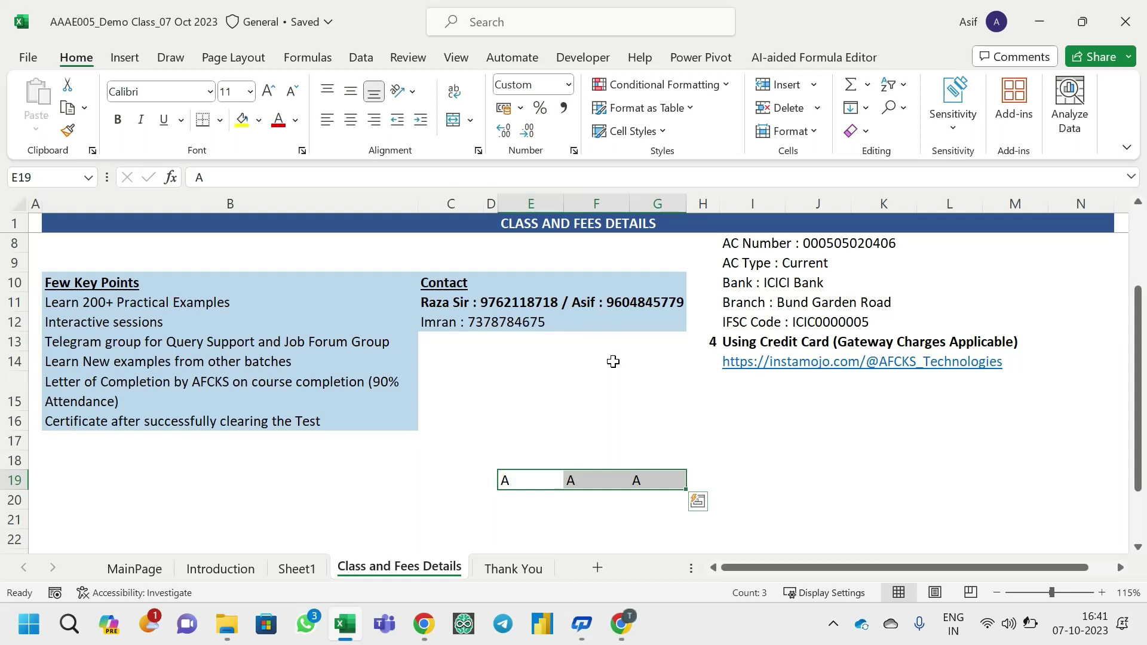
key("Delete")
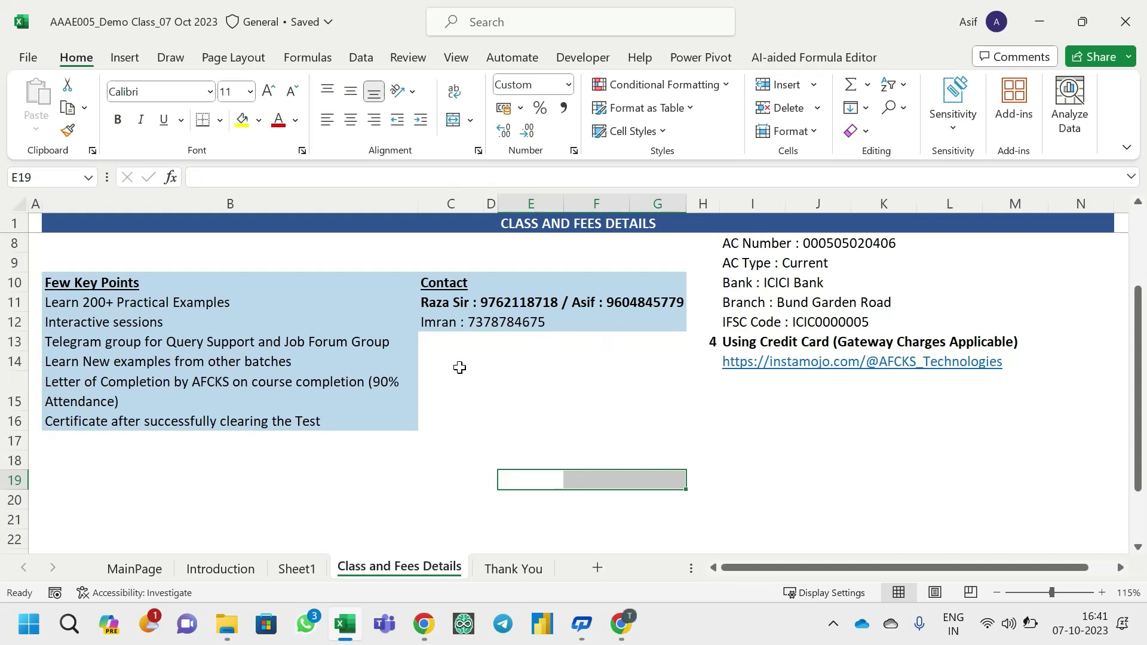
left_click(492, 386)
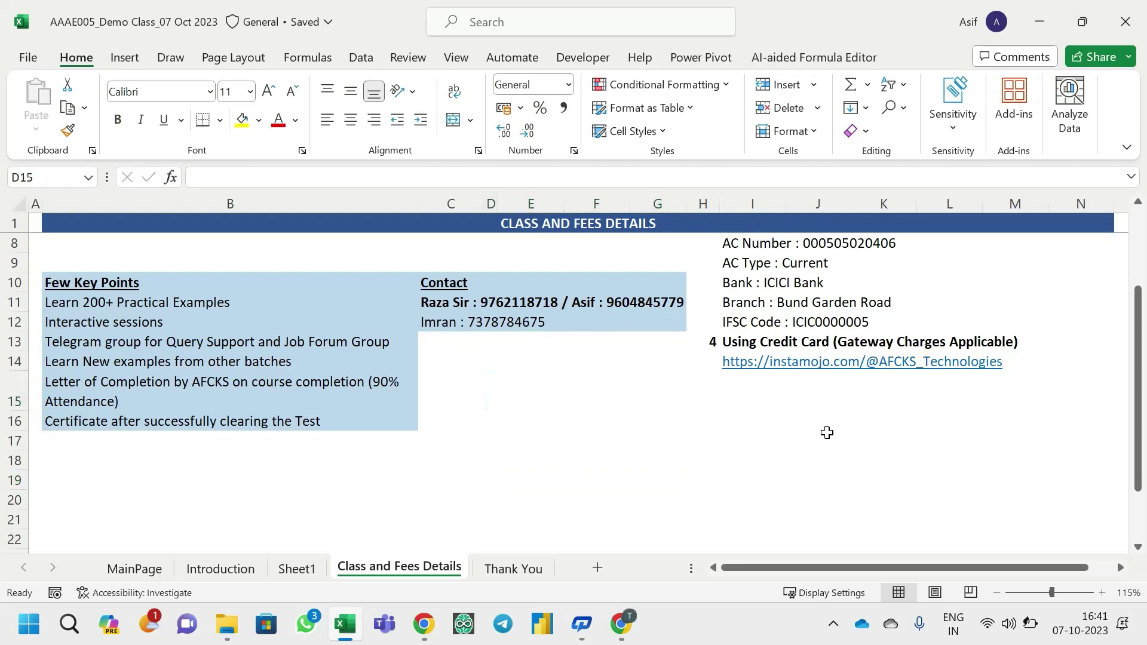
- Check the Google Meet call between views of the Class and Fees Details sheet, showing the sheet from its first rows
key("alt+Tab")
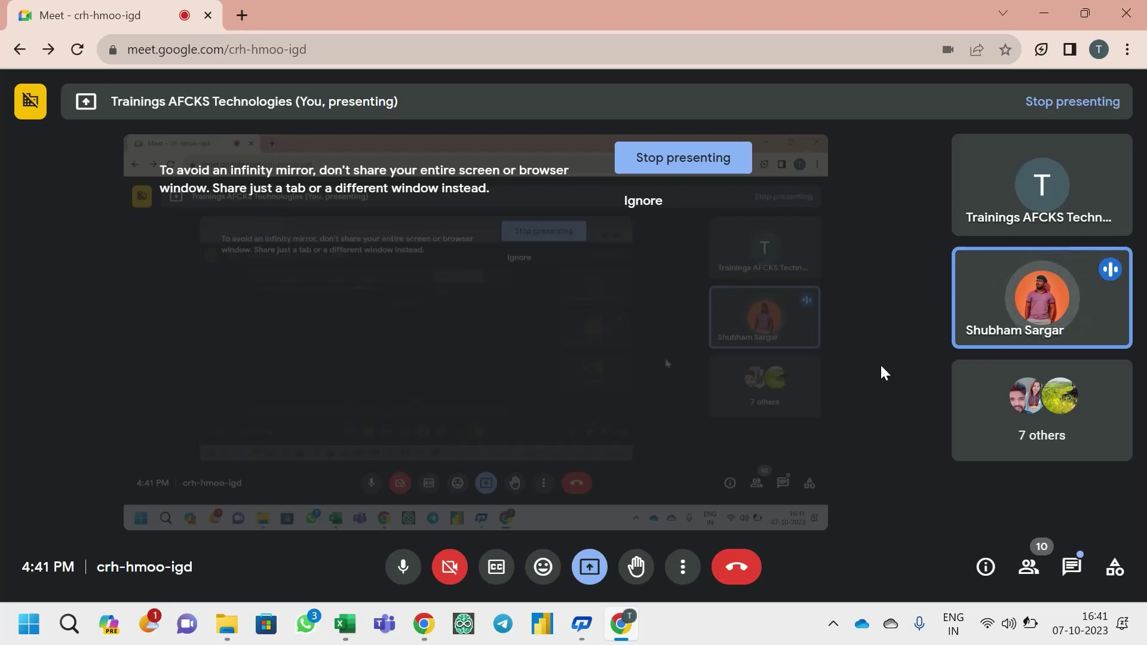
key("alt+Tab")
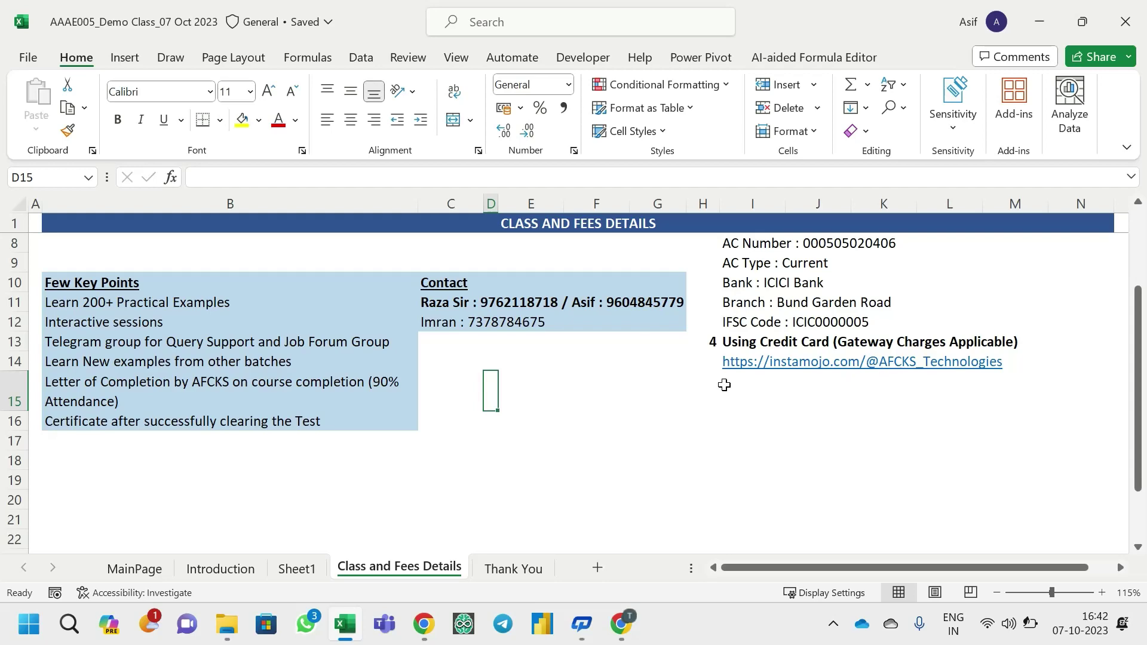
scroll(628, 388, "up", 2)
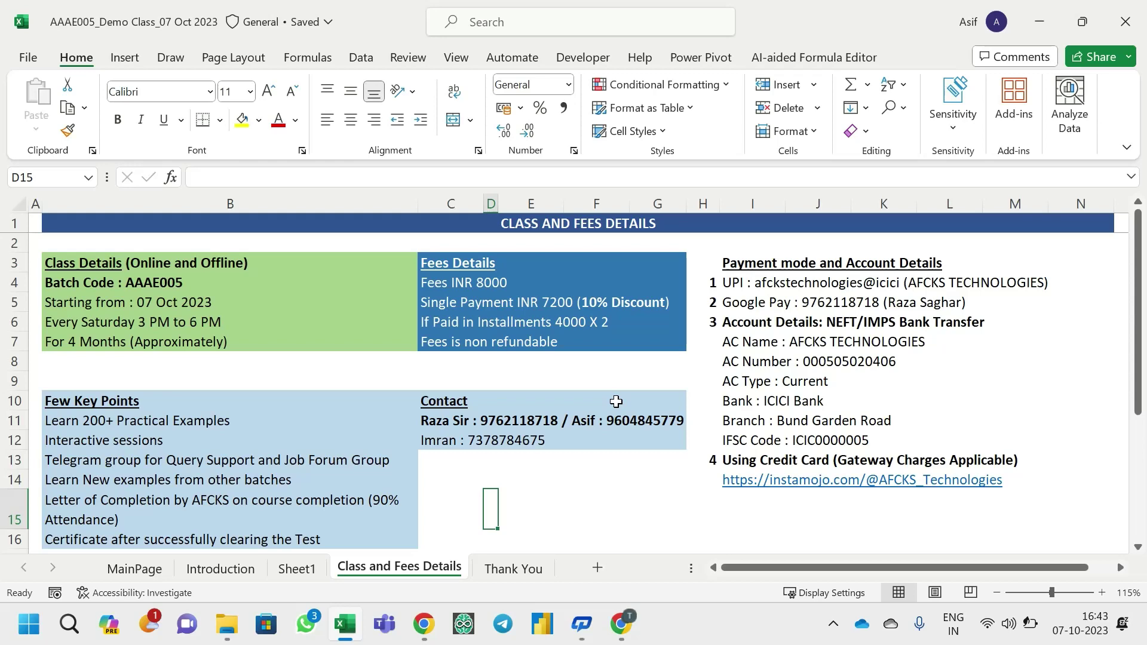
key("alt+Tab")
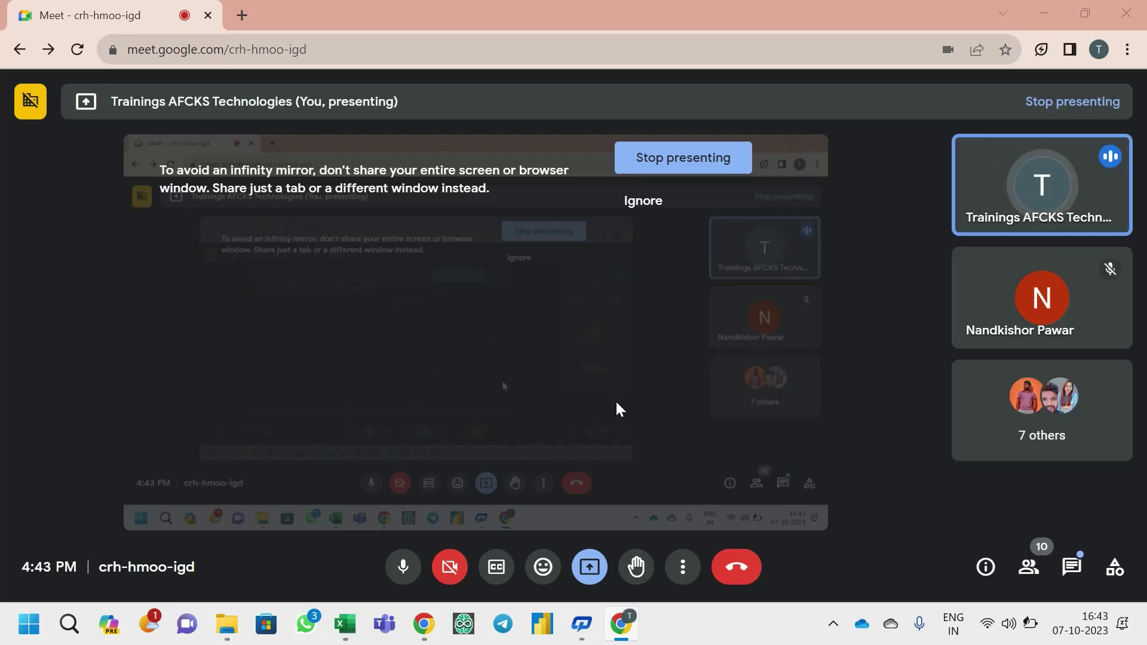
key("alt+Tab")
- Point out the second contact line in cell C12 of the Contact block
left_click(488, 446)
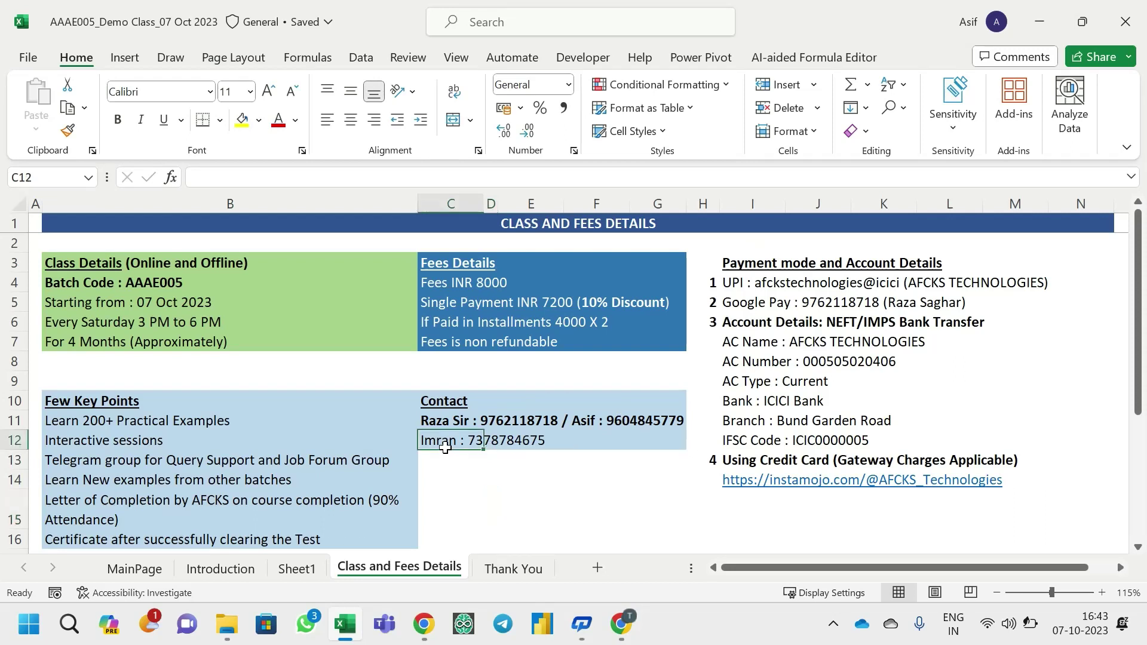
left_click(511, 460)
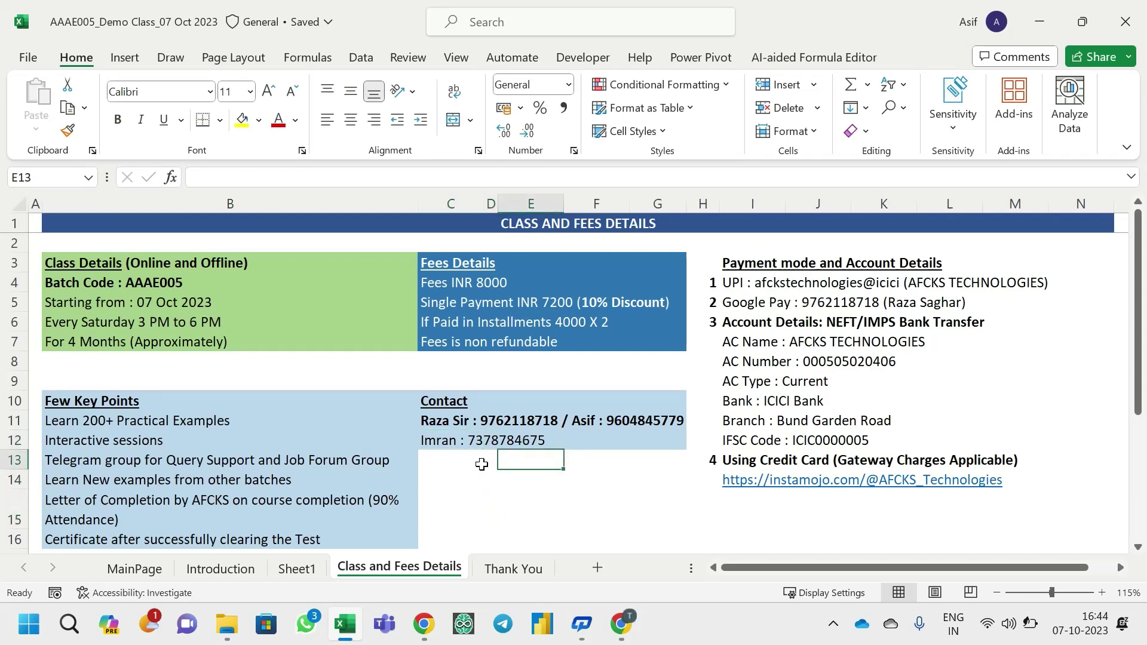
left_click(435, 441)
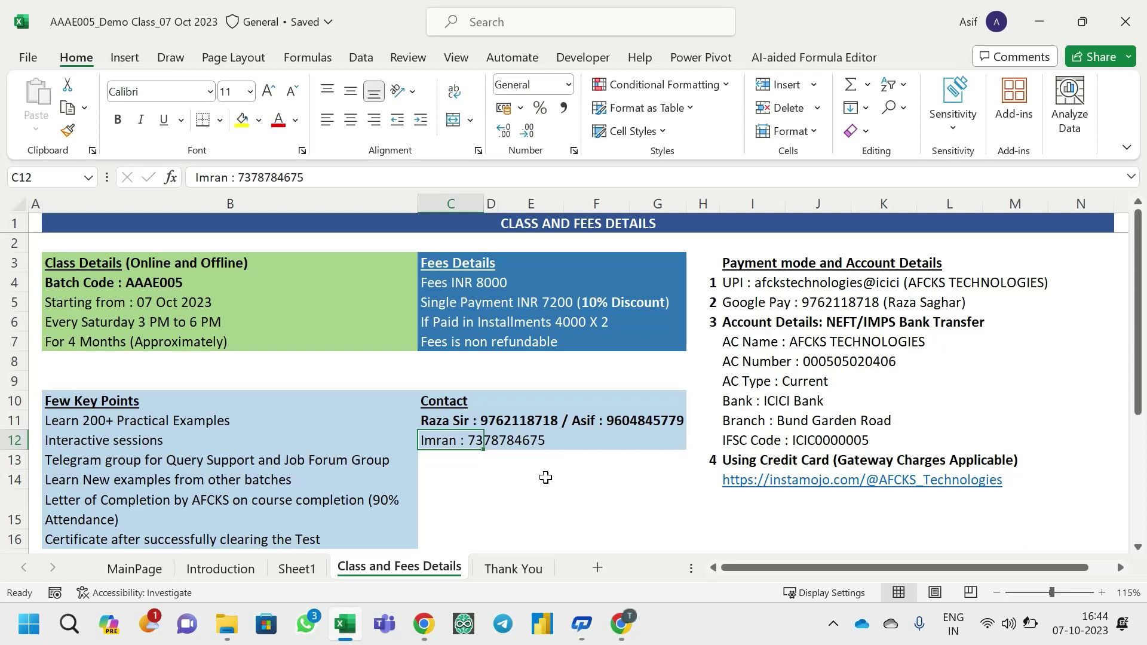
- Switch to Chrome and open the AFCKS Technologies website in a new tab by entering "afcks"
left_click(422, 628)
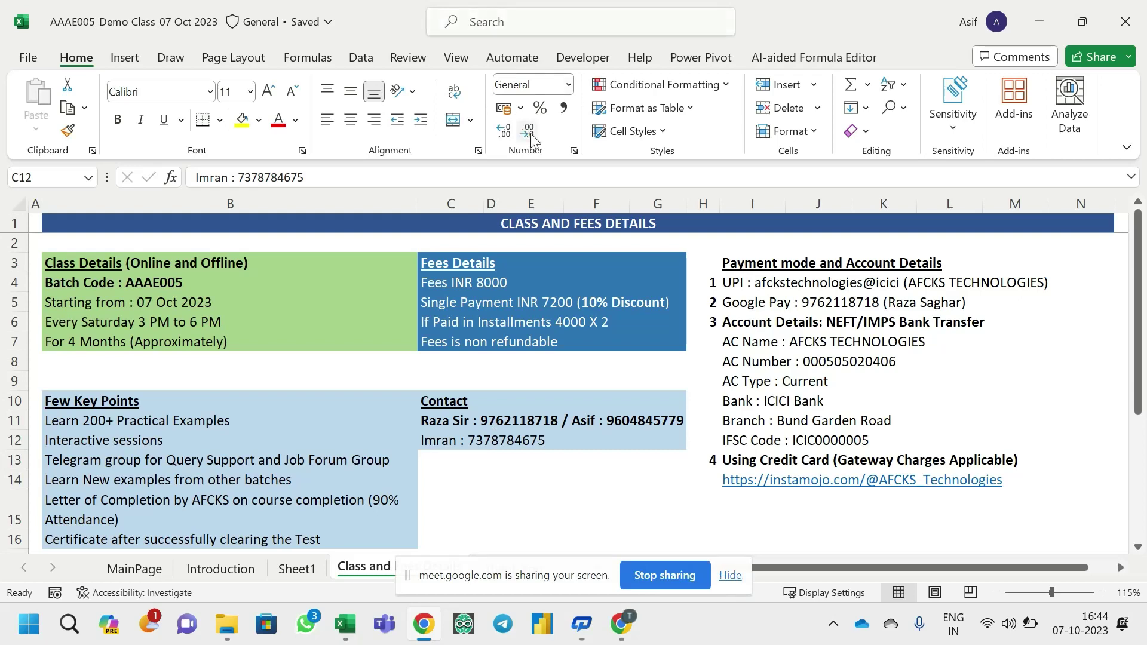
key("alt+Tab")
key("alt+Tab")
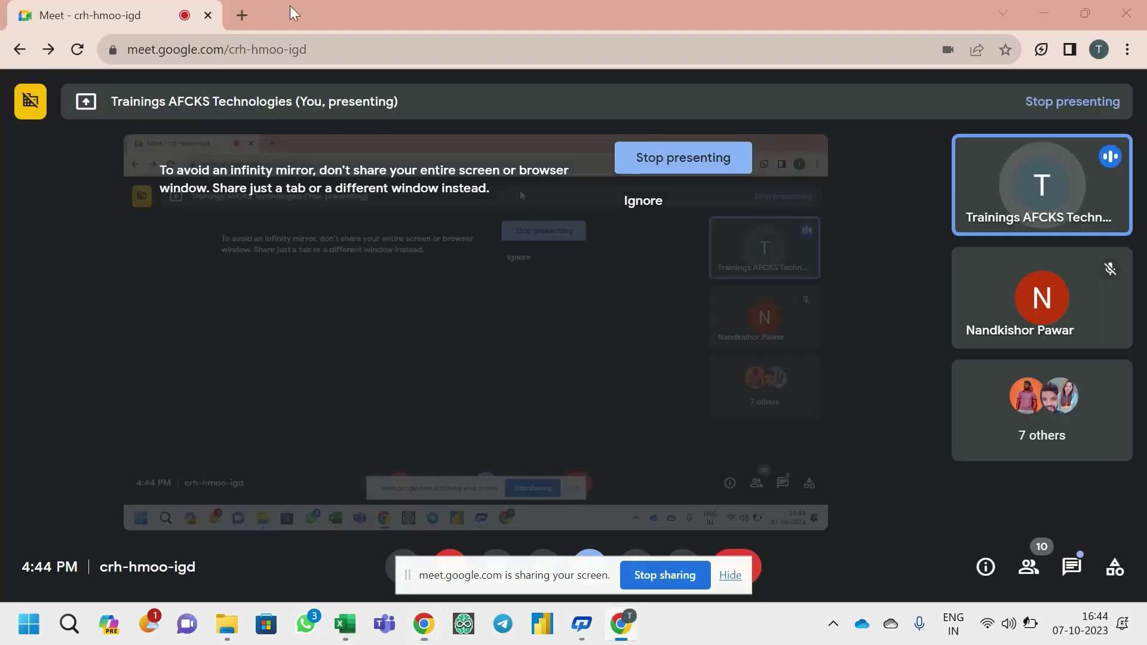
left_click(242, 13)
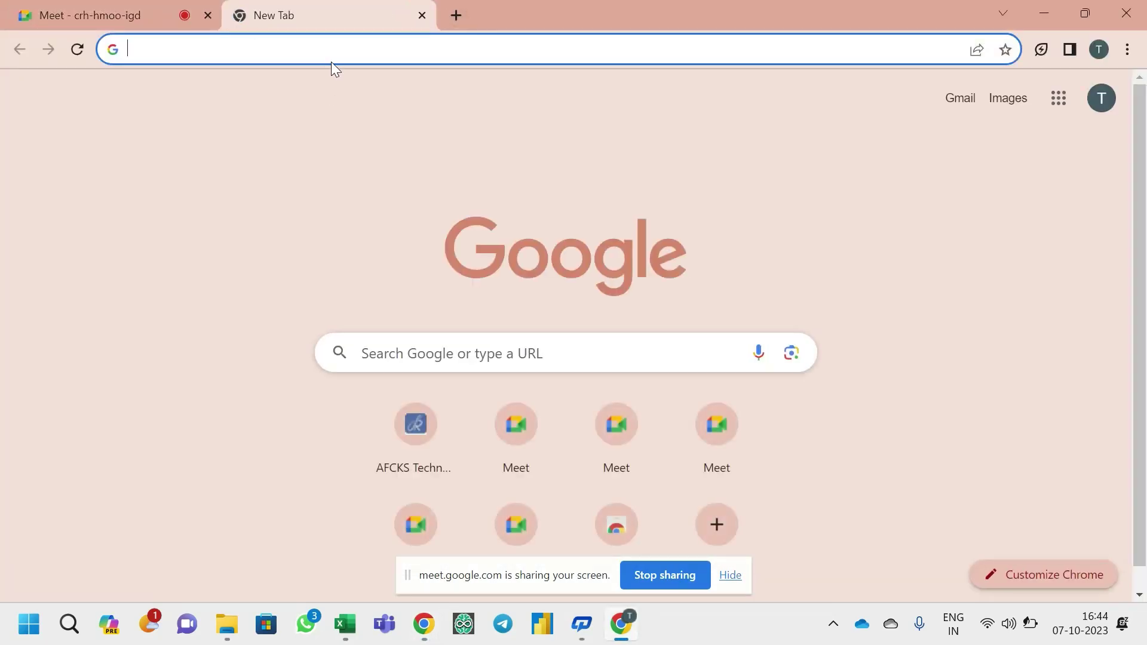
type("afcks")
key("Return")
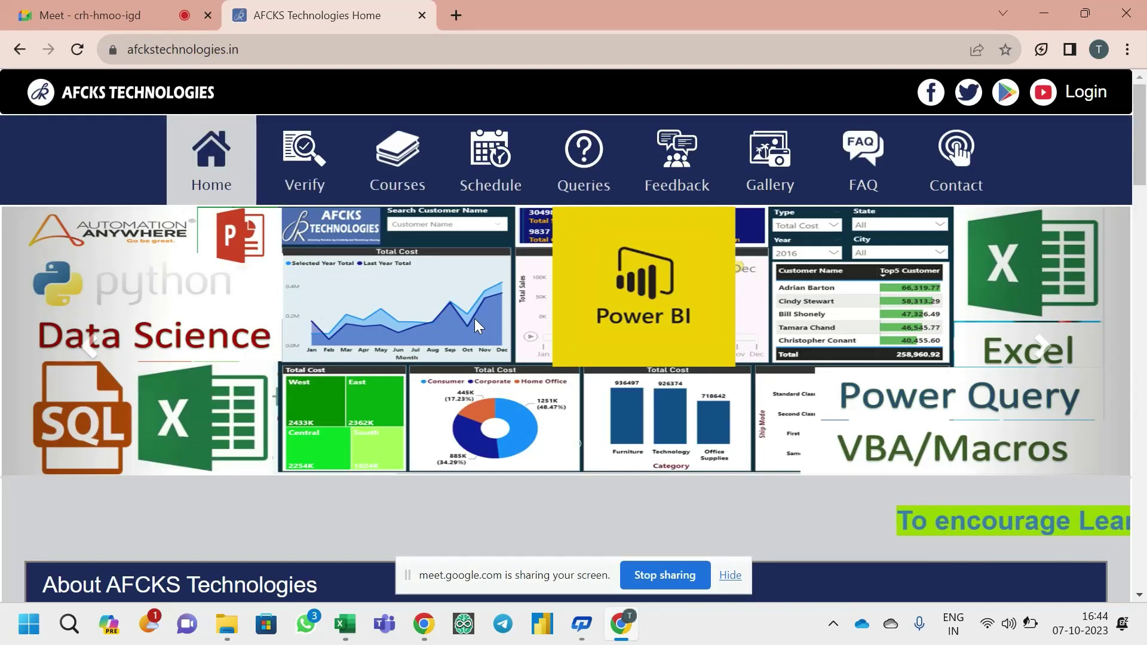
- Open the Courses page and go through the entry level courses, from Advanced Excel to Impressive Power Point Presentations
left_click(391, 161)
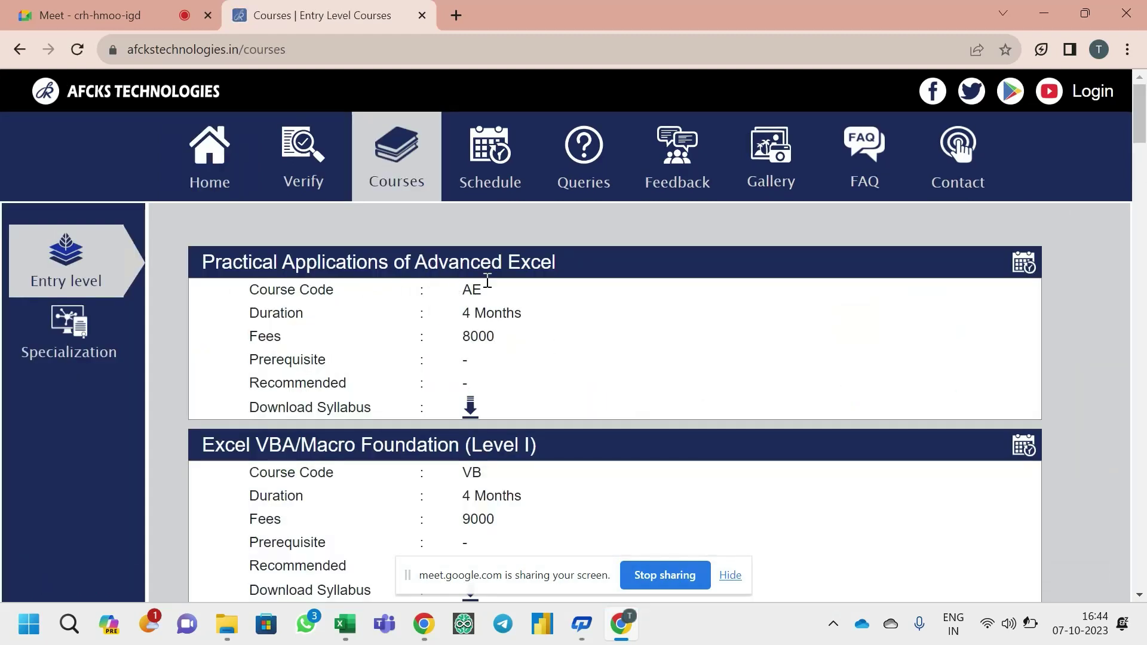
scroll(611, 349, "down", 1)
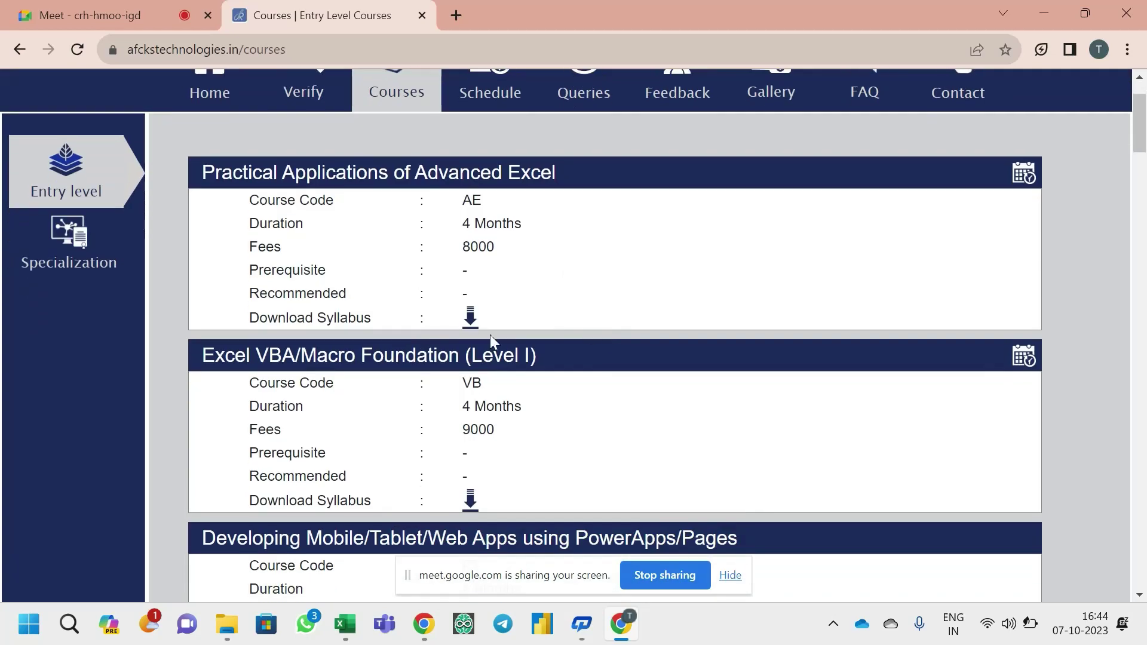
scroll(617, 328, "down", 3)
scroll(418, 308, "down", 2)
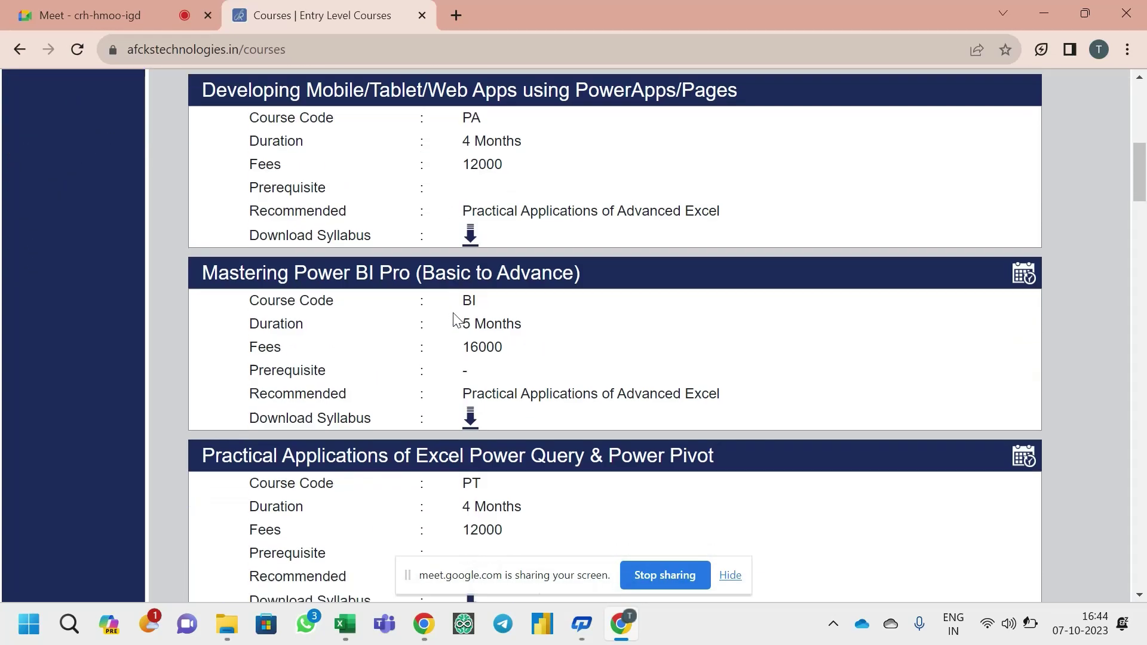
scroll(456, 317, "up", 1)
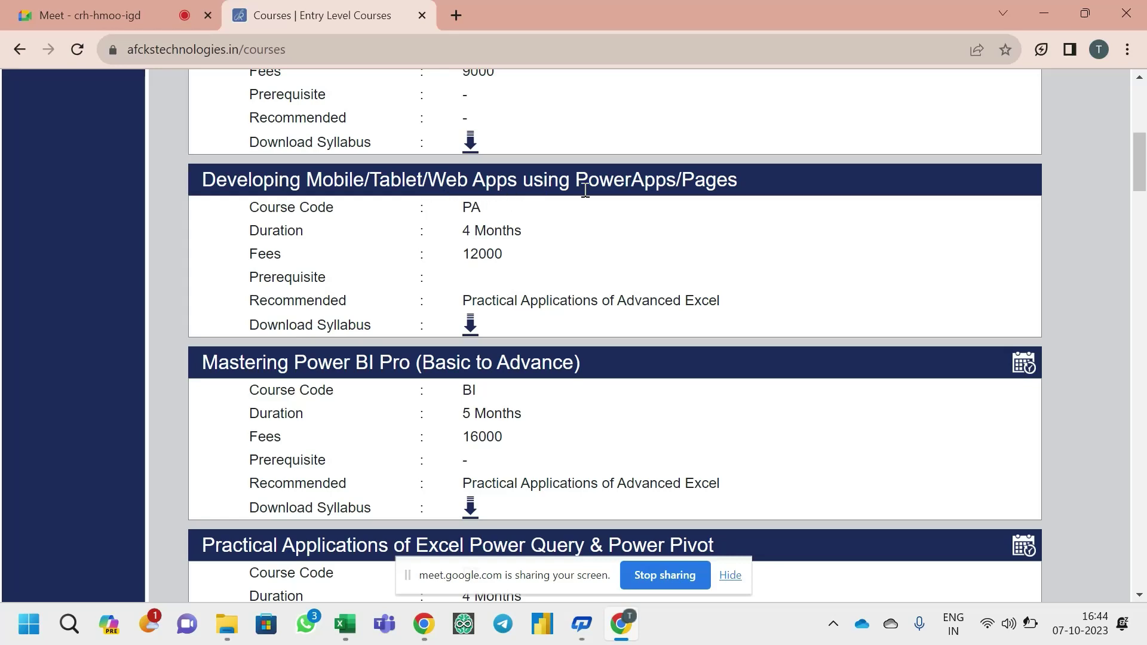
scroll(456, 215, "down", 3)
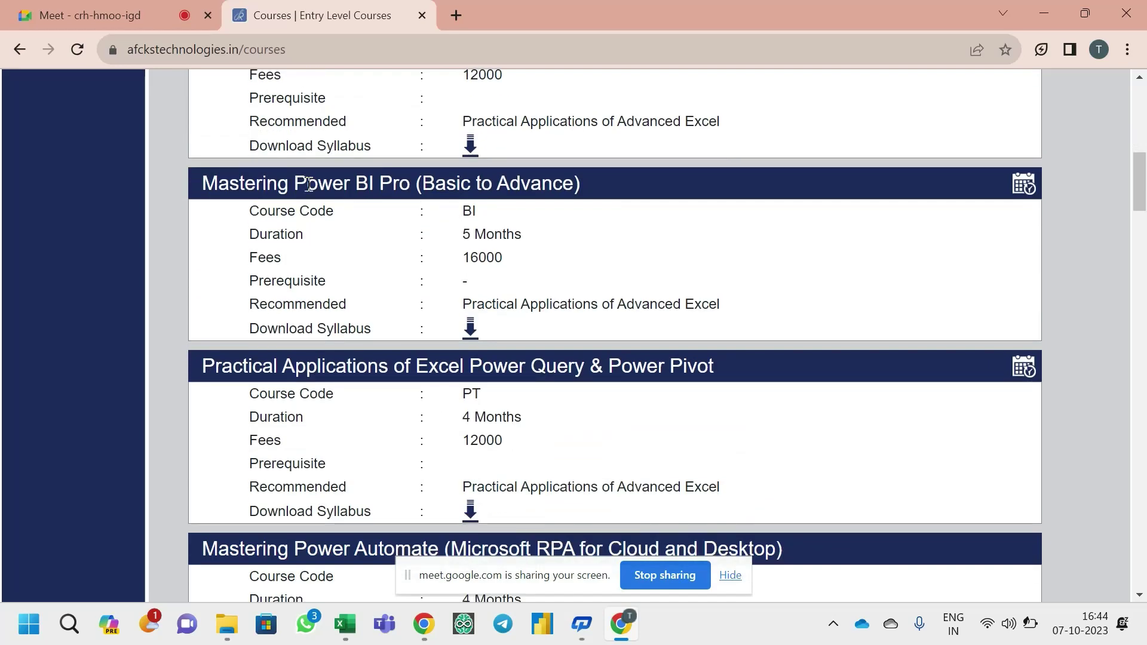
scroll(473, 221, "down", 1)
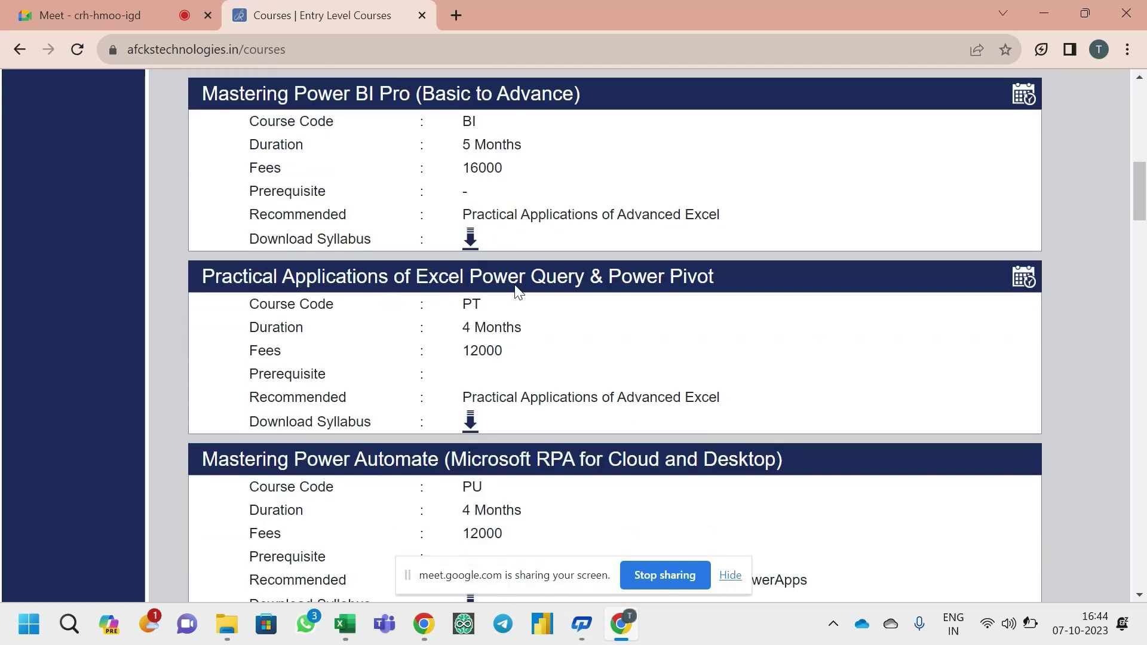
scroll(501, 278, "down", 3)
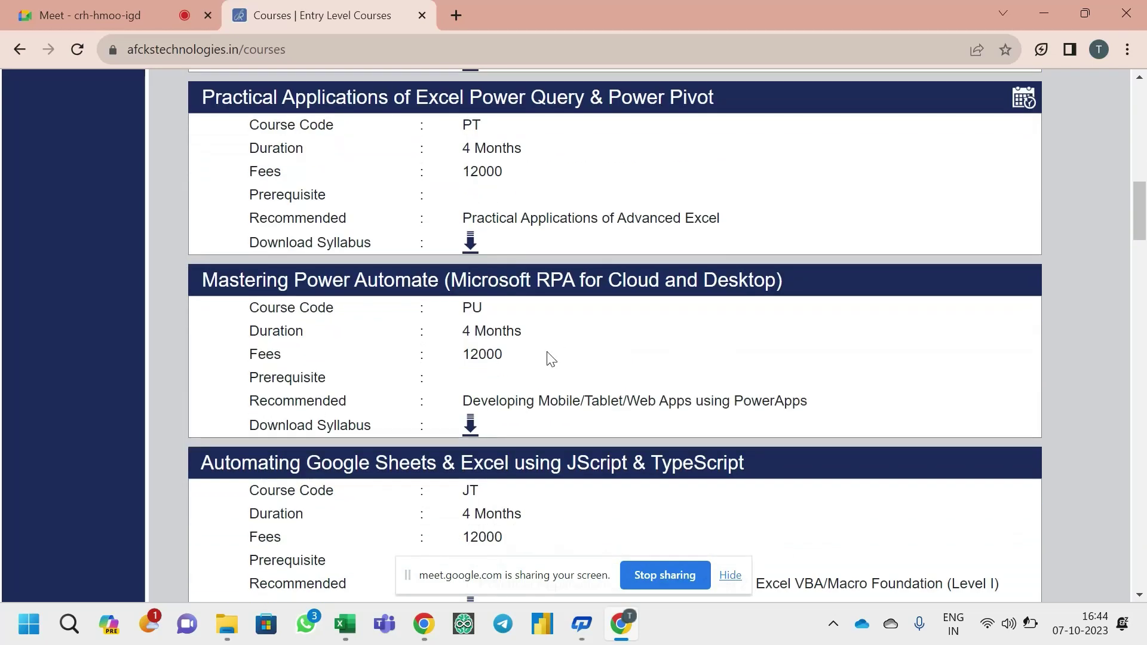
scroll(550, 358, "down", 3)
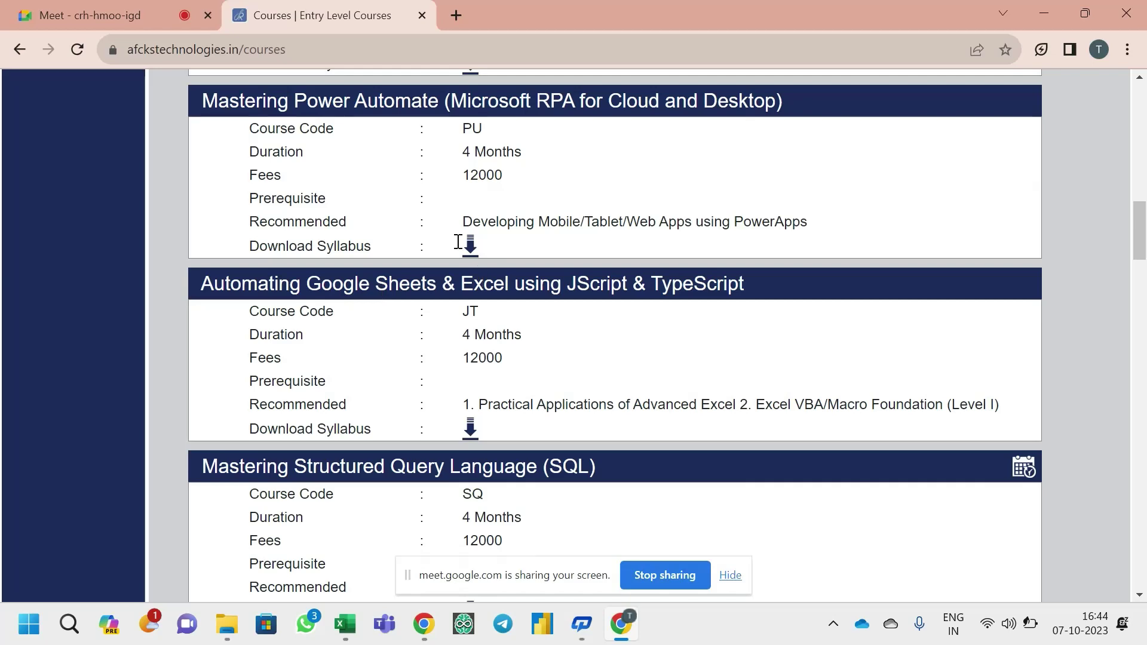
scroll(440, 221, "down", 3)
scroll(553, 254, "down", 2)
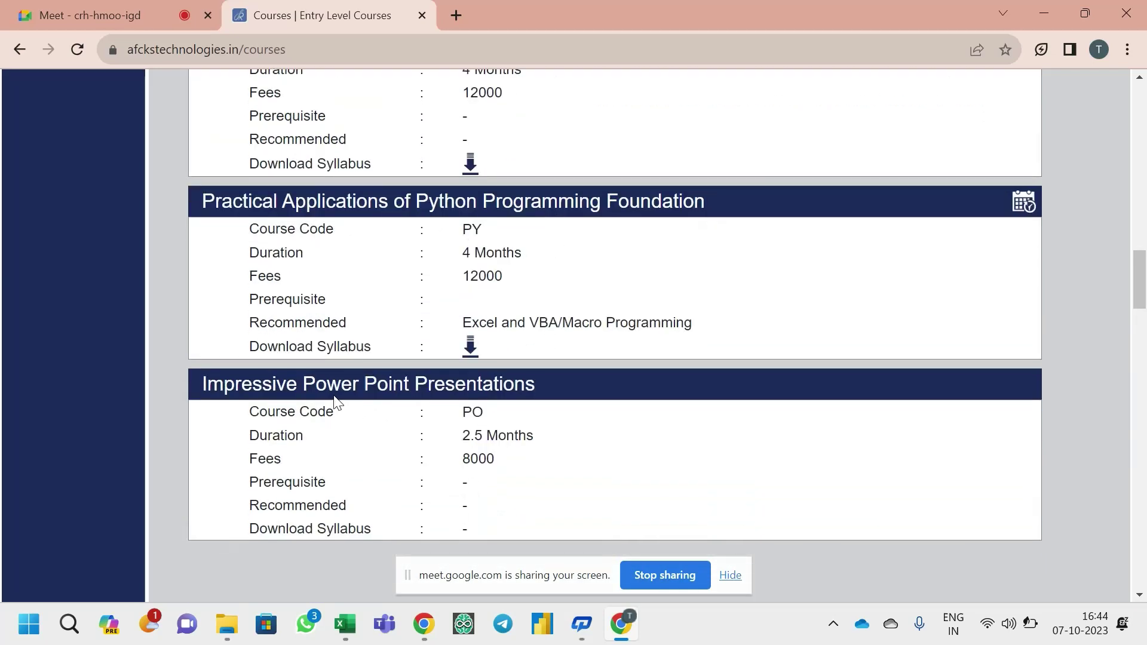
scroll(470, 374, "down", 3)
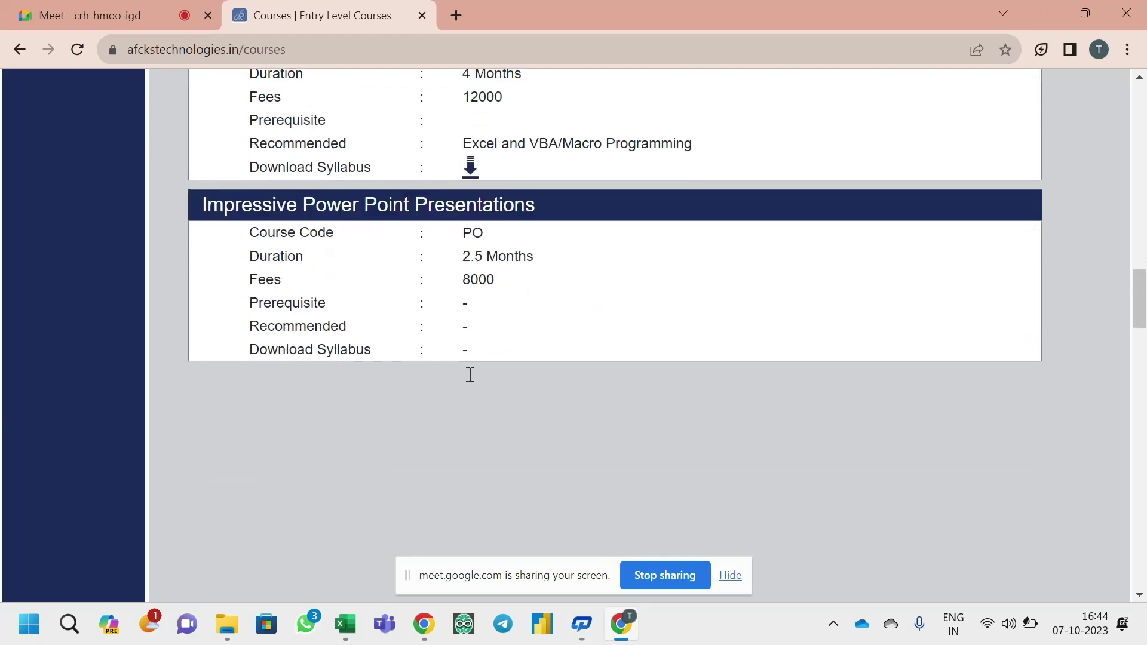
scroll(469, 374, "up", 10)
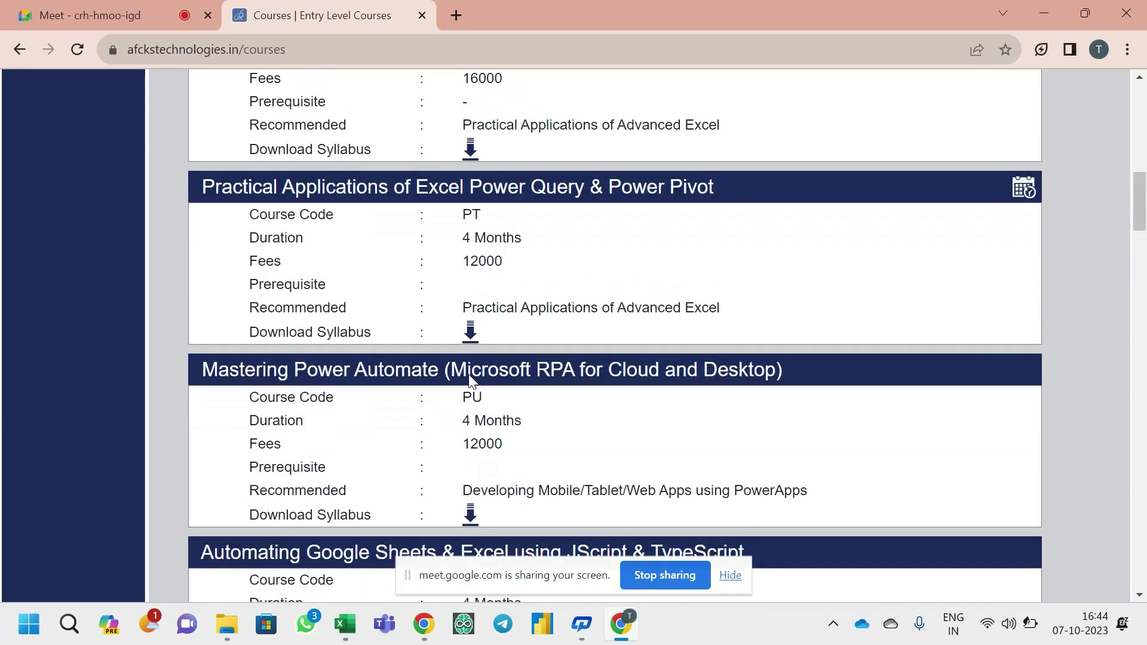
scroll(470, 380, "up", 10)
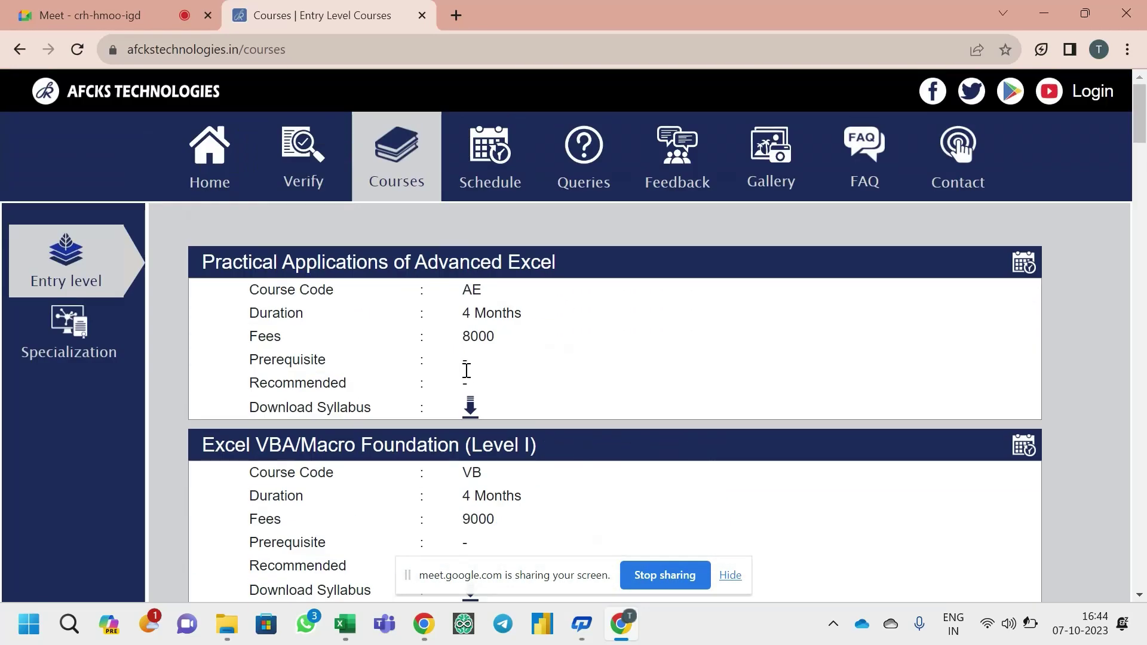
- View the website's Schedule page, close its tab and return to the Class and Fees Details sheet in Excel
left_click(502, 178)
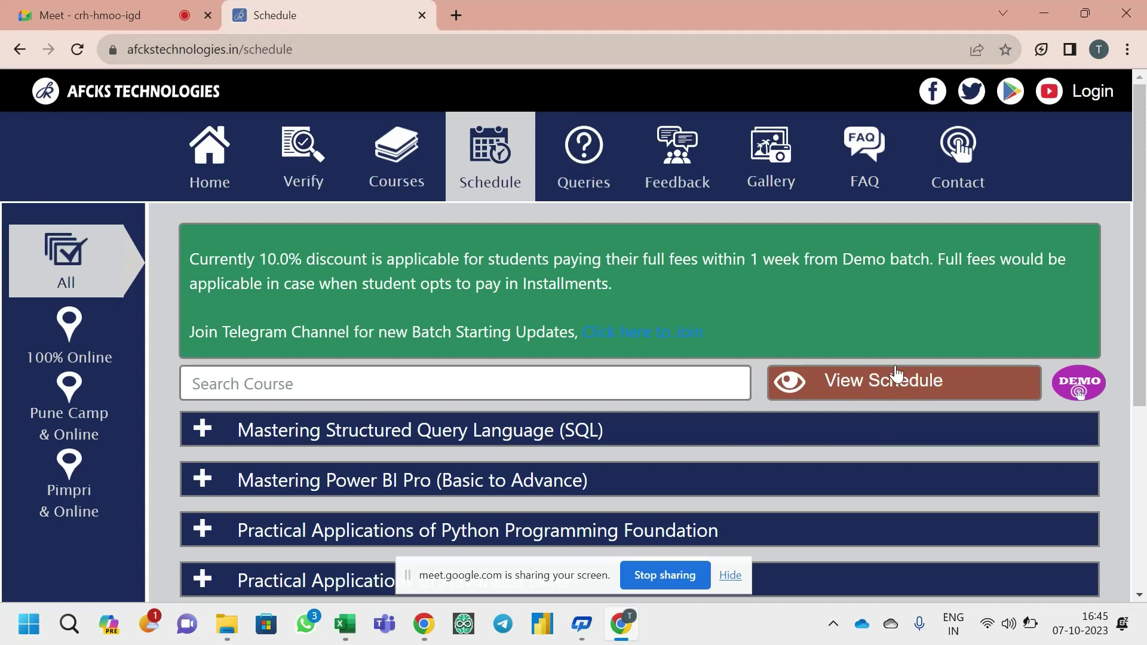
left_click(425, 20)
key("alt+Tab")
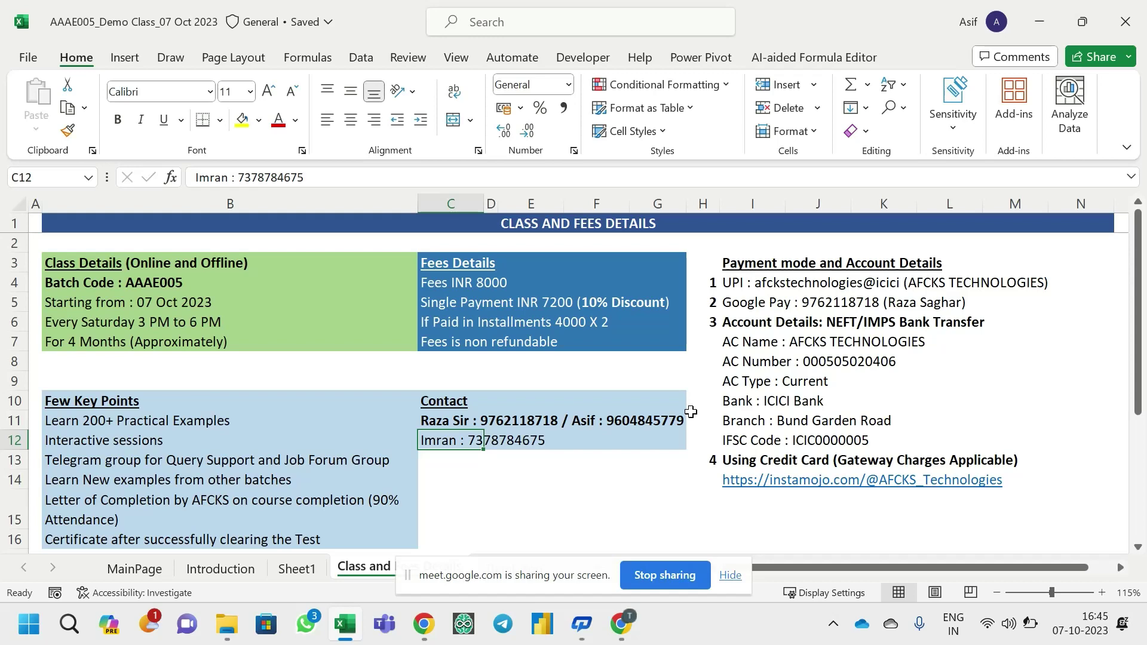
- Check the Google Meet call, return to the sheet and point out the Telegram group line among the key points
key("alt+Tab")
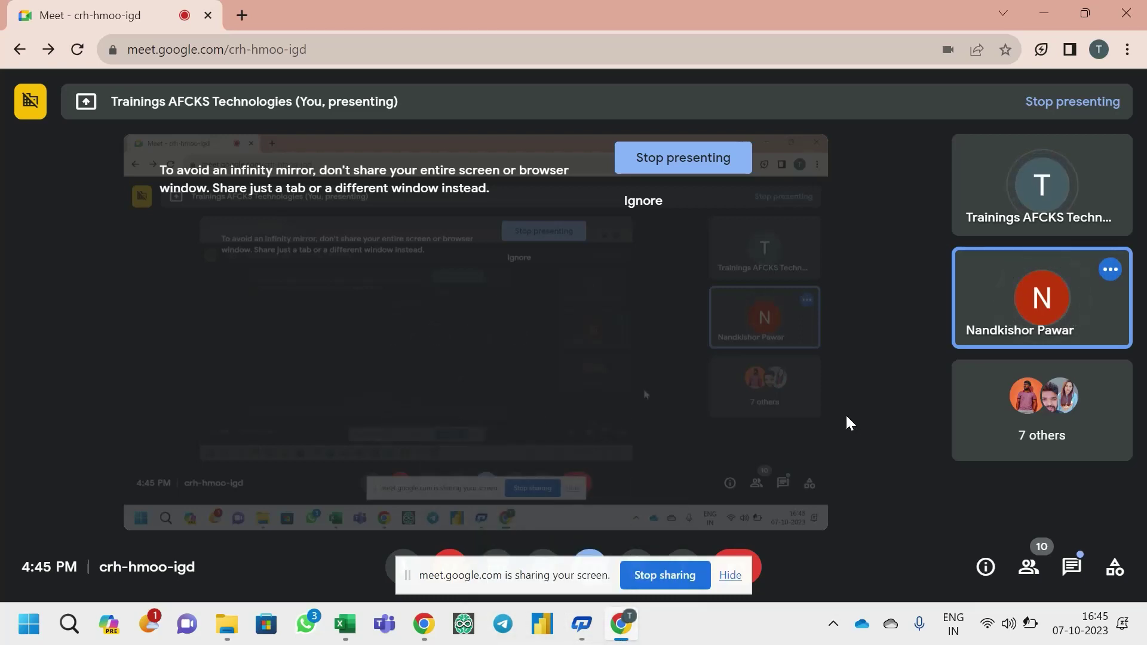
key("alt+Tab")
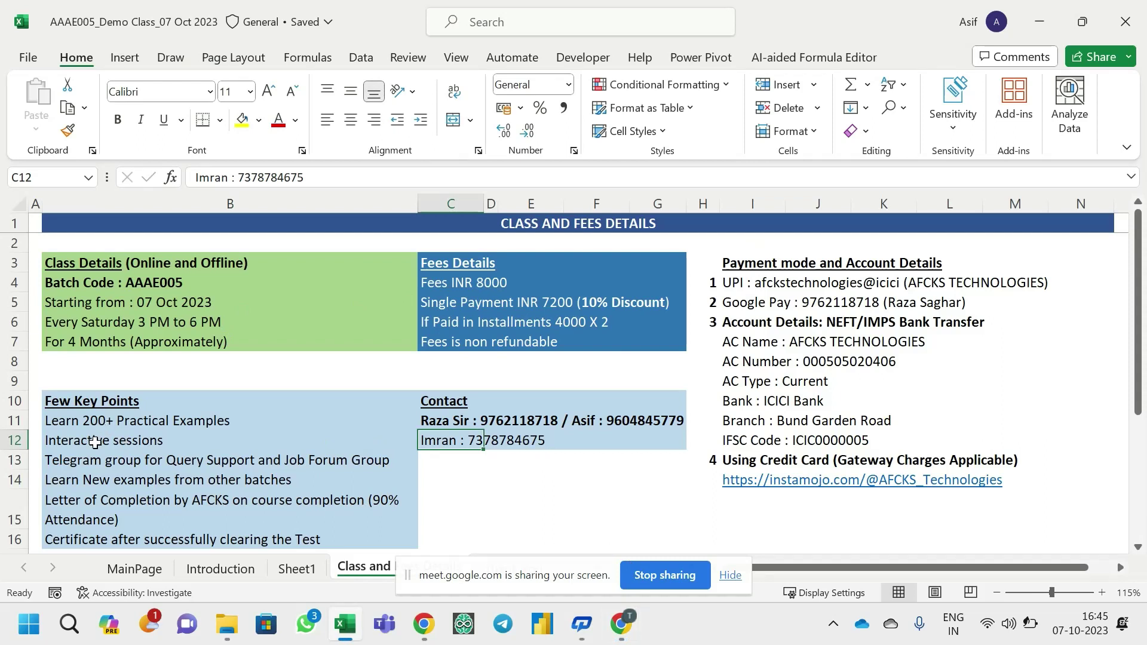
left_click(179, 460)
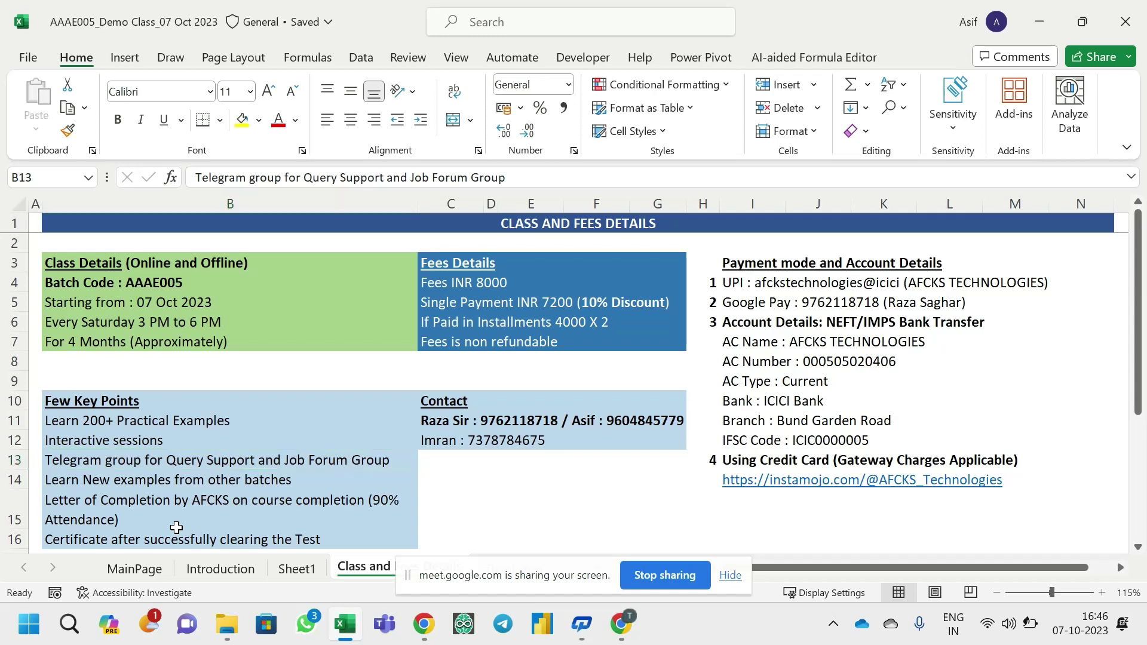
- Switch to the Google Meet call and stop sharing the screen
key("alt+Tab")
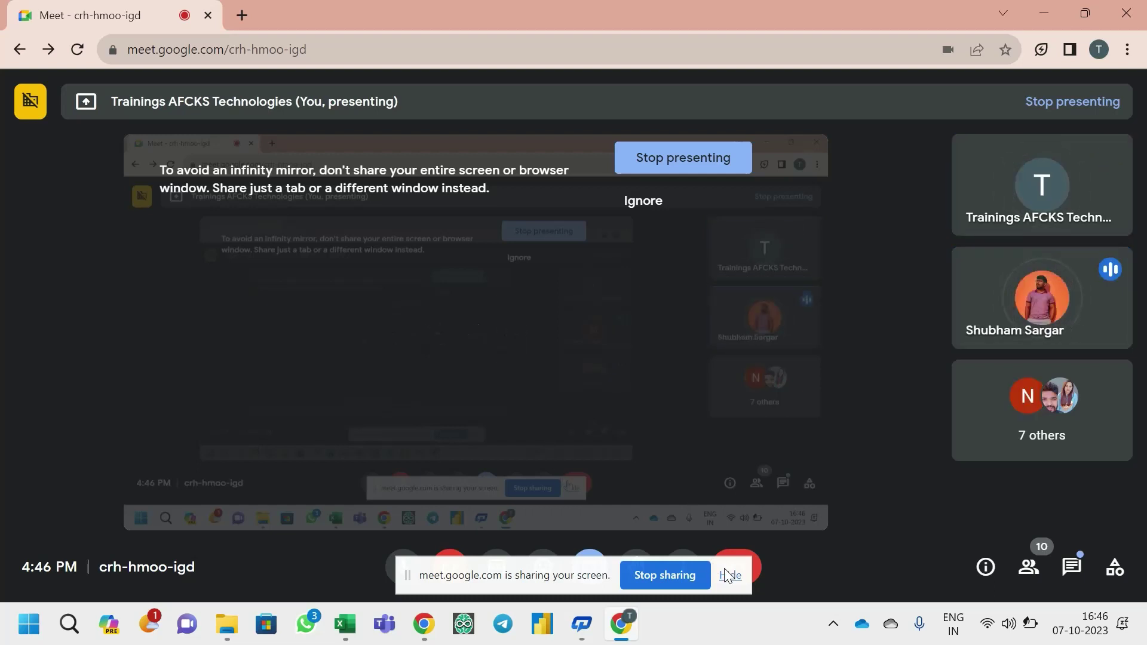
left_click(655, 581)
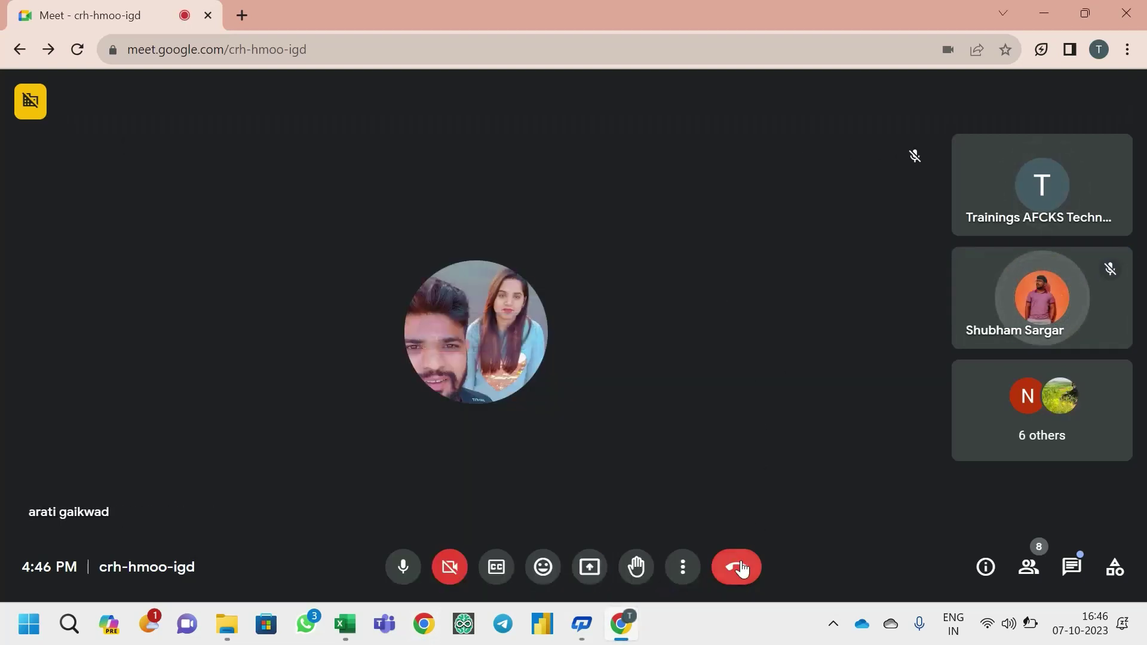